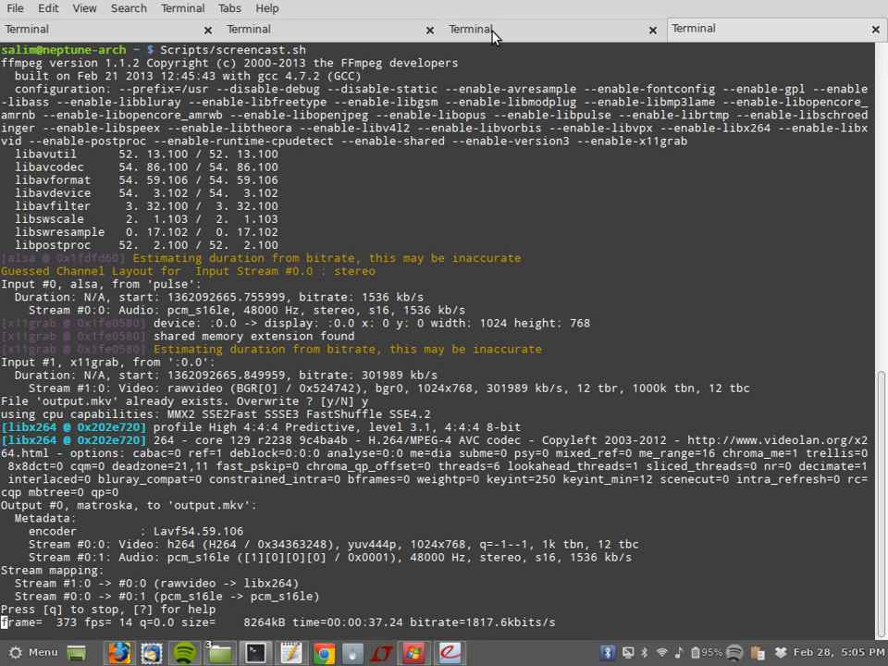
Step: In the server session, go up to CADwork, enter csce586-sp13 and list its contents
left_click(474, 29)
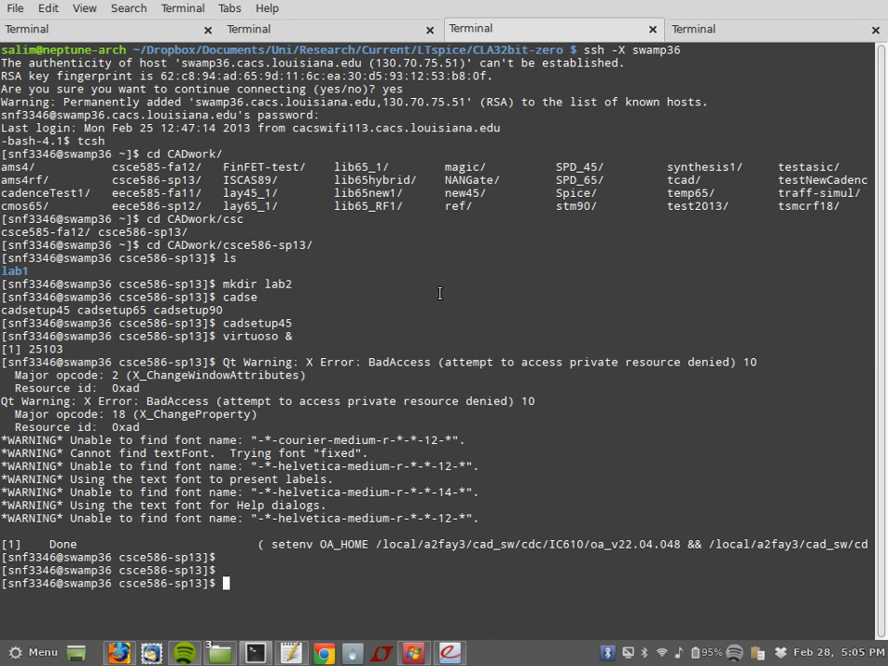
type("cd  ..")
key("Return")
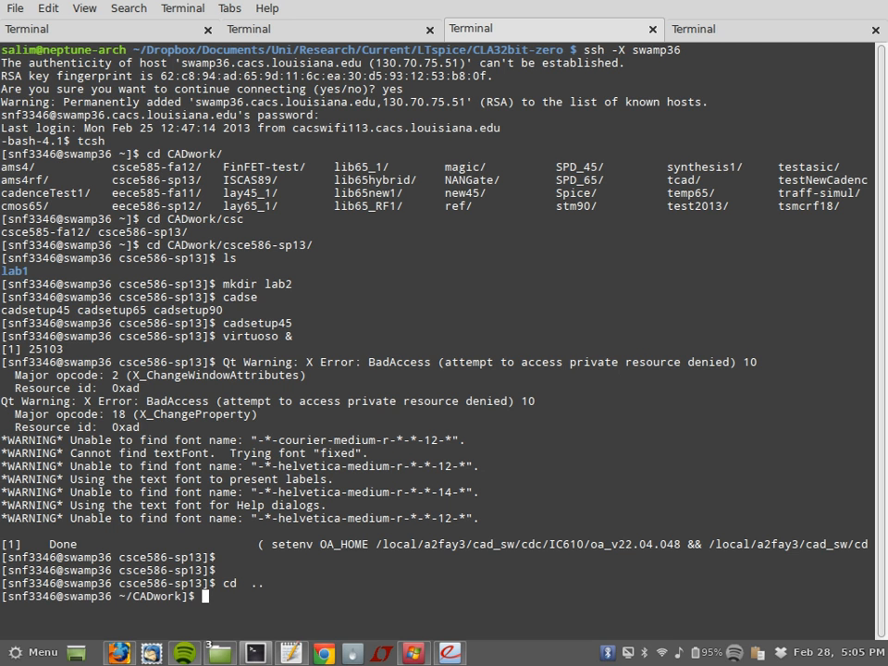
type("cd csc")
key("Tab")
key("Tab")
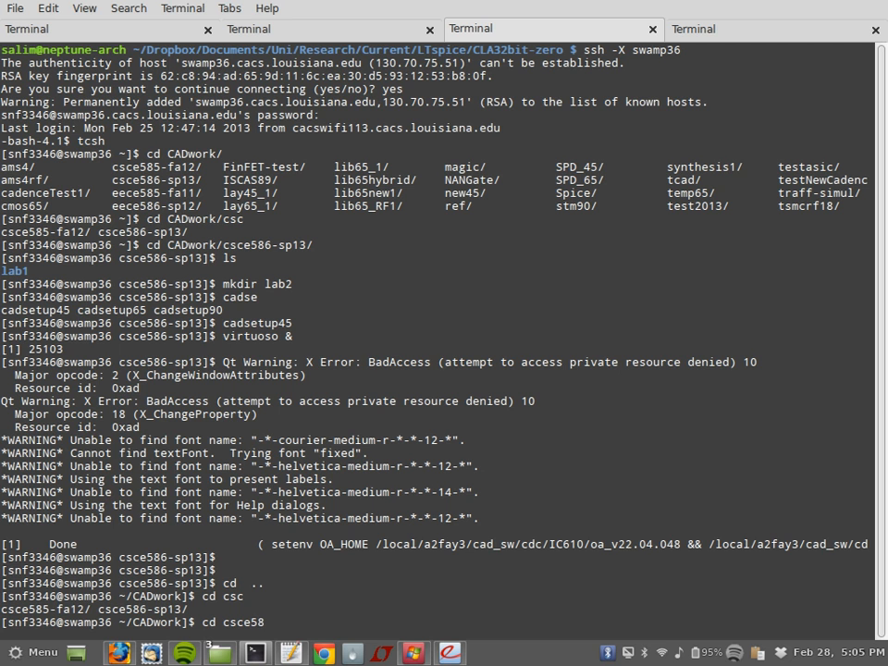
type("6")
key("Tab")
key("Return")
type("ls")
key("Return")
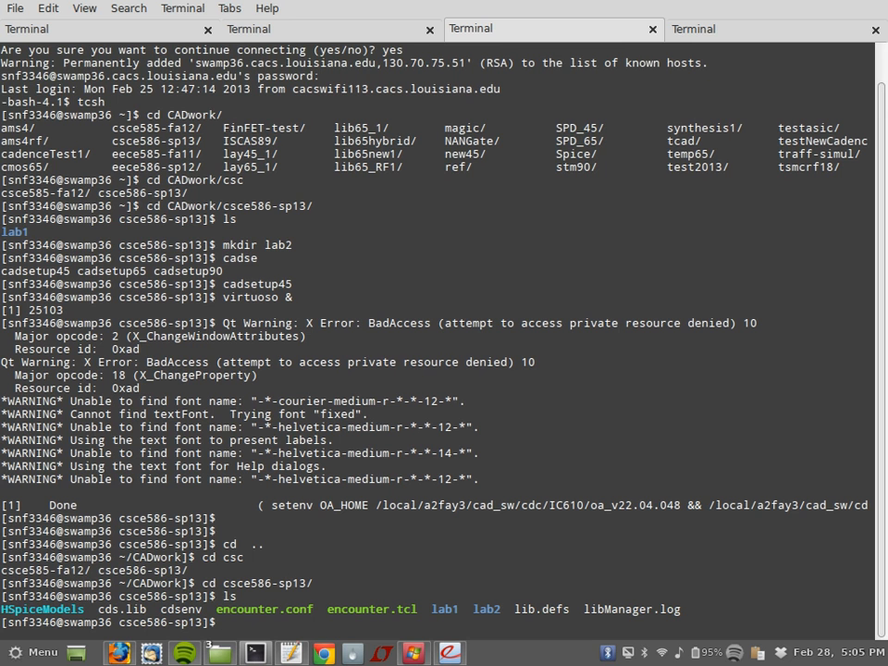
Step: Change into the lab1 folder
type("cd la")
key("Tab")
type("1")
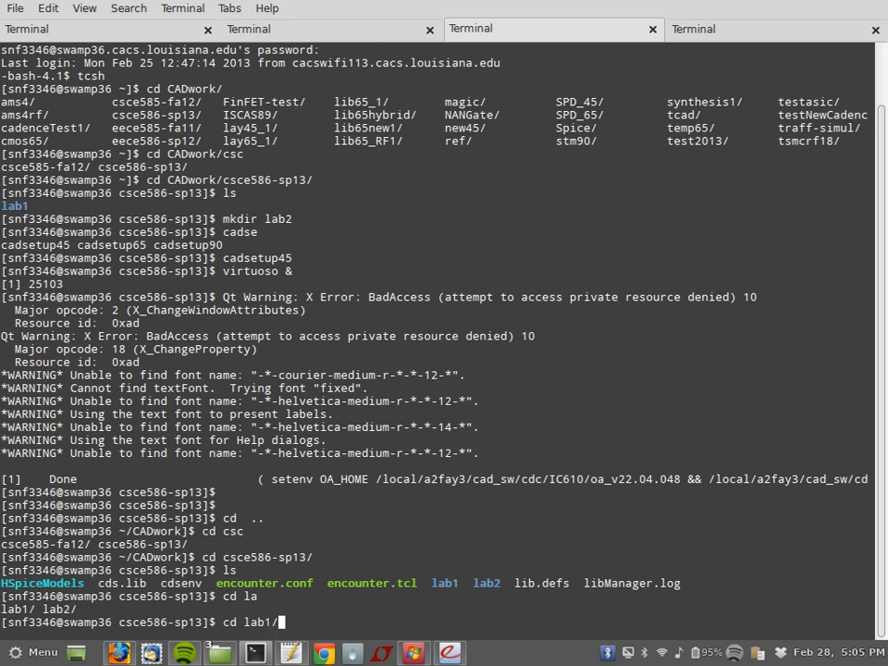
key("Tab")
key("Return")
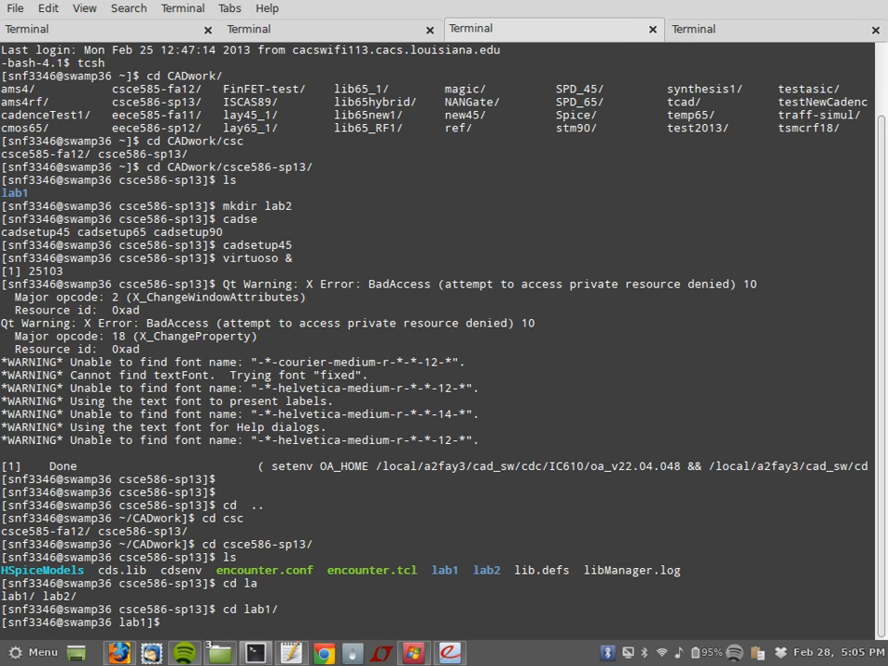
Step: Launch 'virtuoso &' in the background to bring up the Library Manager
type("vir")
key("Tab")
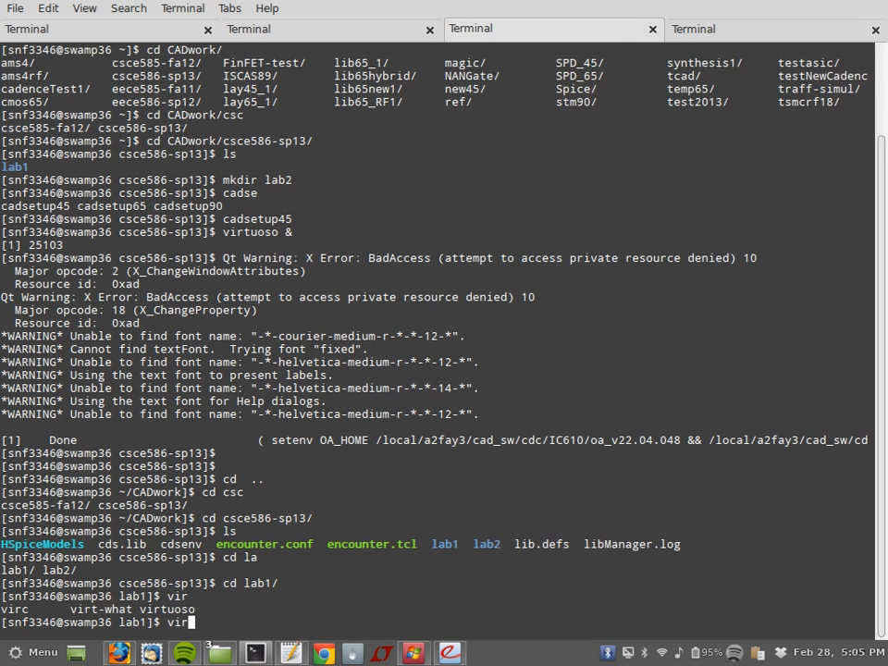
type("t")
key("Tab")
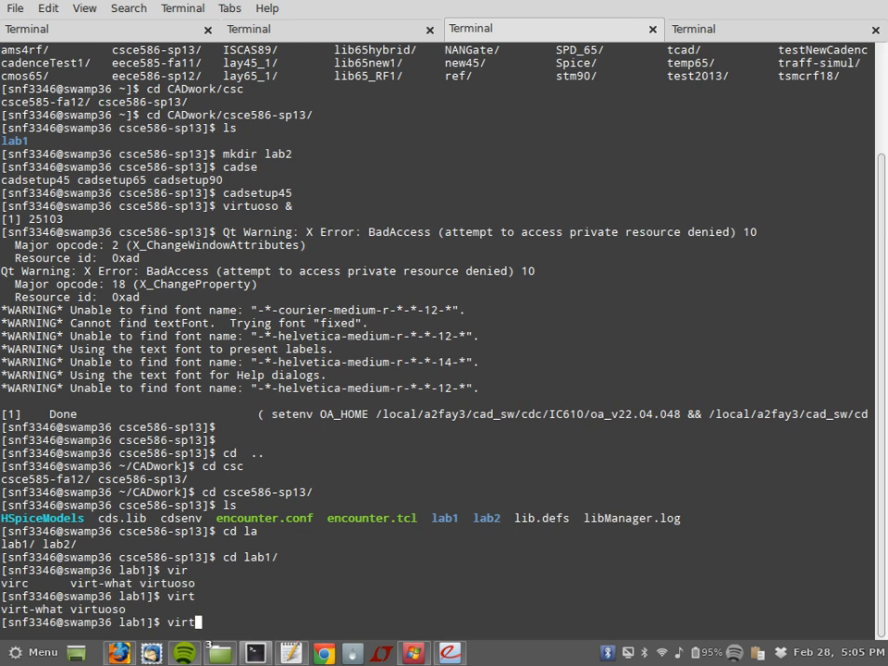
type("u")
key("Tab")
type("&")
key("Return")
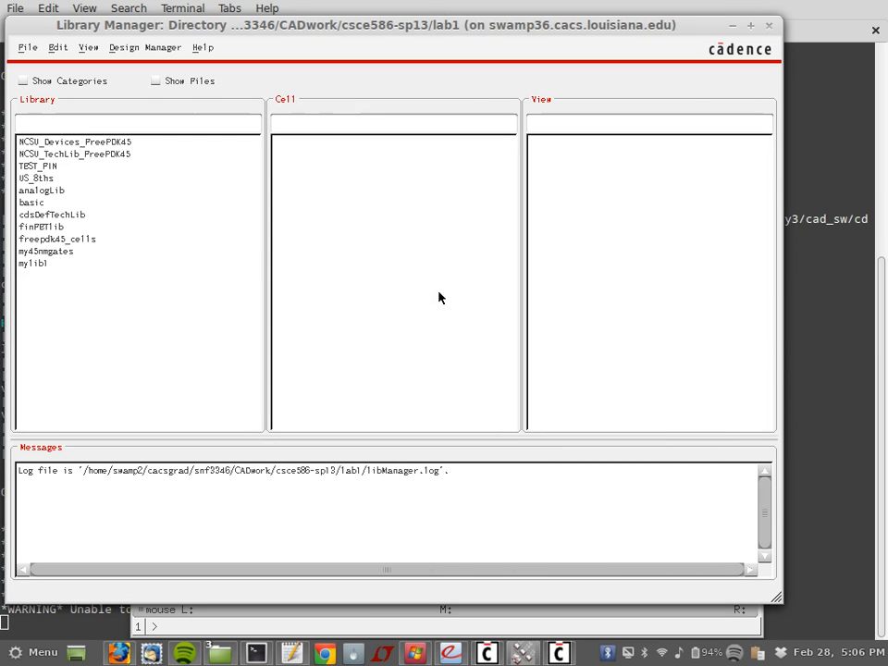
Step: Open the schematic view of circuit1 in mylib1
left_click(33, 264)
left_click(281, 142)
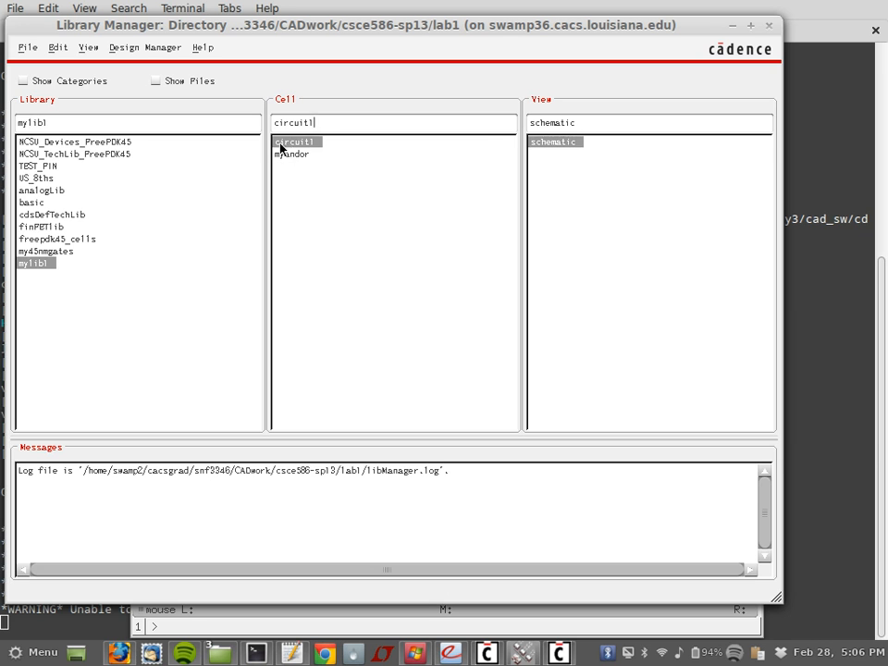
double_click(532, 141)
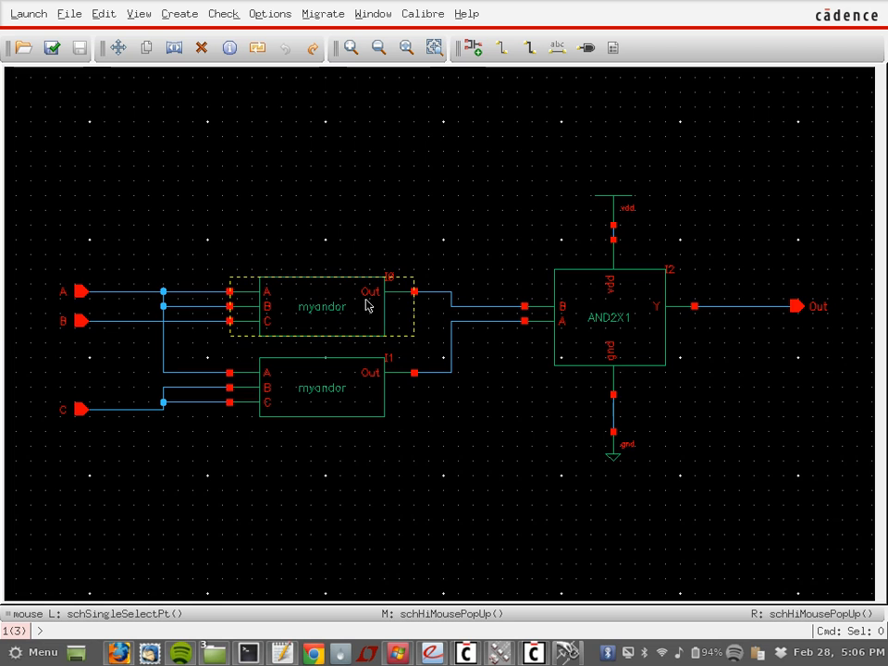
Step: Delete the AND2X1 gate I2 and the vdd/gnd supply symbols with their wires
left_click(593, 300)
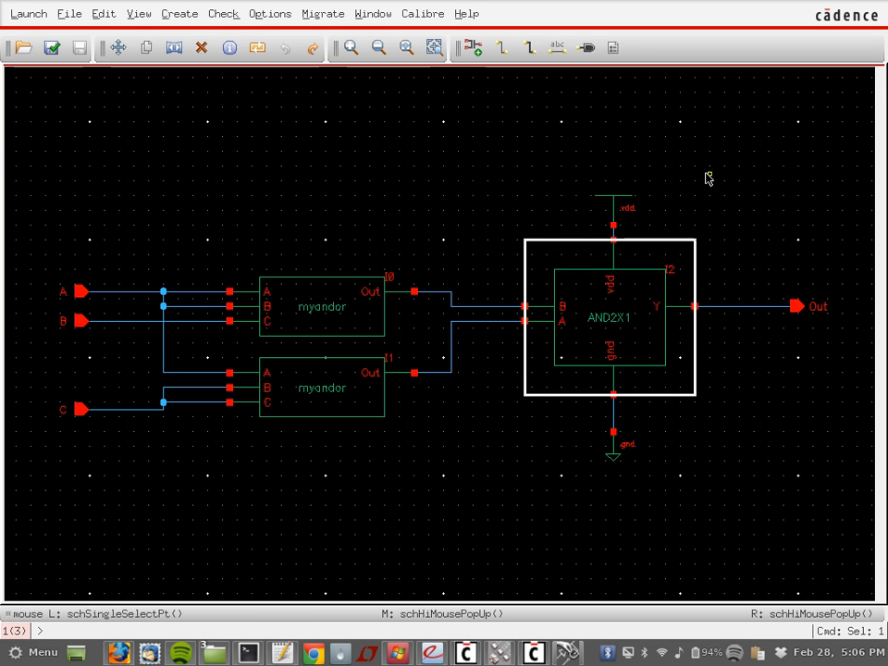
key("Delete")
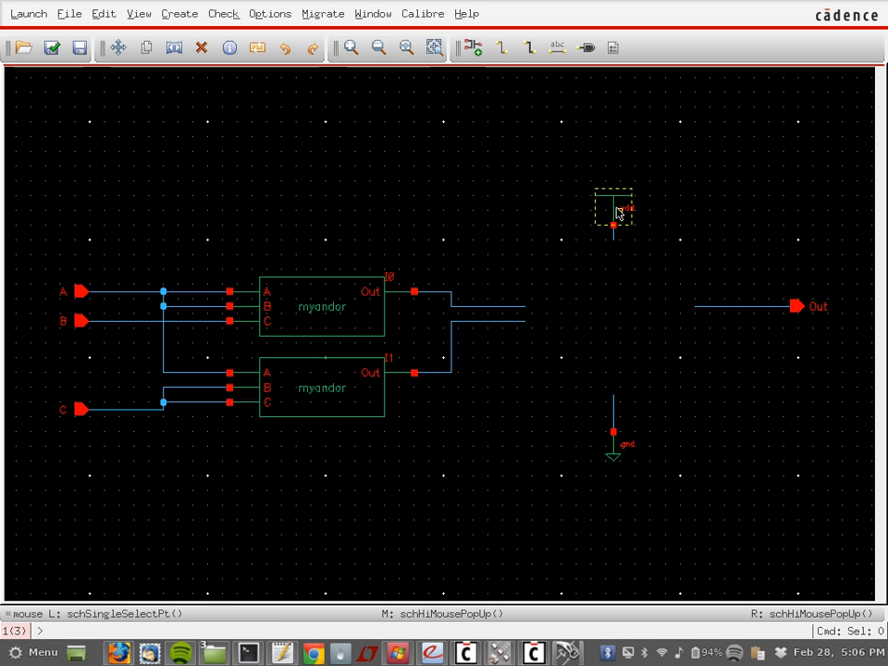
left_click_drag(583, 168, 656, 490)
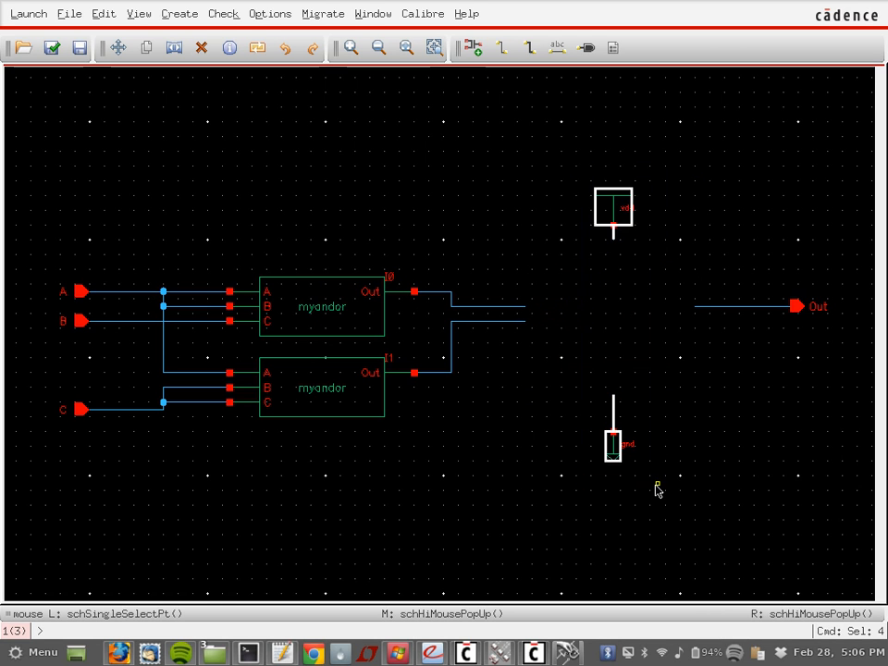
key("Delete")
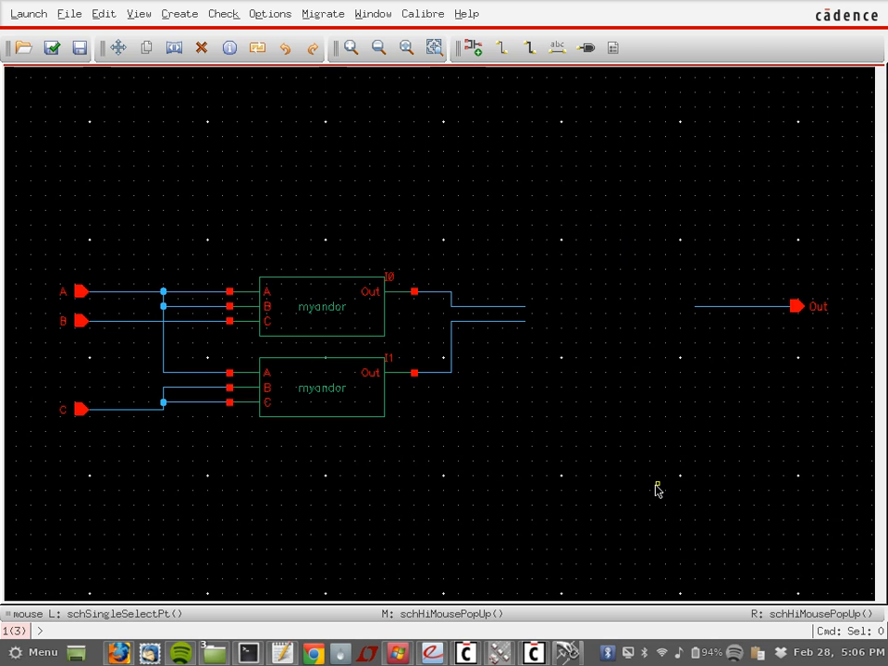
Step: Copy myandor instance I0 into the AND gate's old spot, creating I5
left_click(334, 327)
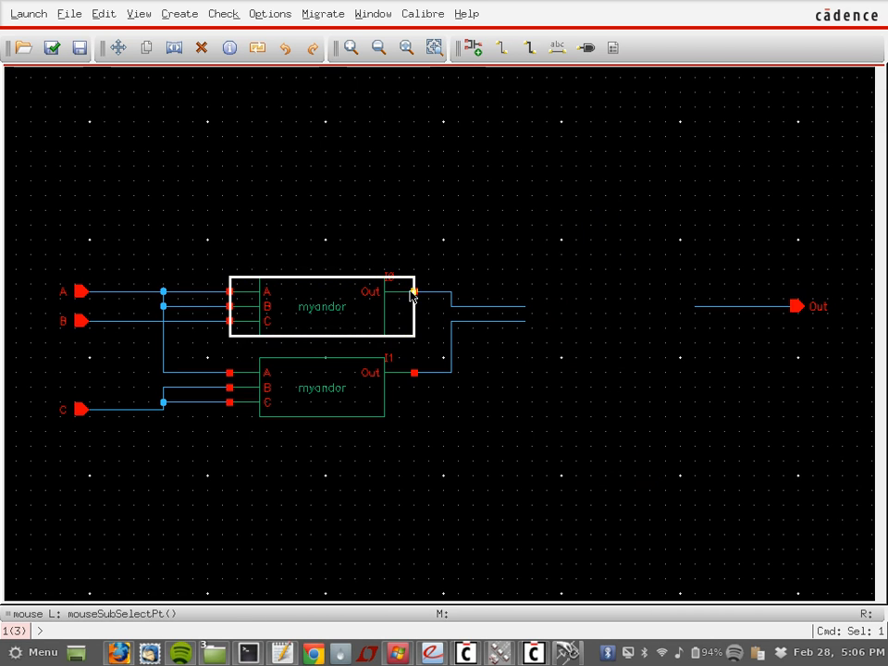
left_click(586, 323)
left_click(384, 312)
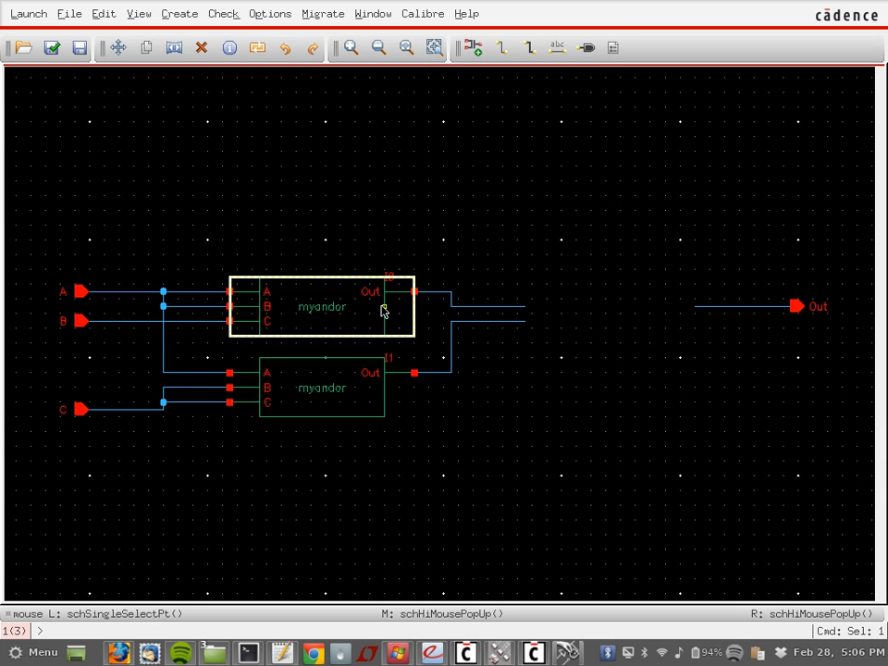
key("c")
left_click(369, 318)
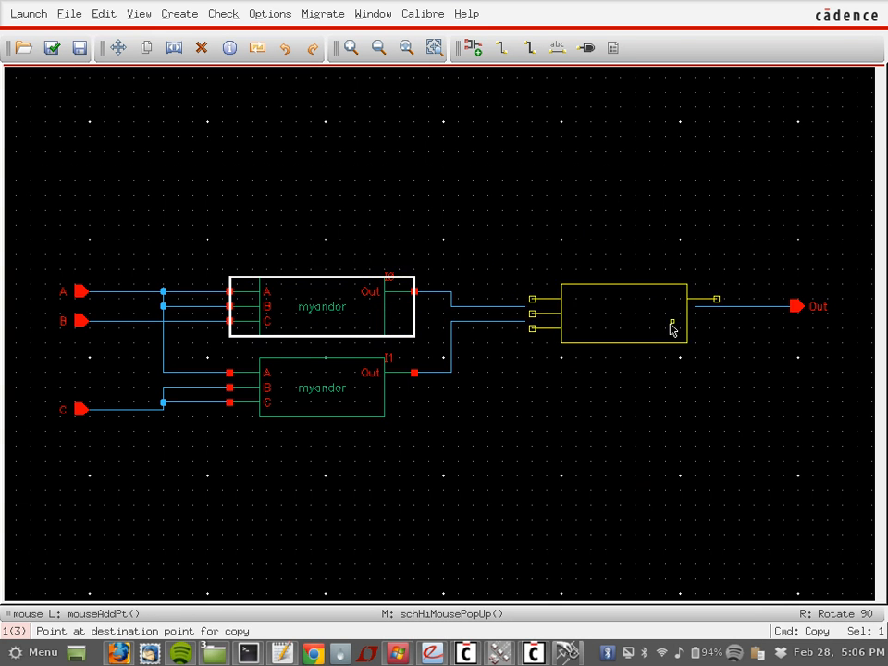
left_click(658, 336)
key("Escape")
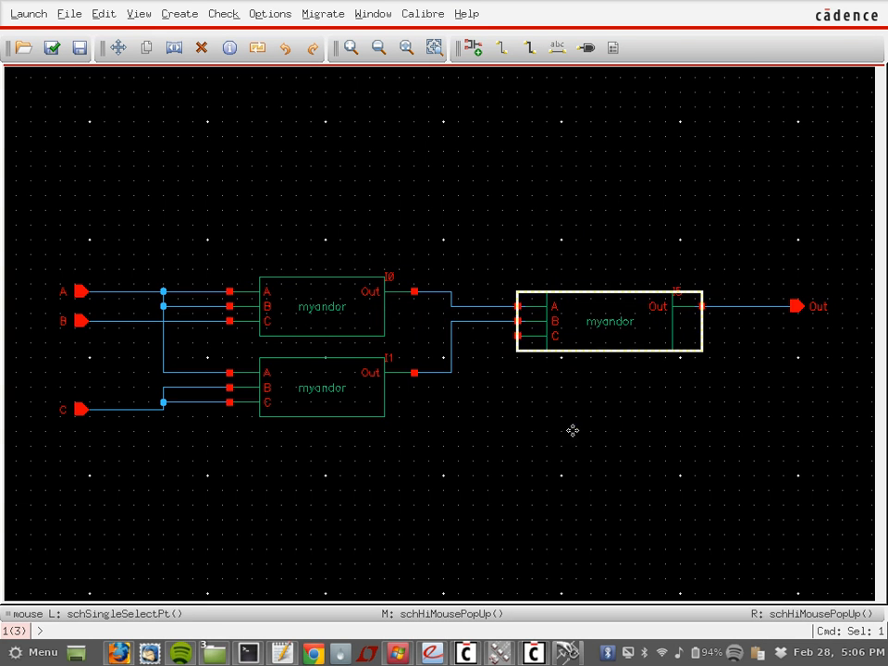
left_click(574, 434)
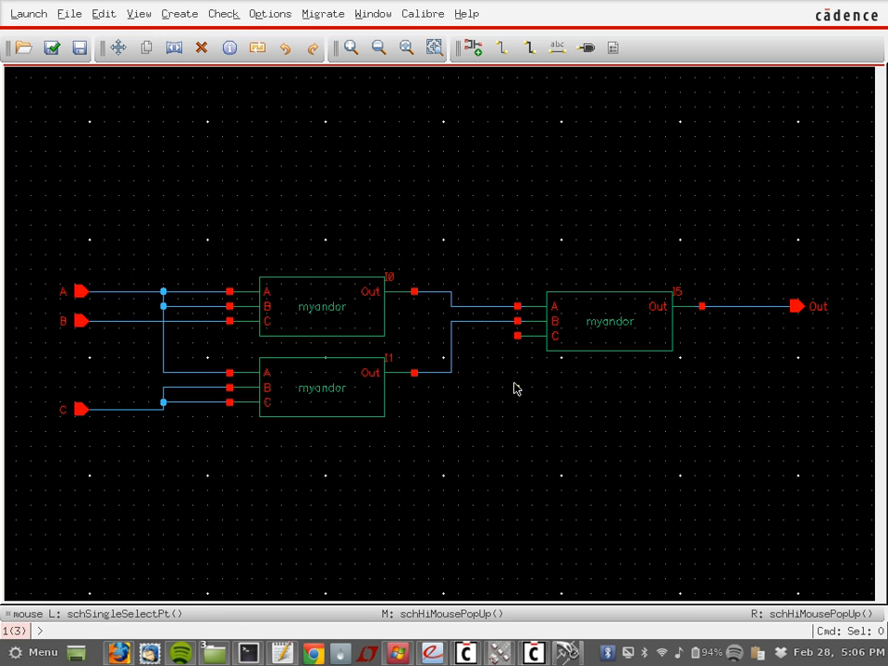
Step: Wire I5's B input net to its C input
key("w")
left_click(488, 322)
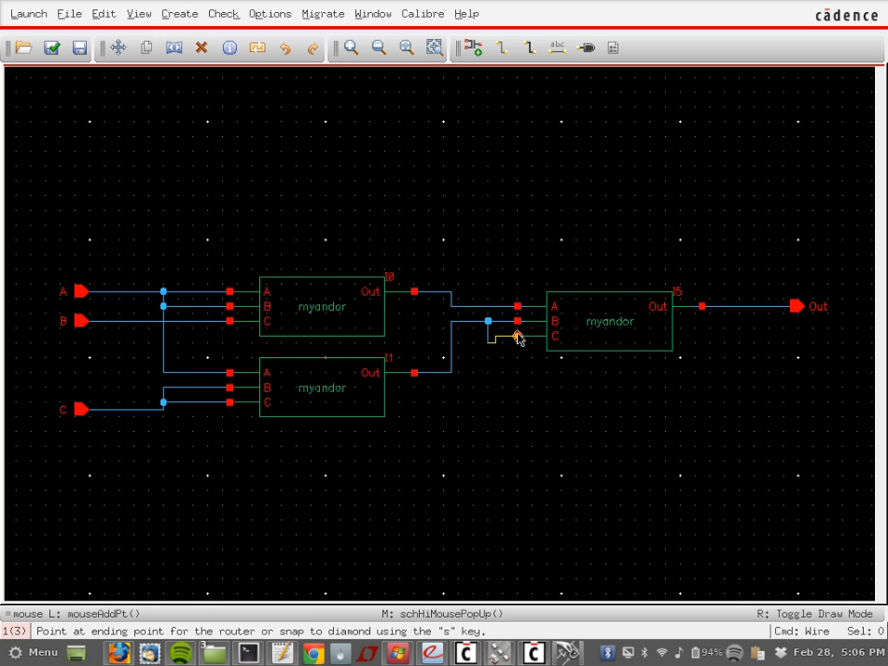
left_click(516, 339)
key("Escape")
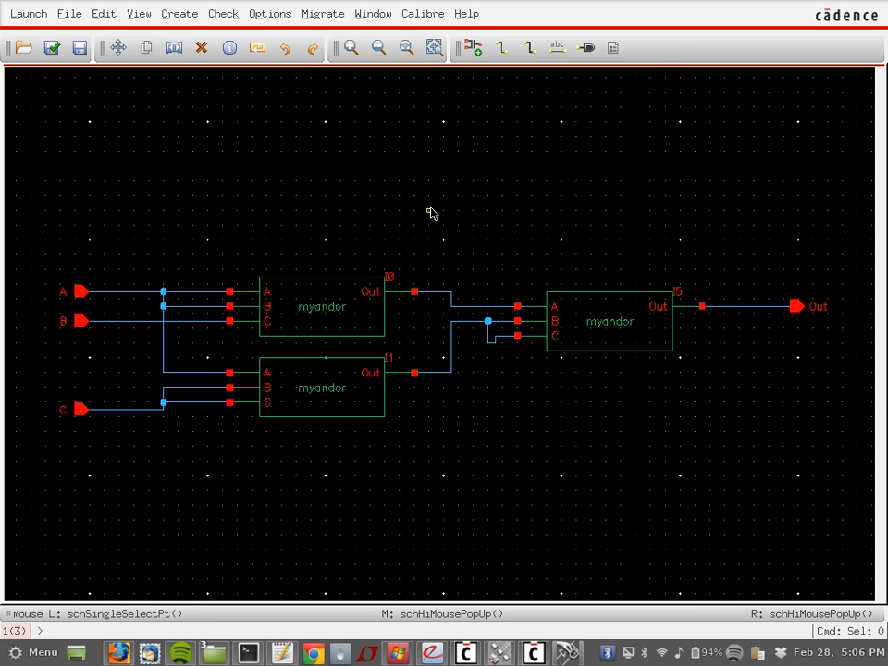
Step: Place an analogLib gnd symbol below vdd, then close the circuit1 schematic
key("i")
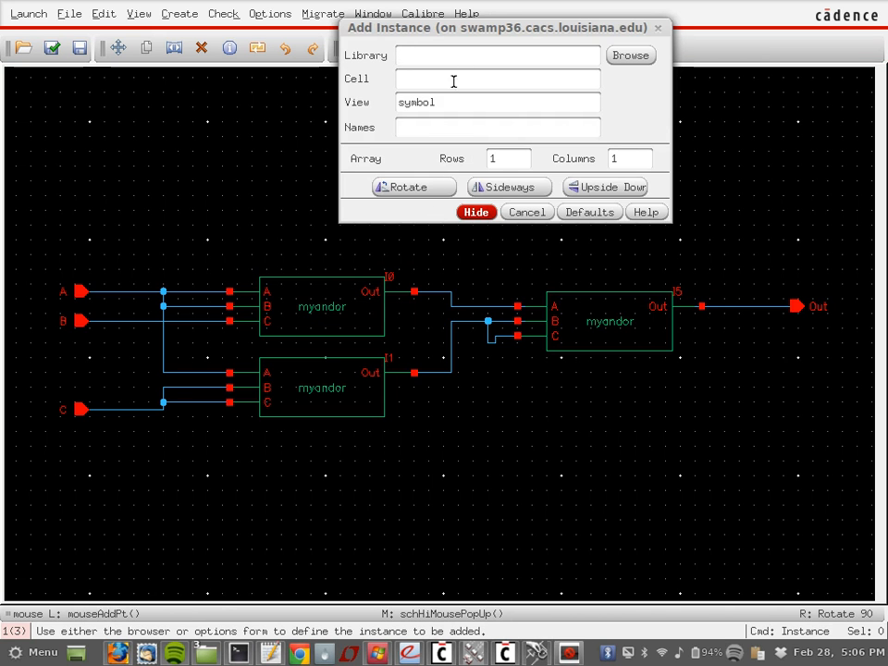
left_click(640, 60)
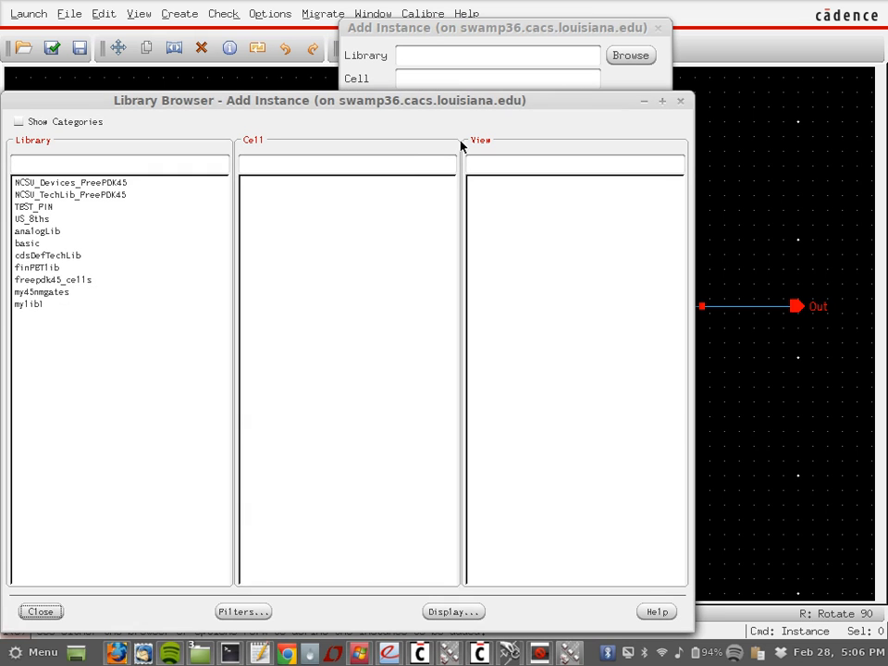
left_click(48, 231)
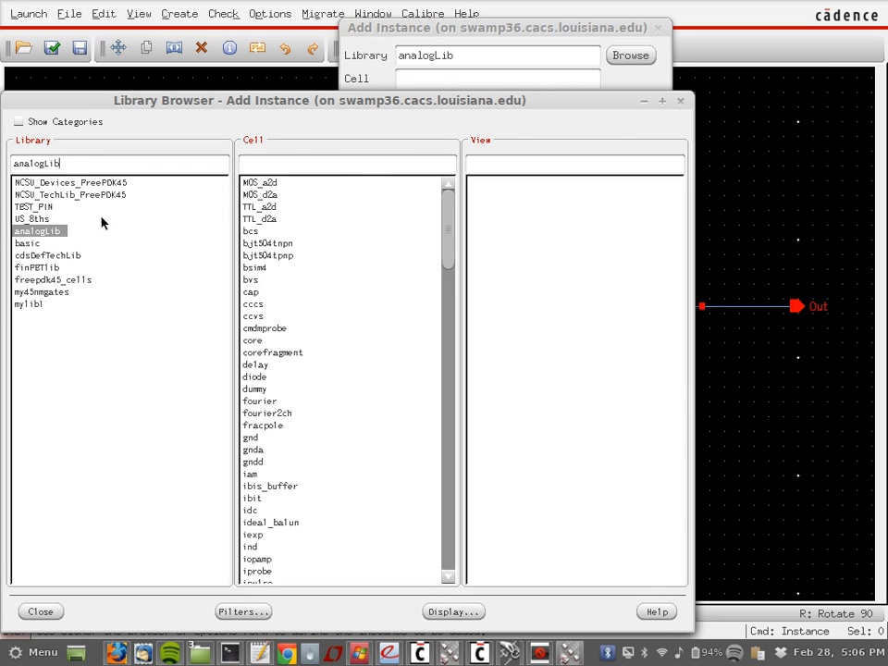
left_click(294, 161)
type("dd")
key("BackSpace")
key("BackSpace")
type("vd")
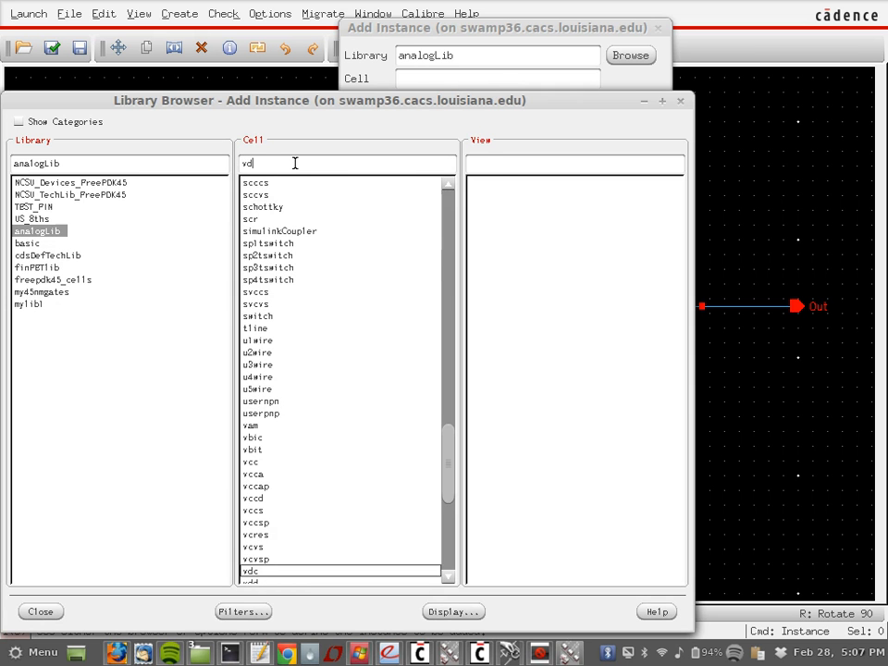
type("d")
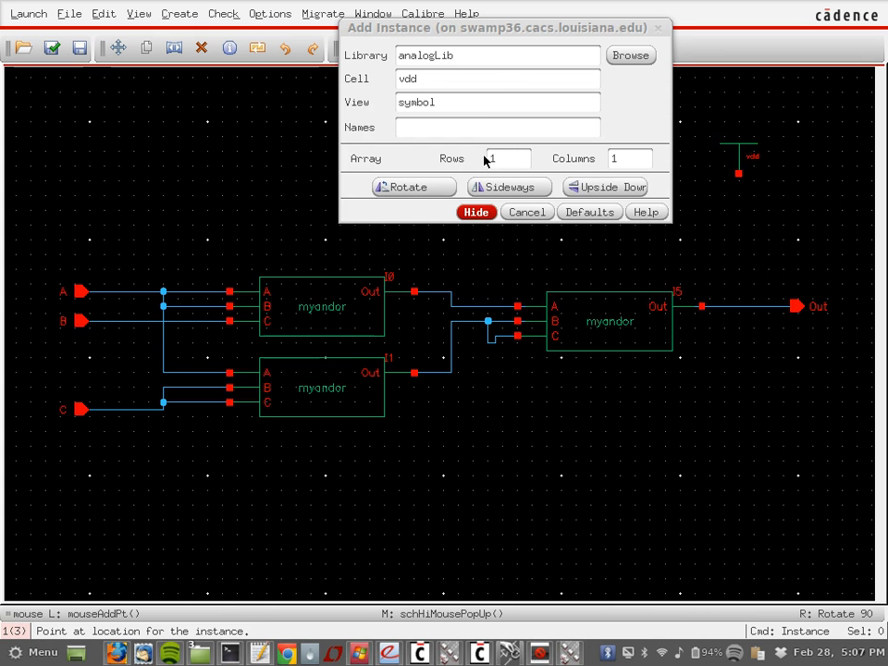
left_click_drag(448, 79, 396, 79)
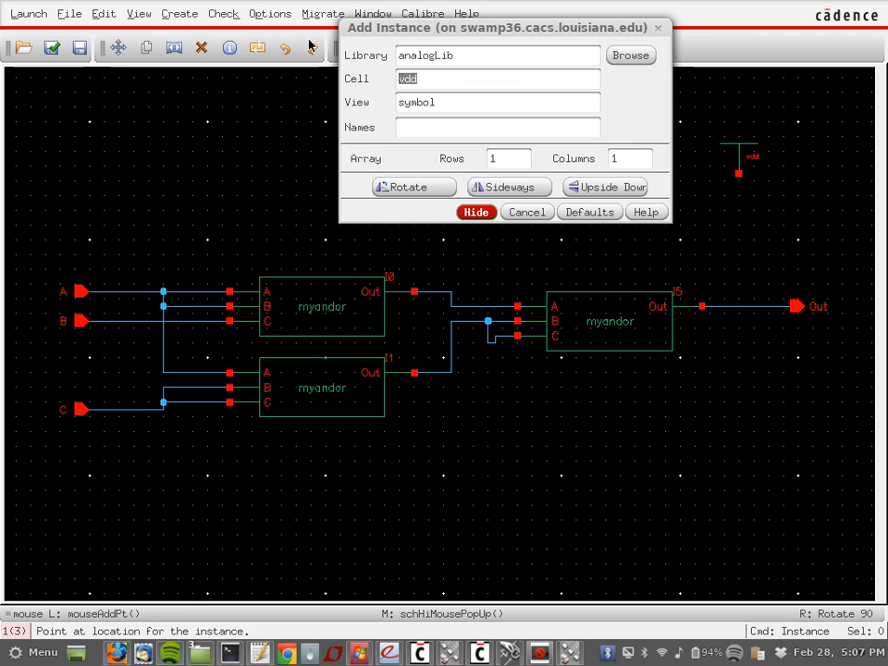
type("gnd")
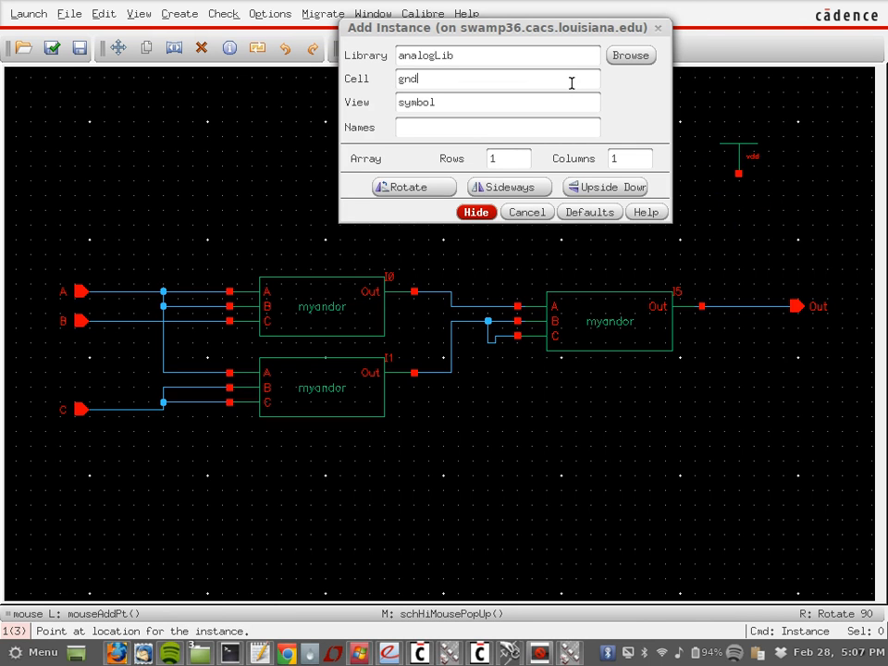
key("Return")
left_click(739, 212)
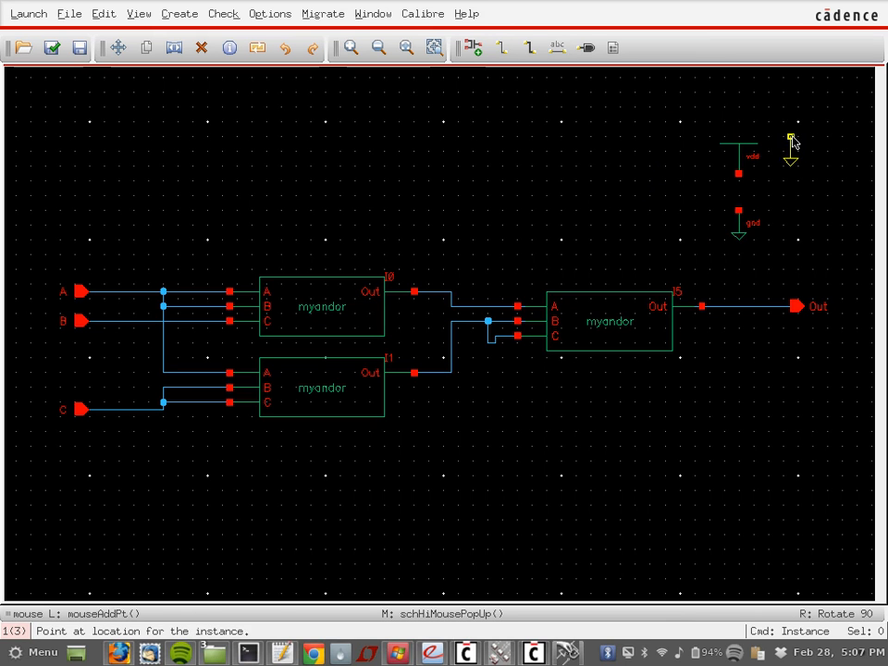
key("Escape")
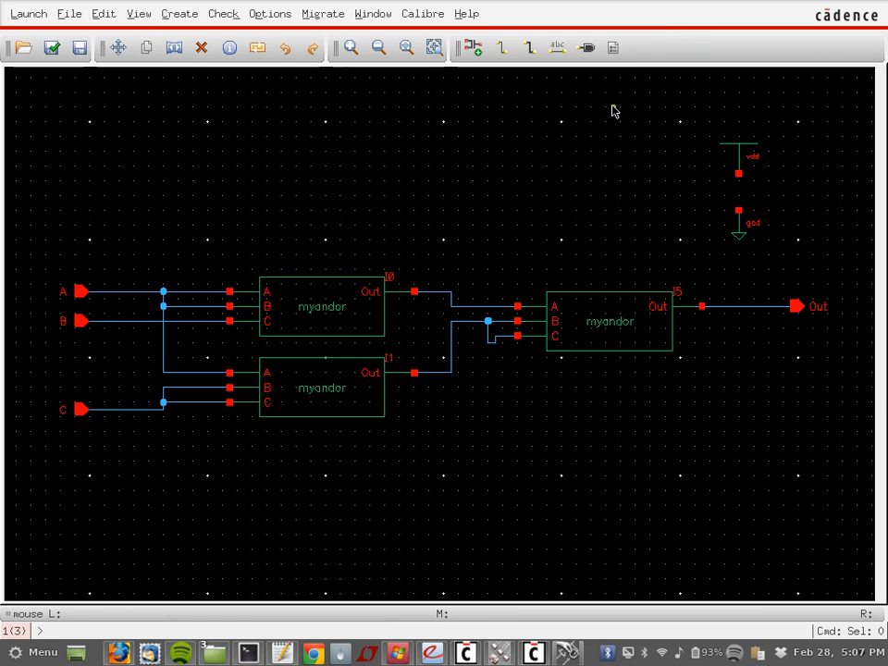
key("ctrl+w")
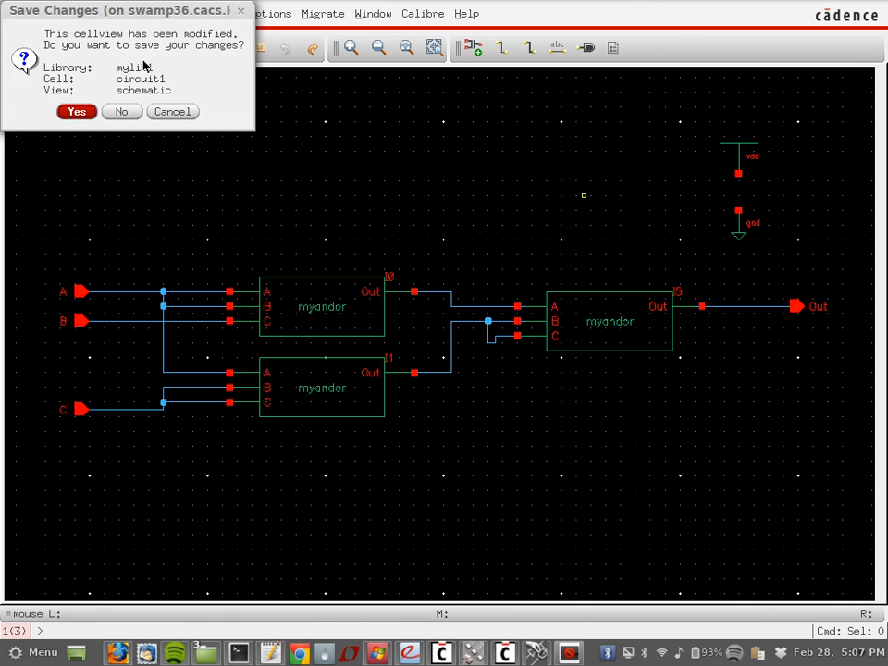
Step: Discard the schematic changes and create library mylib2 attached to NCSU_TechLib_FreePDK45
left_click(121, 112)
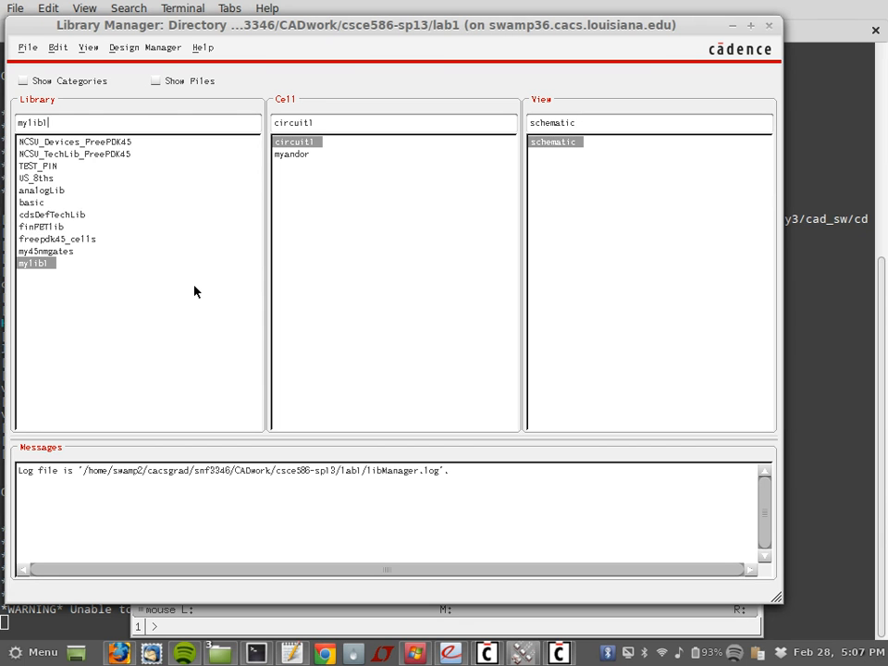
left_click(24, 51)
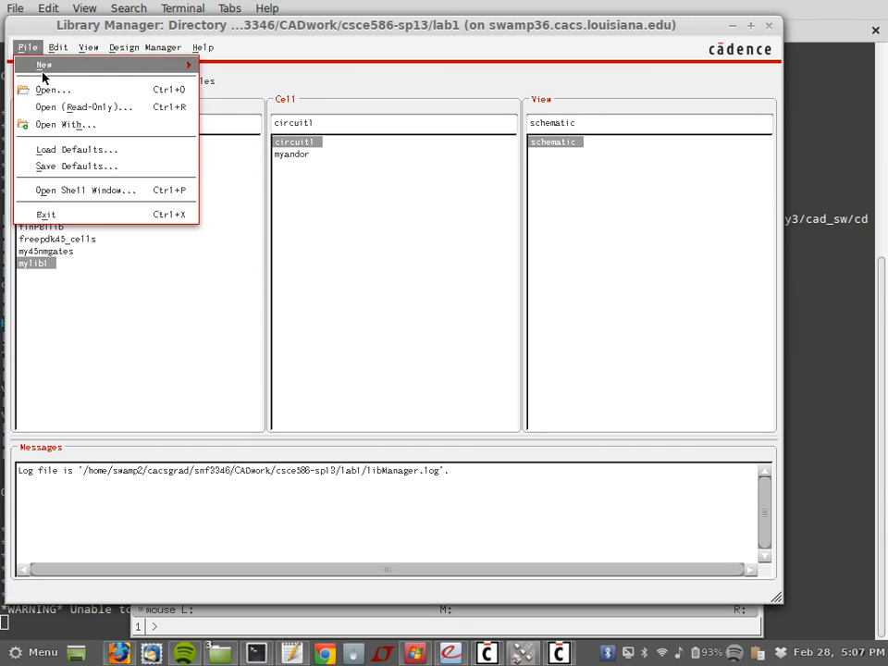
mouse_move(156, 70)
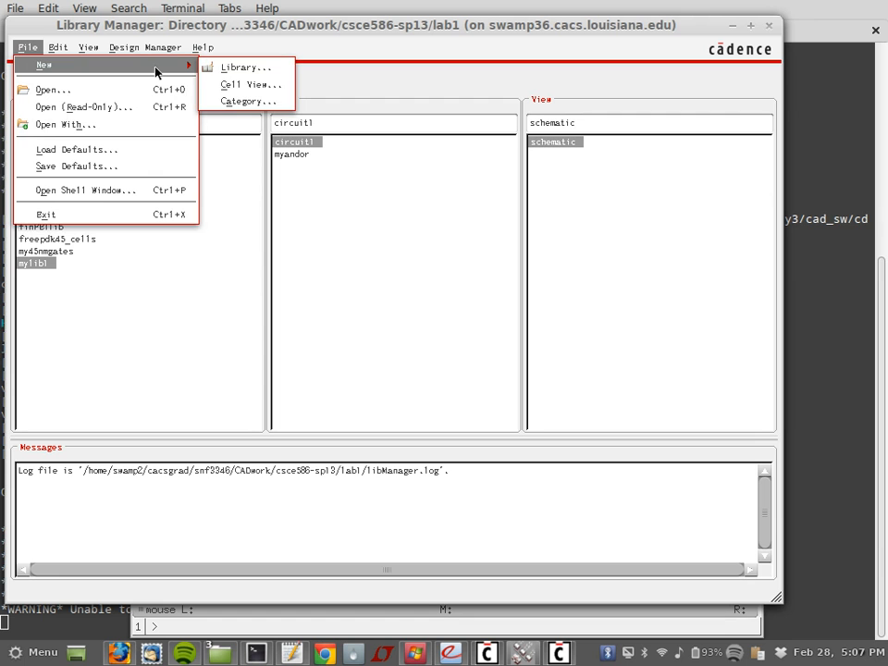
left_click(229, 70)
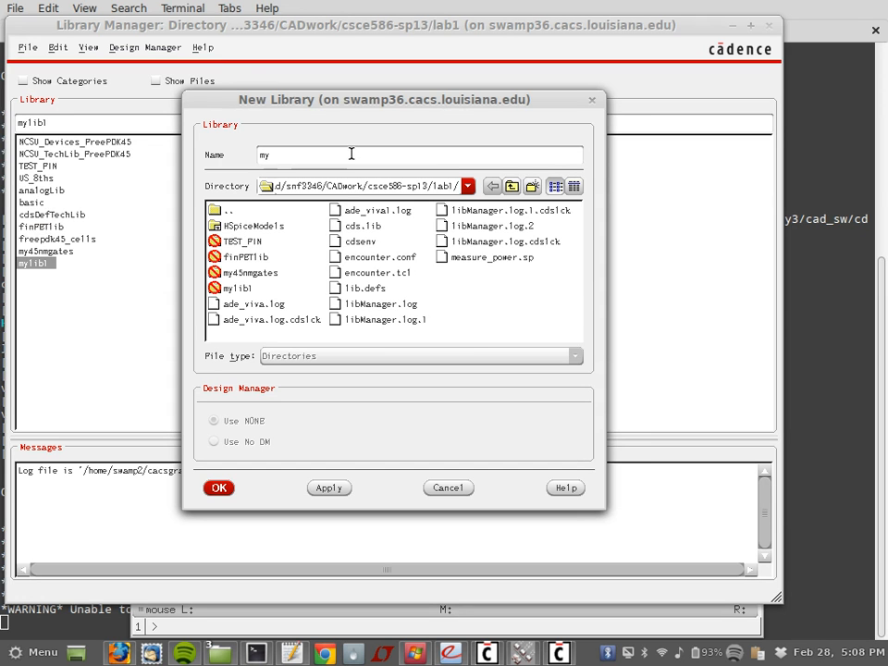
type("lib2")
left_click(220, 487)
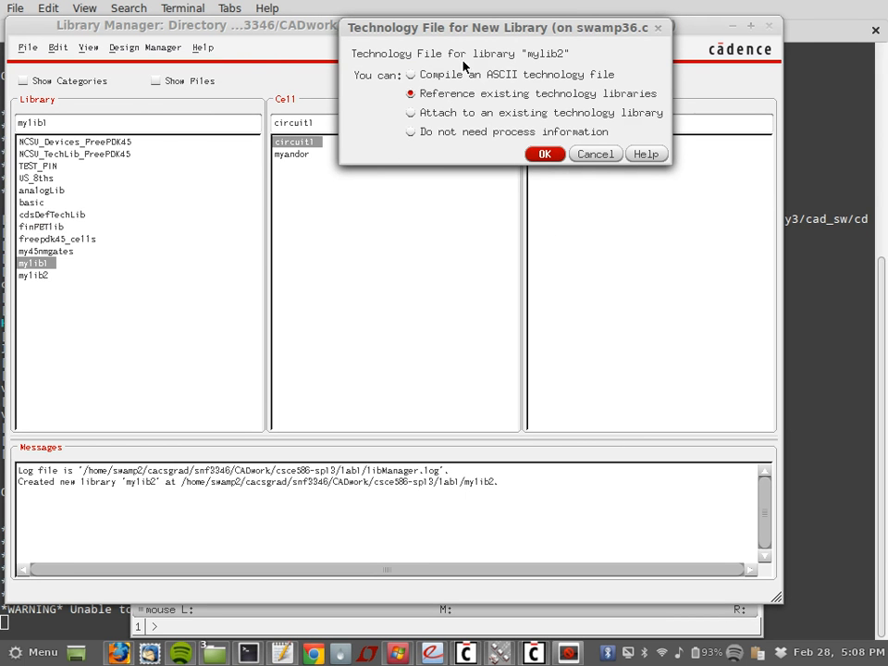
left_click(441, 114)
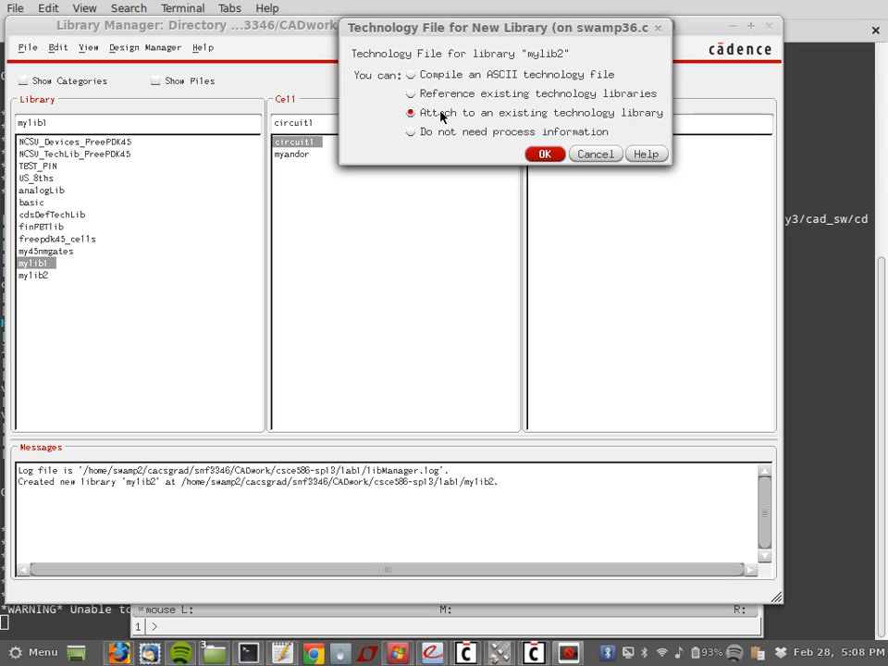
left_click(545, 154)
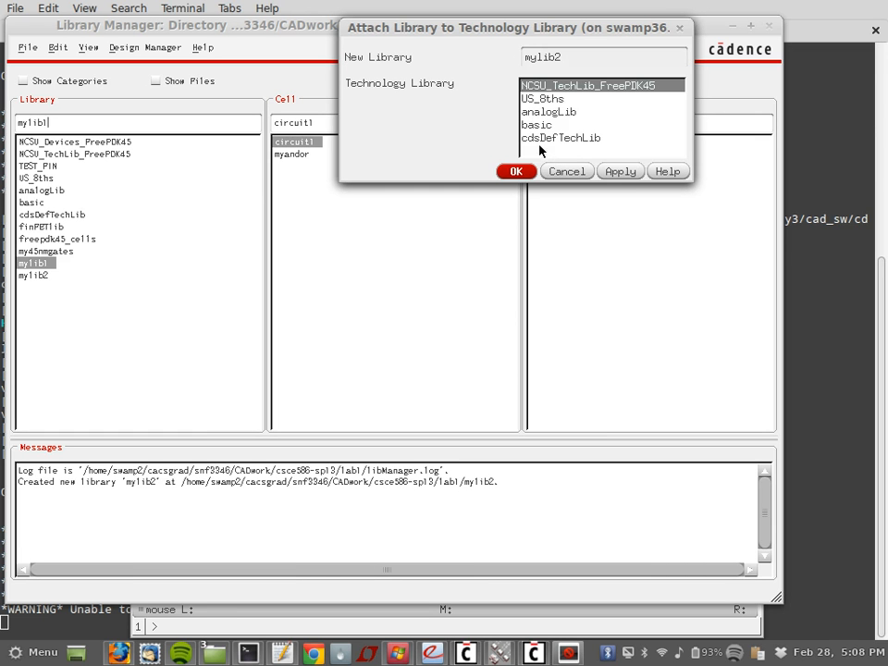
left_click(516, 172)
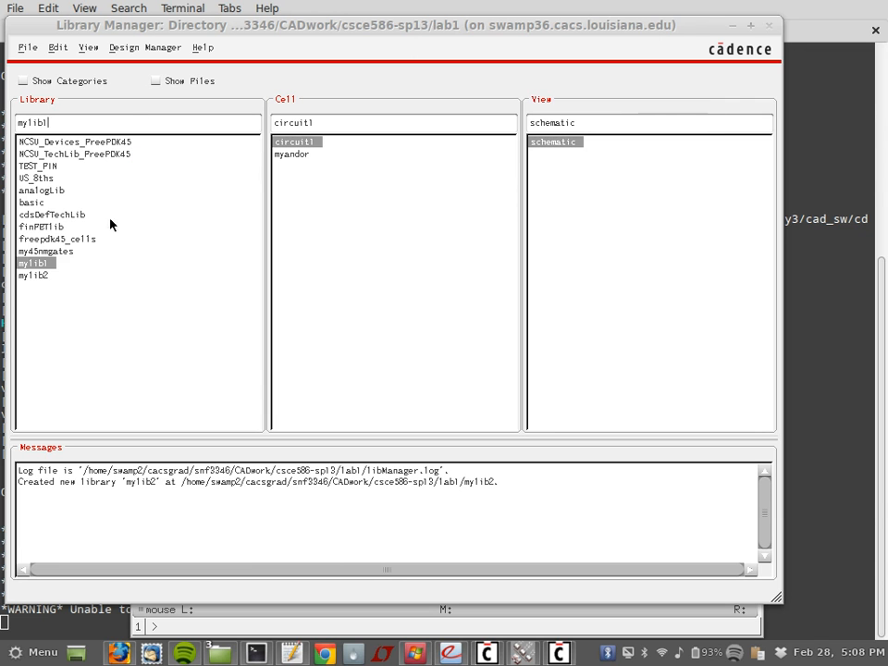
Step: Select the new mylib2 library in the Library Manager
left_click(35, 276)
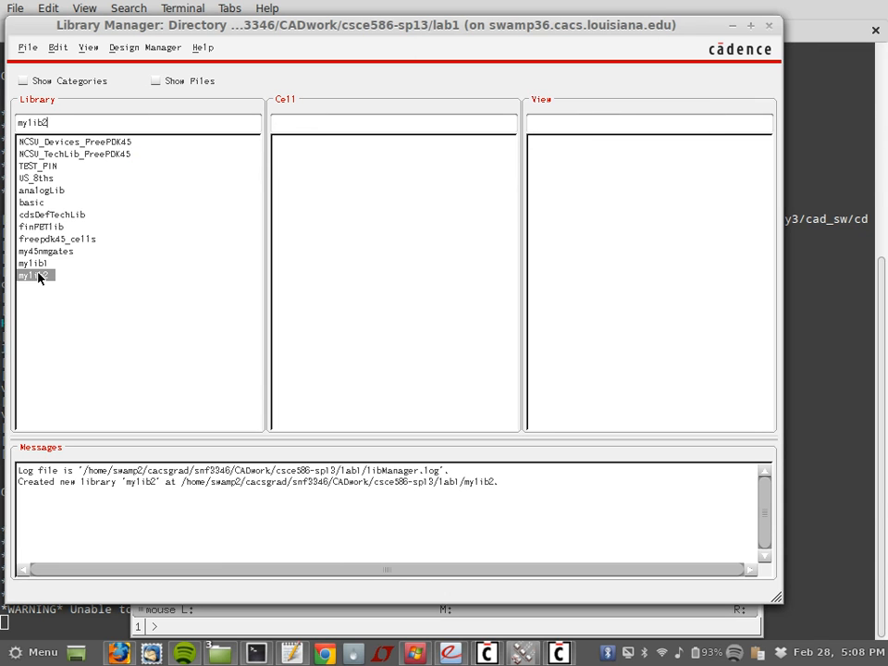
left_click(28, 49)
mouse_move(139, 68)
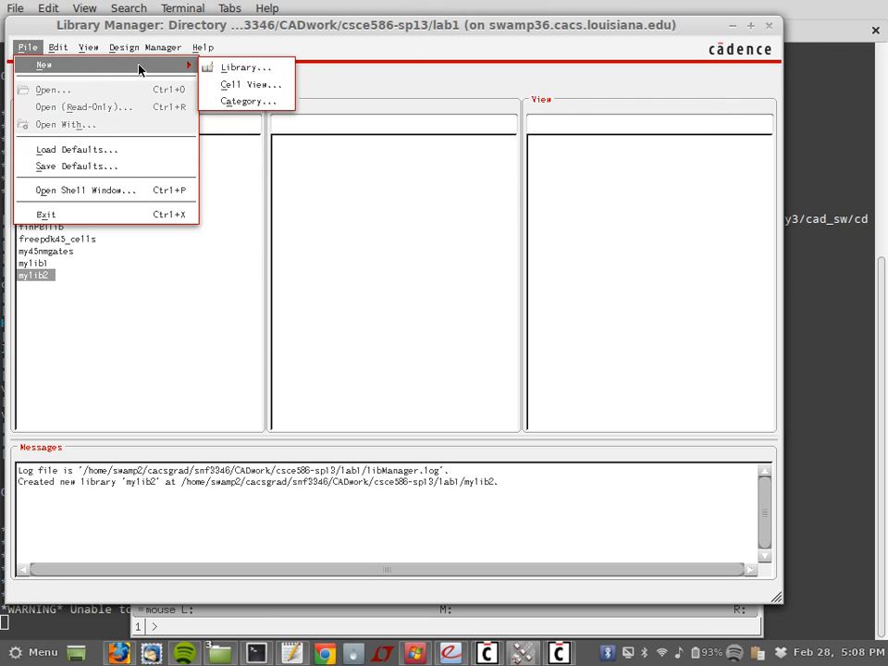
Step: Create a new cell view named myinverter with view type layout in mylib2
left_click(247, 85)
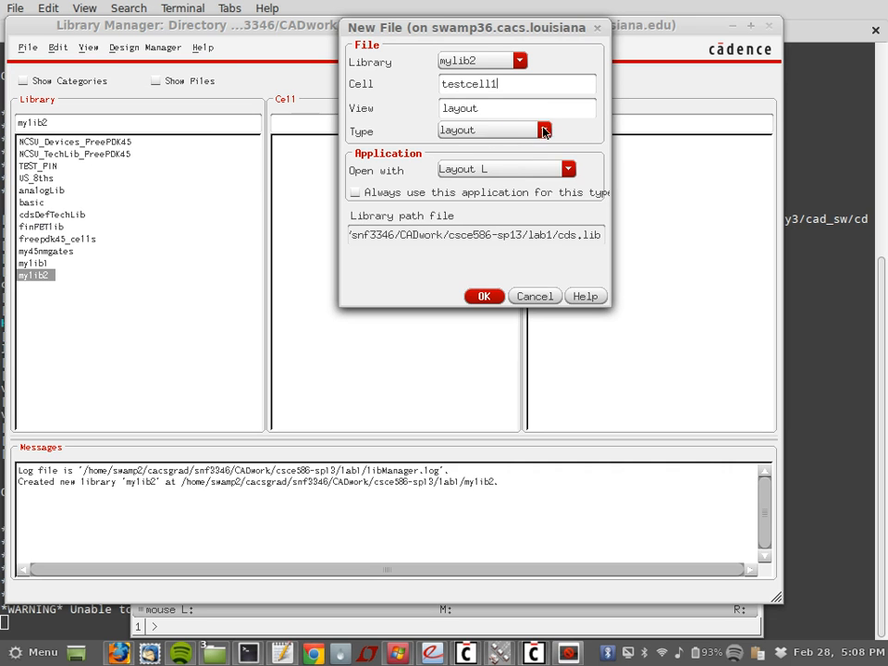
left_click(545, 131)
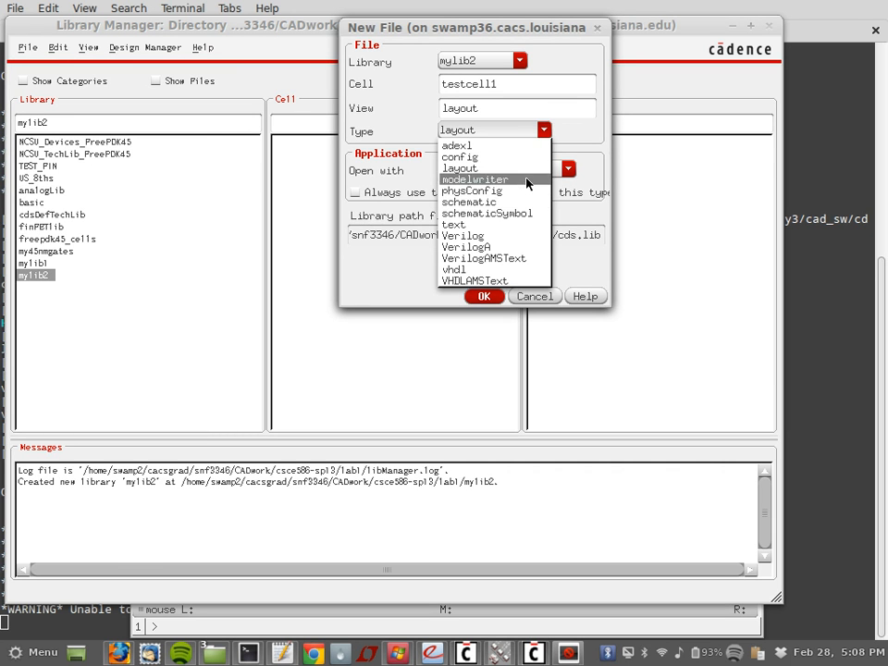
left_click(541, 130)
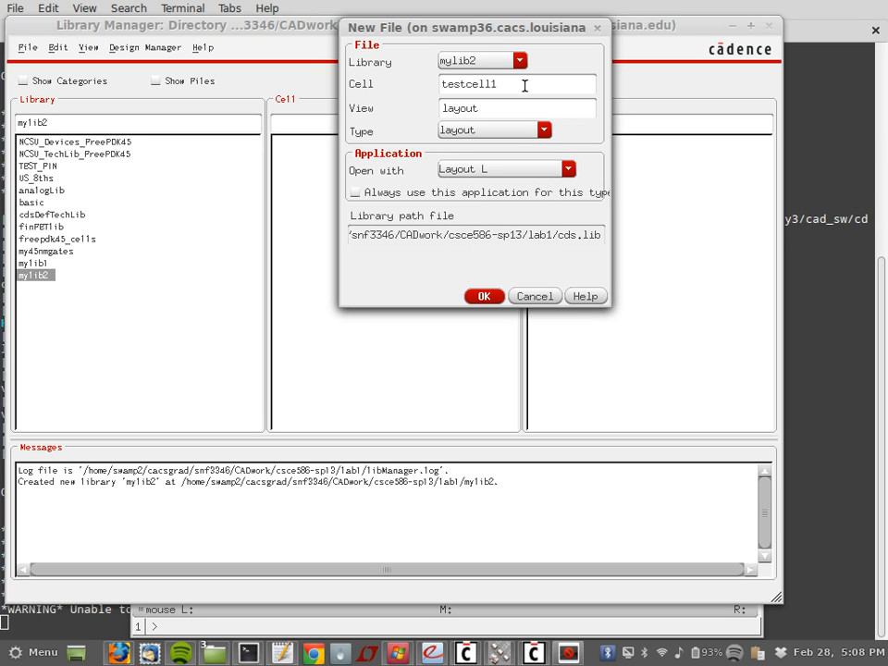
left_click_drag(524, 85, 370, 83)
type("myinverter")
left_click(496, 297)
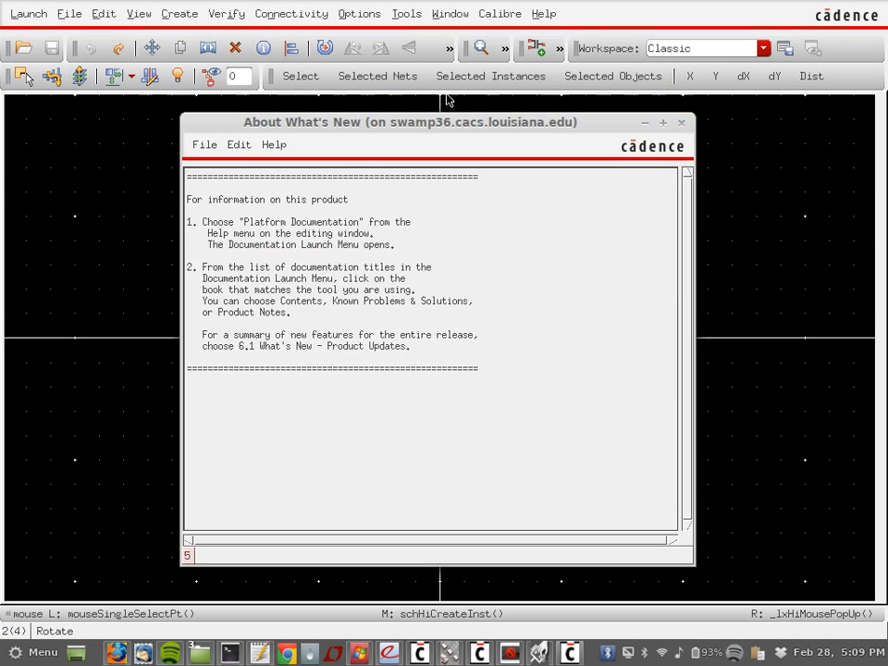
Step: Dismiss the What's New notice
left_click(681, 123)
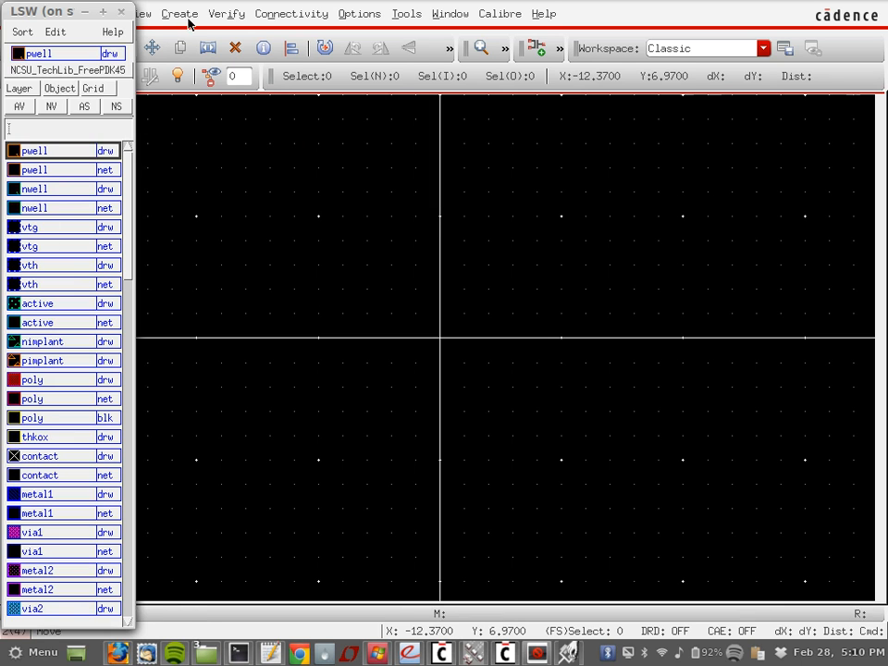
Step: Raise the layout window and show the Create > Shape submenu
left_click(244, 212)
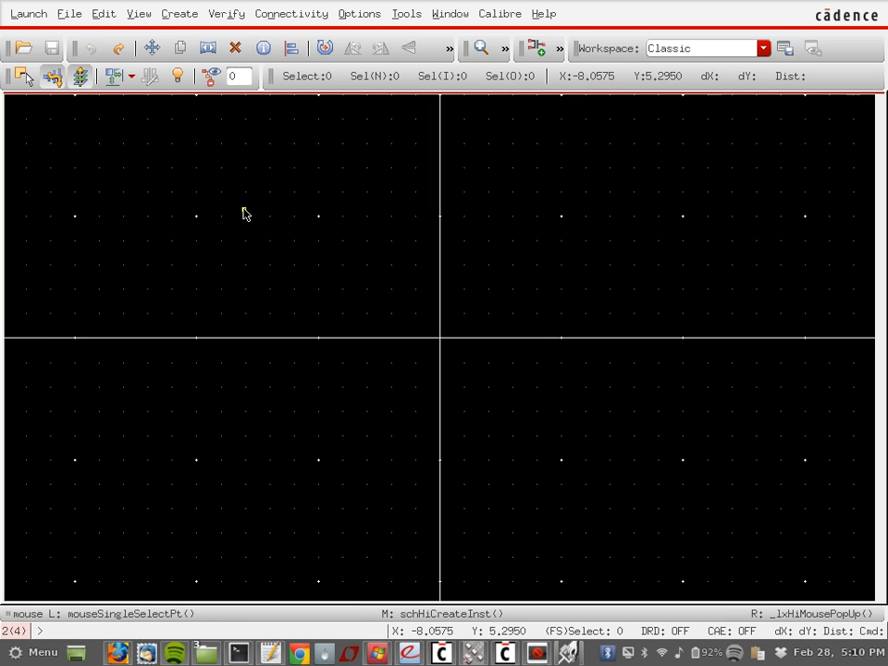
left_click(184, 15)
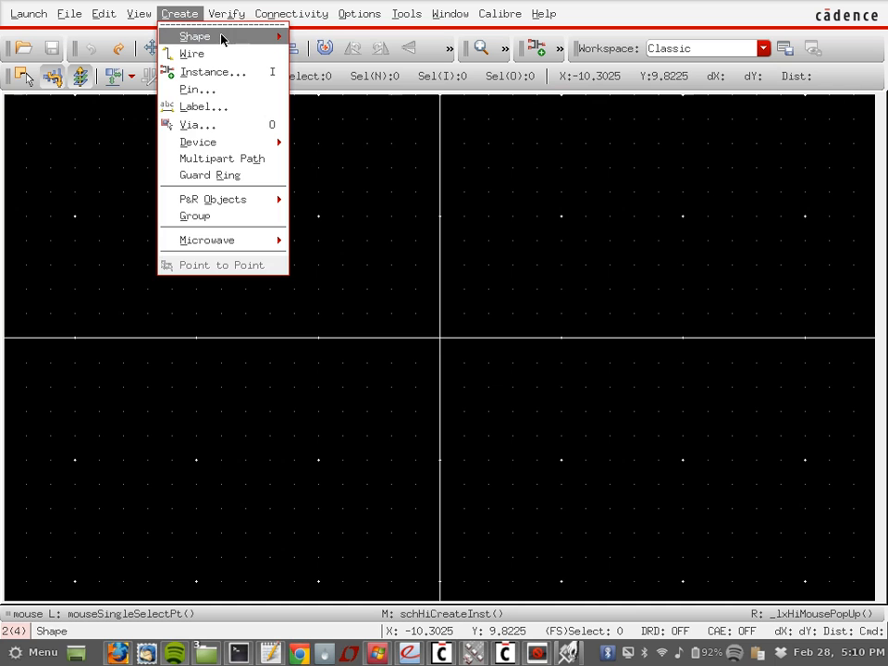
mouse_move(226, 38)
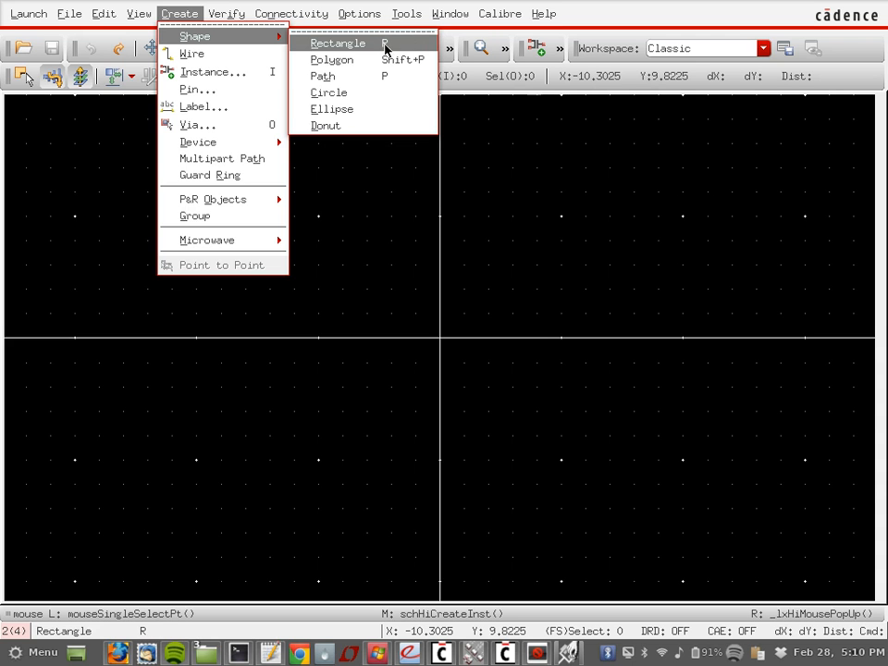
Step: Close the shape menu and minimize then restore the layout window to reach the layer palette
left_click(514, 147)
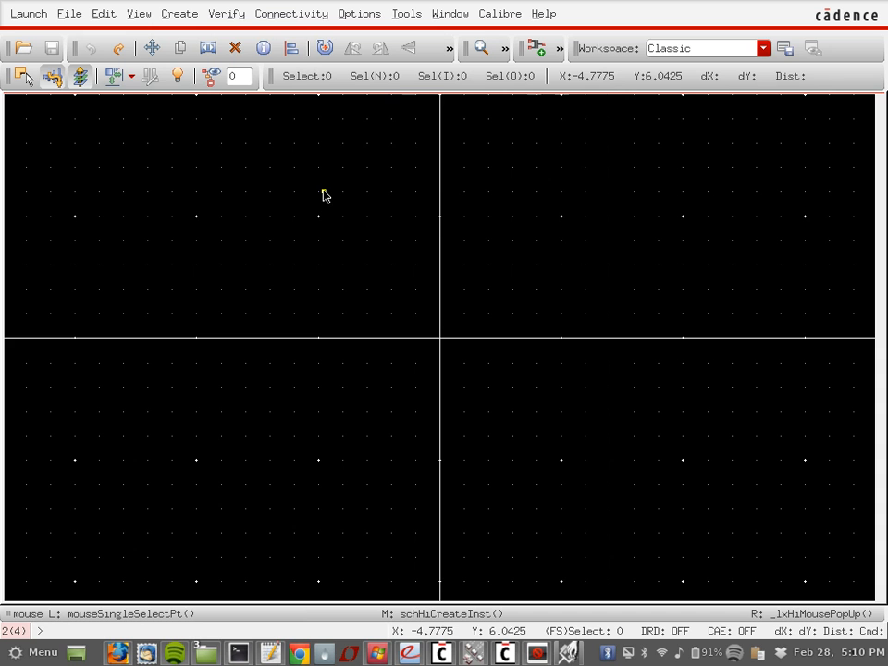
left_click(566, 653)
left_click(566, 654)
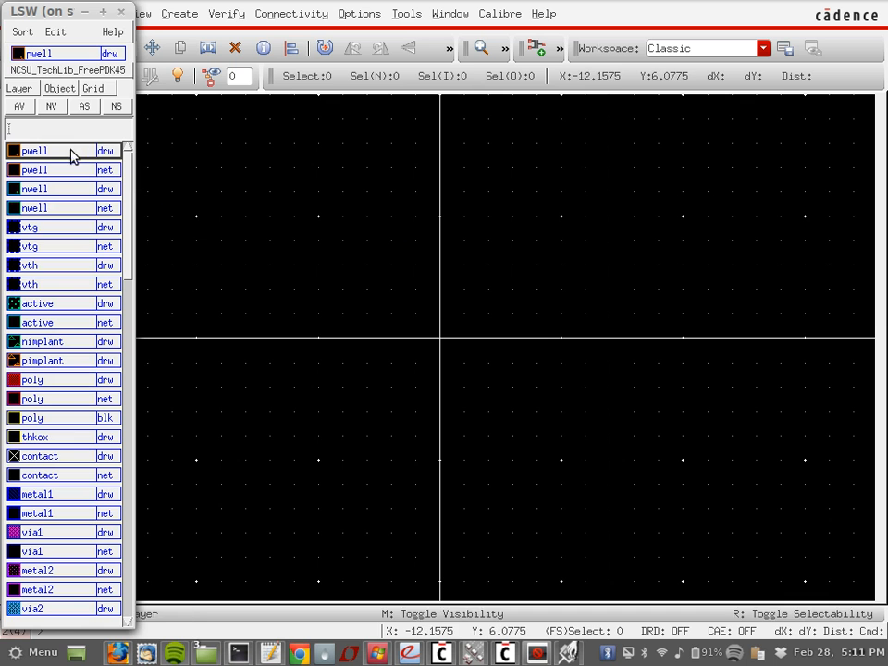
Step: Raise the layout window, then start and cancel a rectangle command
left_click(311, 223)
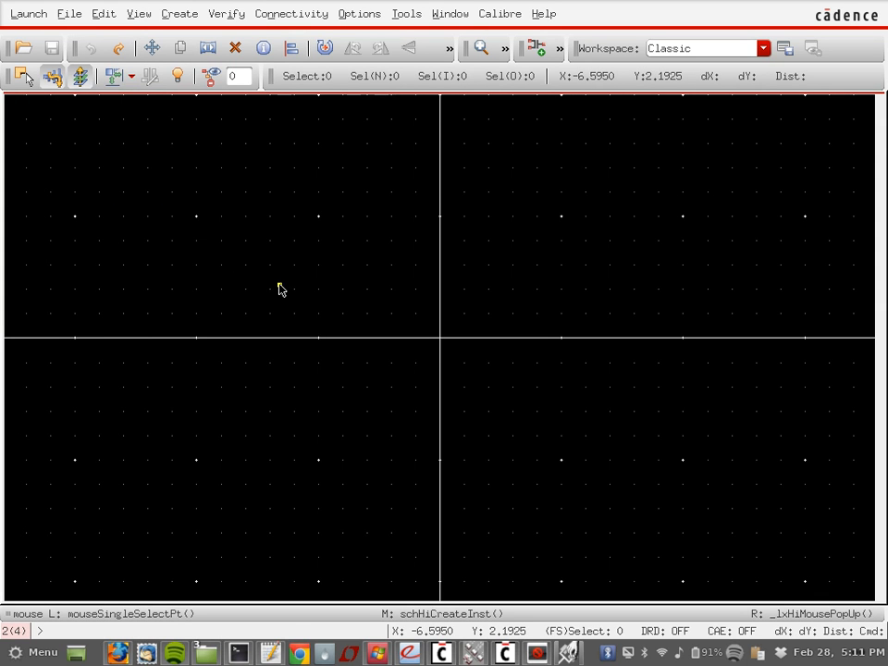
key("r")
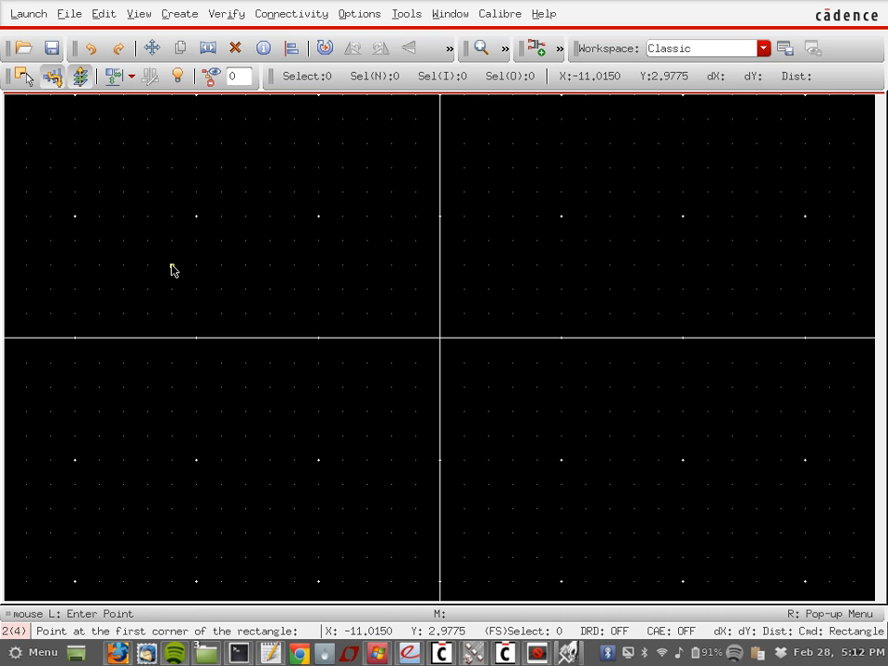
key("Escape")
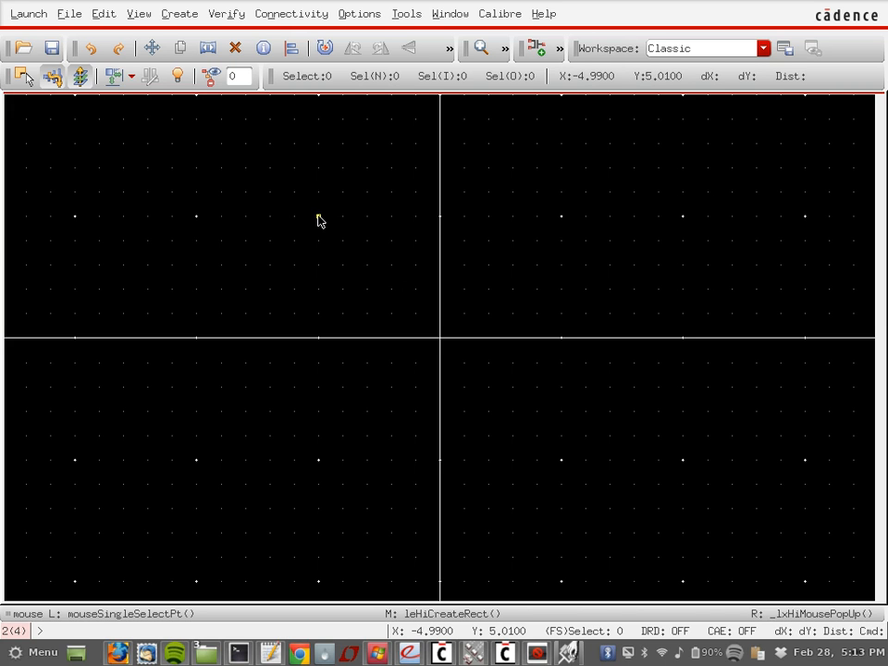
Step: In Display Options, set the major grid spacing to 0.125
left_click(405, 13)
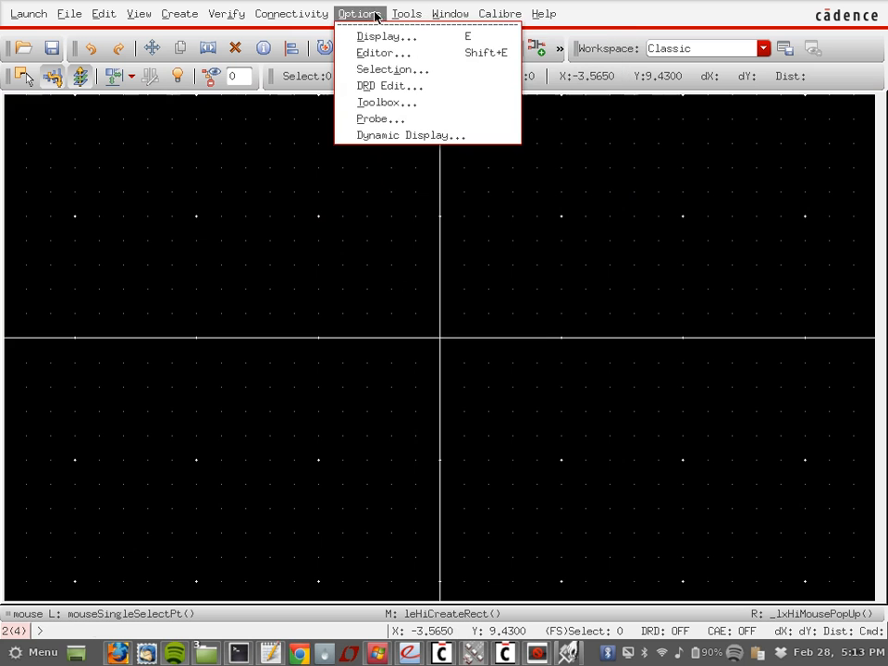
left_click(373, 36)
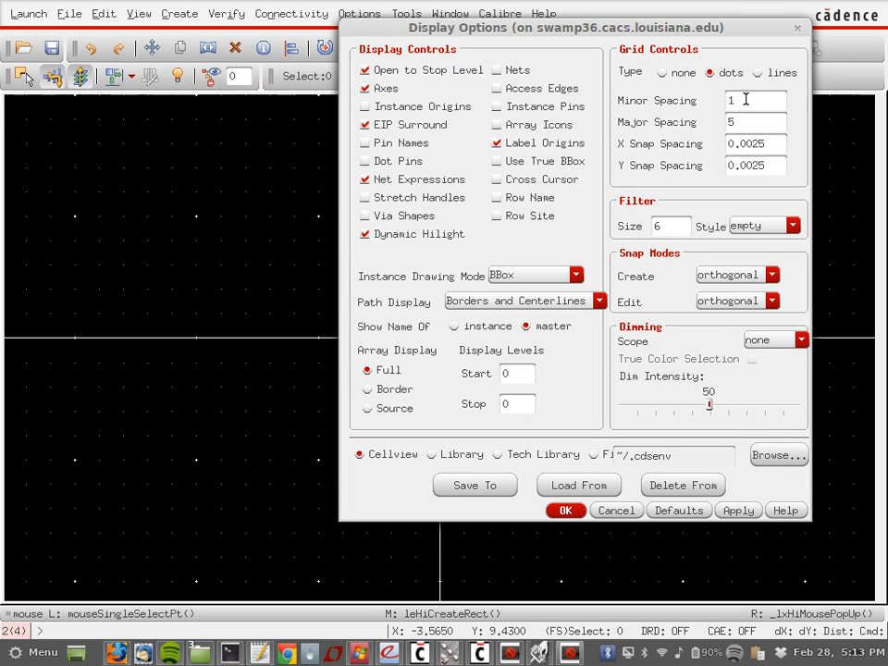
left_click_drag(746, 99, 698, 101)
type("0")
key("BackSpace")
key("BackSpace")
type("1")
key("Tab")
type("0.")
type("125")
Step: Set minor spacing and X and Y snap spacing to 0.025, and apply
double_click(735, 100)
type("0.")
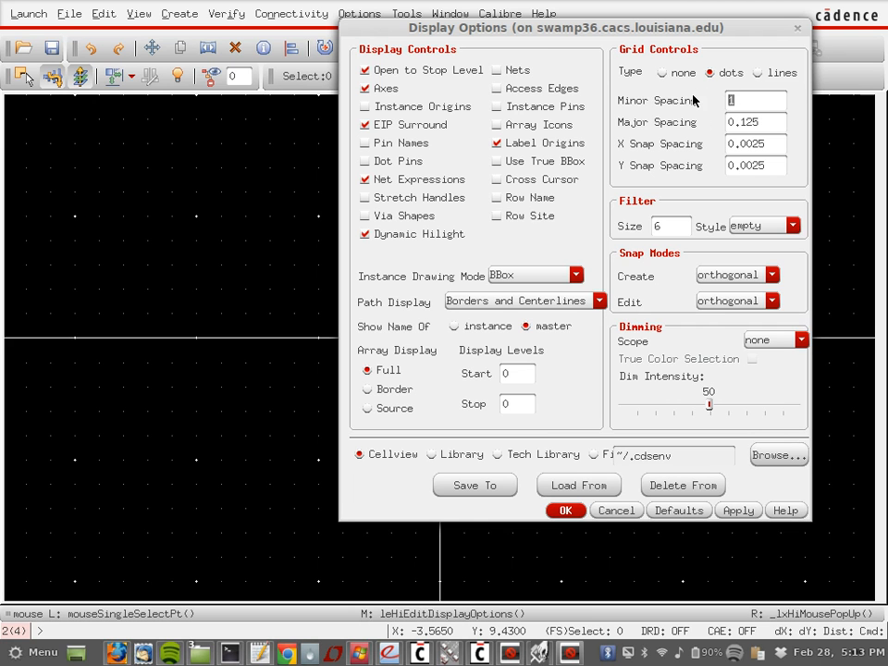
type("025")
key("BackSpace")
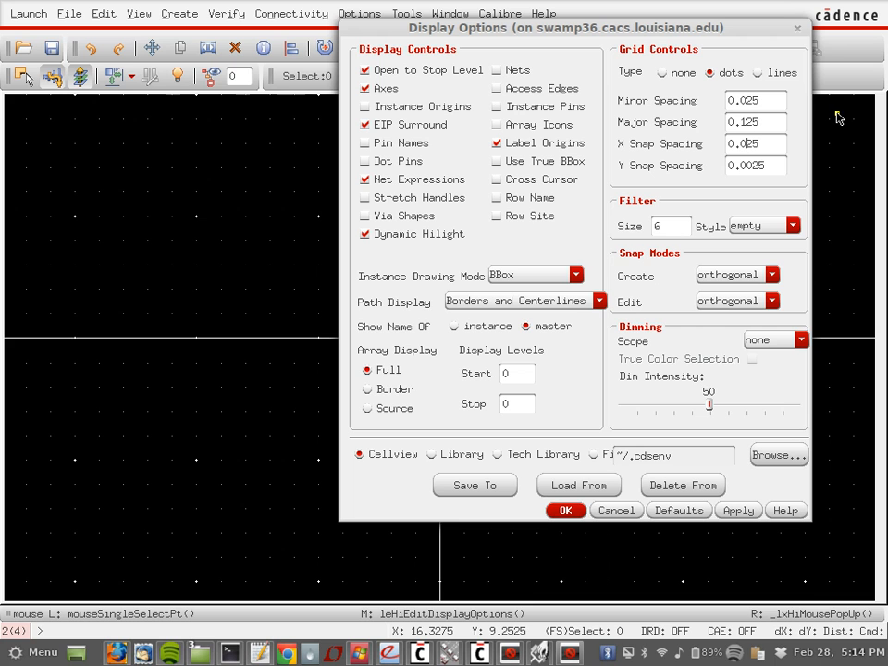
left_click(747, 166)
key("BackSpace")
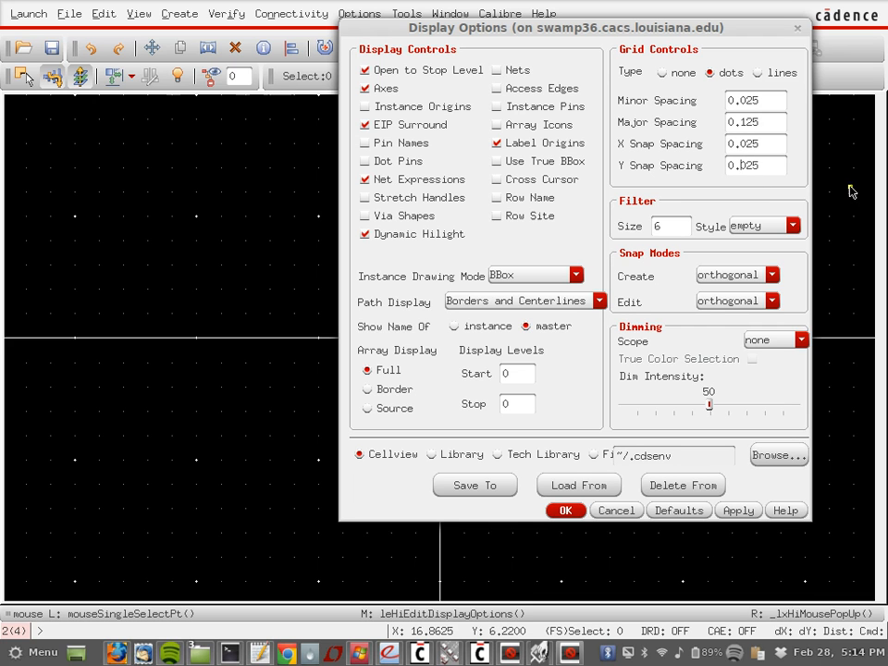
left_click(565, 510)
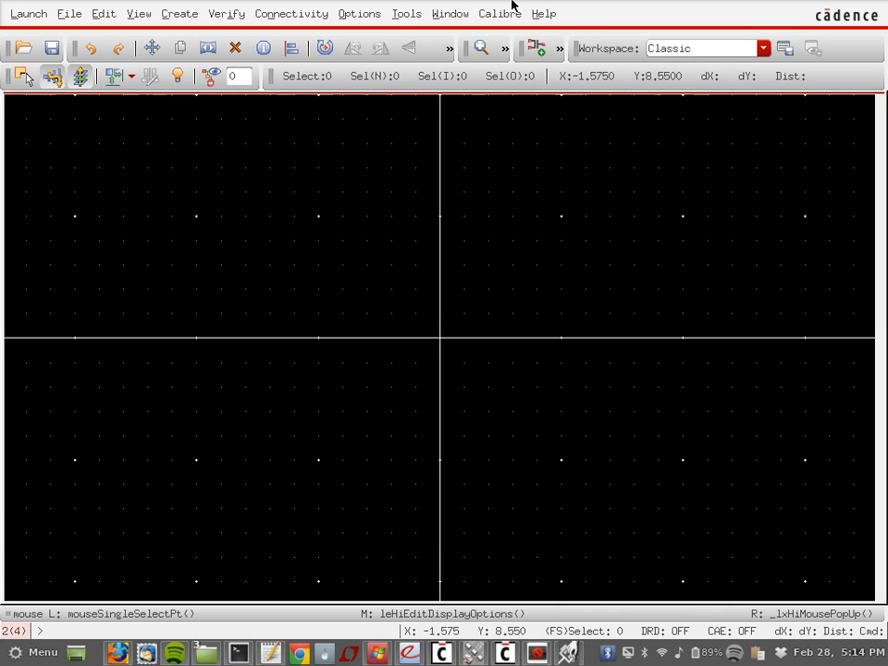
Step: Zoom in on the empty myinverter layout to spread out the grid points
scroll(401, 300, "up", 4, "ctrl")
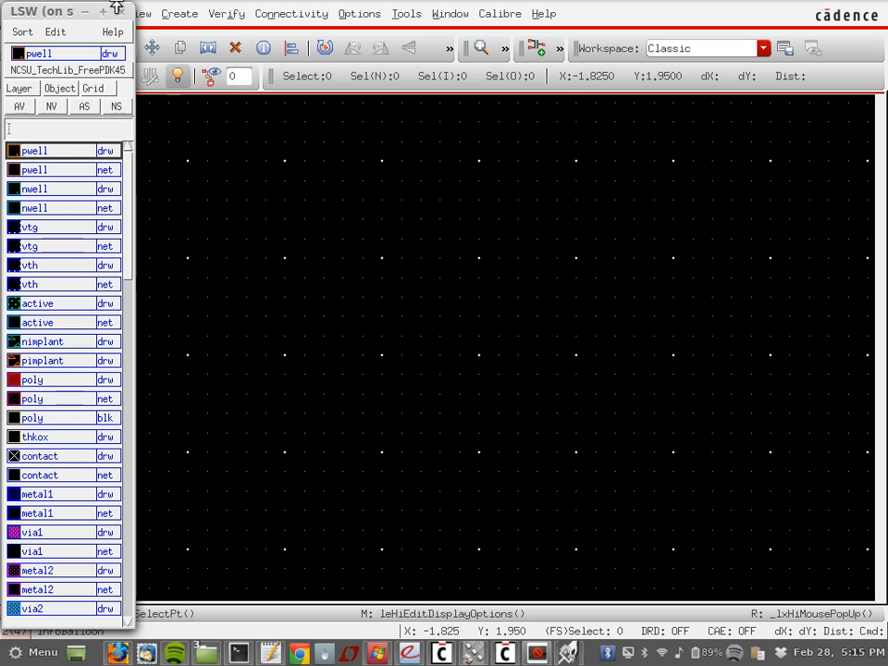
right_click(51, 15)
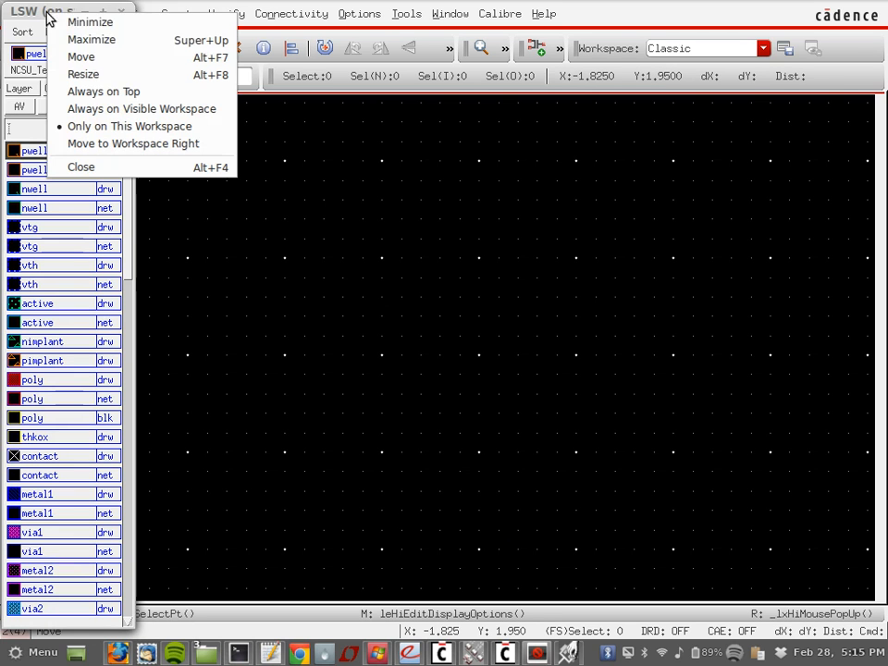
left_click(95, 92)
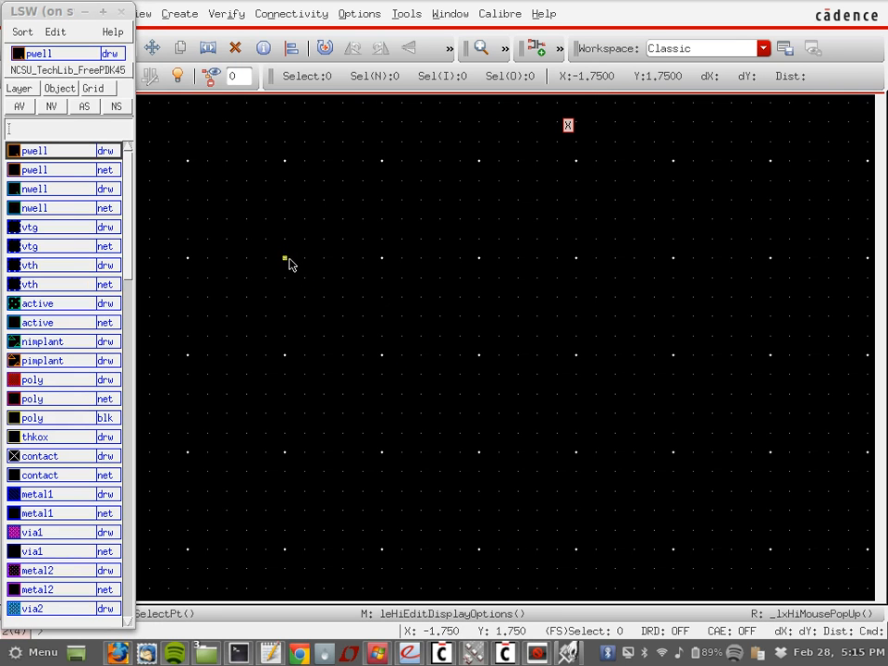
Step: Draw the pwell rectangle on the pwell drw layer
key("r")
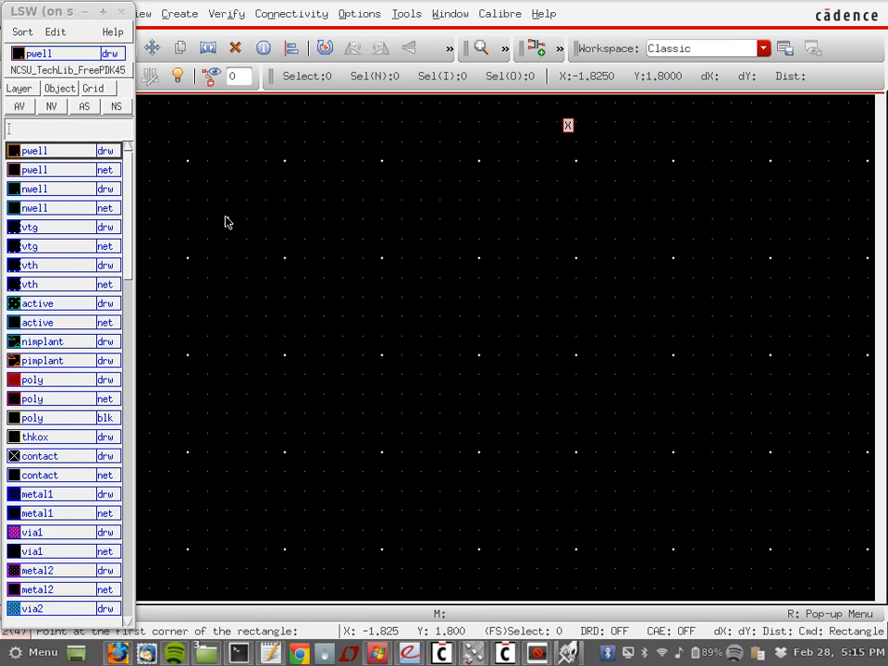
left_click(285, 258)
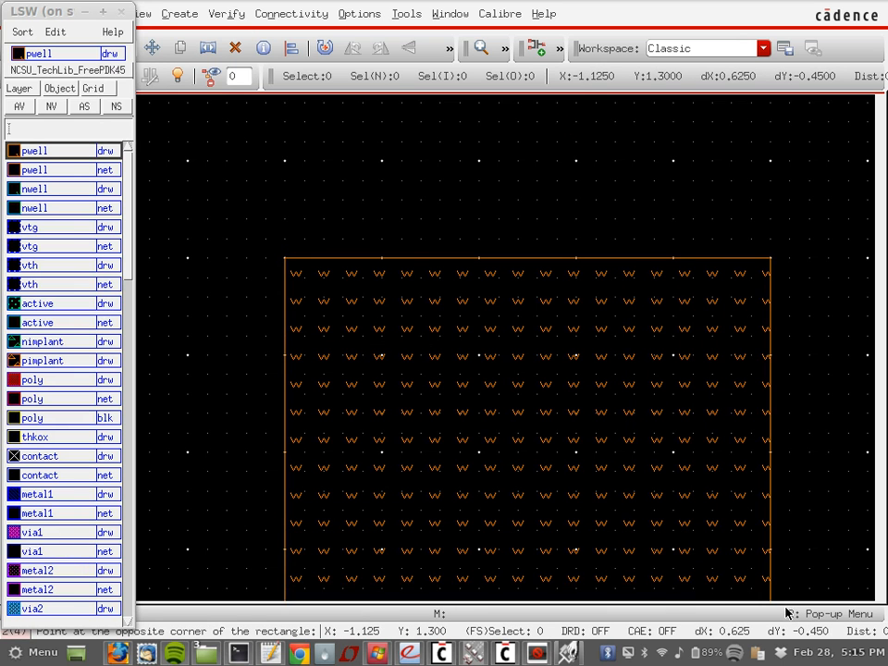
scroll(777, 574, "down", 1, "ctrl")
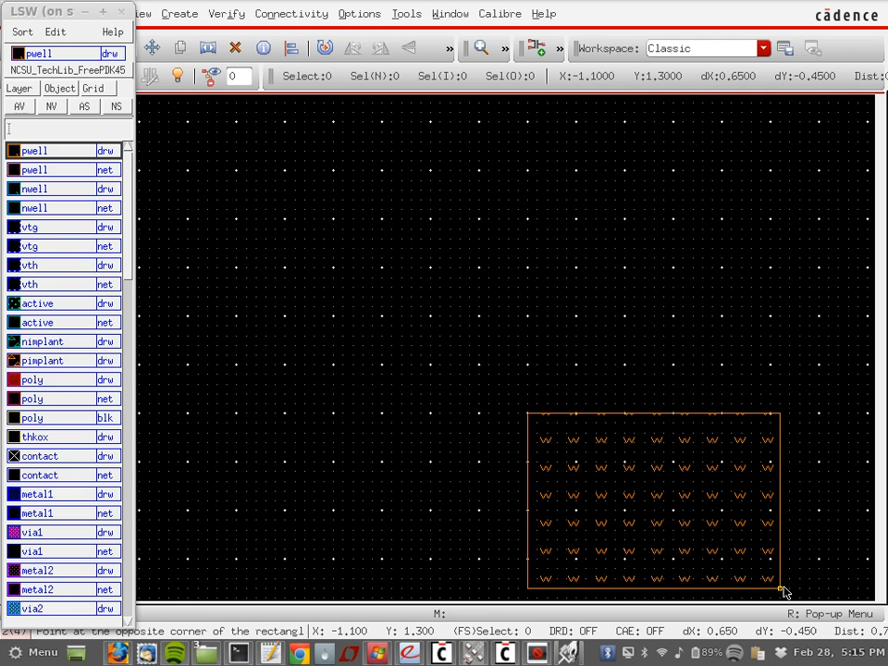
left_click(769, 587)
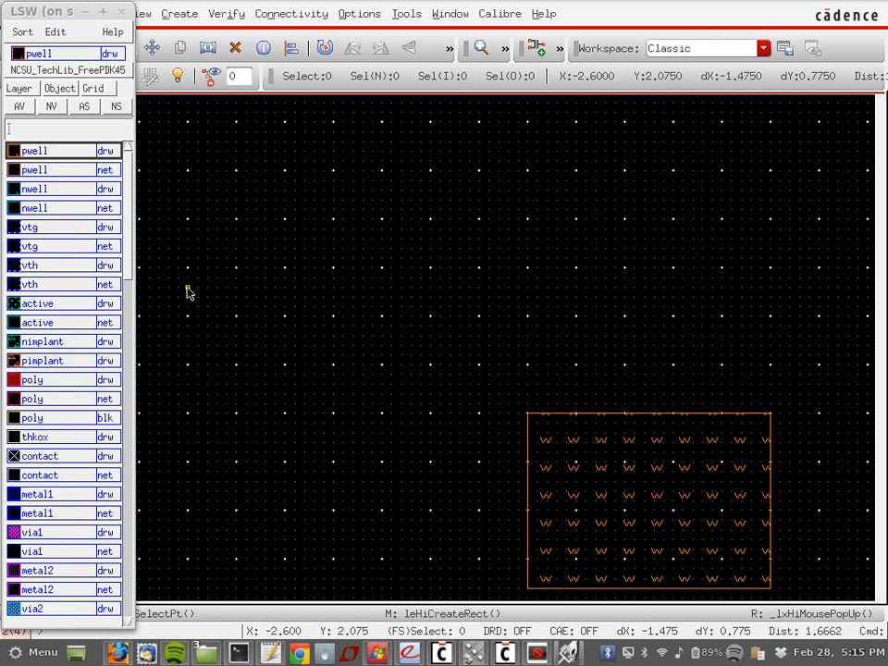
Step: Draw an equally wide nwell rectangle directly above the pwell
left_click(71, 190)
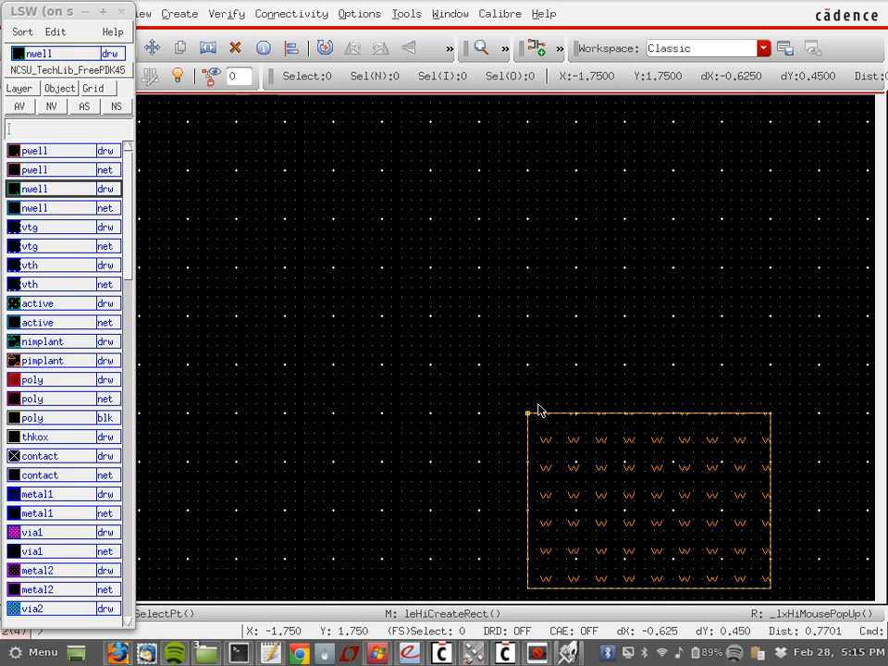
key("r")
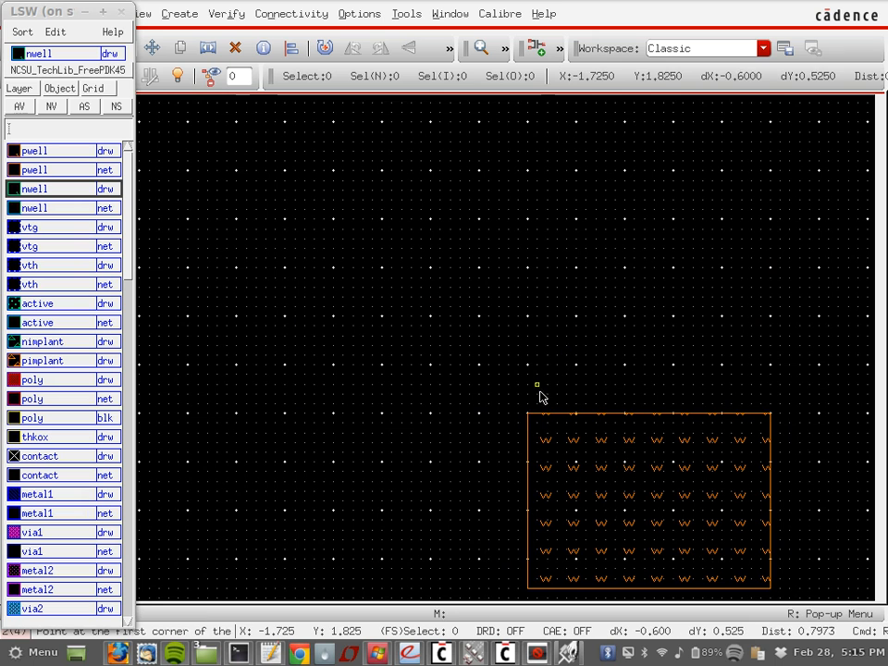
left_click(527, 412)
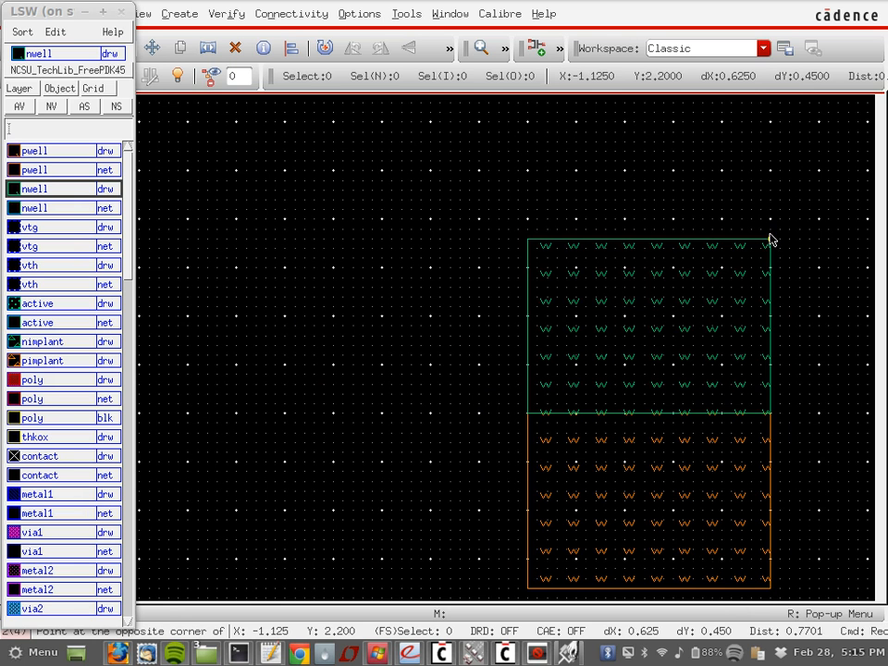
left_click(770, 230)
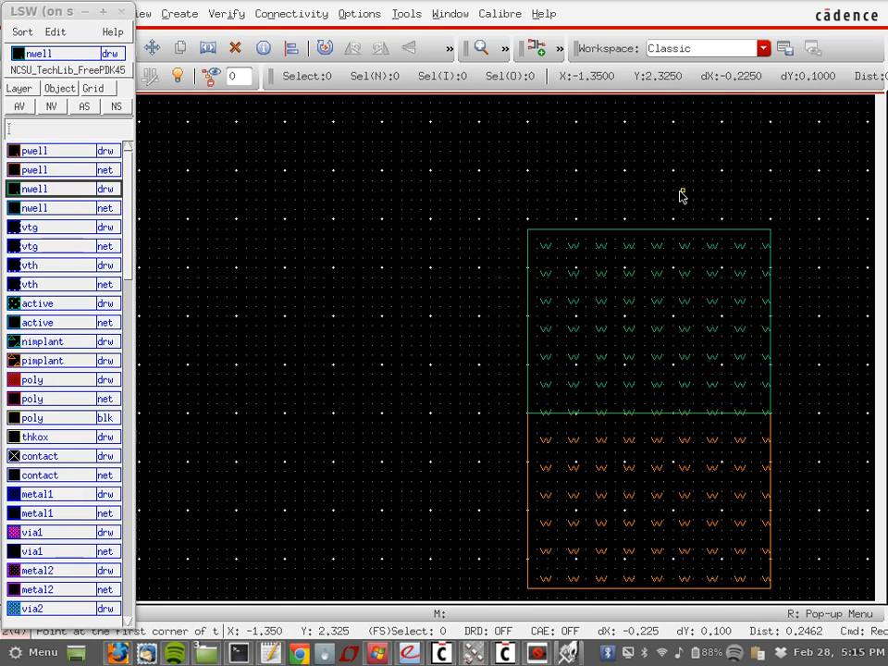
key("Escape")
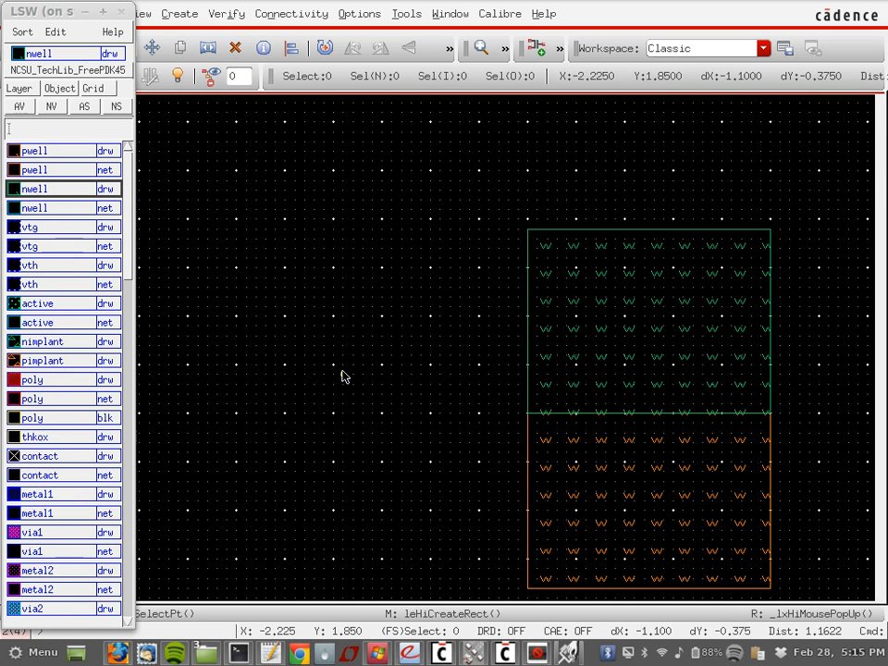
Step: Draw a thin vertical poly rectangle from inside the pwell up into the nwell
left_click(42, 385)
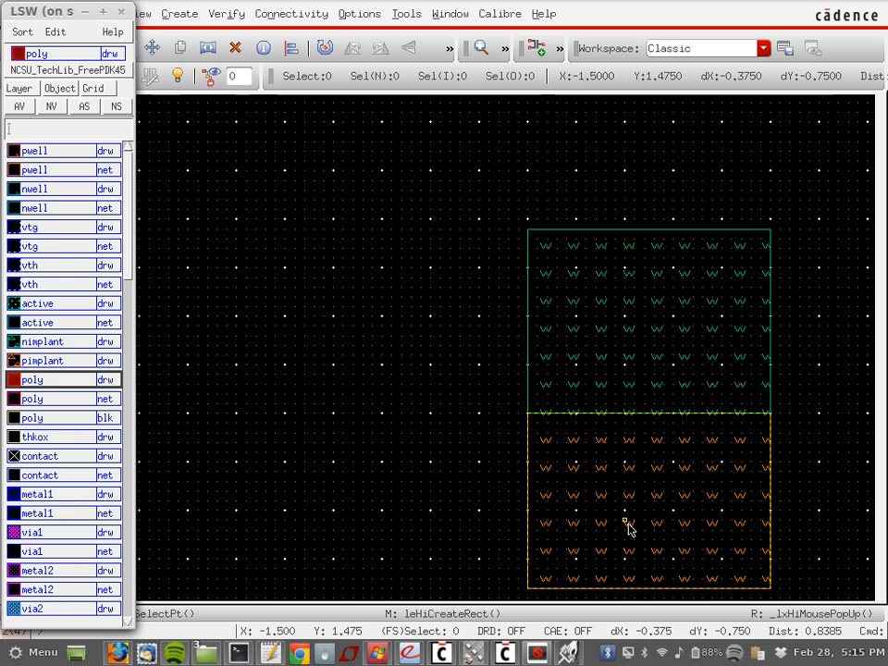
left_click(642, 458)
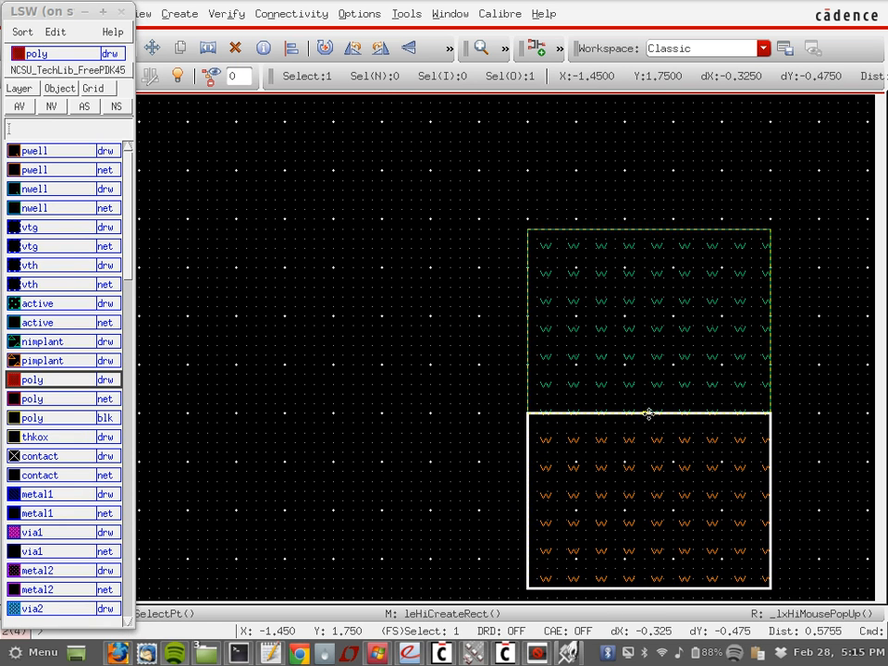
left_click(630, 551)
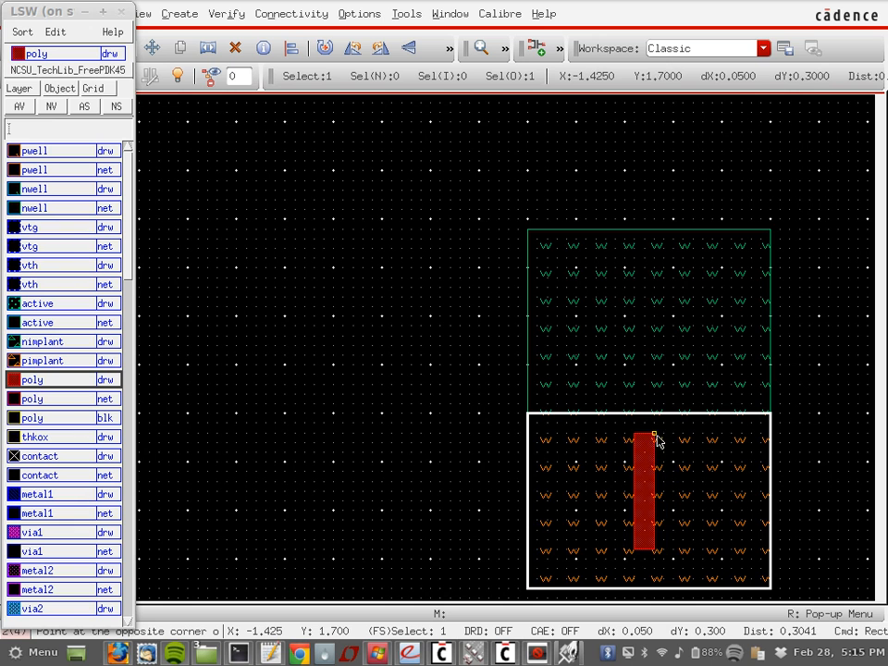
left_click(653, 270)
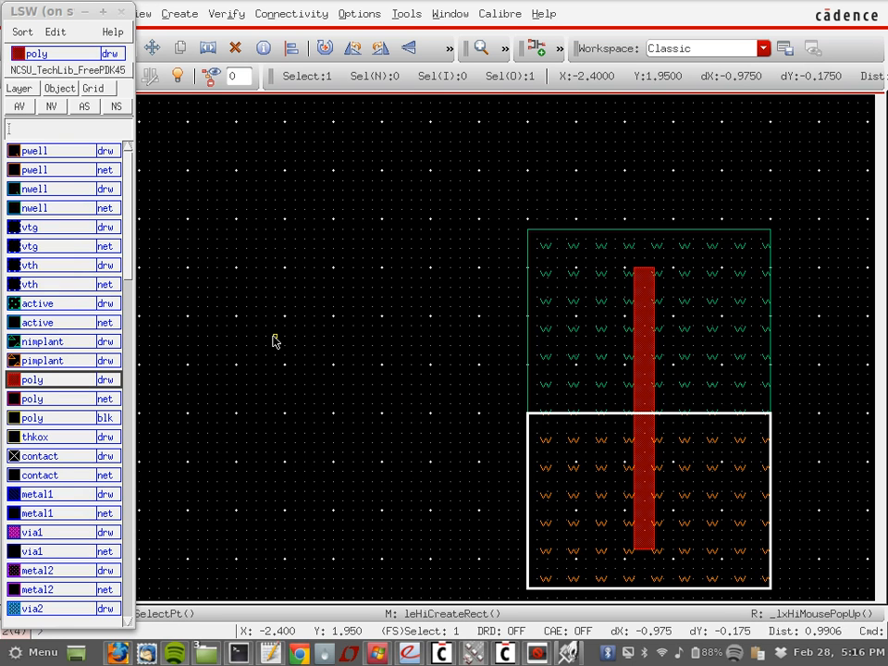
Step: Draw an nimplant rectangle across the poly gate in the lower pwell
left_click(58, 344)
key("r")
left_click(528, 443)
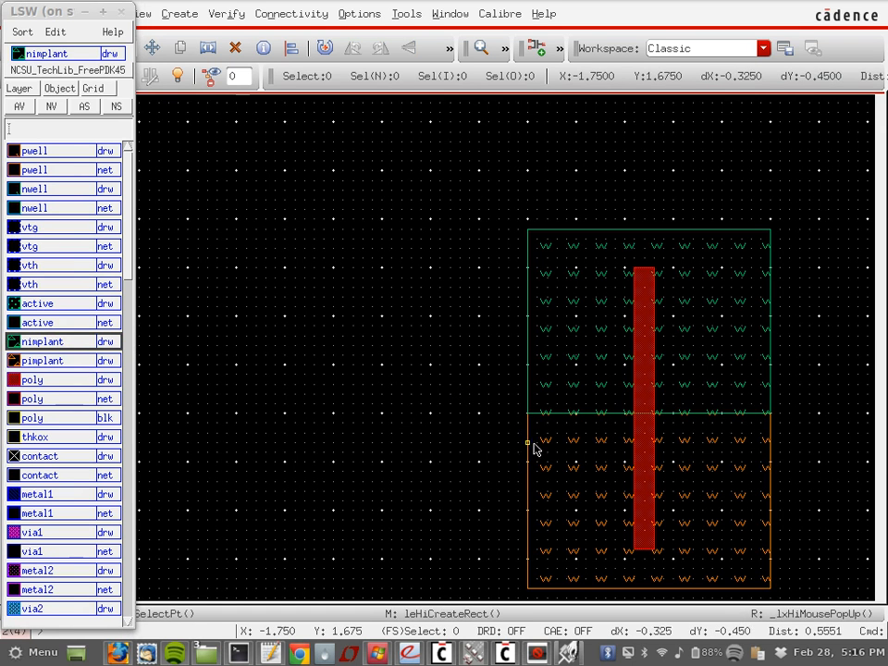
key("r")
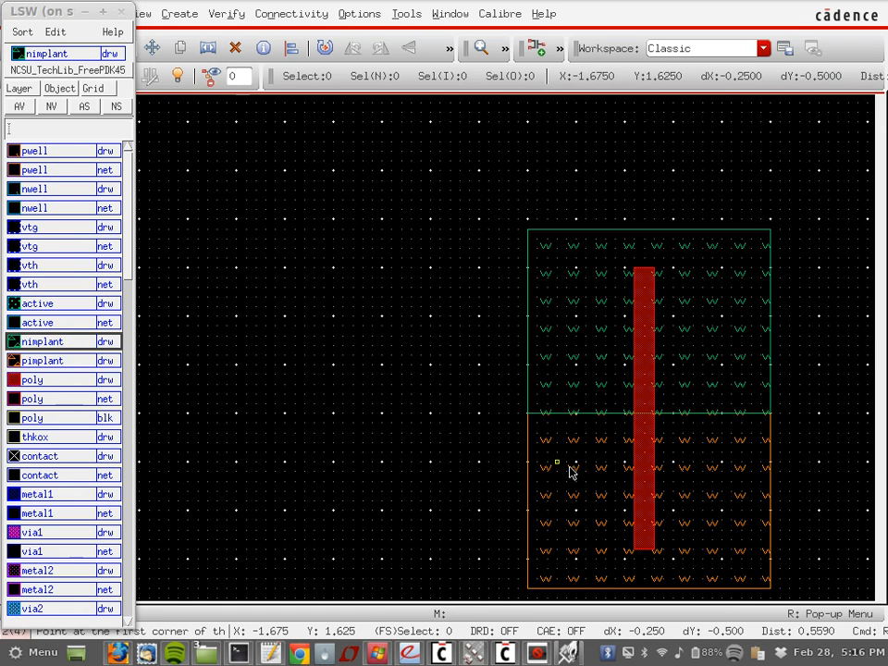
left_click(575, 534)
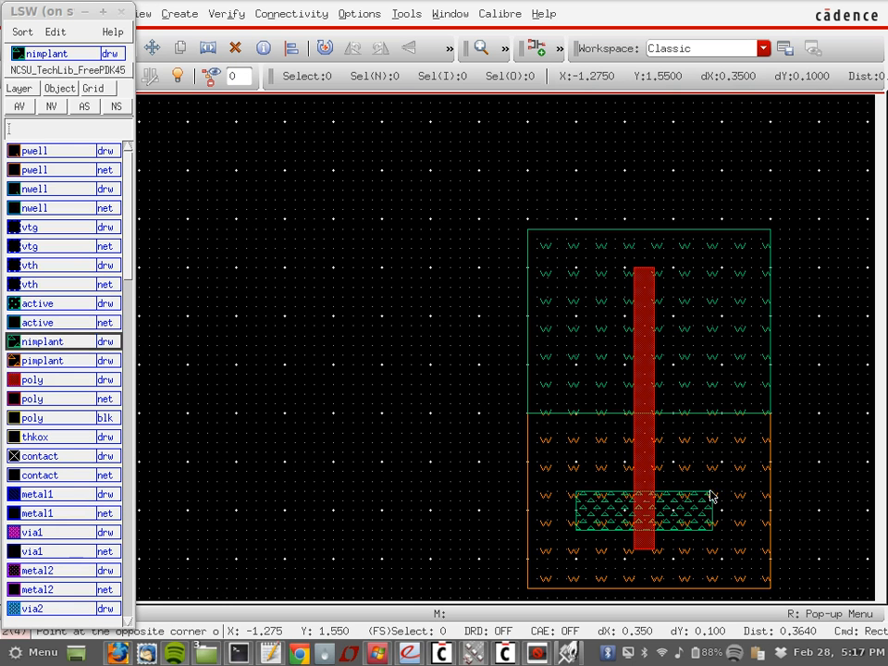
left_click(711, 497)
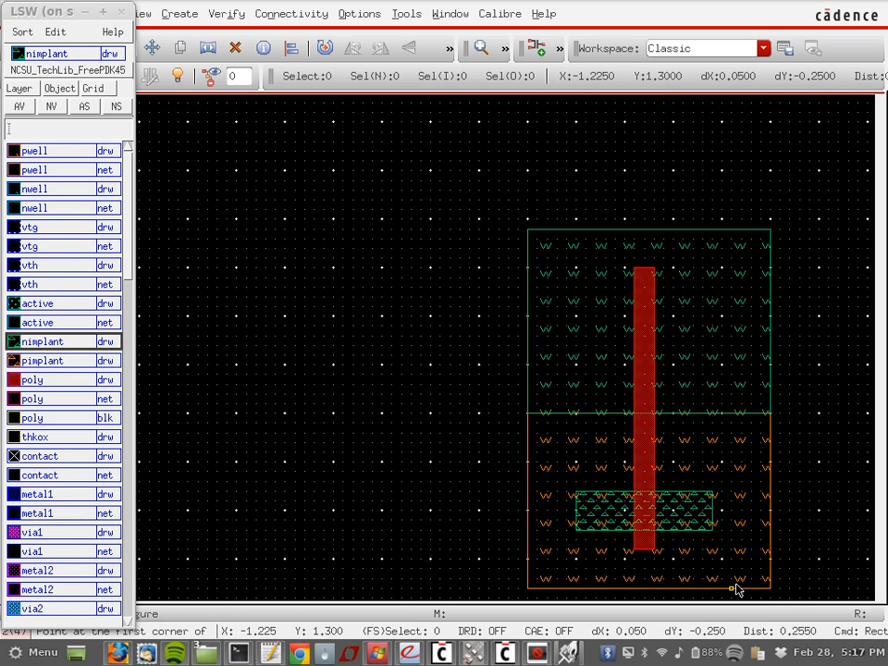
scroll(736, 589, "up", 1, "ctrl")
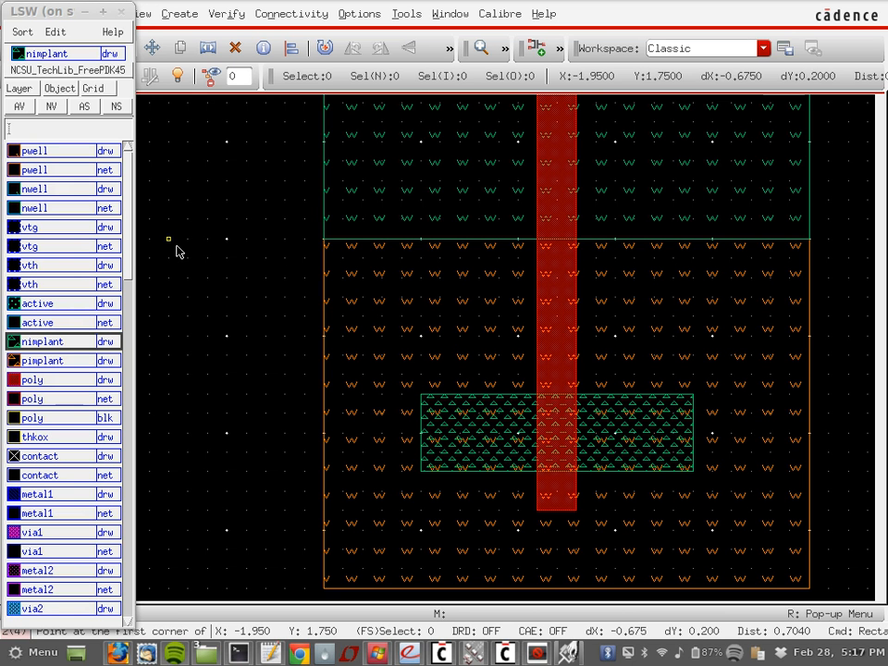
left_click(51, 308)
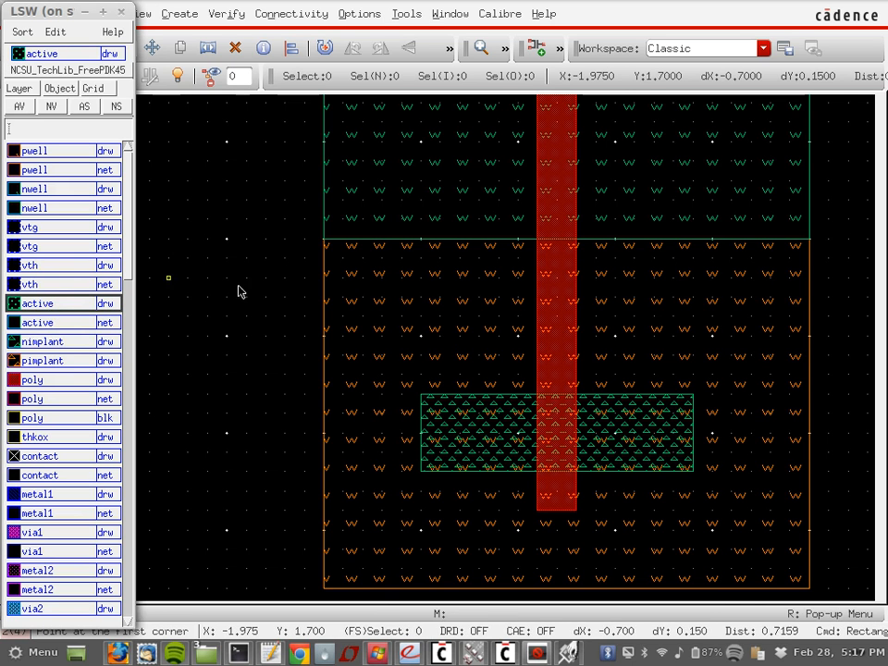
Step: Draw an active rectangle from the nimplant's top-left to its bottom-right corner
left_click(419, 394)
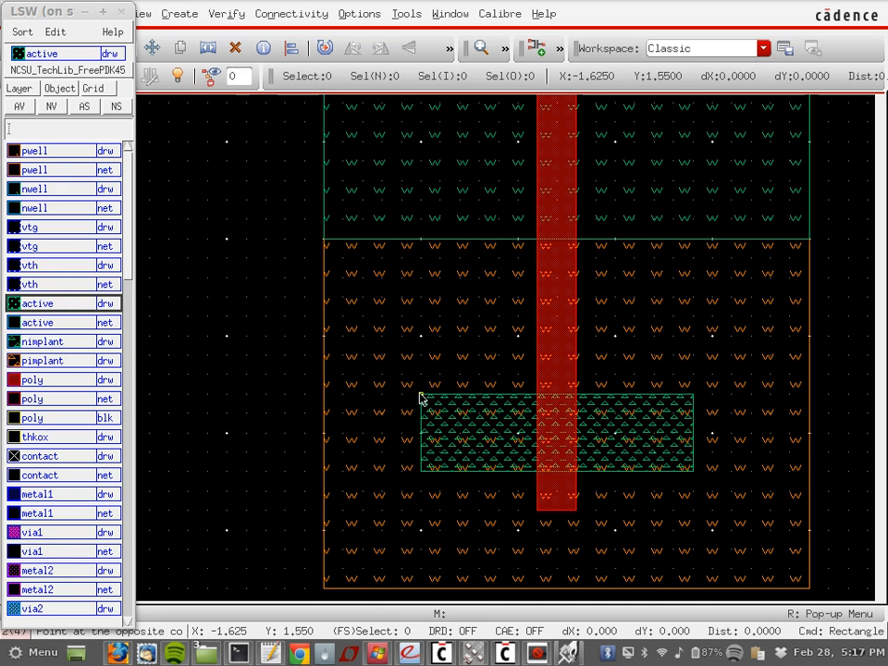
left_click(695, 472)
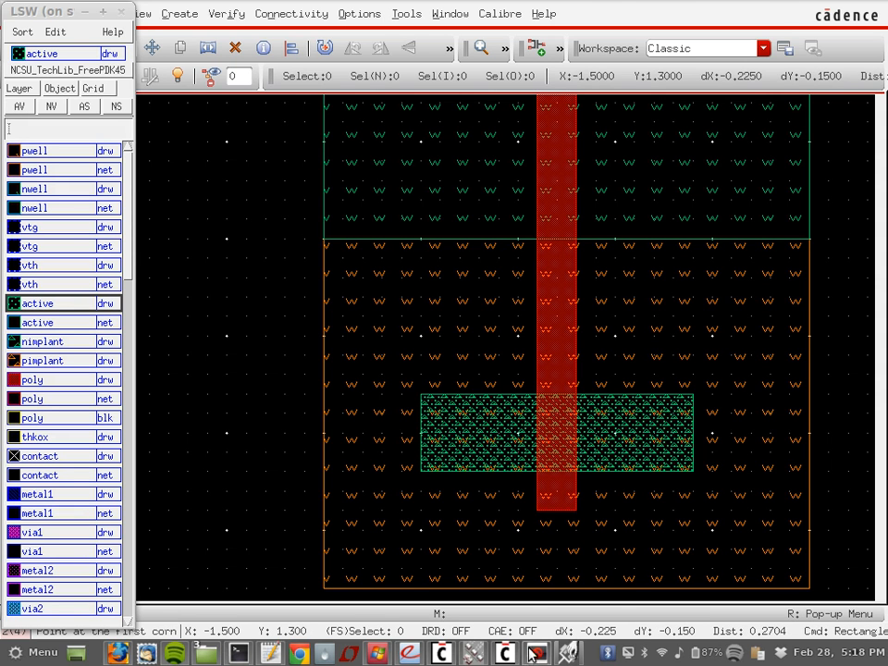
left_click(474, 653)
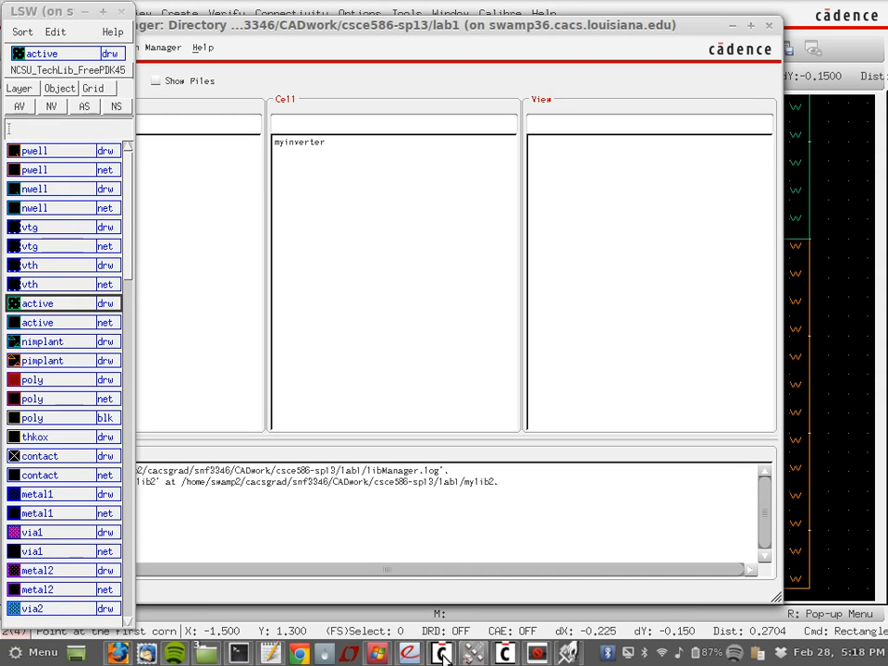
left_click(443, 653)
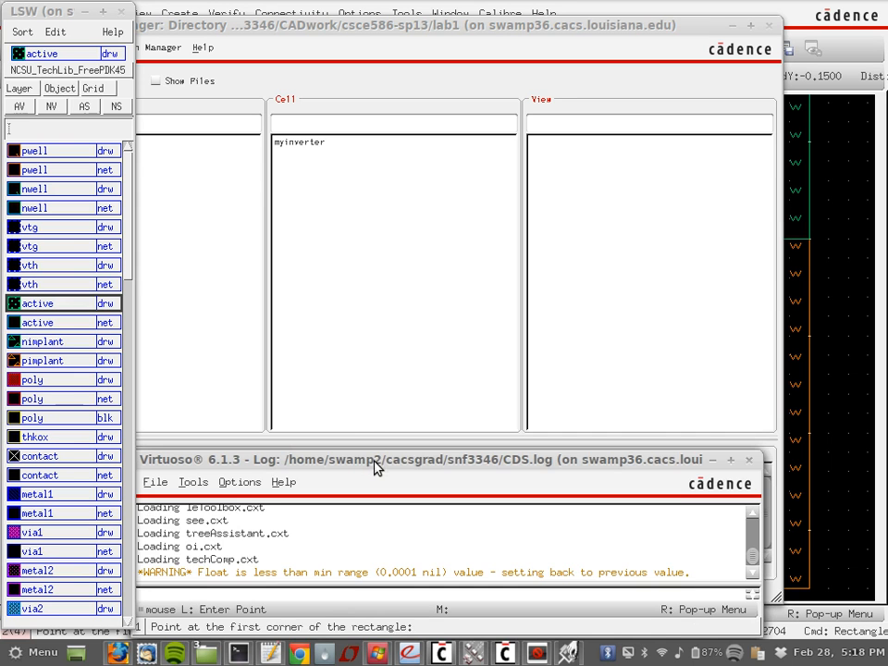
left_click_drag(374, 460, 407, 386)
left_click(294, 521)
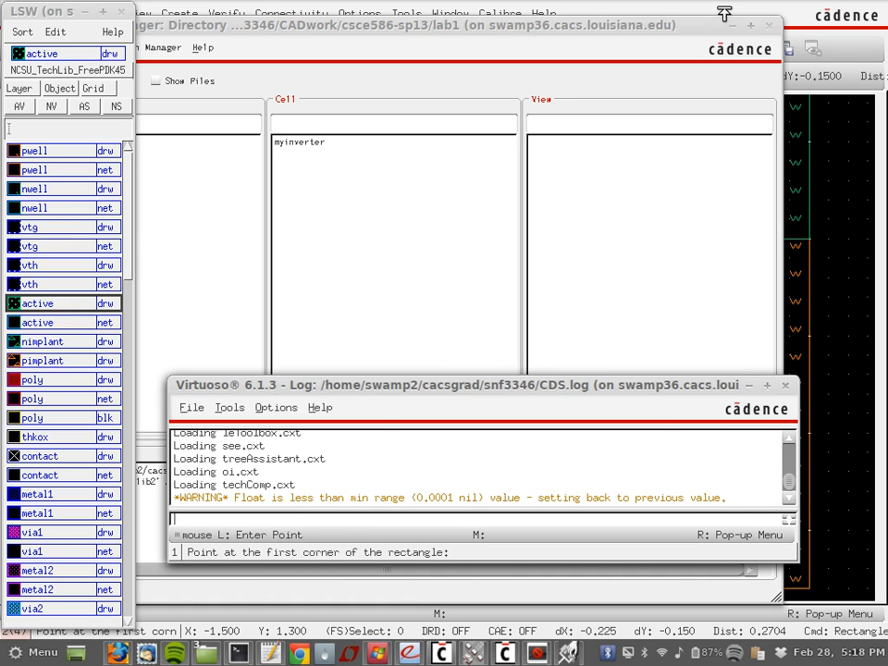
left_click(793, 17)
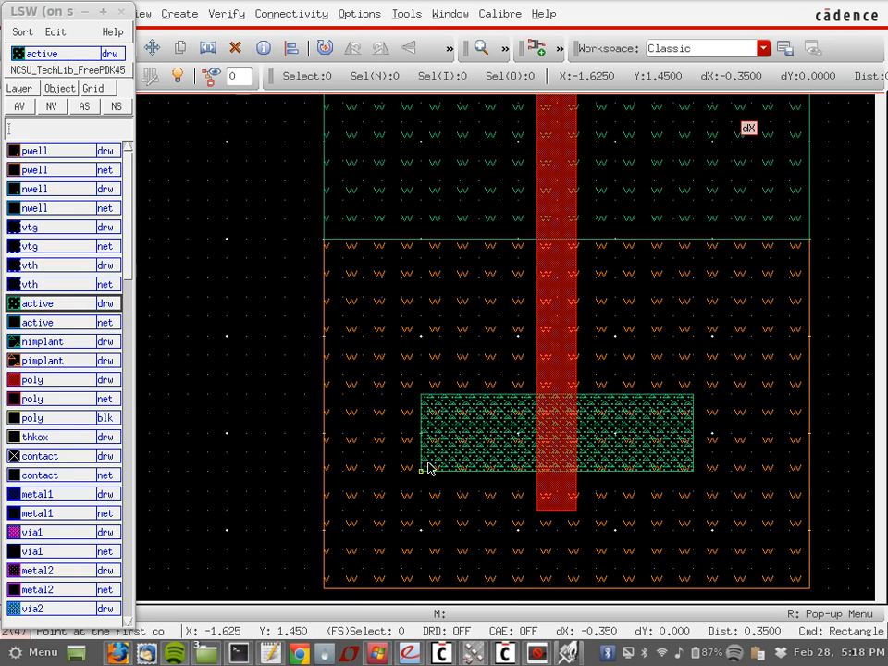
Step: Draw a pimplant rectangle across the poly gate inside the nwell
scroll(472, 306, "up", 3)
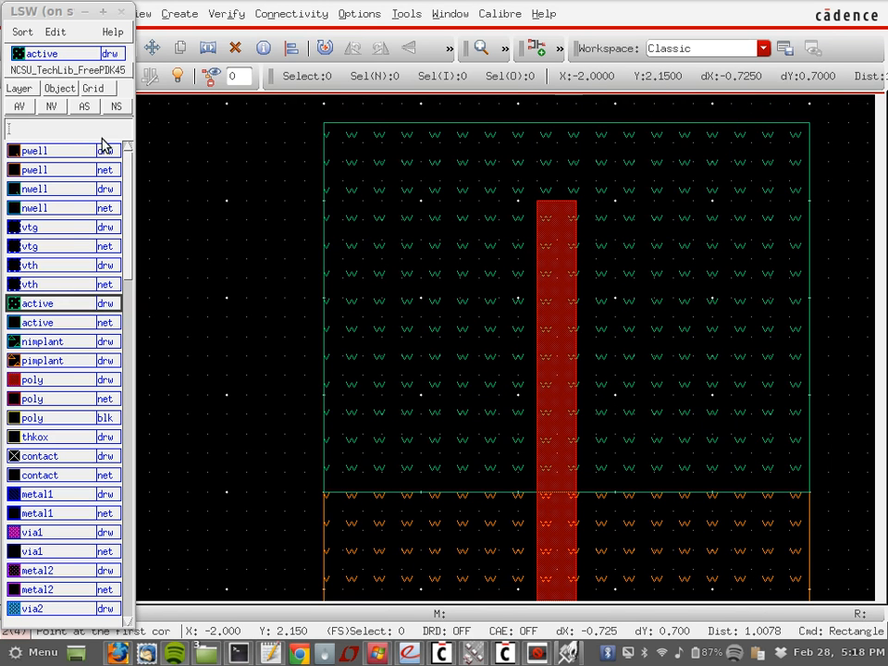
left_click(58, 363)
left_click(433, 303)
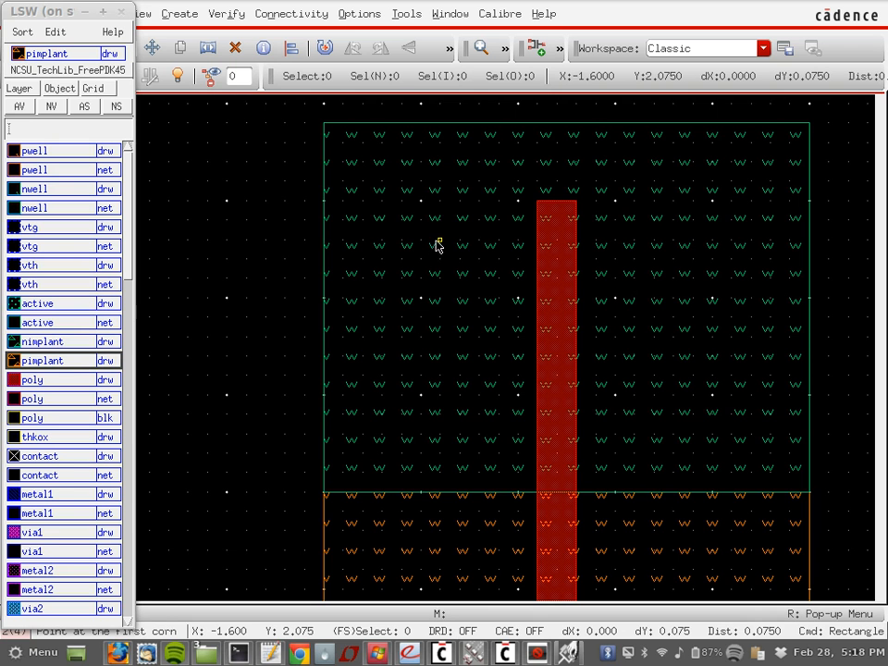
left_click(420, 244)
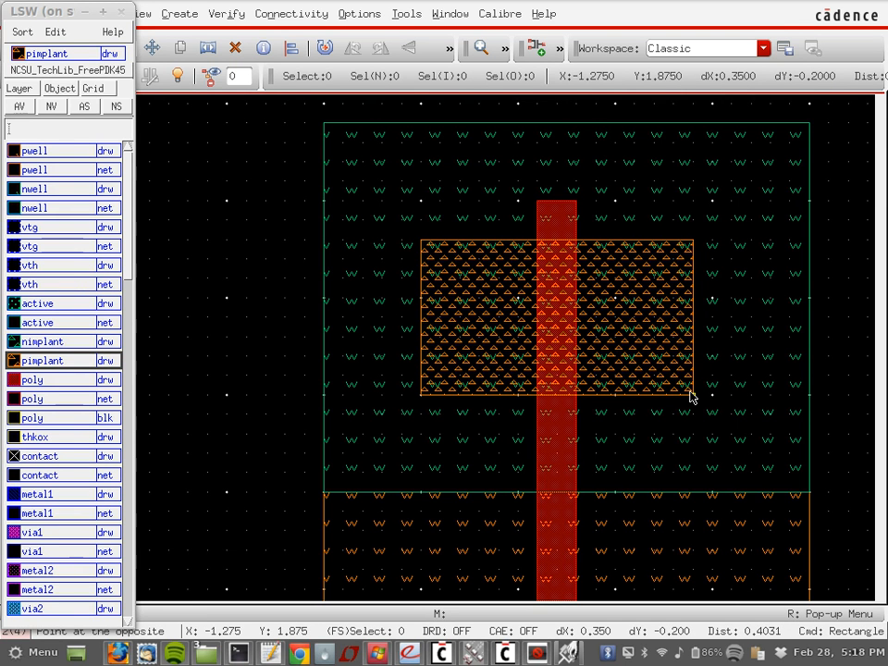
left_click(690, 395)
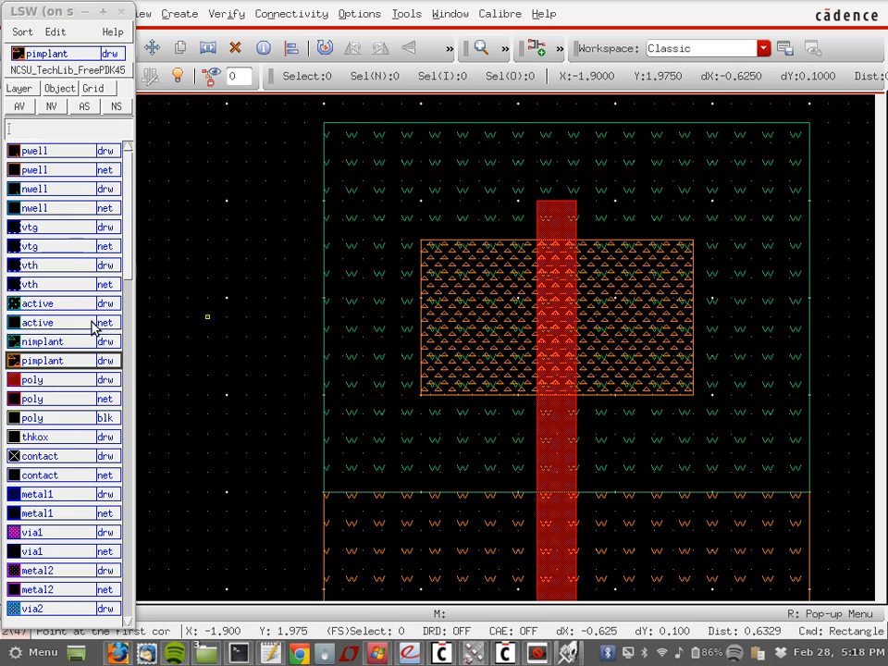
left_click(48, 304)
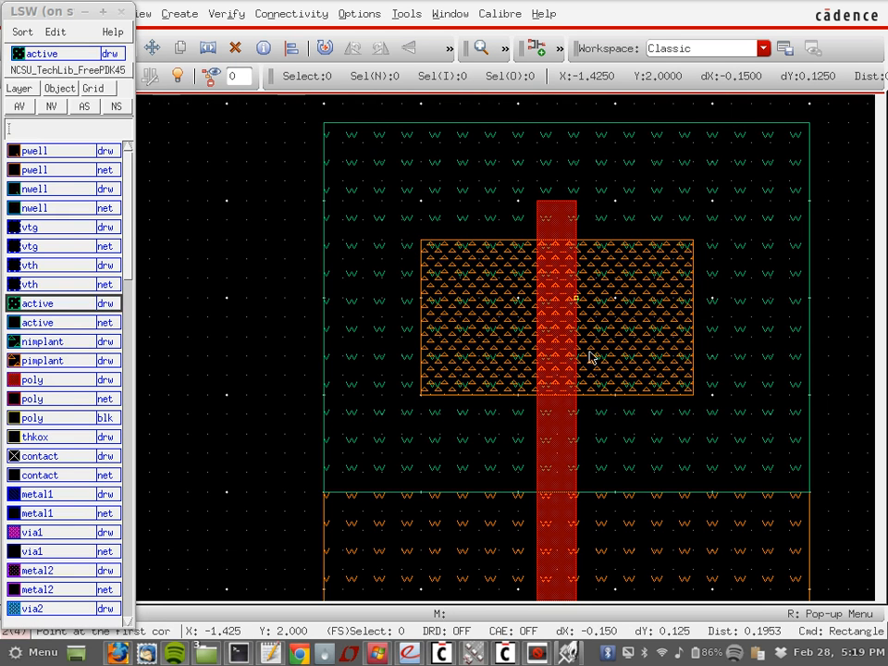
Step: Draw an active rectangle matching the pimplant region and cancel the stray extra rectangle
left_click(421, 241)
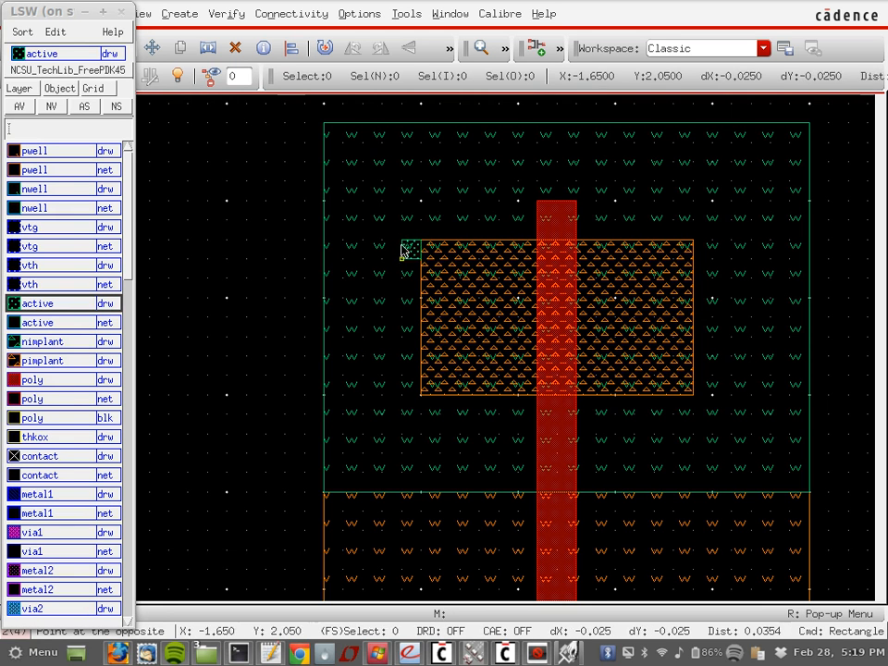
left_click(692, 394)
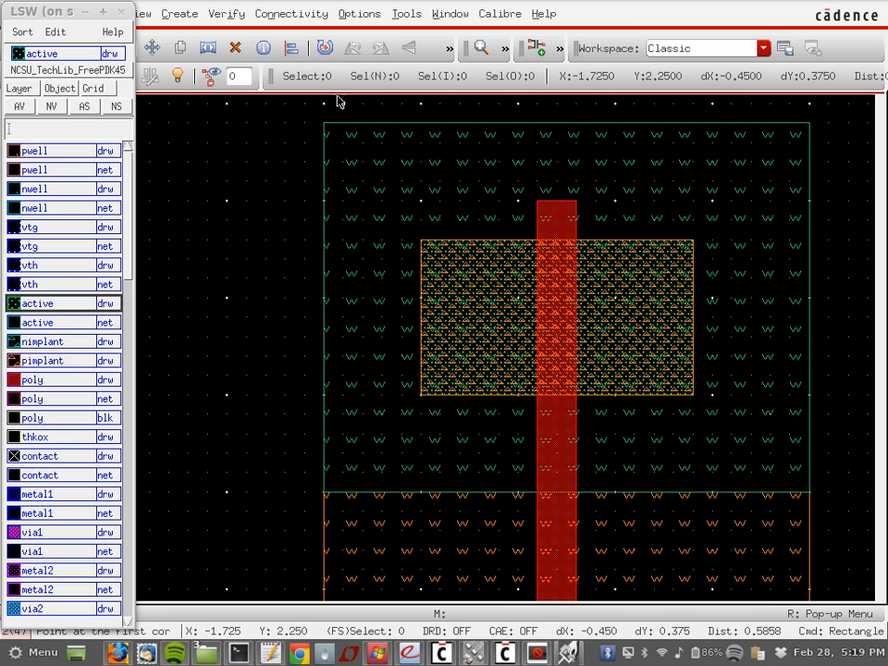
left_click(284, 179)
left_click(168, 102)
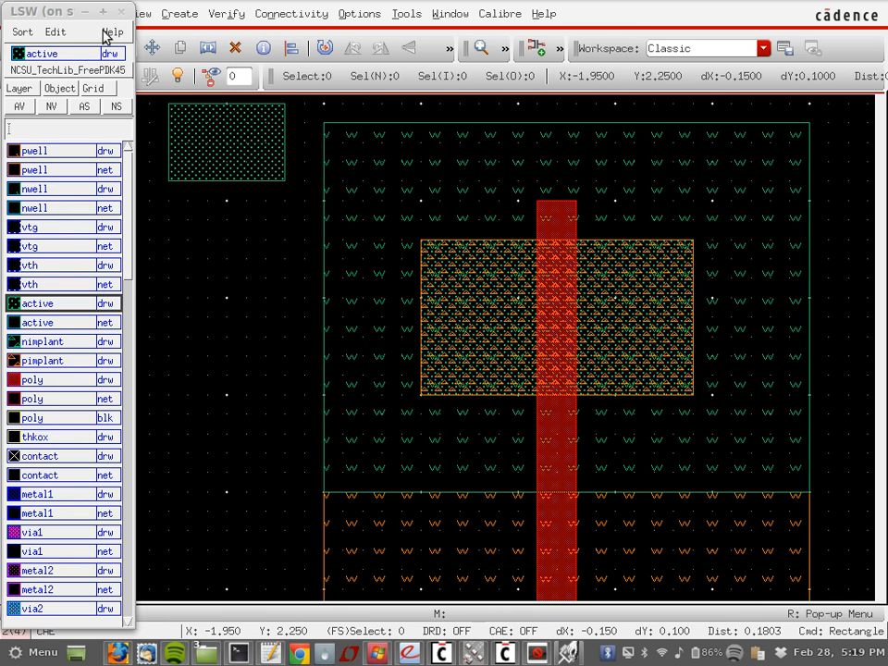
mouse_move(51, 11)
left_mouse_down()
mouse_move(48, 111)
mouse_move(44, 8)
mouse_move(34, 9)
mouse_move(41, 33)
left_mouse_up()
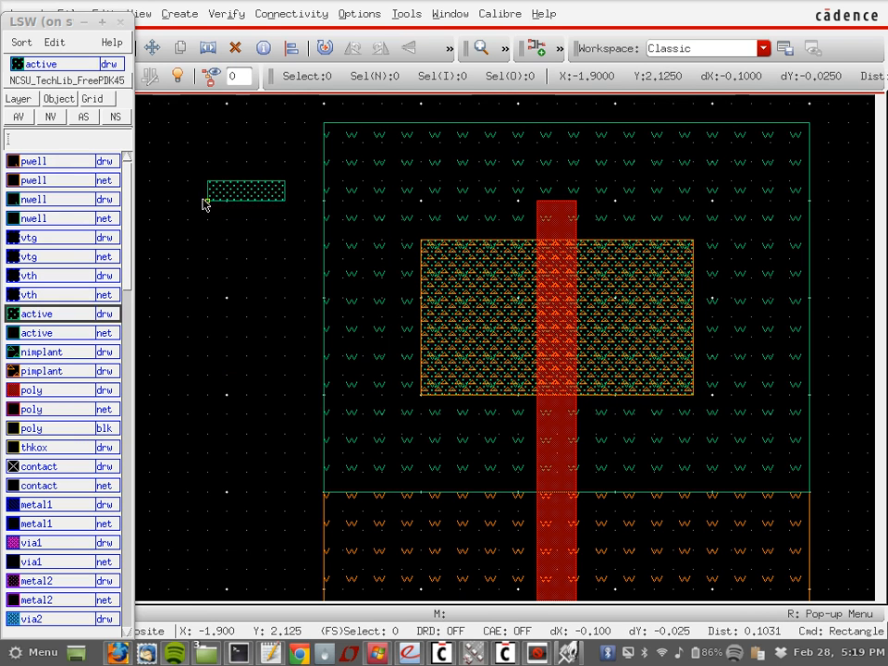
key("Escape")
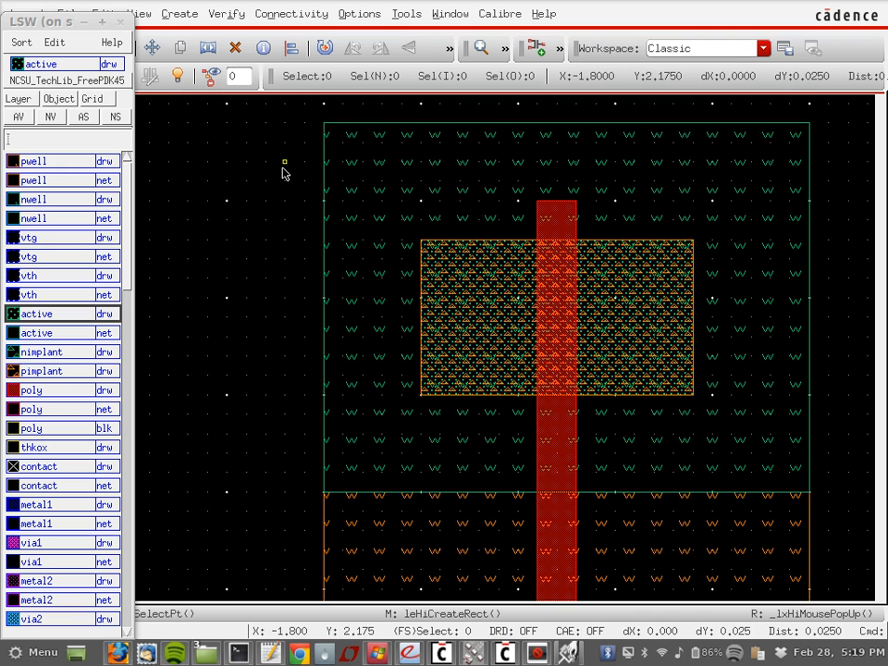
Step: Scroll over the NMOS and PMOS regions to inspect them, then open the Create menu
scroll(291, 222, "down", 2)
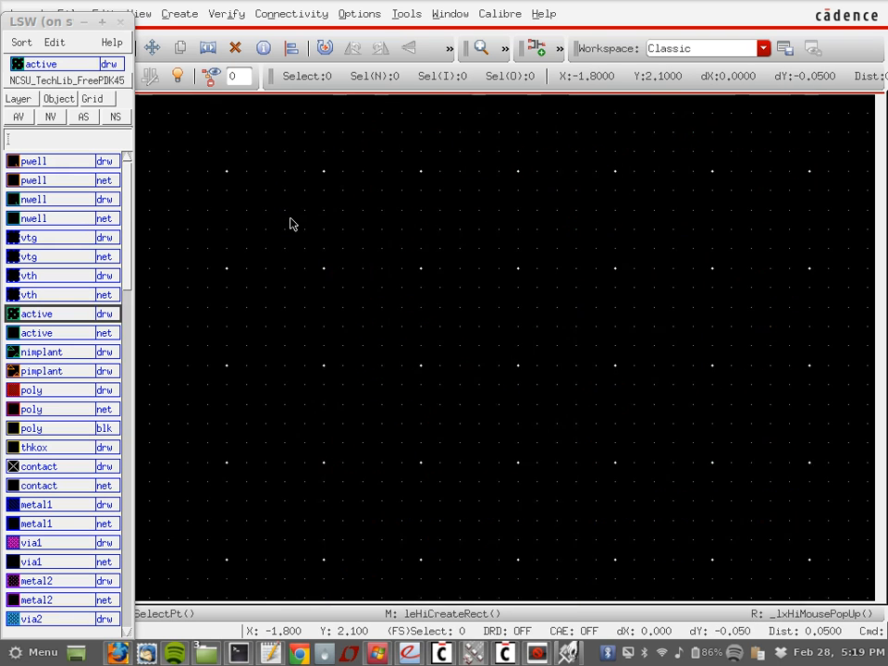
scroll(291, 222, "up", 2)
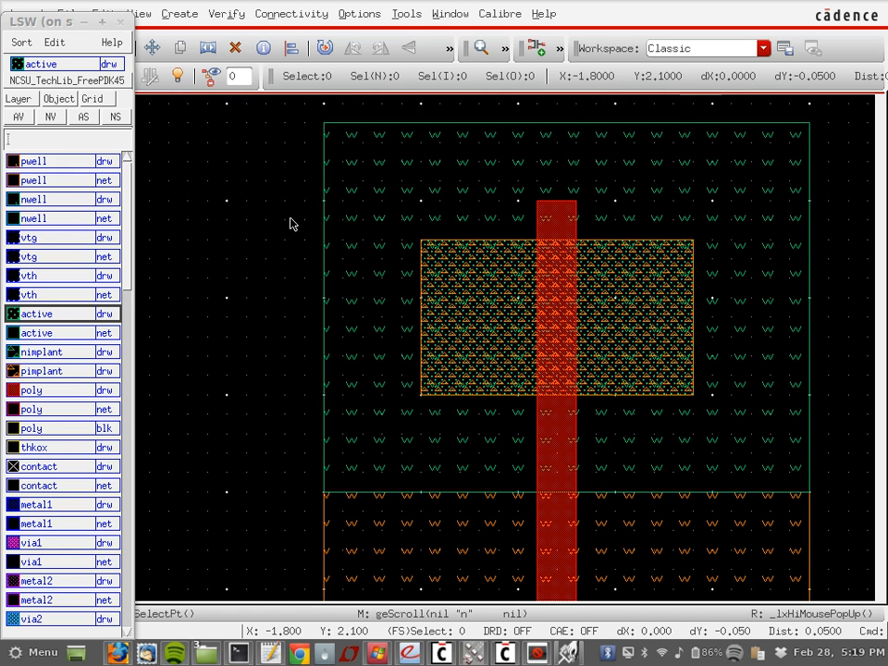
scroll(292, 222, "down", 2)
scroll(291, 222, "up", 2)
scroll(291, 222, "up", 2)
scroll(291, 222, "down", 2)
scroll(292, 222, "up", 2)
scroll(291, 222, "down", 2)
scroll(291, 222, "down", 1)
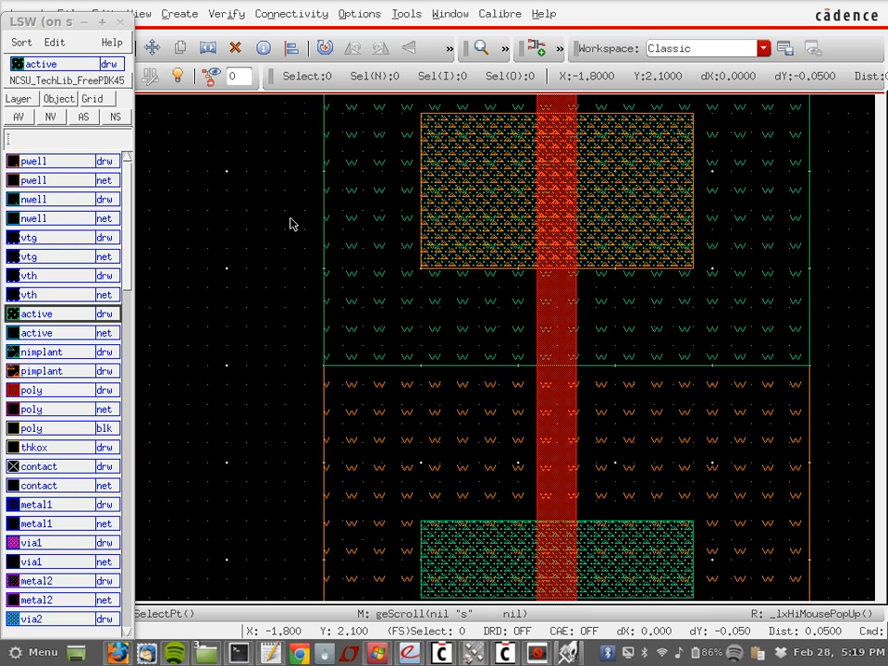
scroll(291, 221, "down", 1)
scroll(291, 222, "up", 2)
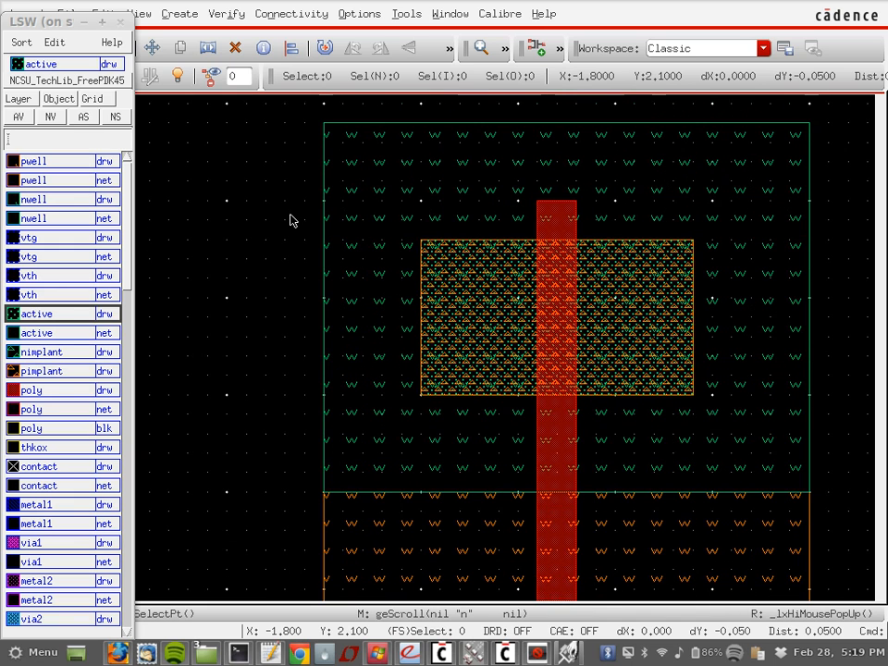
scroll(339, 234, "down", 2)
scroll(339, 234, "up", 2)
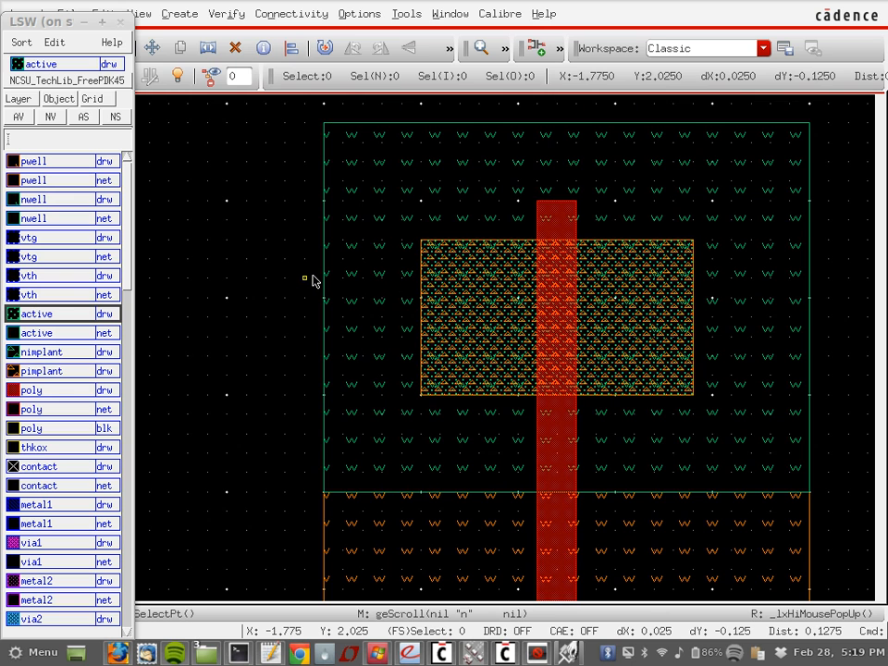
left_click(187, 17)
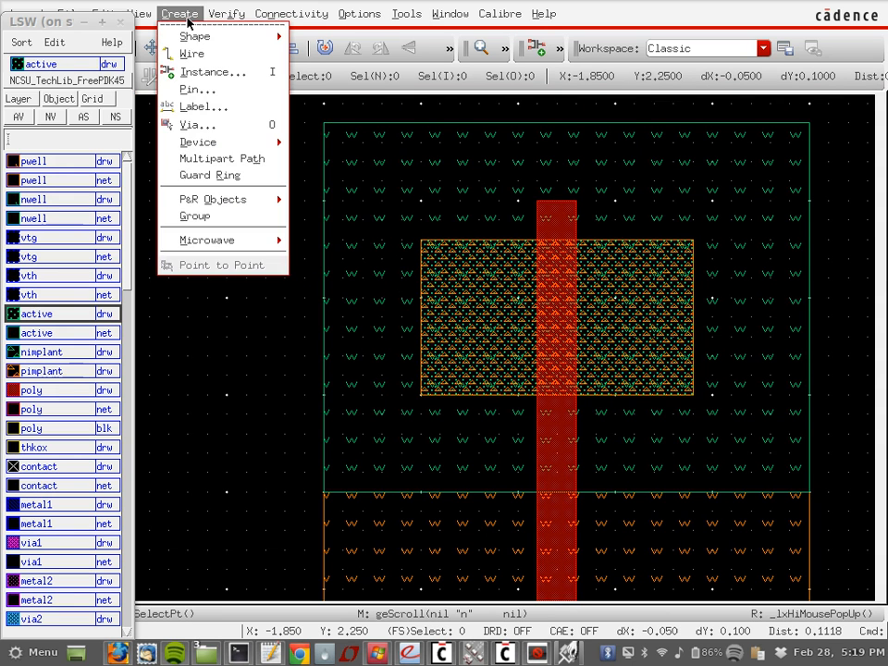
Step: Close the Create menu, move the layer palette aside, browse Edit, then zoom out
left_click(185, 16)
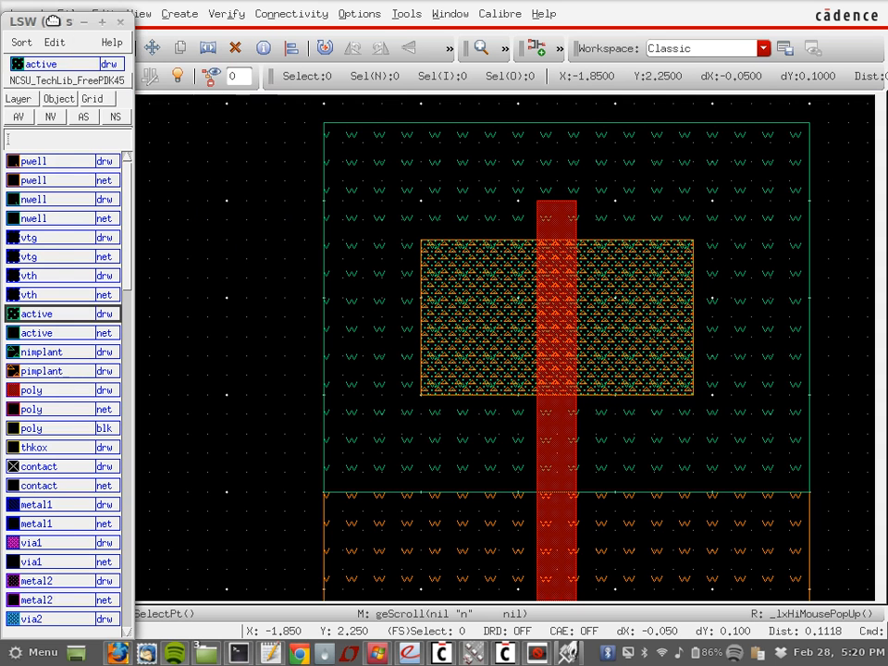
left_click_drag(43, 20, 56, 61)
left_click(103, 14)
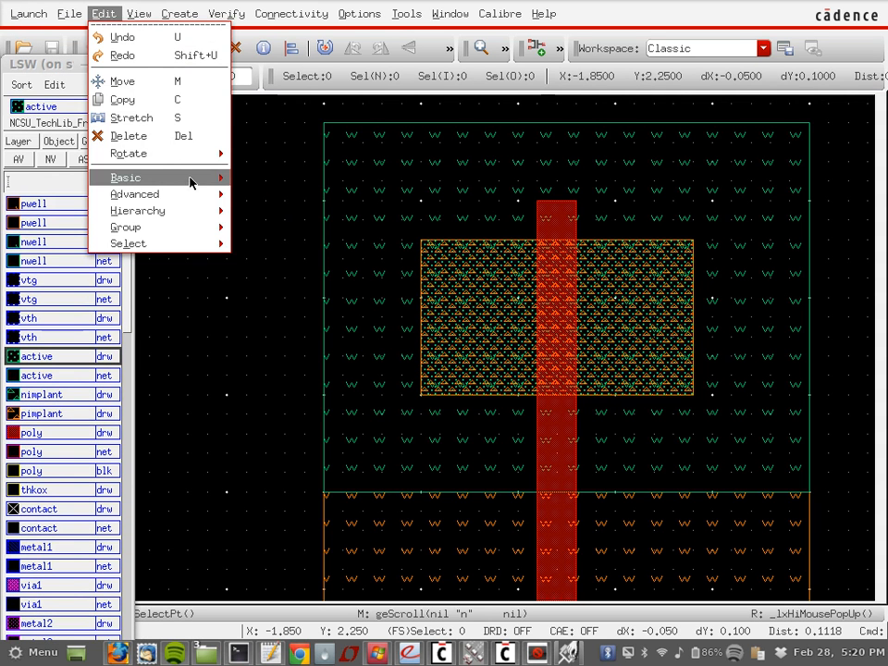
mouse_move(191, 181)
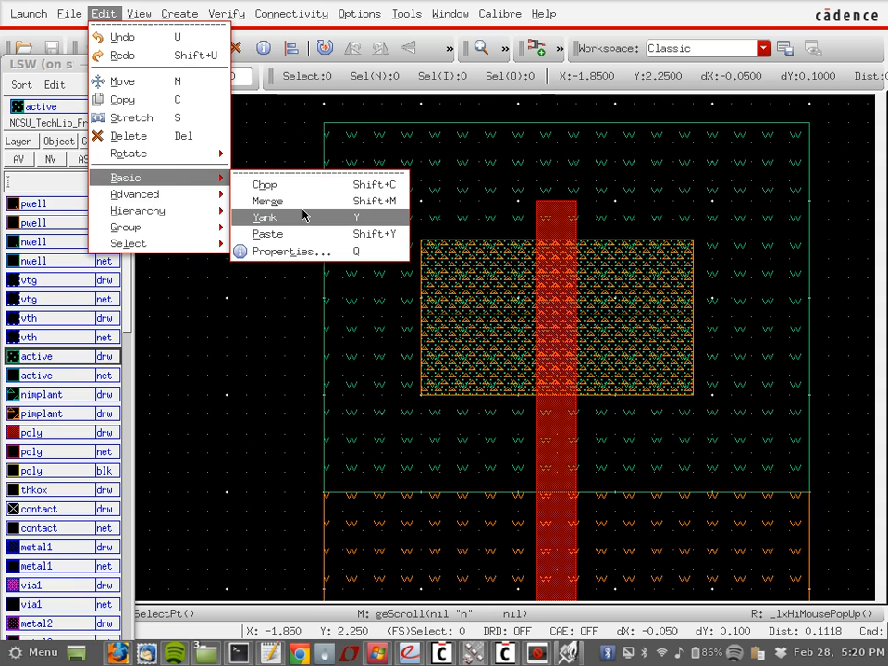
mouse_move(206, 198)
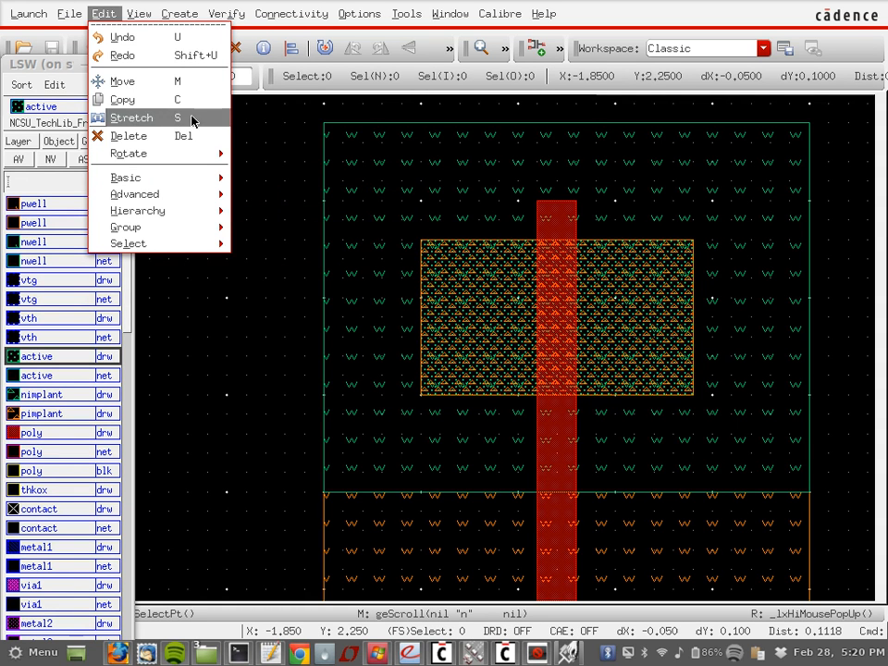
left_click(281, 149)
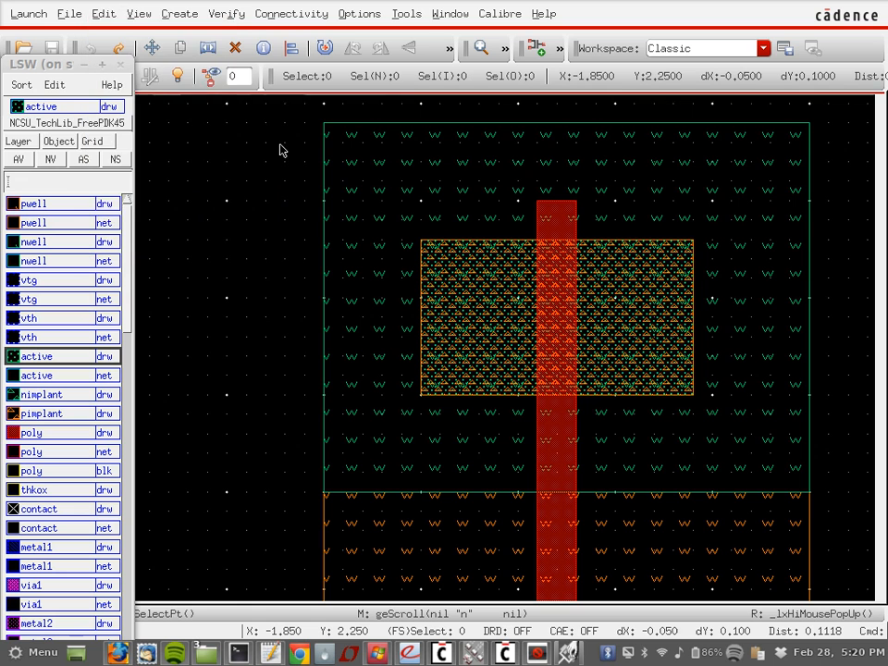
left_click(103, 13)
left_click(310, 348)
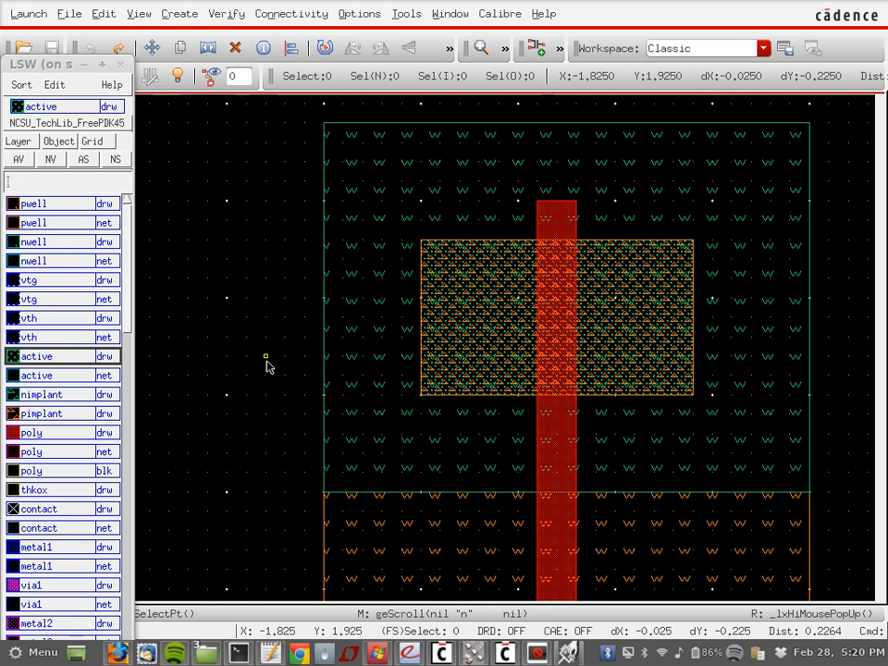
key("shift")
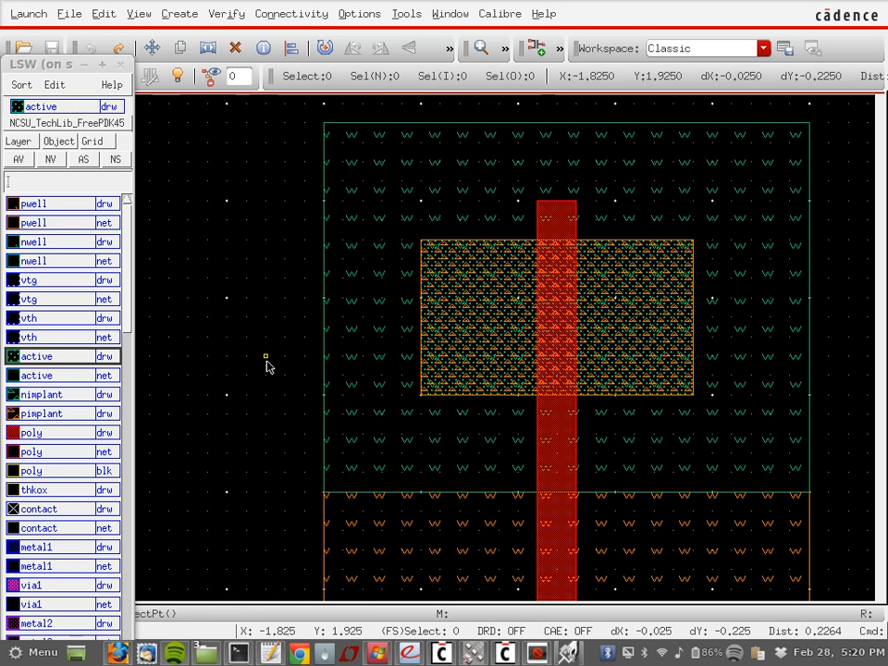
scroll(266, 366, "down", 2, "ctrl")
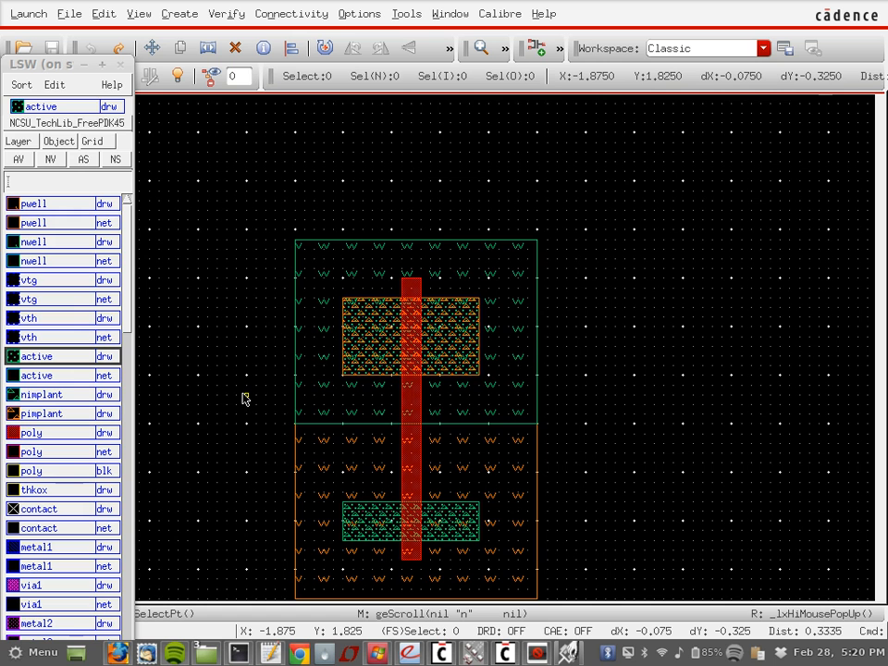
Step: Stretch the nwell top, poly gate top and upper active upward, then pick the nwell to copy
key("s")
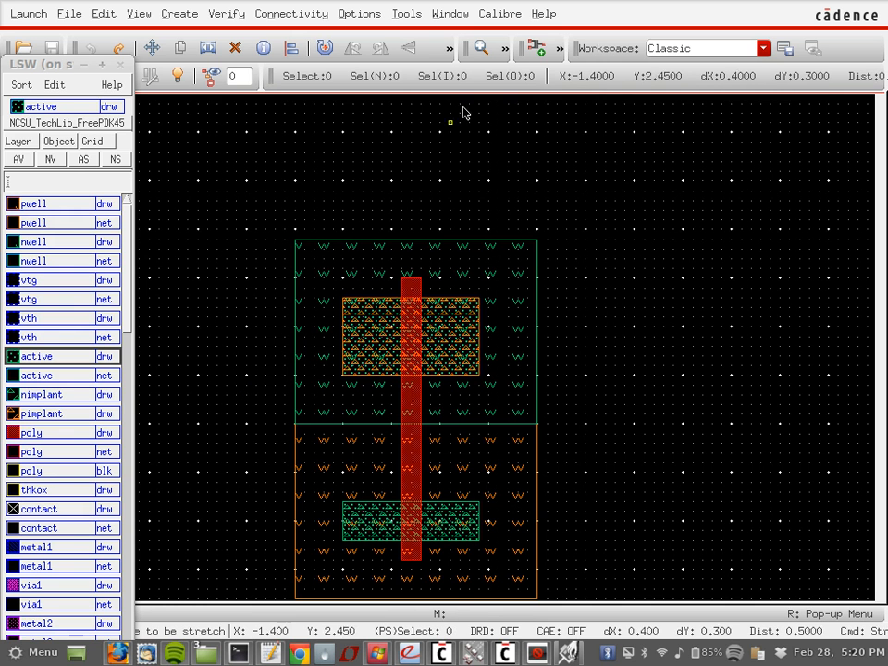
mouse_move(50, 65)
left_mouse_down()
mouse_move(90, 11)
mouse_move(130, 70)
mouse_move(304, 224)
mouse_move(297, 199)
mouse_move(314, 201)
mouse_move(53, 55)
mouse_move(60, 48)
left_mouse_up()
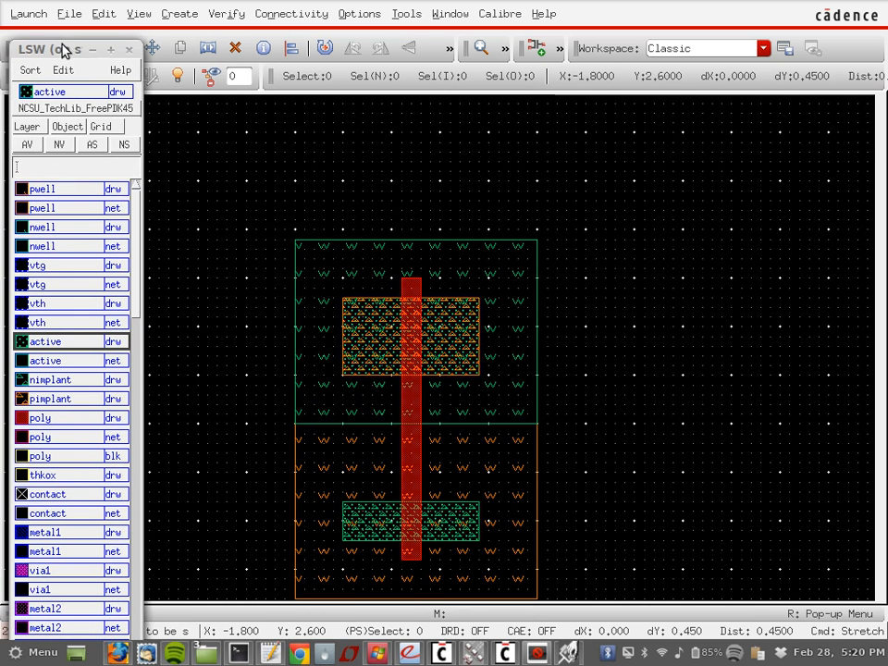
left_click_drag(236, 395, 612, 202)
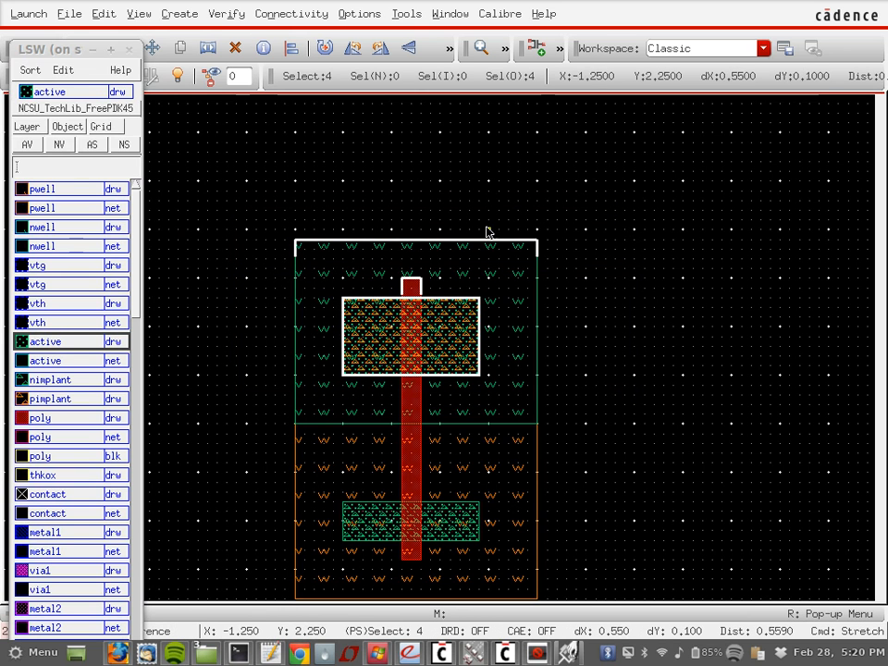
left_click_drag(418, 244, 416, 184)
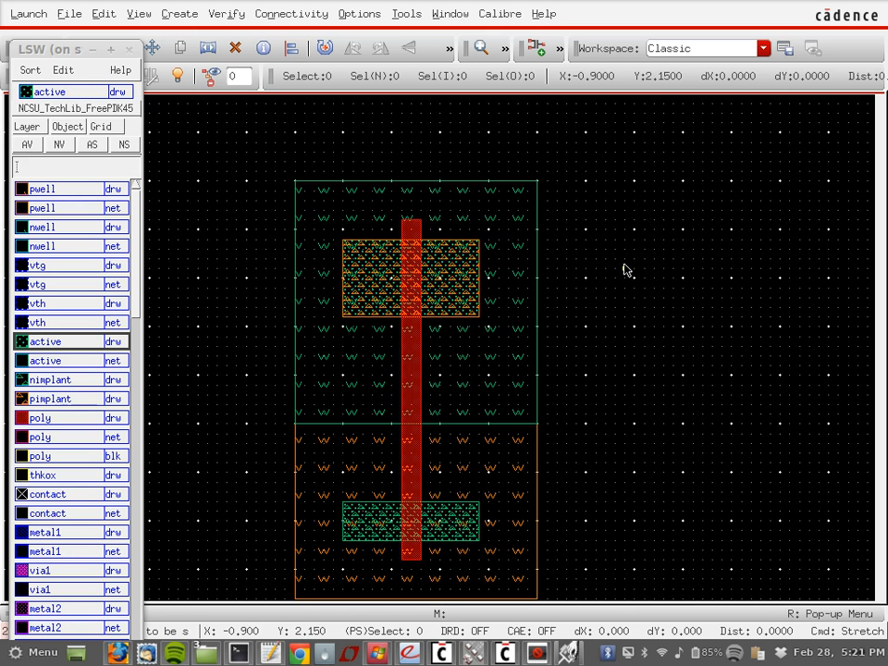
left_click(521, 349)
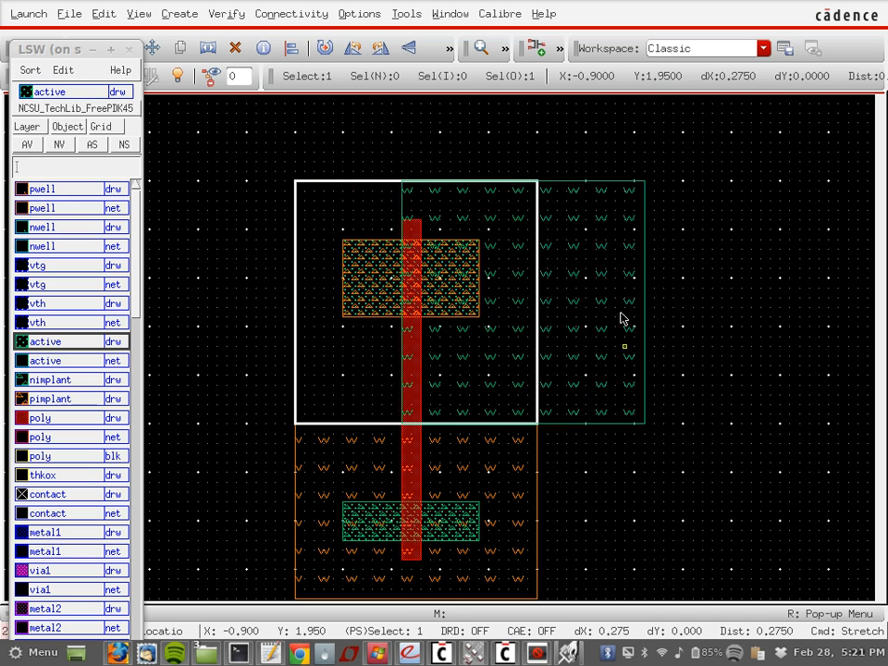
key("Escape")
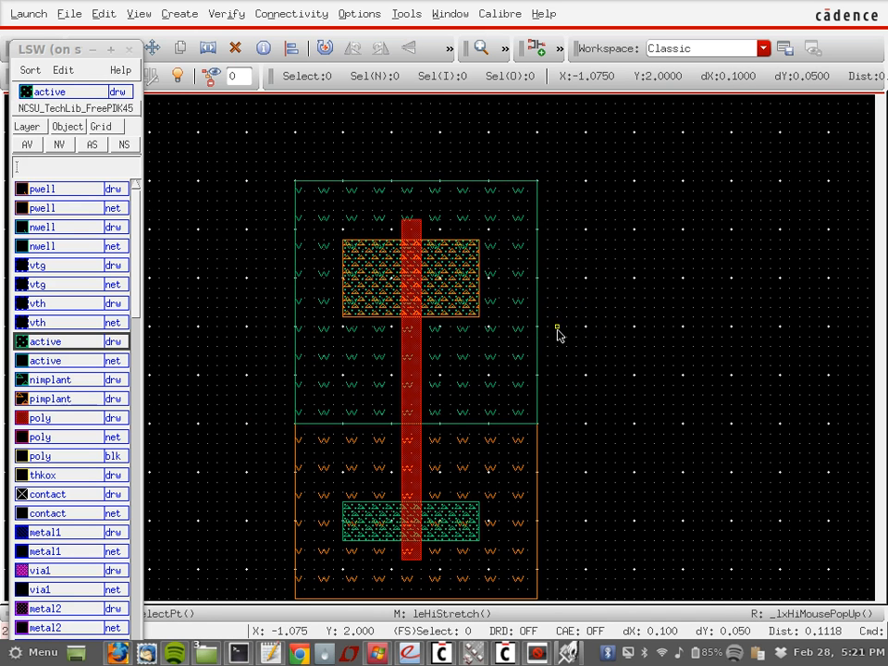
key("c")
left_click(509, 361)
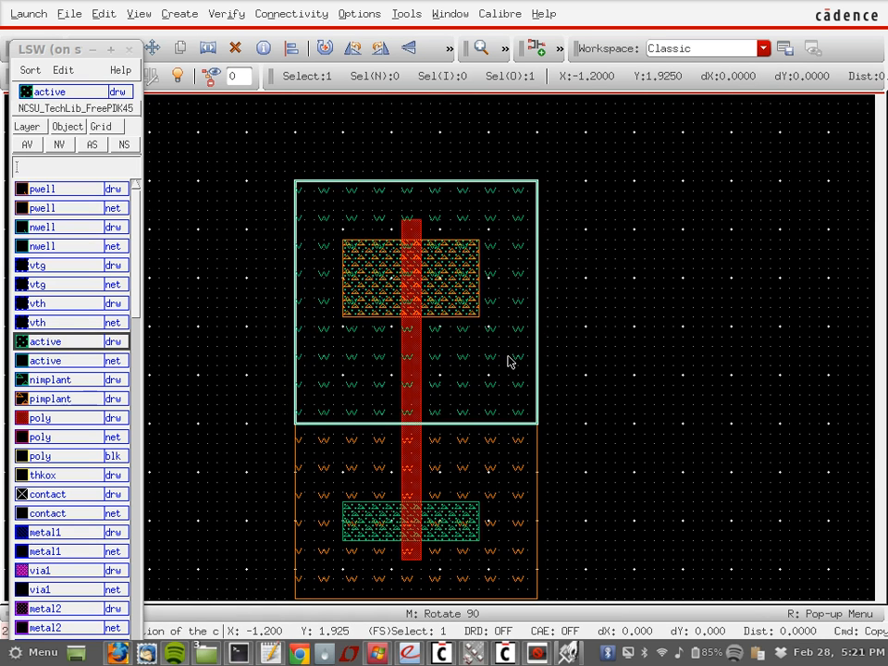
Step: Deselect the n-well, move the layer palette to the right side, and show the Edit menu
left_click(270, 104)
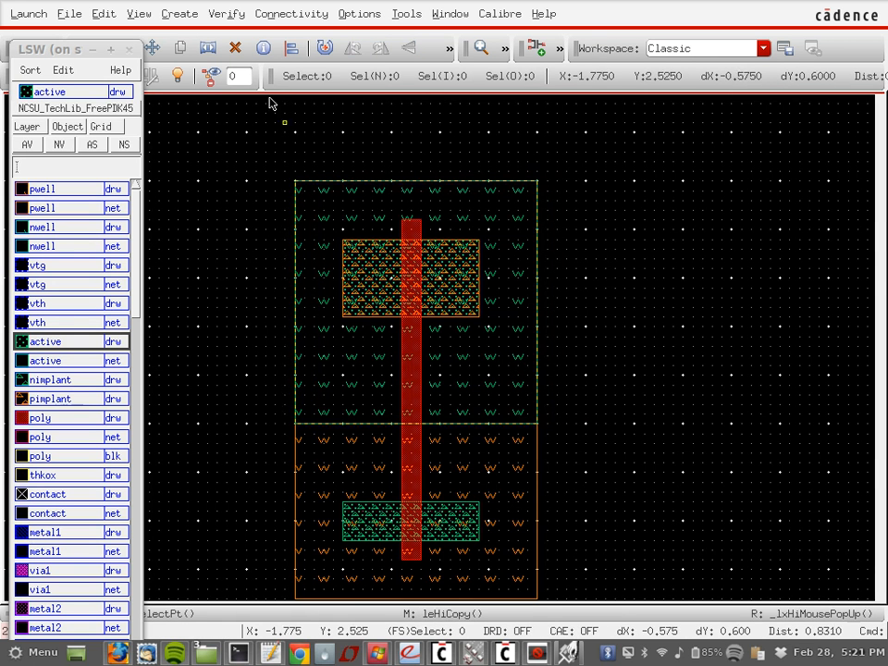
left_click_drag(59, 52, 684, 90)
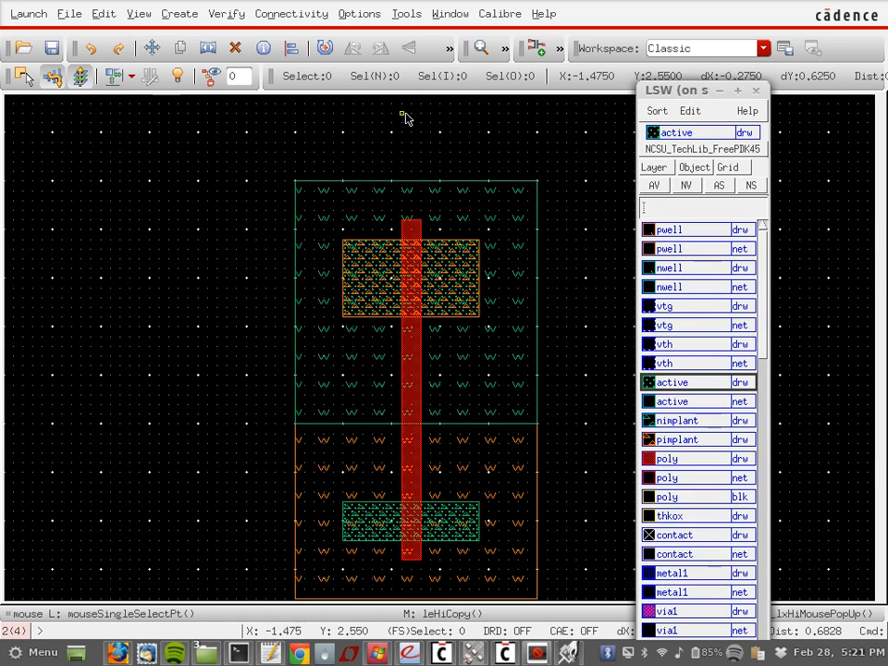
key("c")
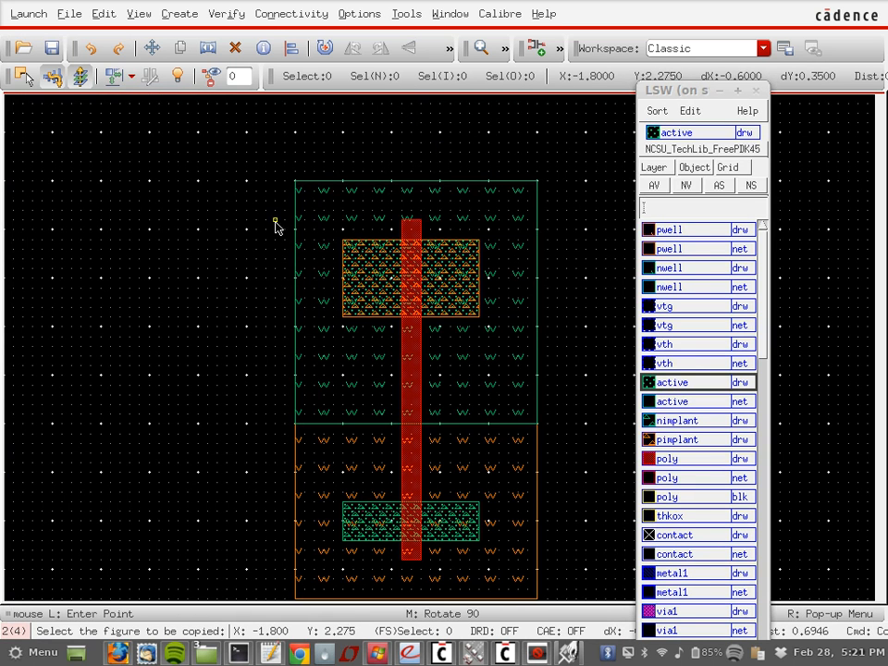
key("Escape")
left_click(102, 15)
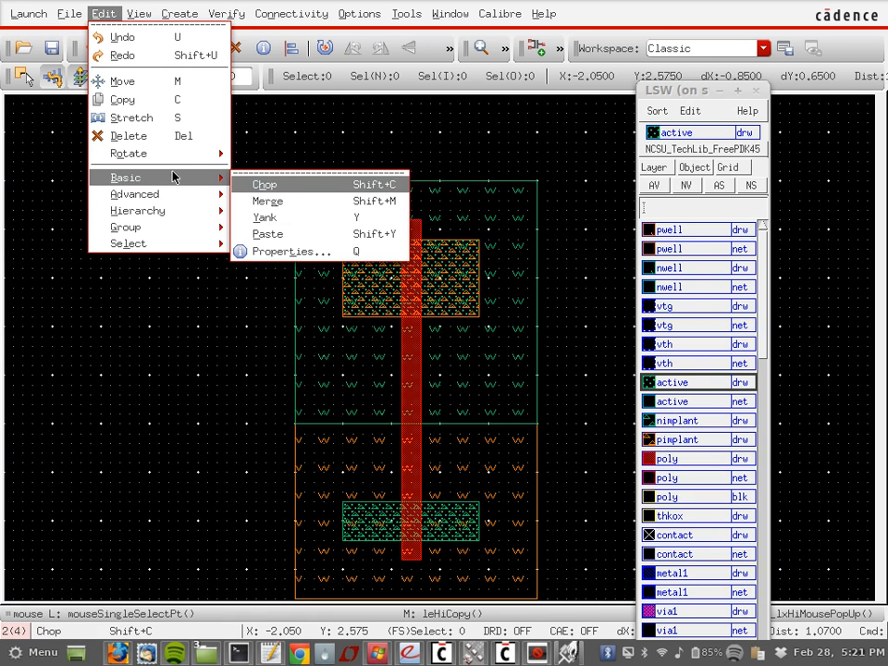
left_click(133, 346)
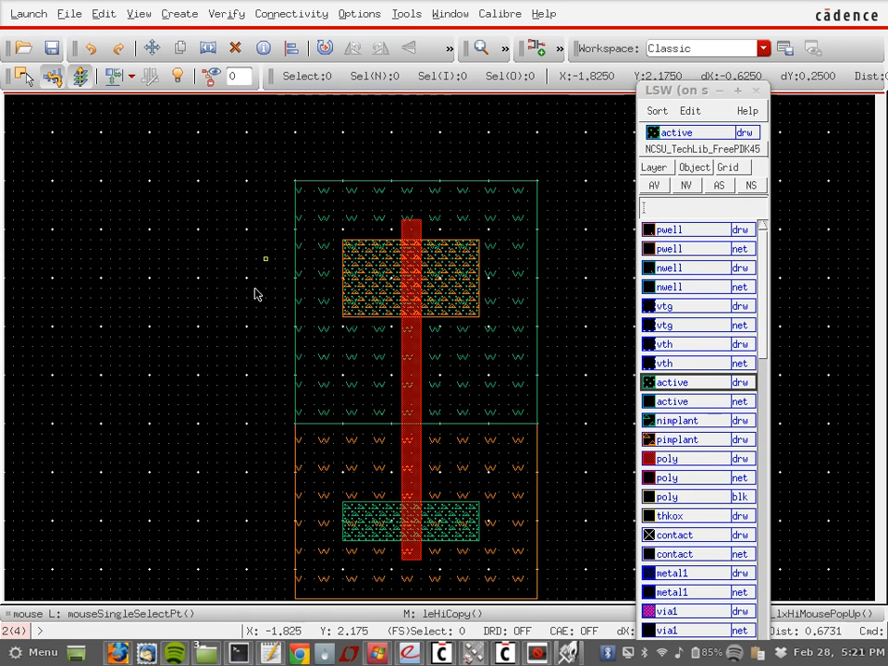
key("shift+c")
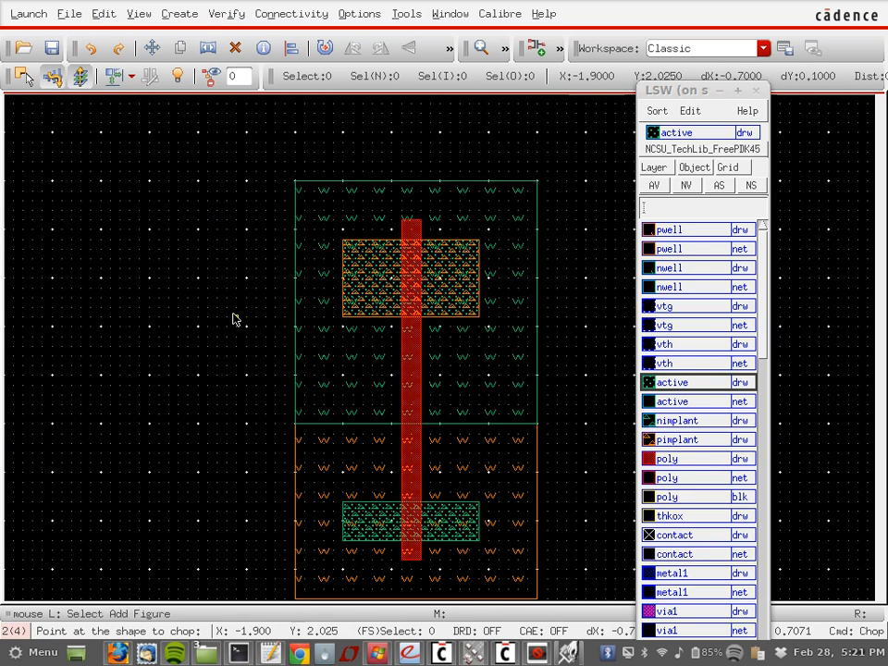
left_click(367, 381)
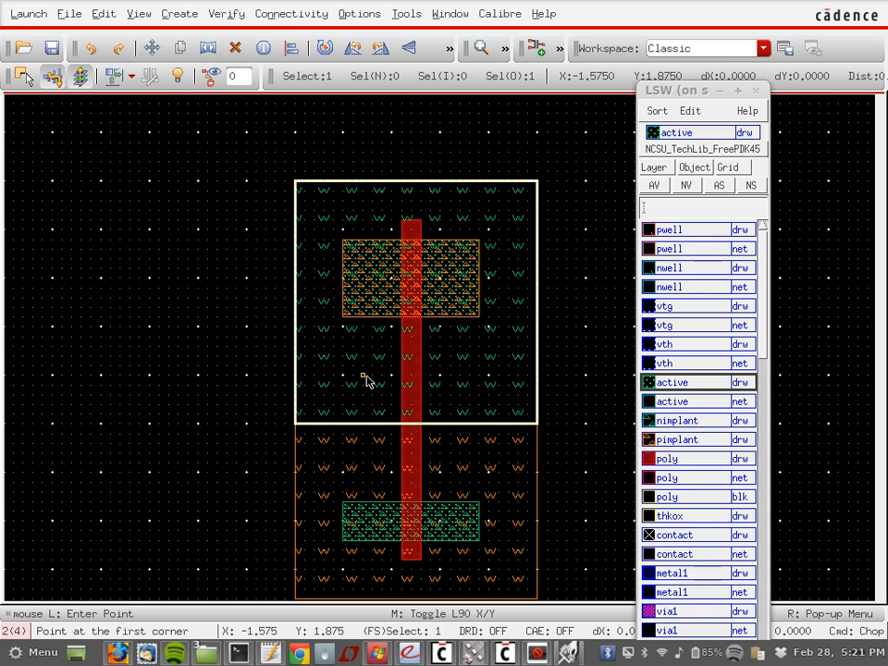
left_click(217, 382)
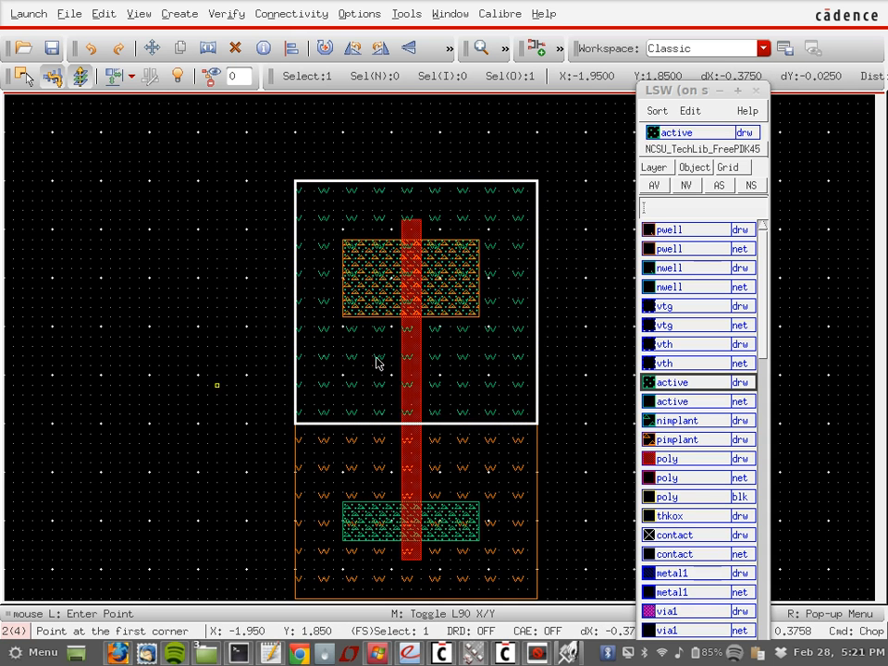
left_click(584, 359)
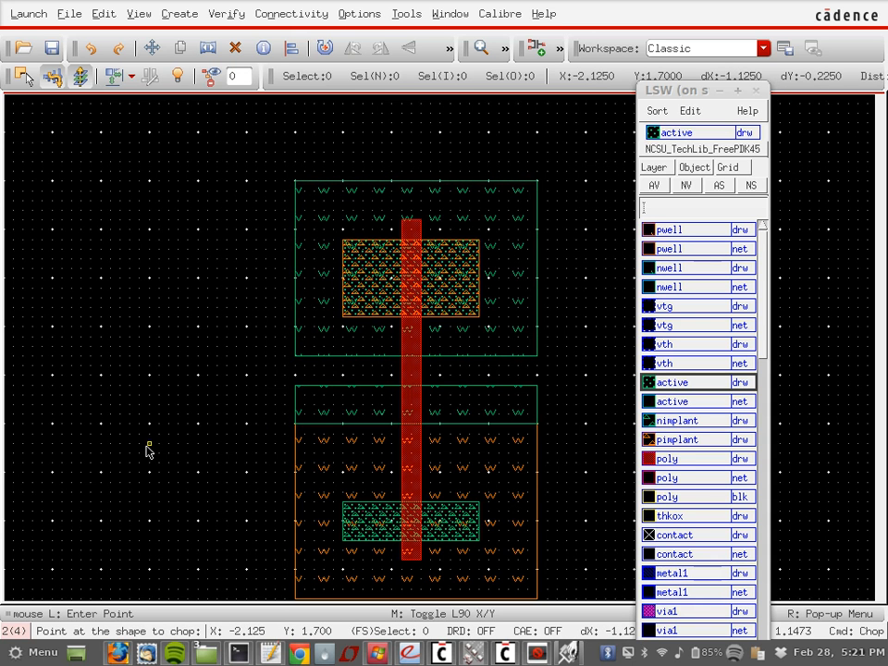
key("u")
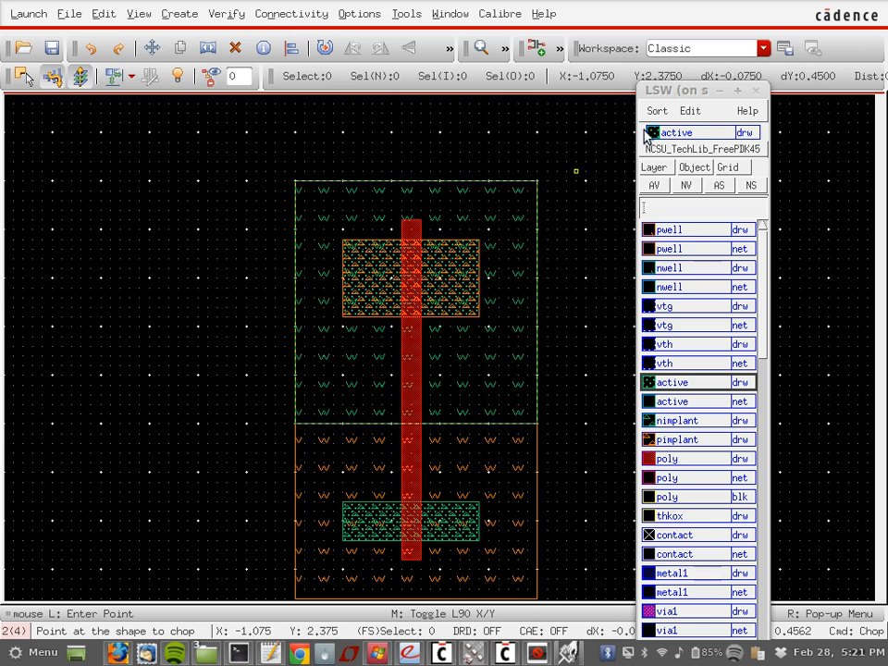
Step: Move the layer palette off the layout to the left and select the upper n-well
left_click_drag(676, 91, 44, 49)
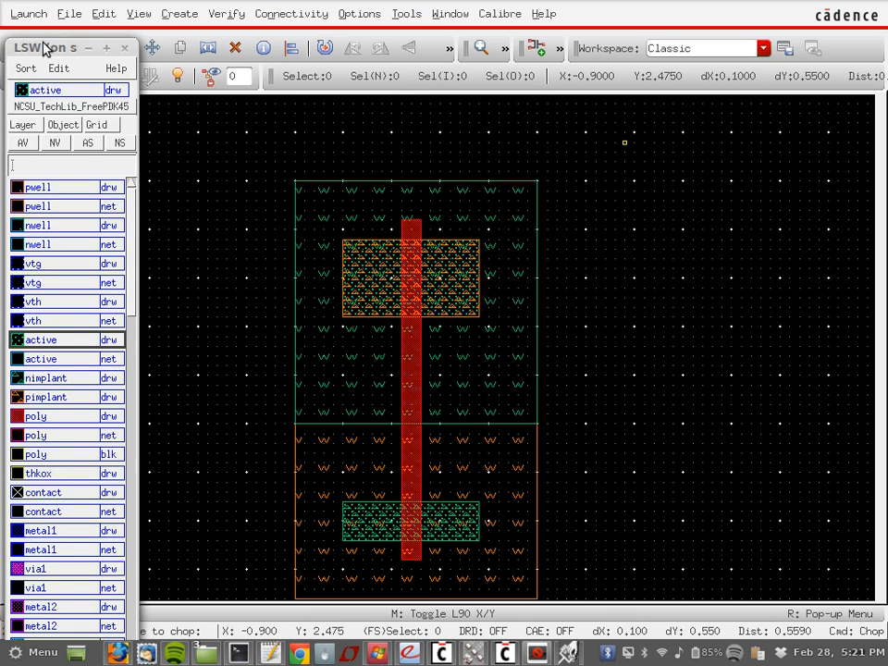
left_click(208, 199)
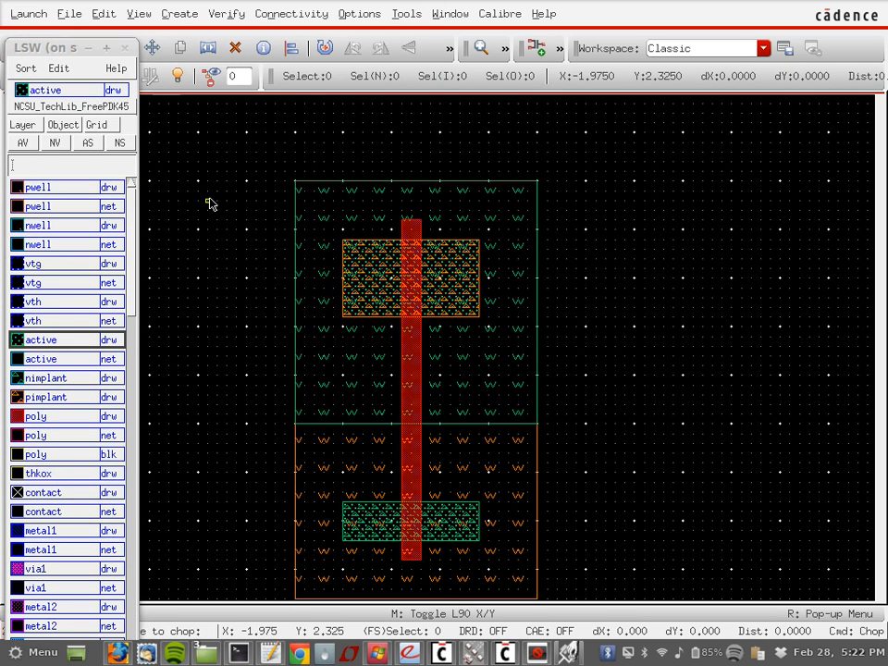
left_click(529, 196)
Step: Stretch the upper n-well's top edge upward, making the well taller
key("s")
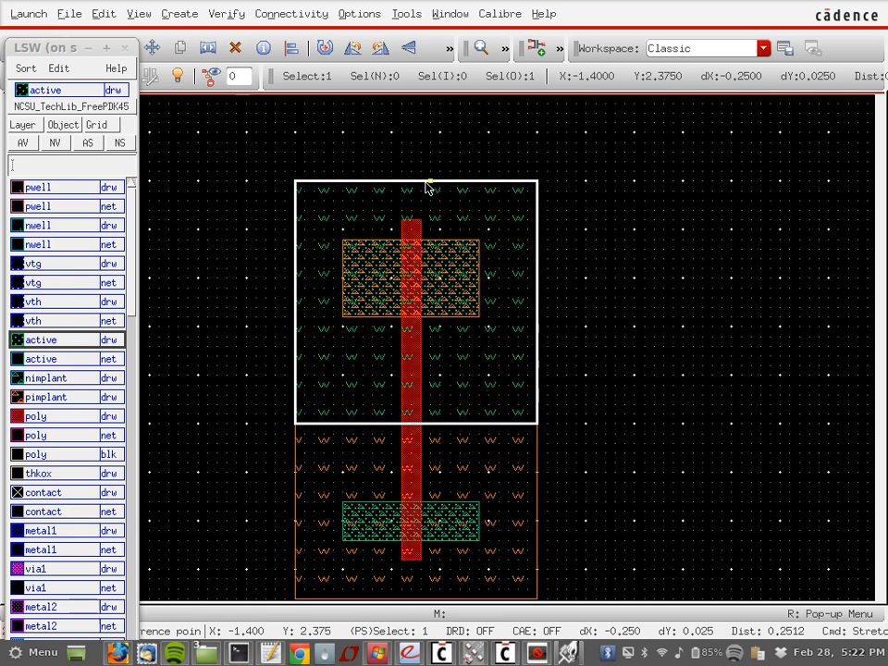
left_click(429, 184)
key("Escape")
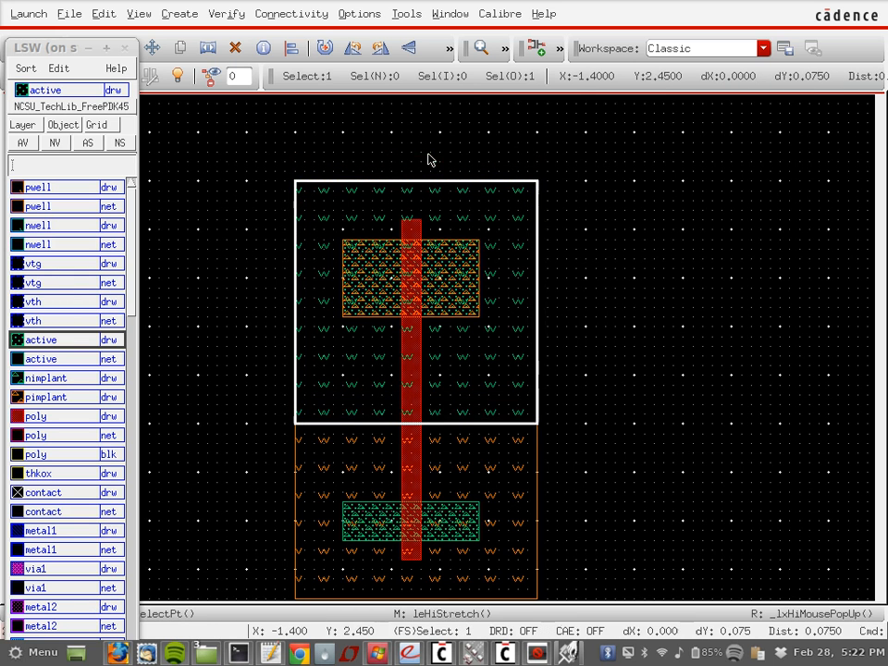
key("s")
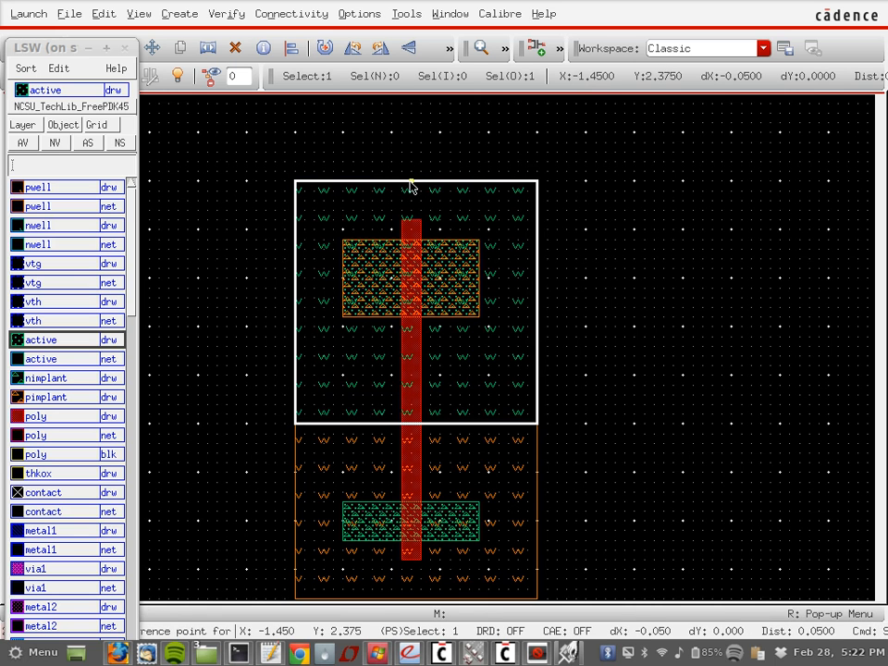
left_click(412, 186)
key("Escape")
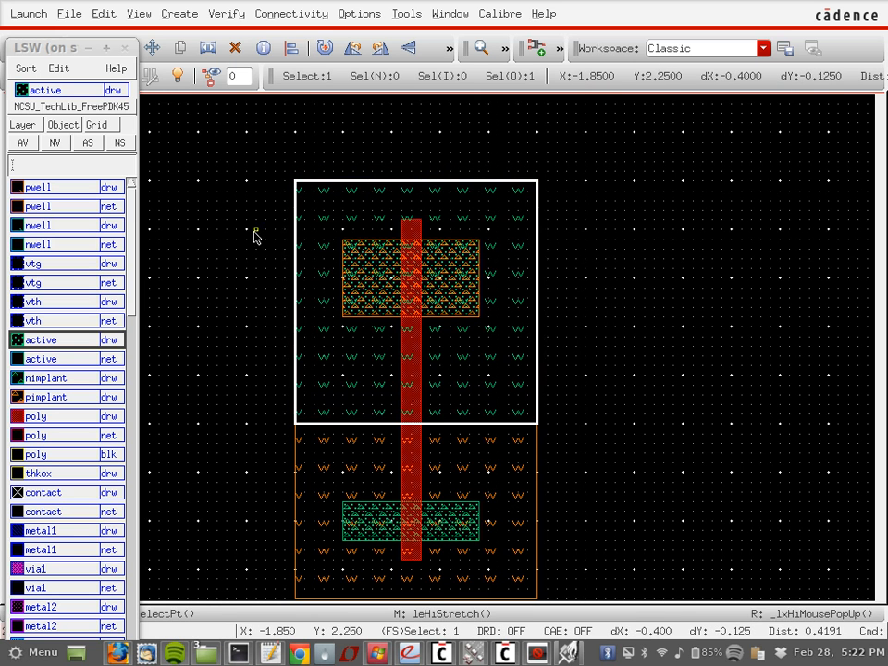
left_click(256, 241)
key("s")
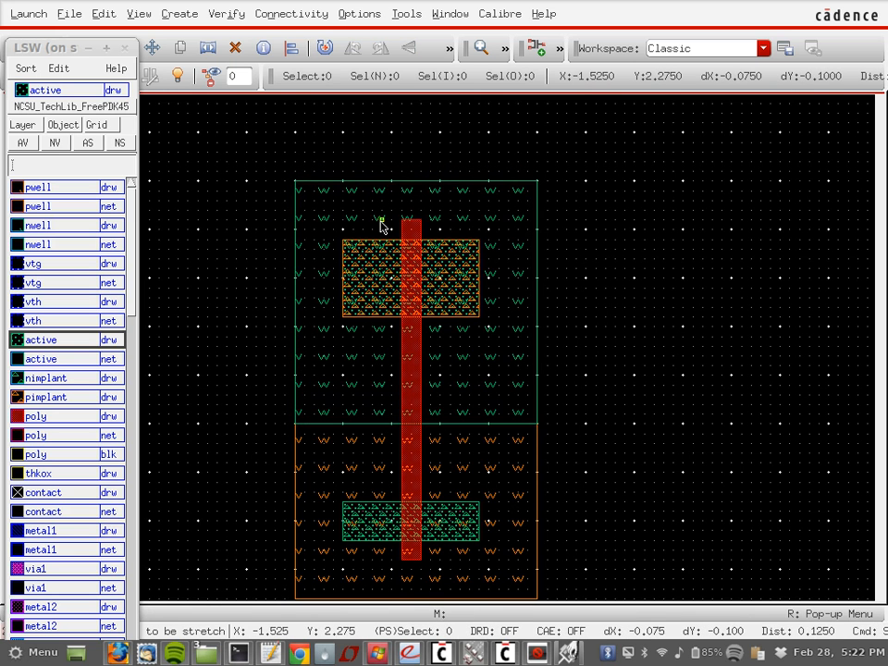
left_click(411, 183)
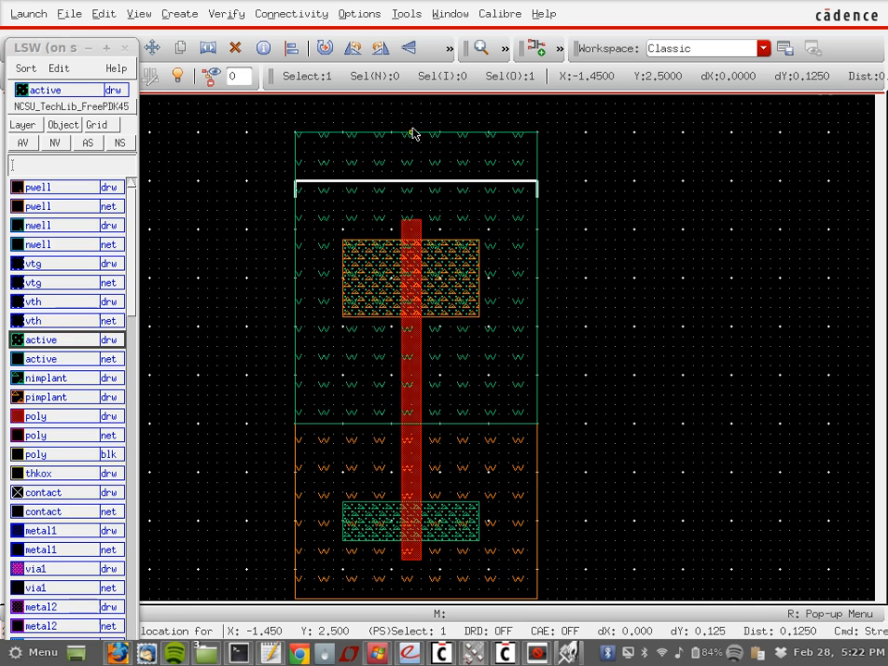
left_click(412, 129)
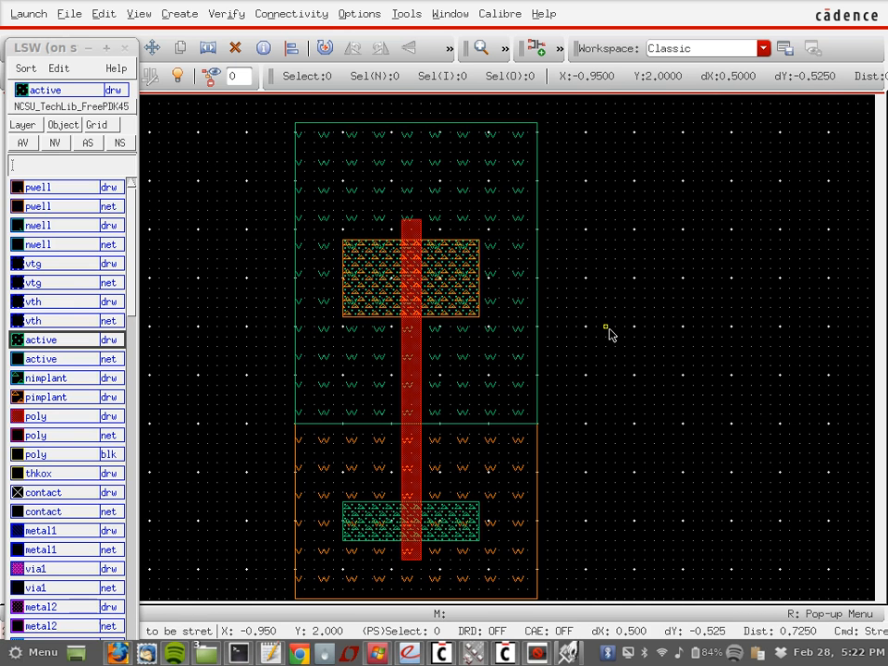
Step: Stretch the lower p-well's bottom edge further downward
scroll(609, 334, "down", 2)
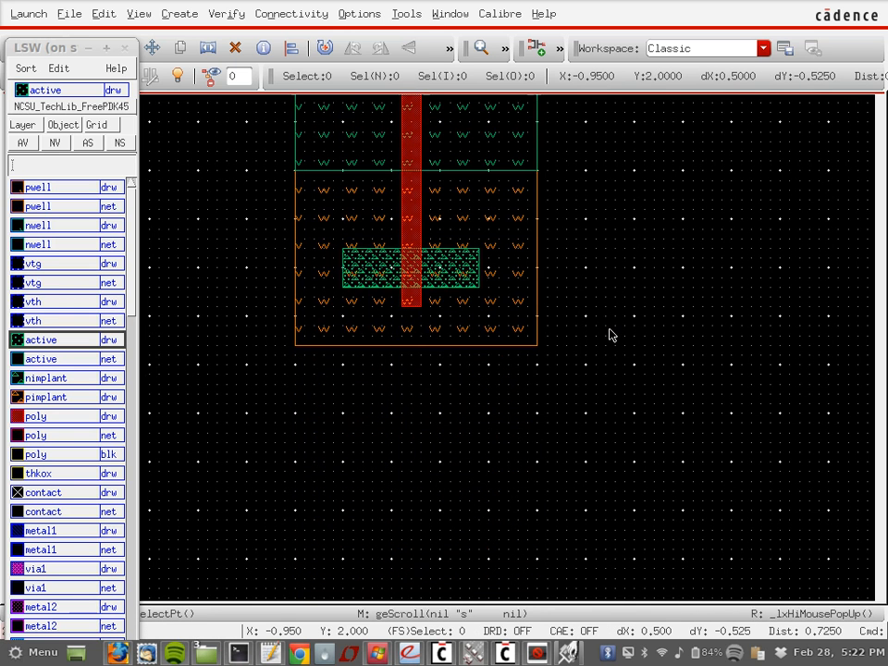
left_click(432, 348)
left_click(433, 347)
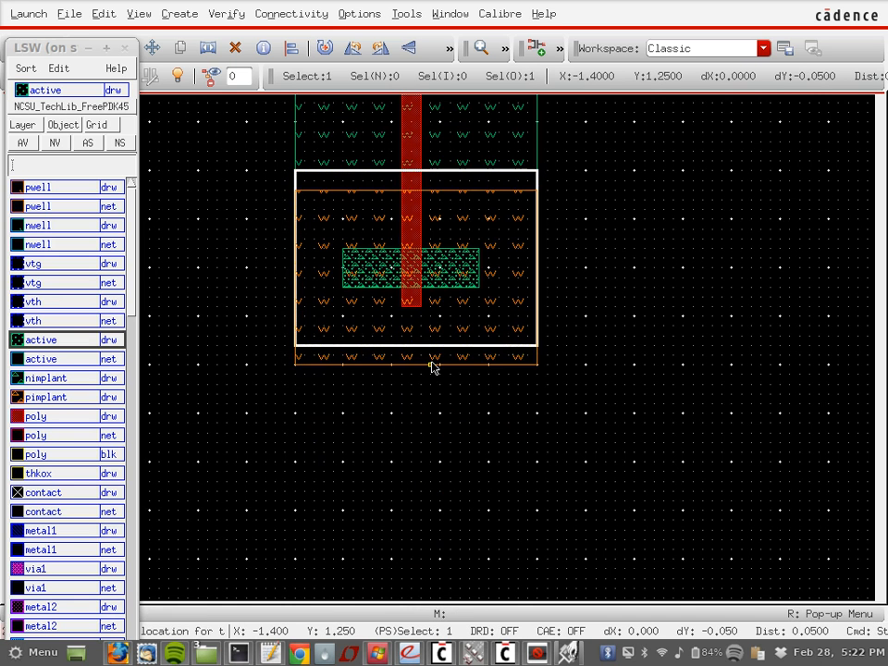
key("Escape")
key("u")
left_click(431, 362)
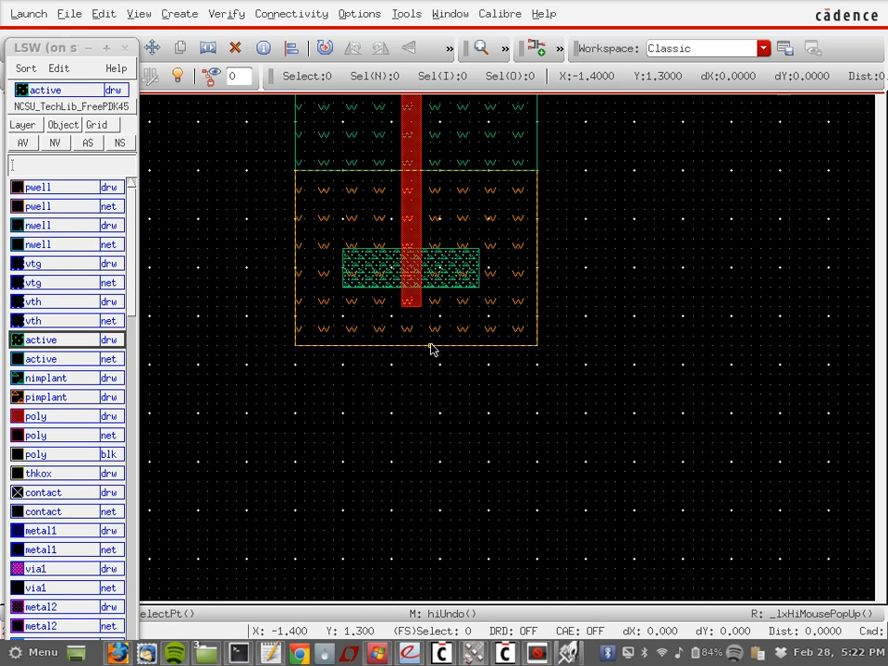
key("s")
left_click(432, 348)
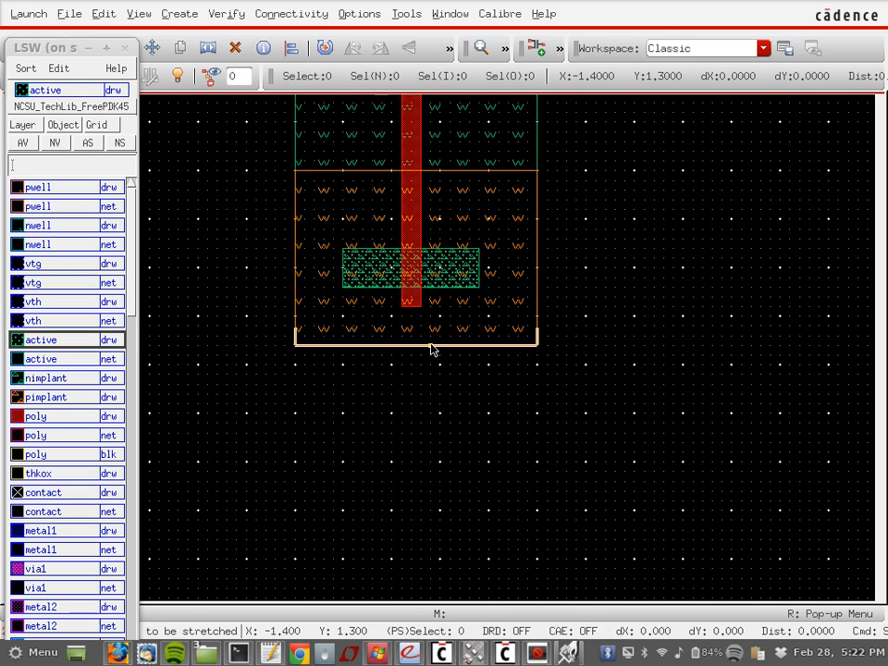
left_click(429, 392)
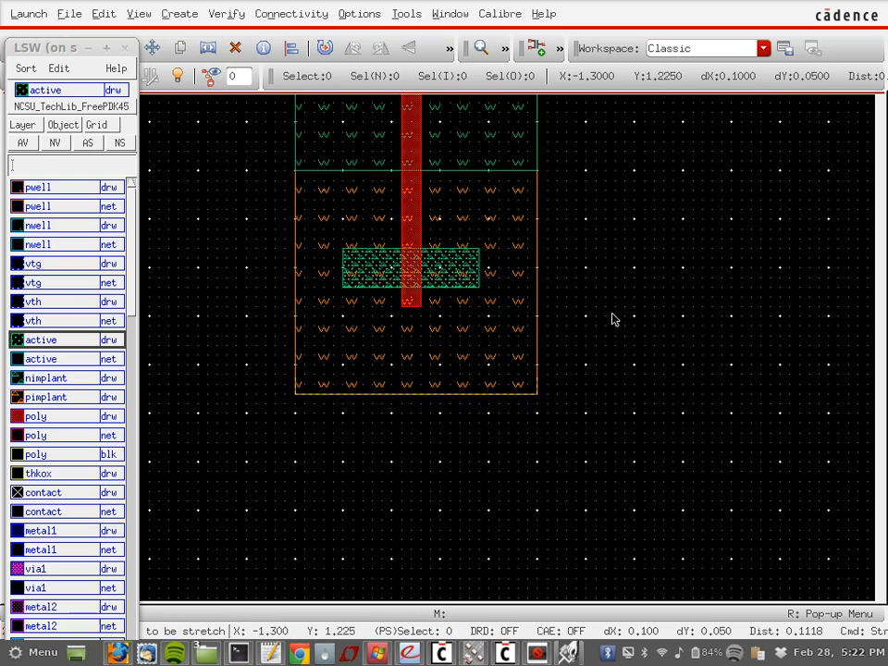
Step: Stretch the upper n-well's top edge upward again
scroll(612, 319, "up", 3)
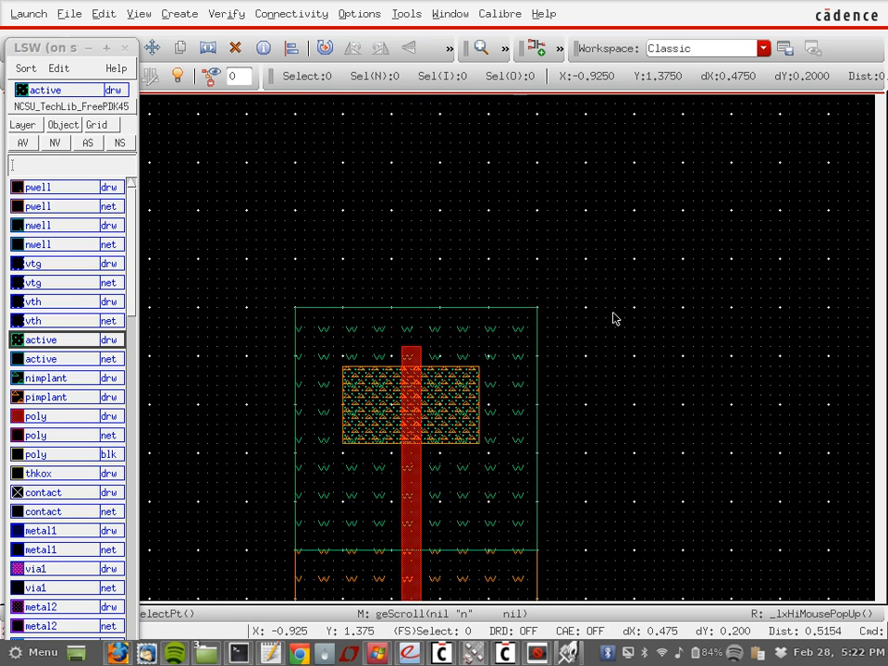
scroll(612, 318, "down", 1)
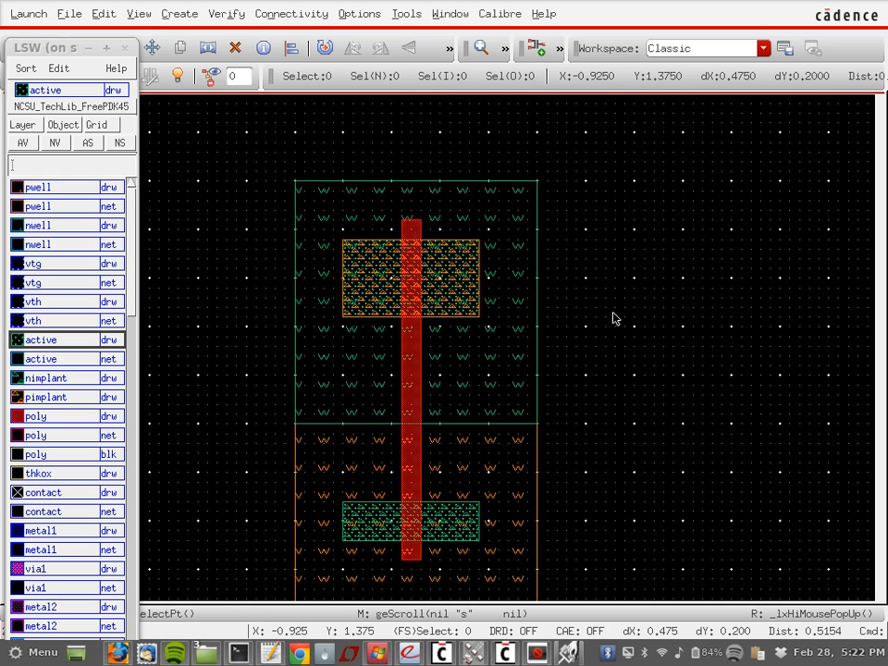
key("s")
left_click(439, 188)
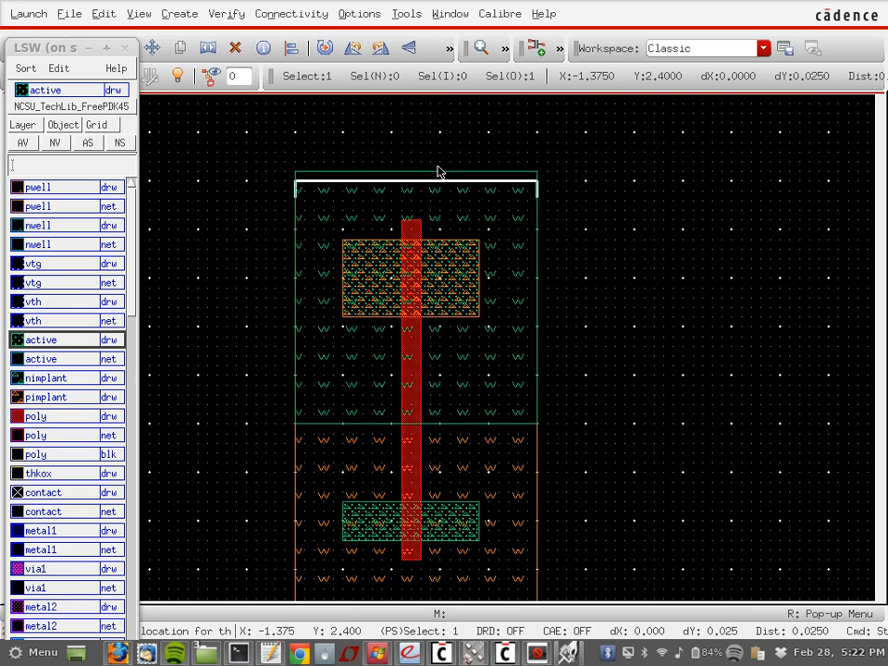
left_click(440, 152)
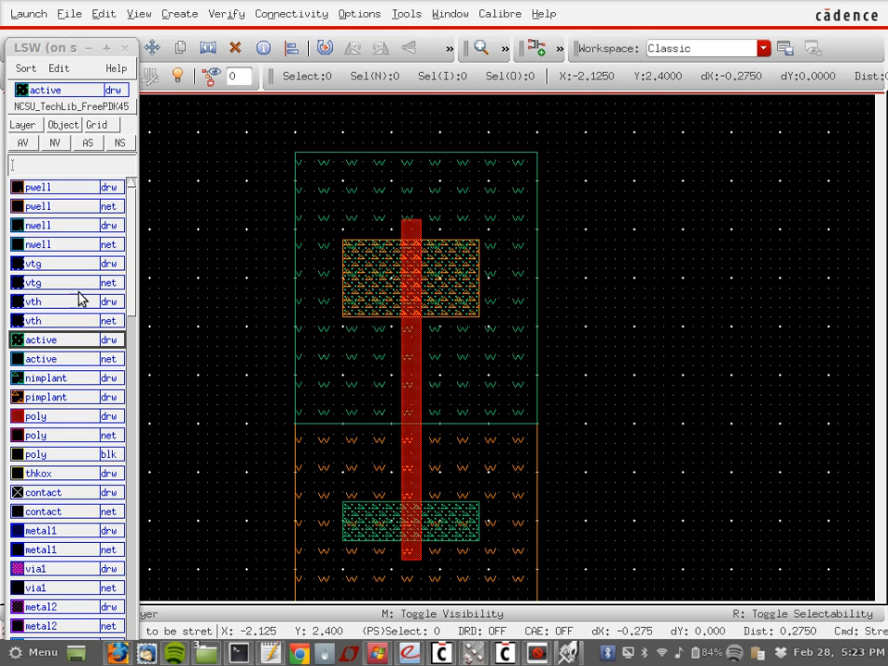
Step: Draw full-width metal1 rectangles along the n-well top and p-well bottom as VDD and GND rails
left_click(54, 531)
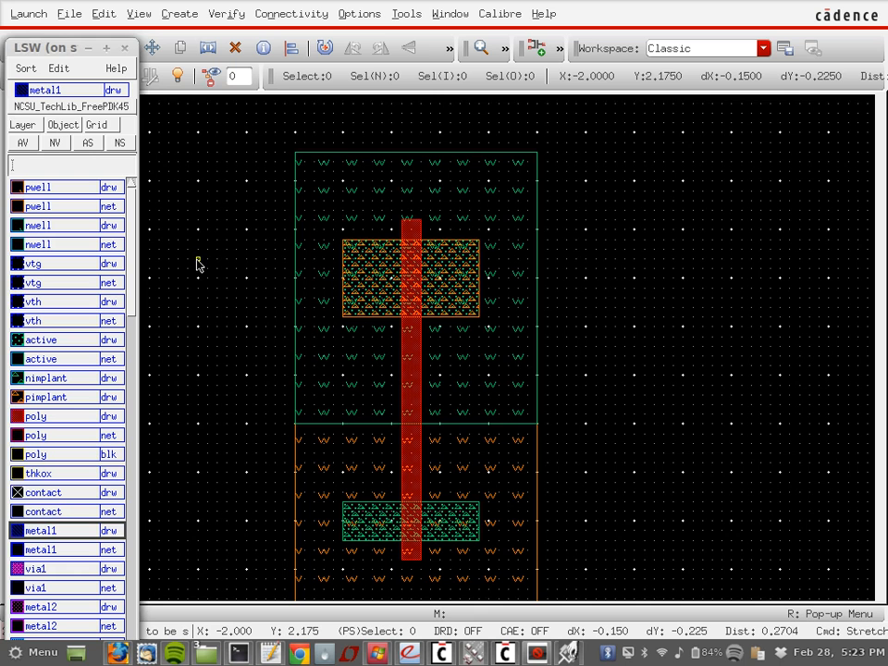
key("r")
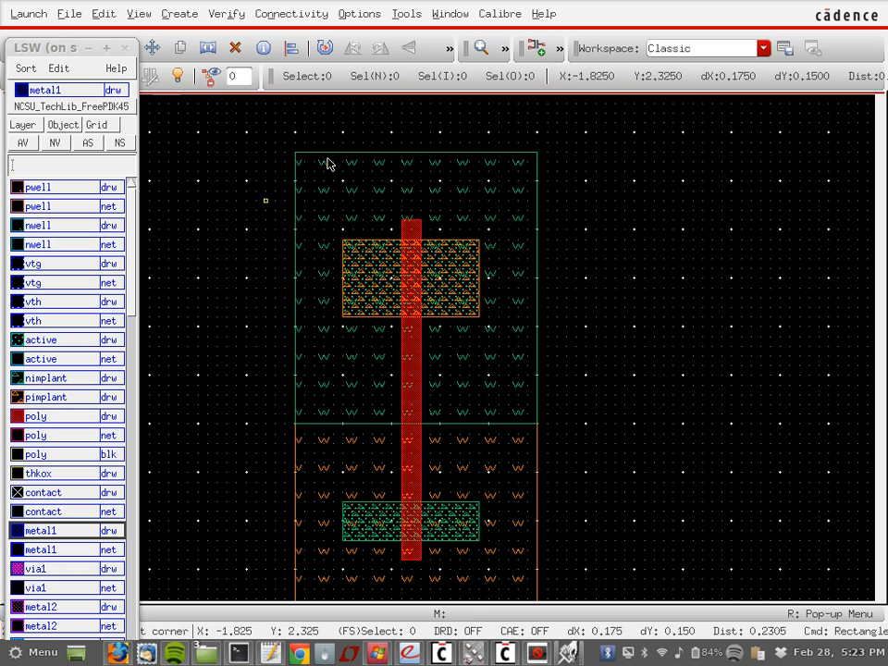
left_click(293, 200)
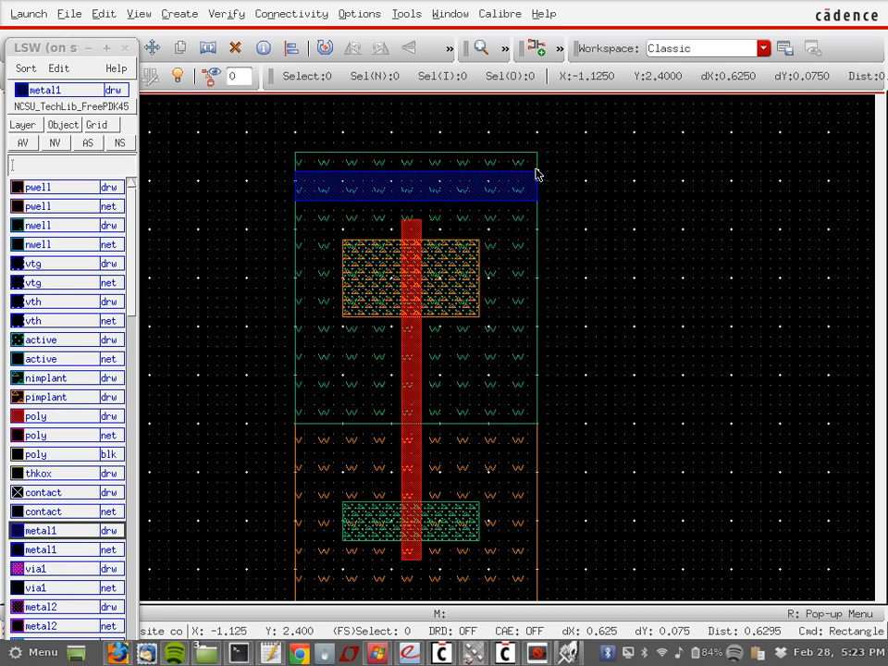
left_click(536, 166)
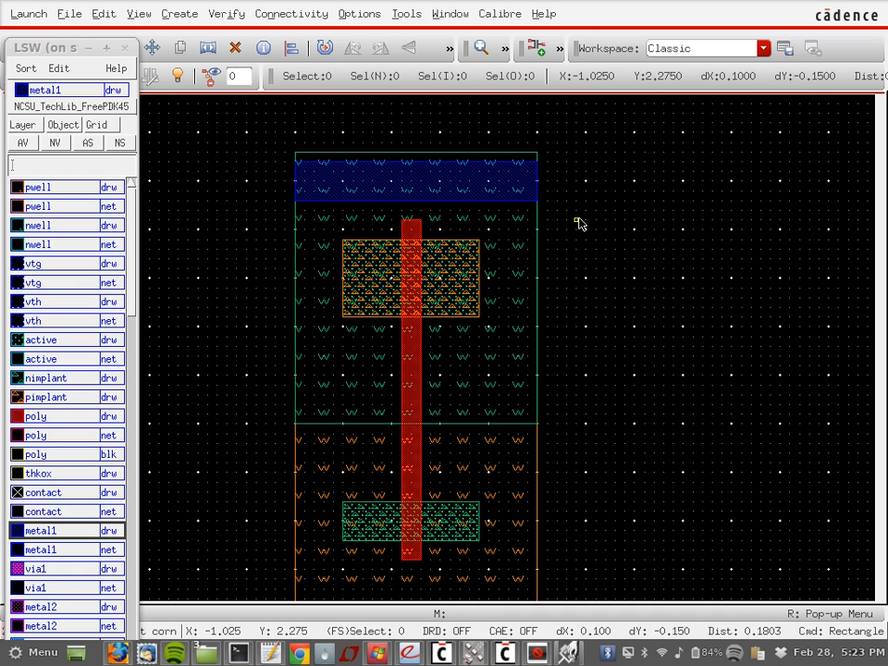
scroll(579, 222, "down", 2)
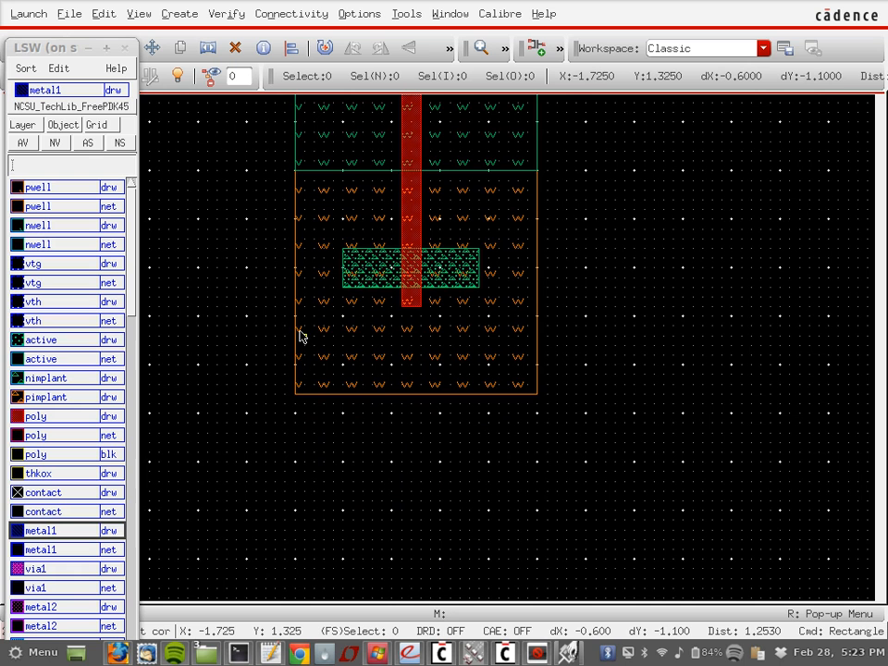
left_click(296, 336)
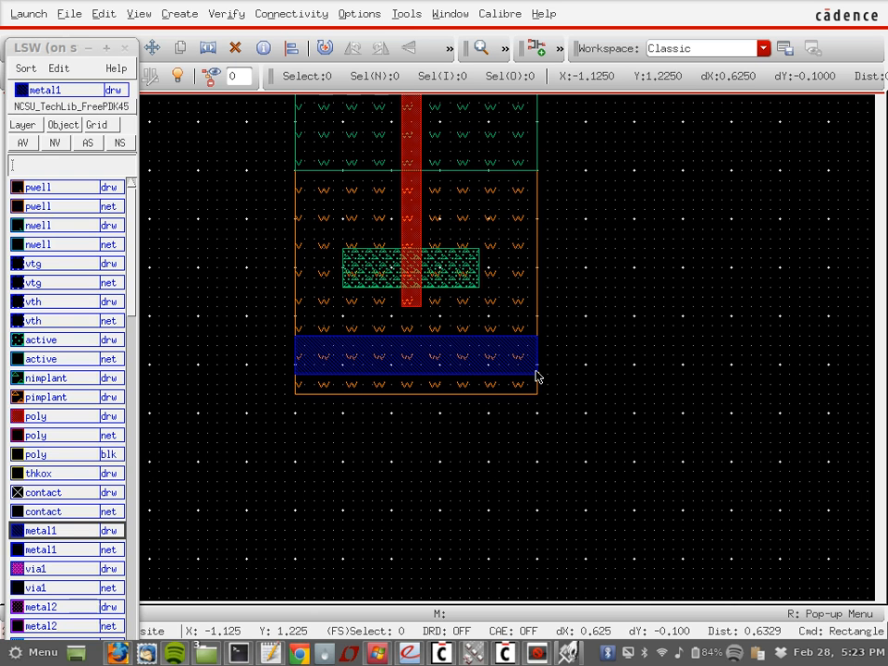
left_click(537, 374)
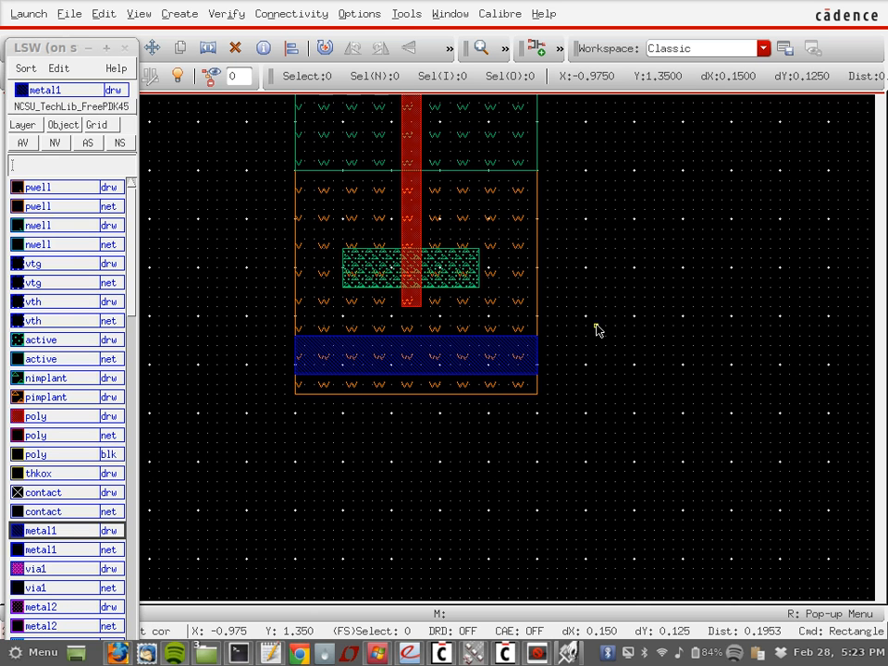
scroll(597, 330, "up", 2)
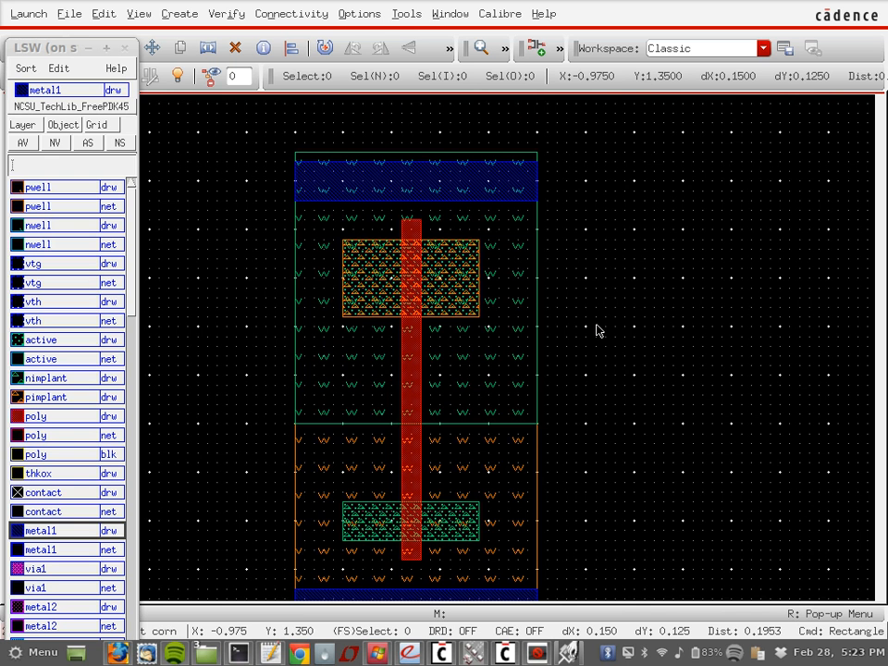
scroll(597, 330, "down", 1)
scroll(596, 330, "up", 1)
scroll(597, 330, "down", 1)
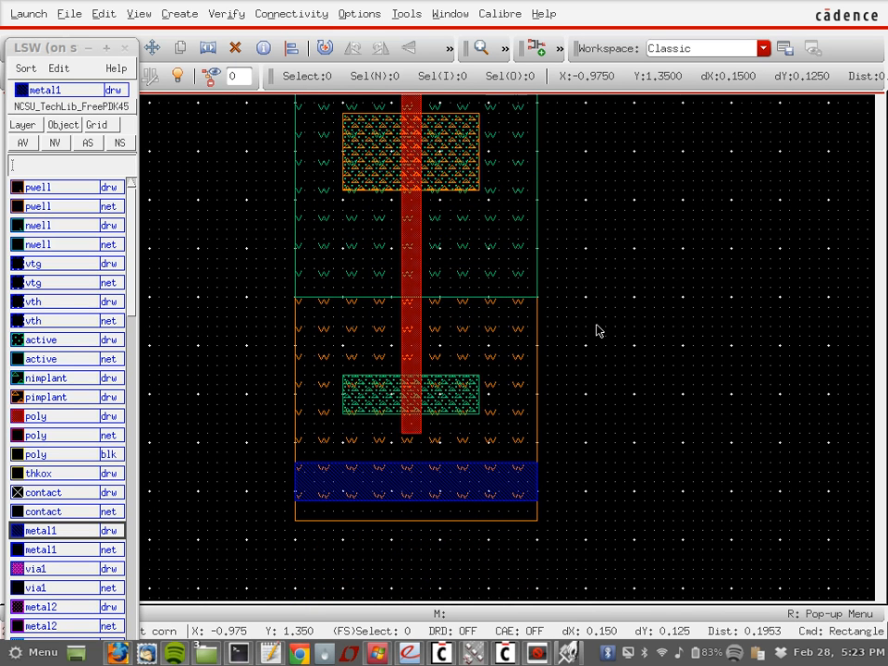
scroll(597, 330, "up", 1)
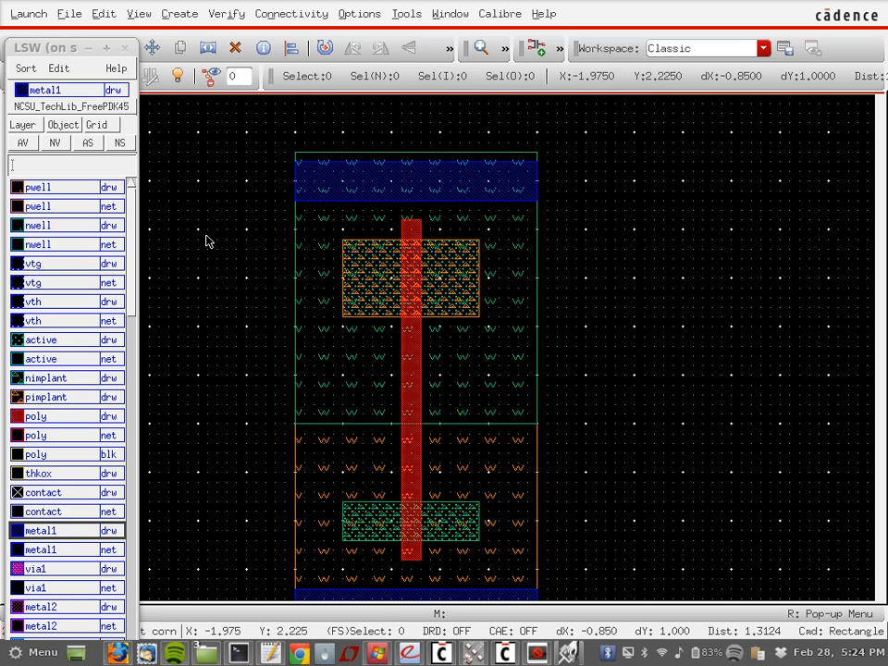
Step: Make nimplant drw the current drawing layer in the layer palette
left_click(73, 378)
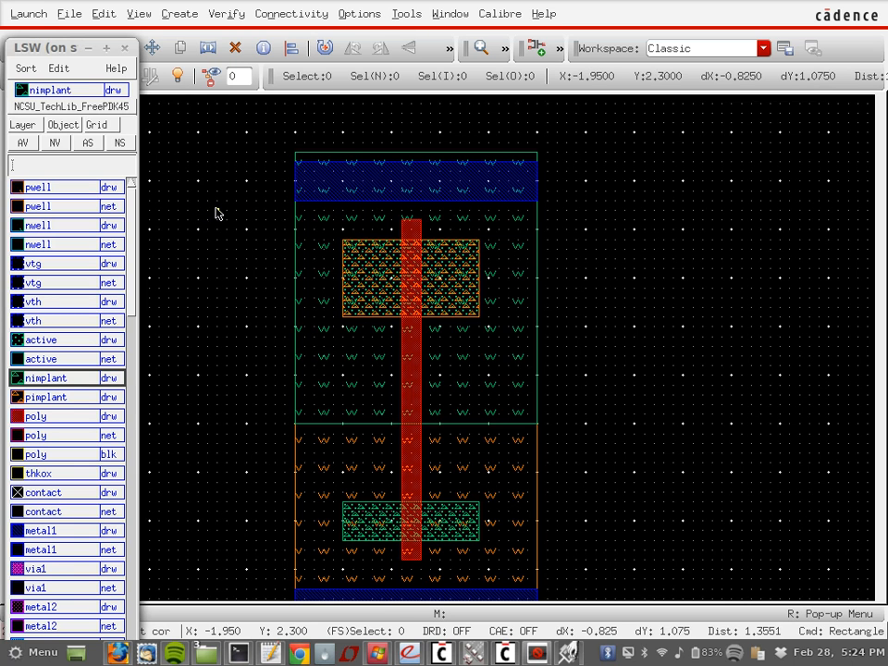
Step: Cover the top rail strip with full-width nimplant and active rectangles
left_click(301, 168)
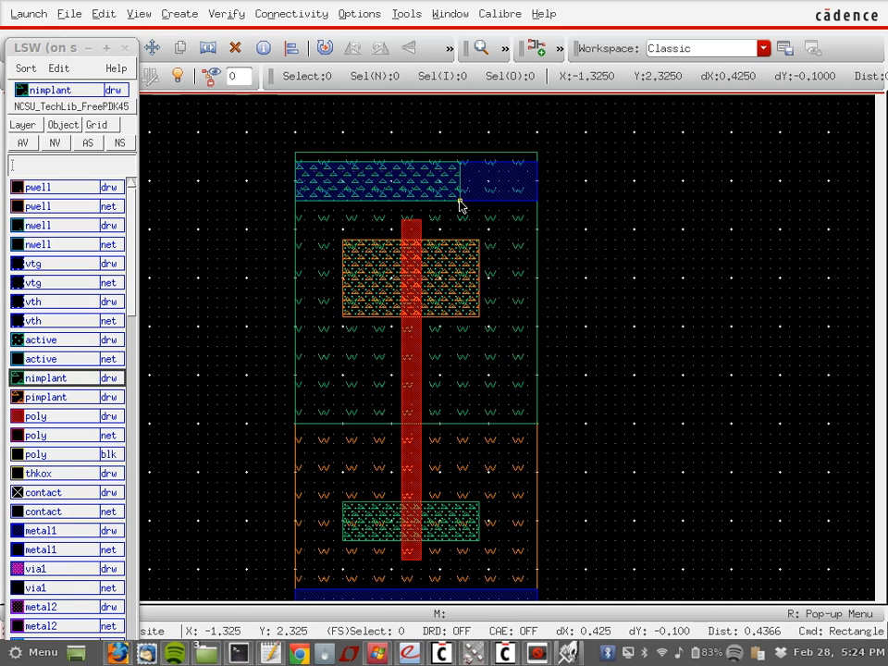
left_click(536, 201)
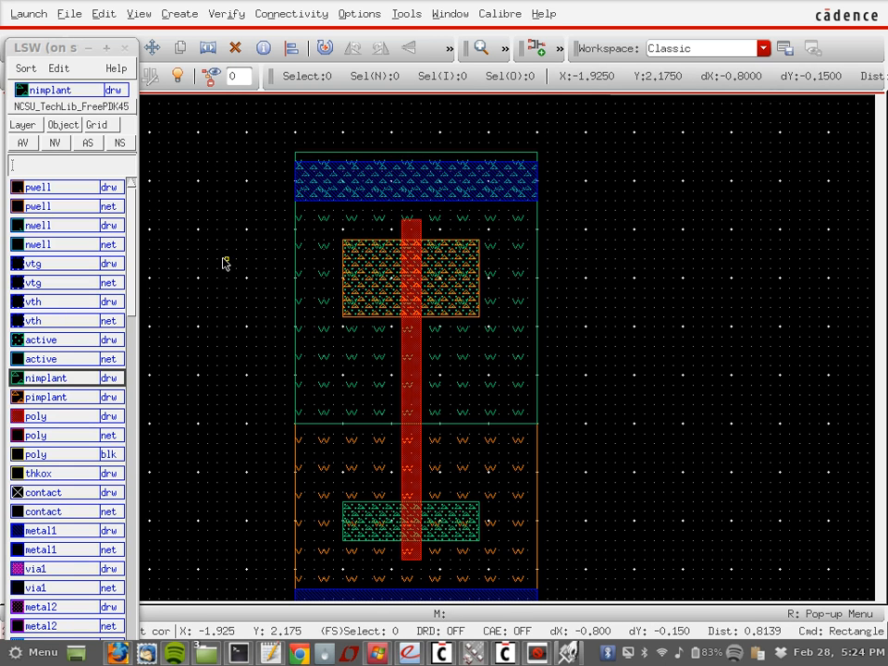
left_click(57, 340)
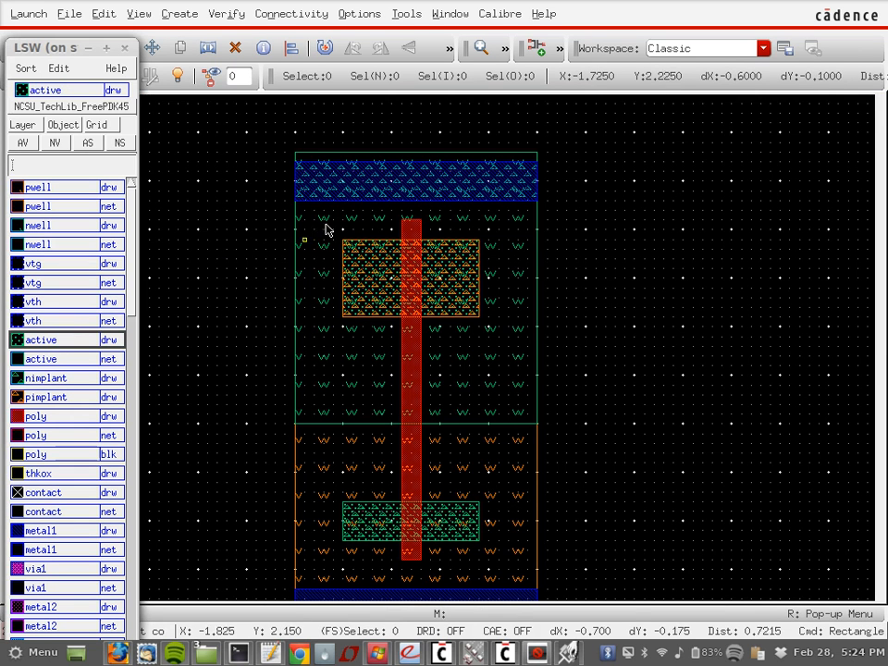
left_click(297, 166)
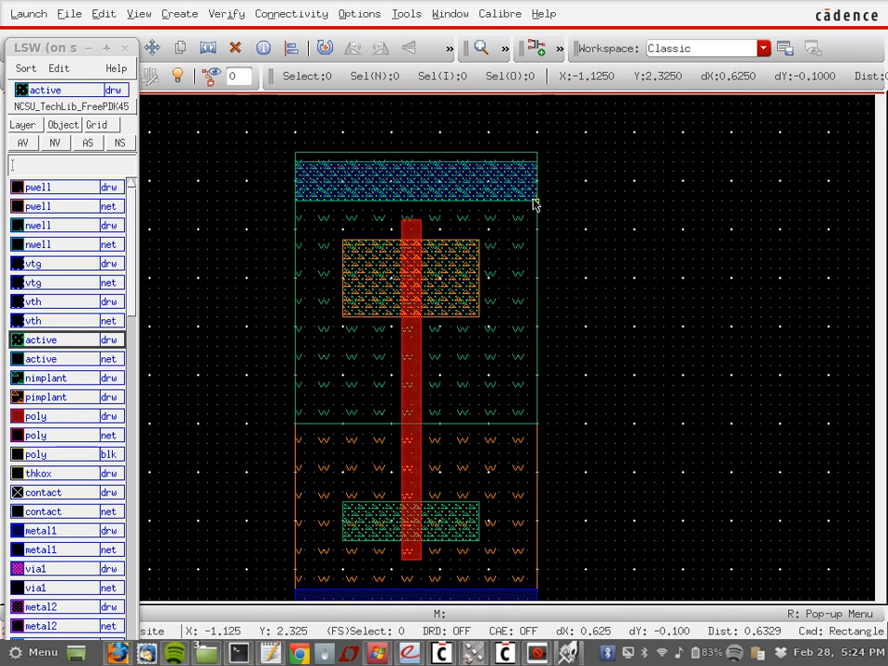
left_click(536, 202)
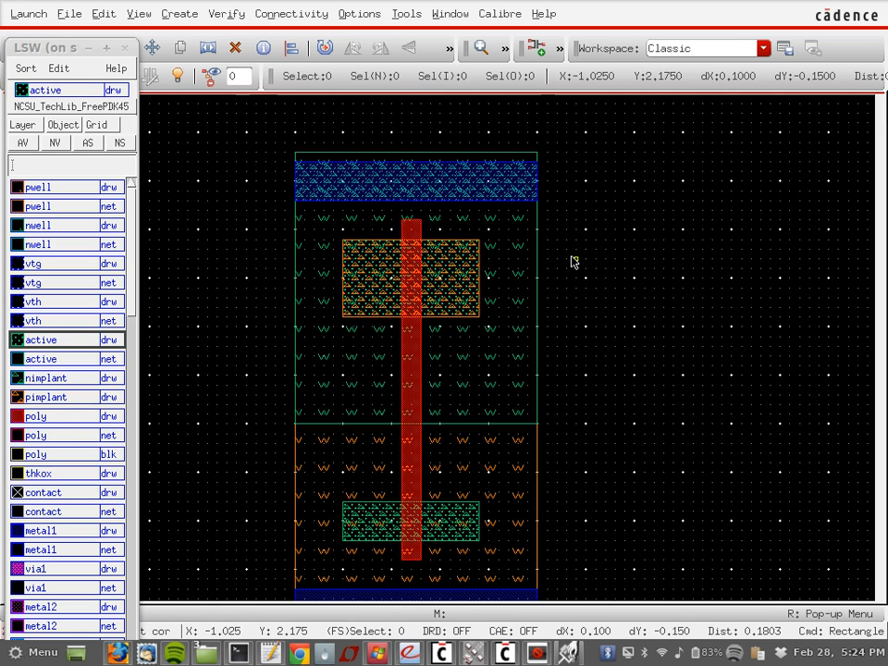
Step: Cover the bottom rail strip with pimplant and active rectangles for the p-well tap
scroll(572, 262, "down", 3)
left_click(49, 398)
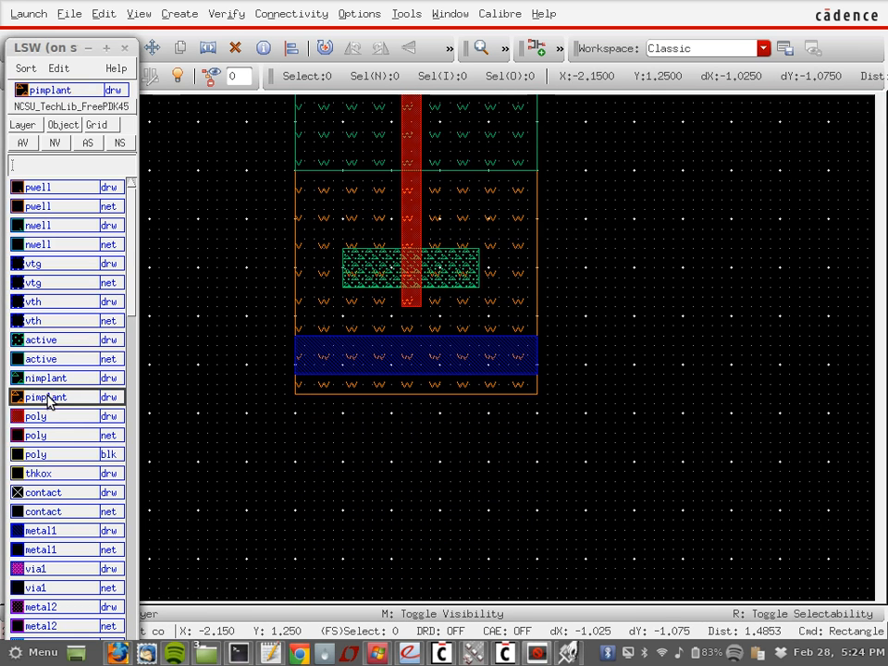
left_click(295, 337)
left_click(527, 375)
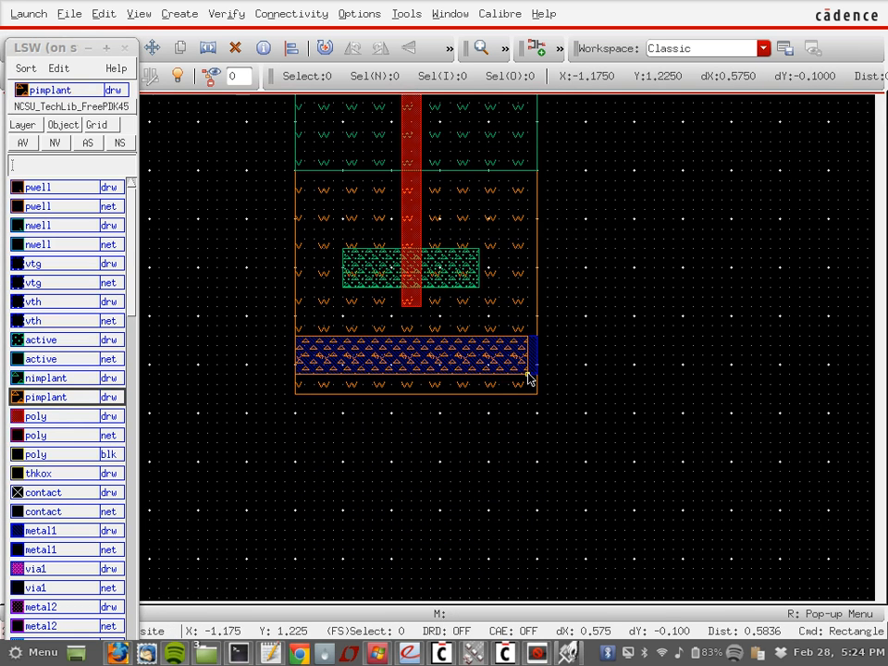
left_click(536, 375)
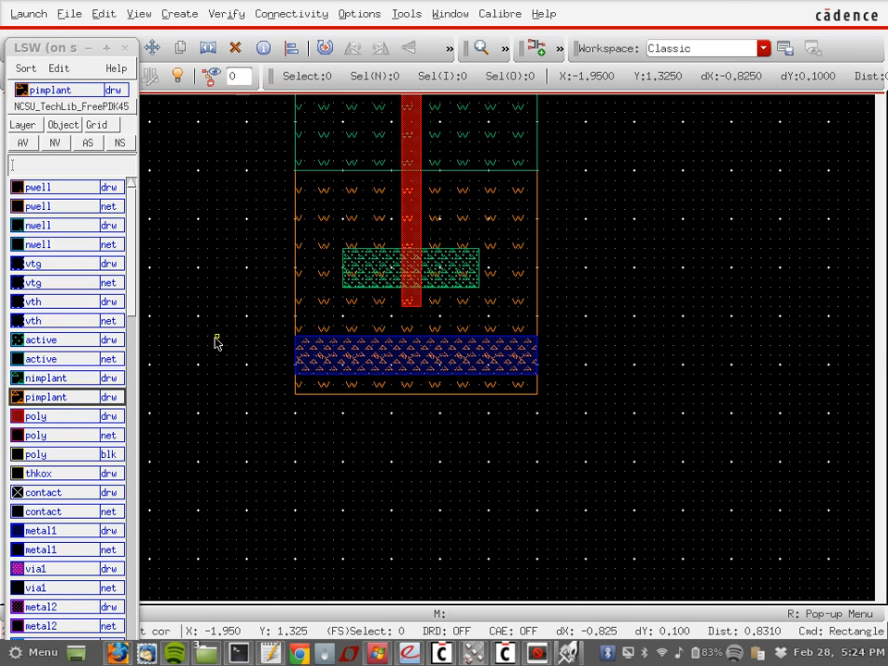
left_click(78, 342)
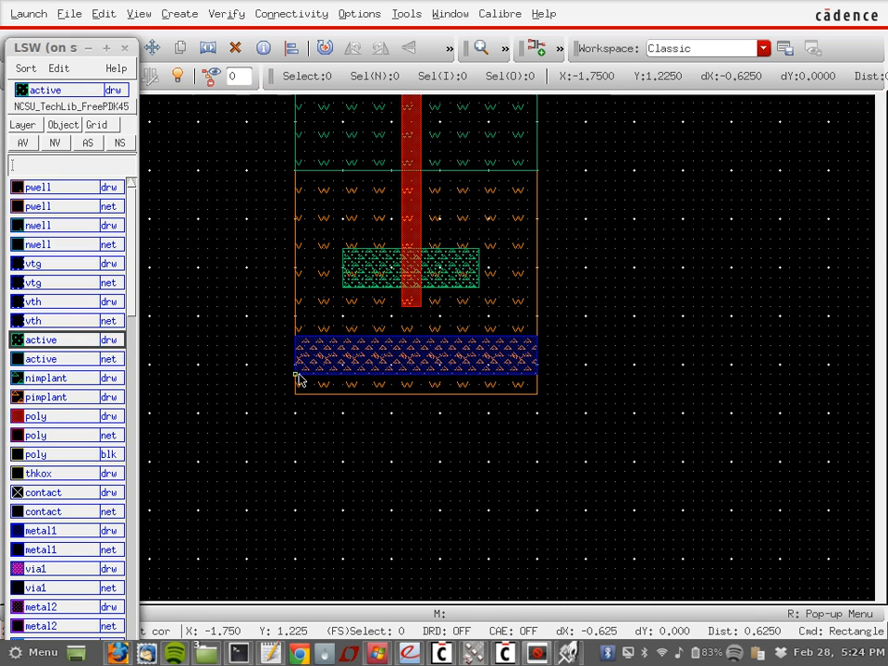
left_click(537, 374)
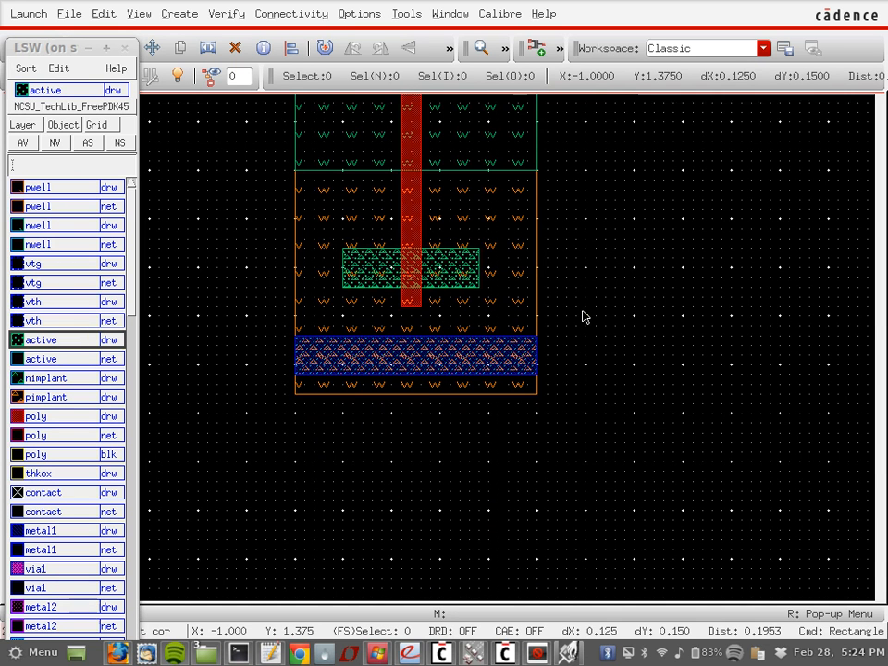
scroll(582, 316, "up", 5)
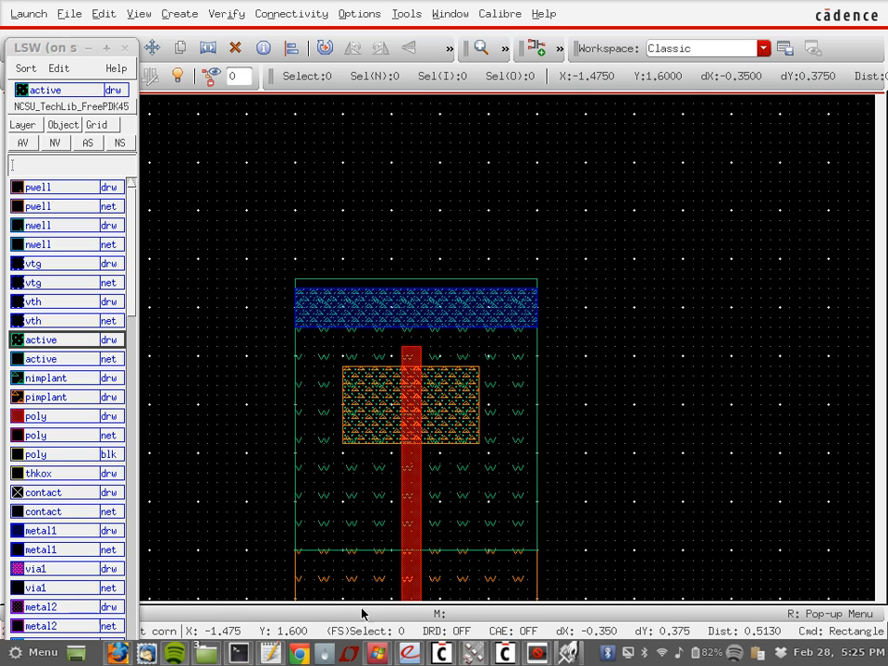
scroll(747, 599, "down", 1)
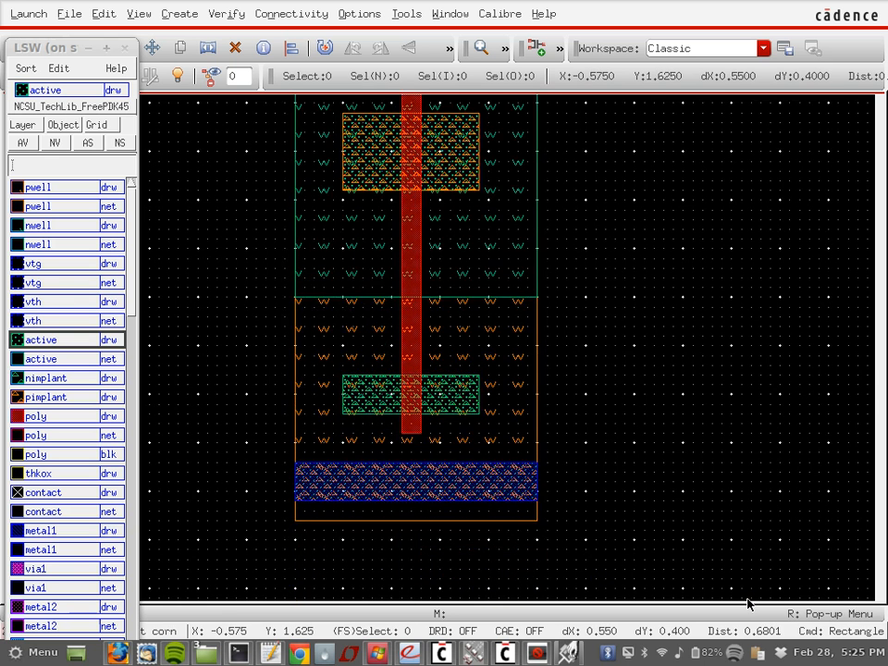
scroll(747, 599, "up", 1)
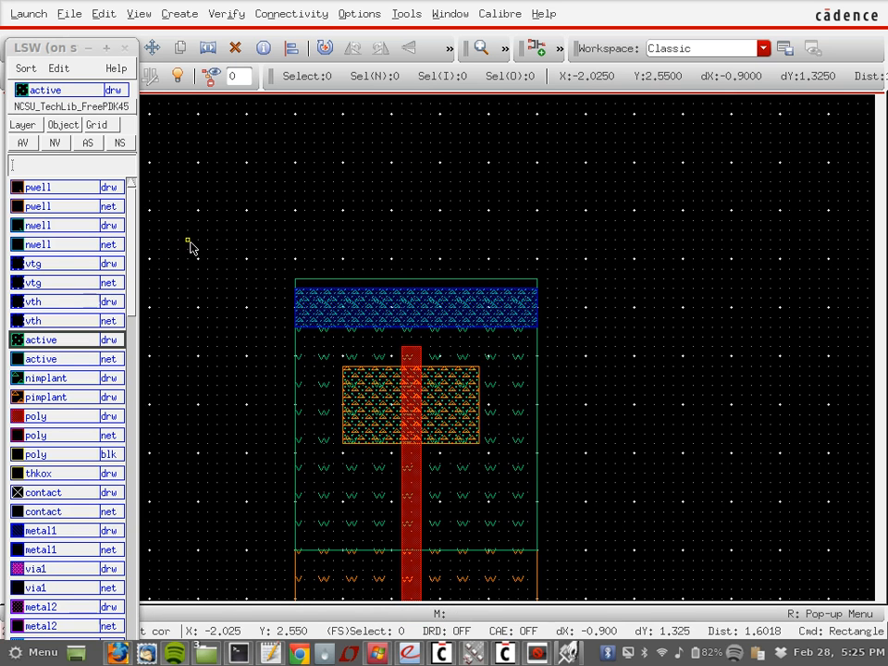
left_click_drag(134, 294, 137, 322)
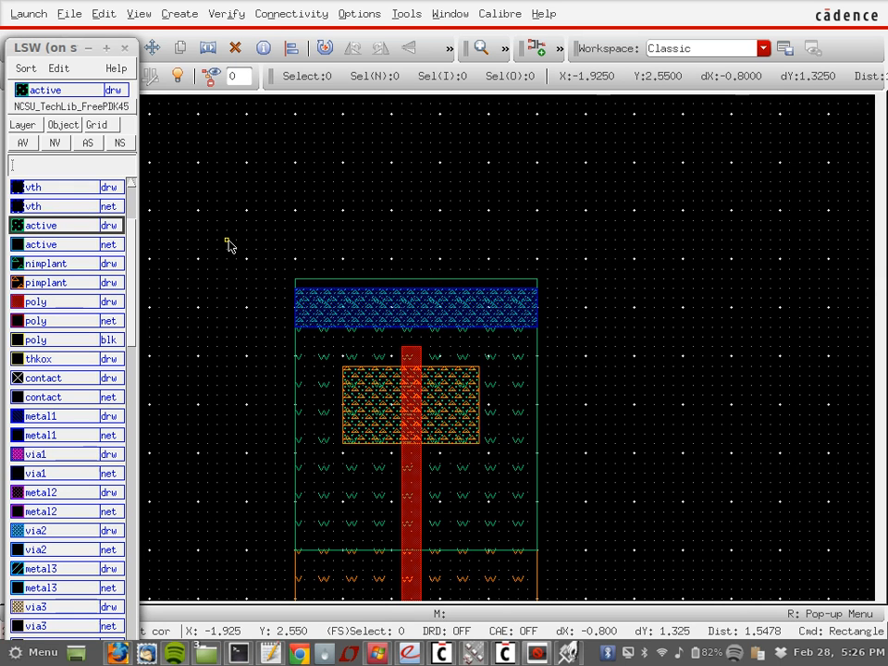
Step: Draw three contact squares along the top tap strip
left_click(83, 379)
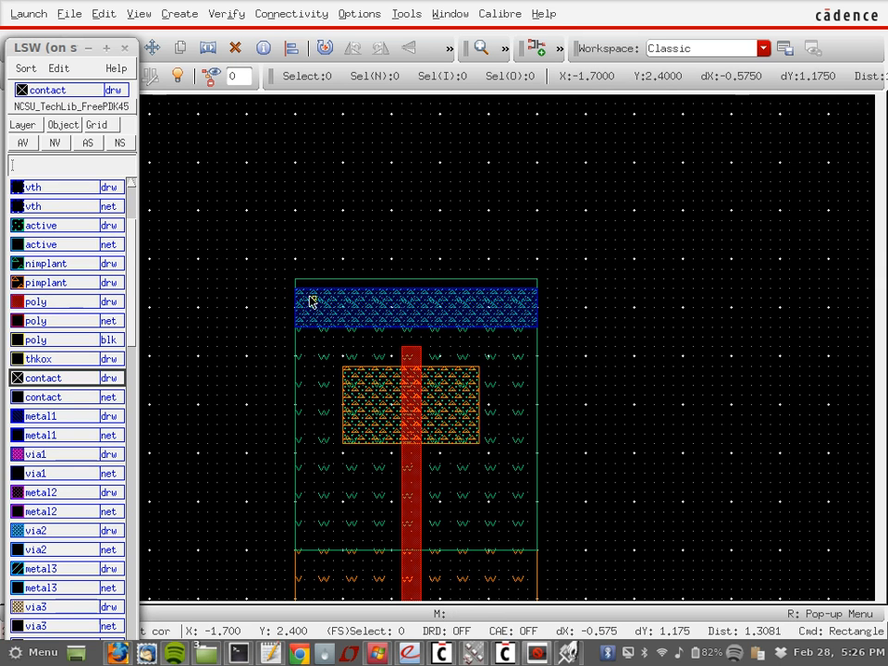
left_click(313, 293)
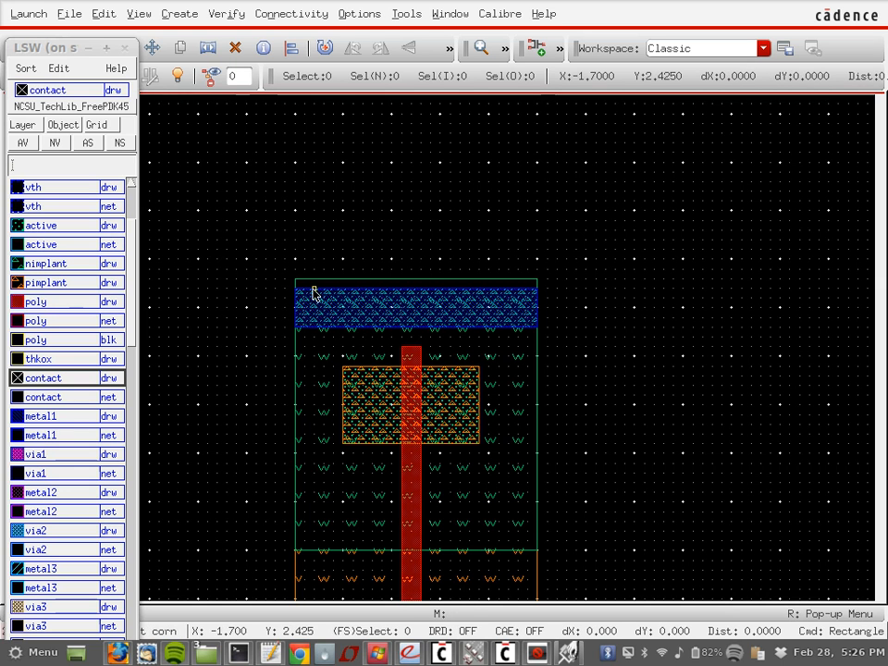
left_click(353, 327)
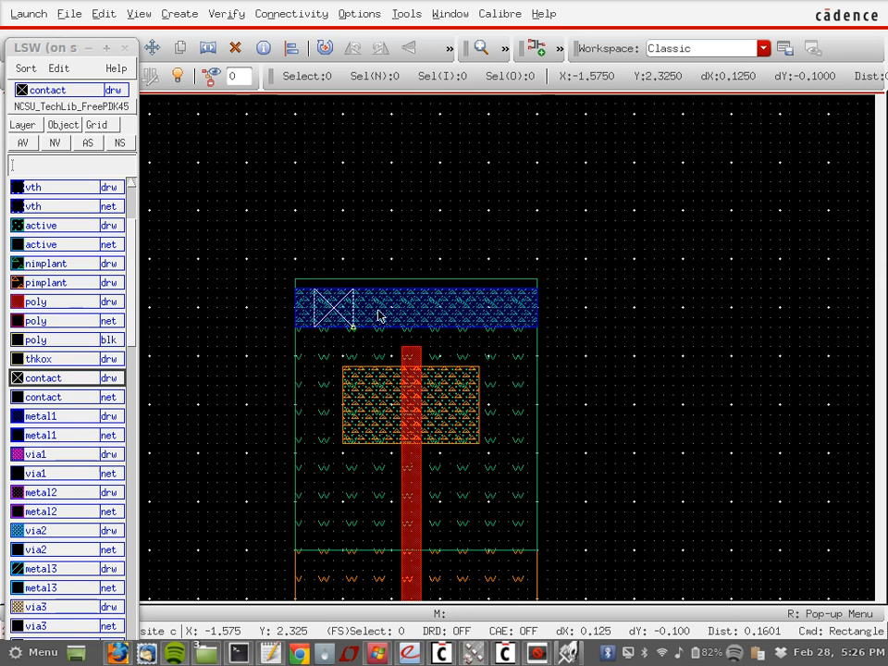
left_click(382, 290)
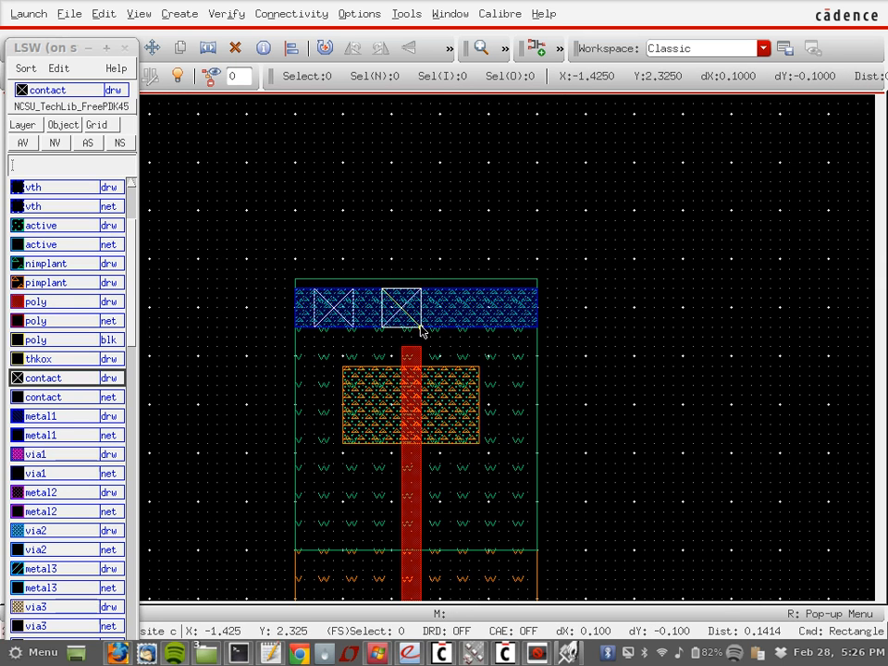
left_click(421, 327)
left_click(459, 292)
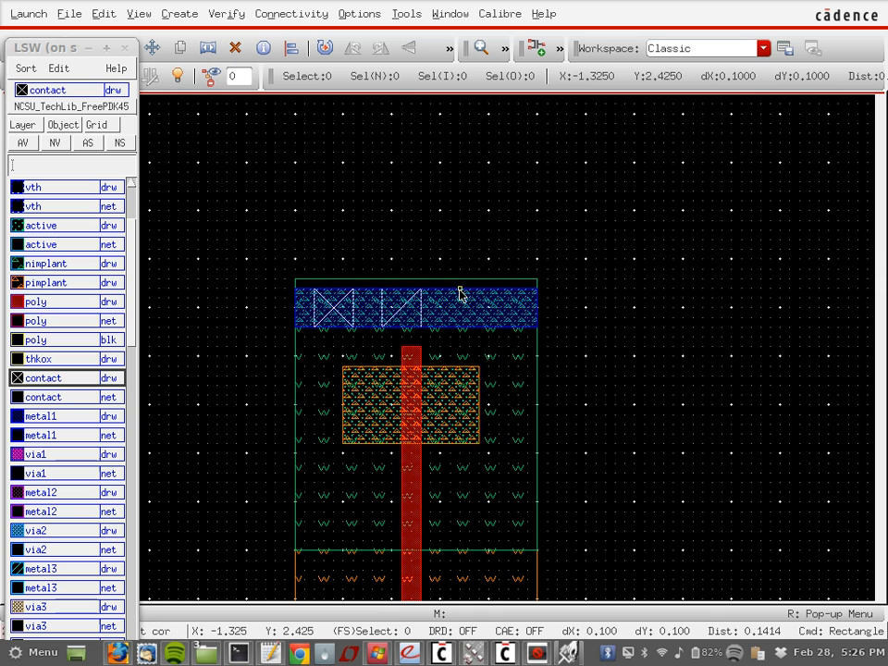
left_click(500, 328)
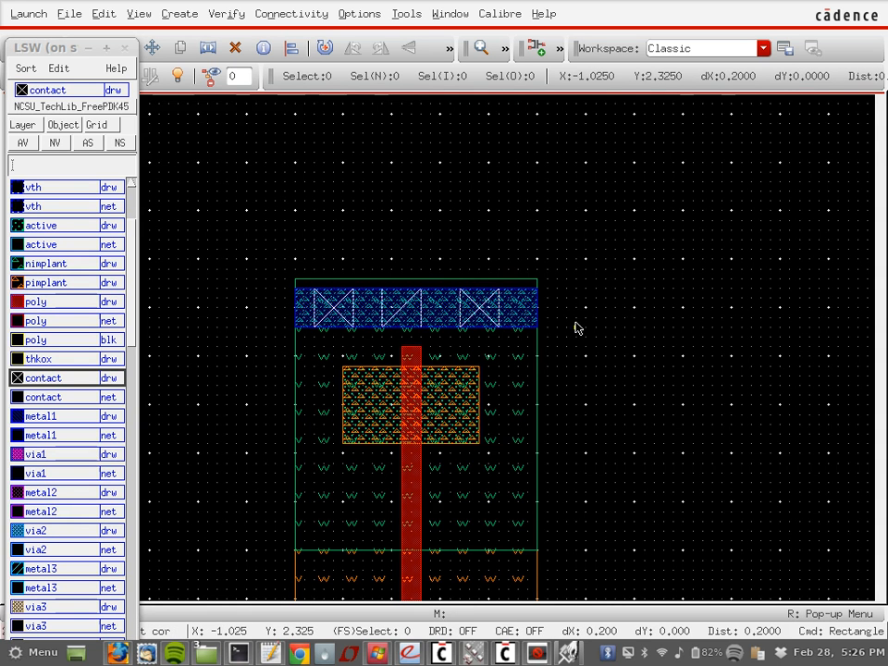
Step: Draw three contact squares along the bottom tap strip
scroll(575, 328, "down", 3)
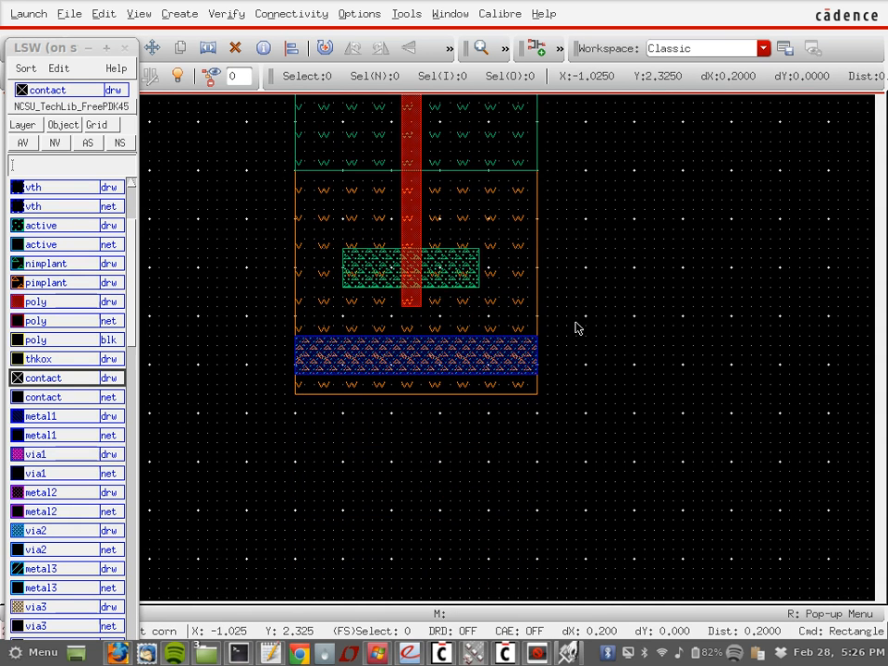
left_click(323, 338)
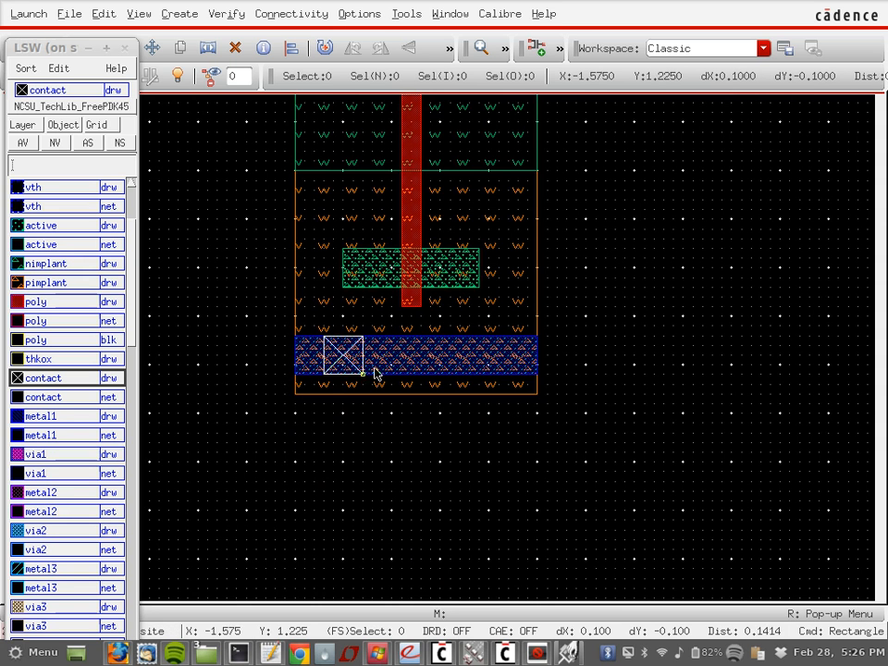
left_click(370, 372)
left_click(400, 338)
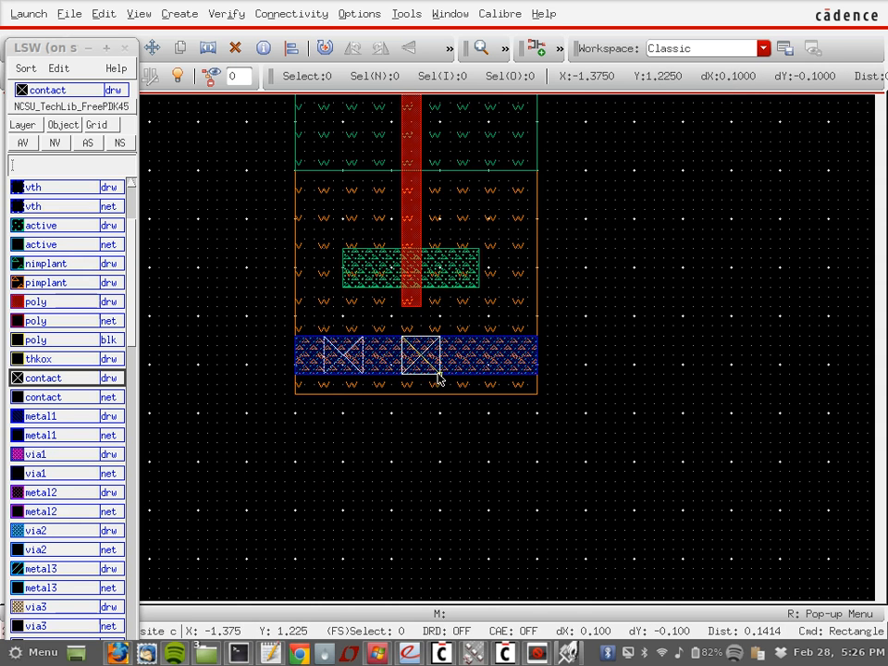
left_click(439, 373)
left_click(478, 339)
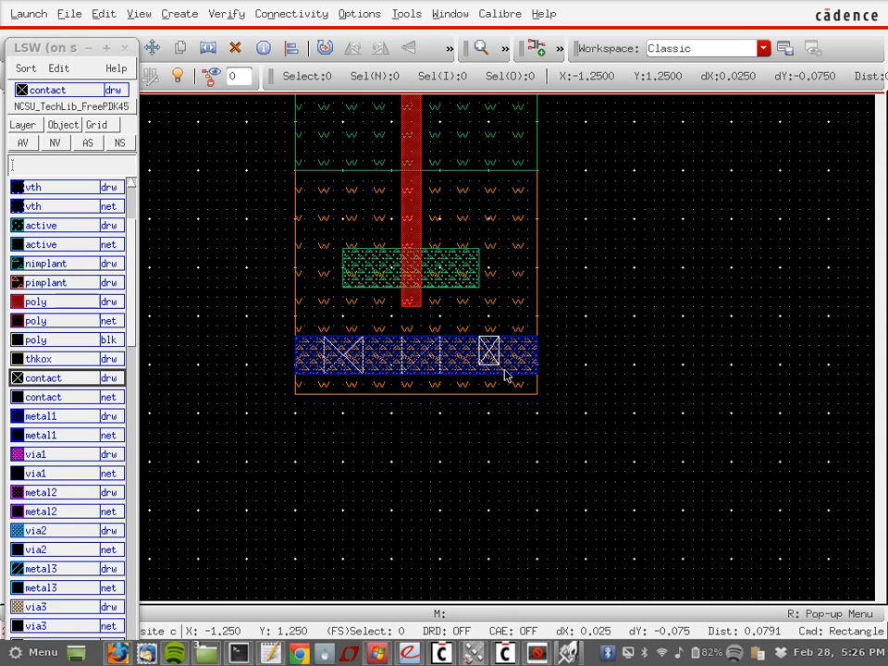
left_click(516, 374)
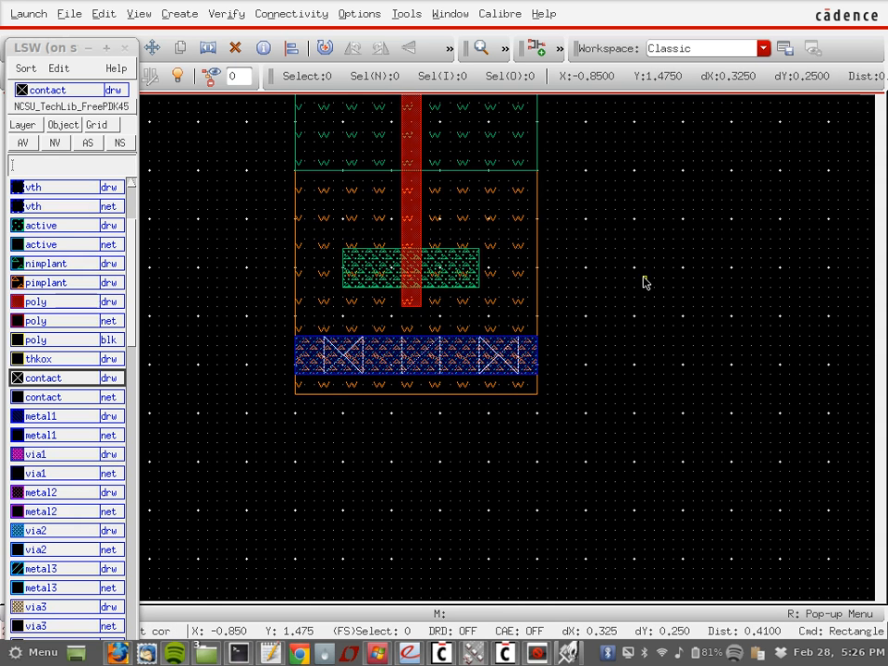
scroll(645, 282, "up", 3)
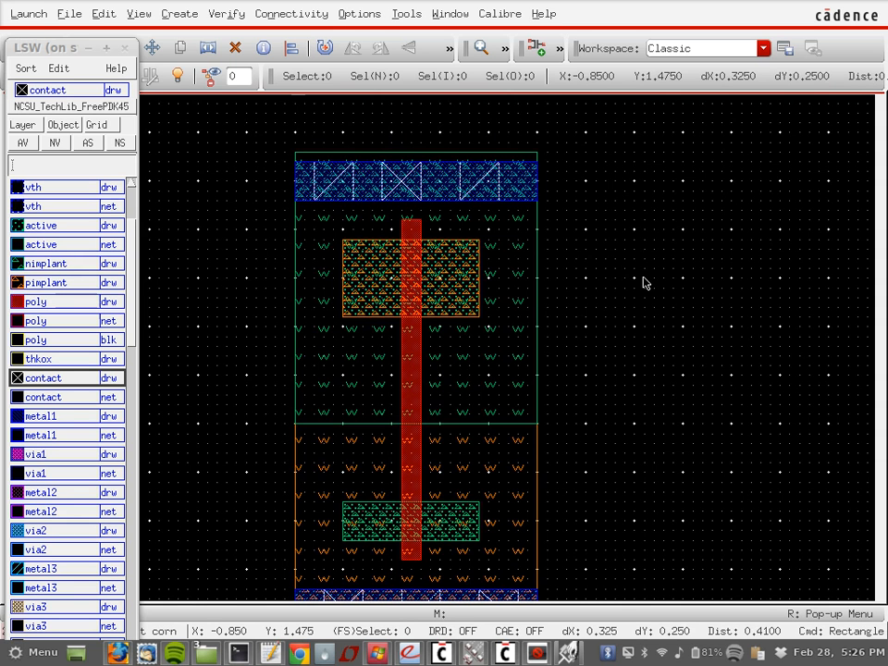
scroll(645, 282, "up", 1)
scroll(646, 282, "down", 1)
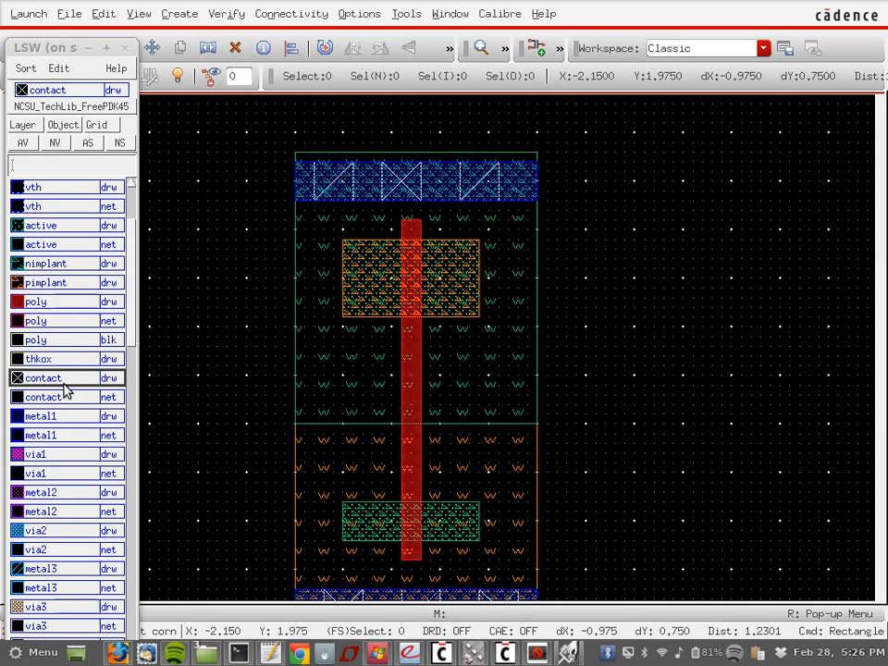
Step: Draw a metal1 strip from the left edge to the poly gate mid-cell
left_click(55, 416)
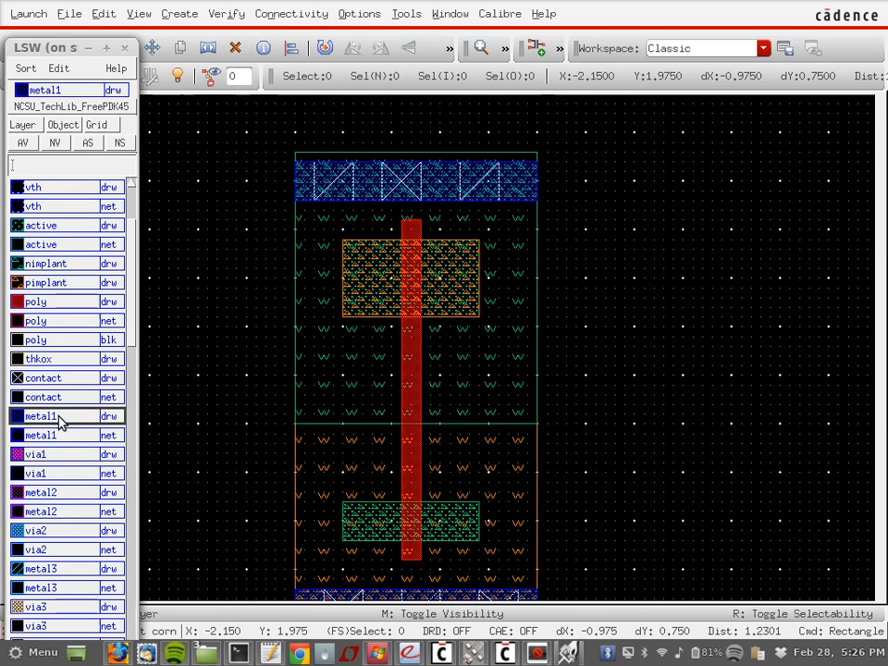
left_click(256, 382)
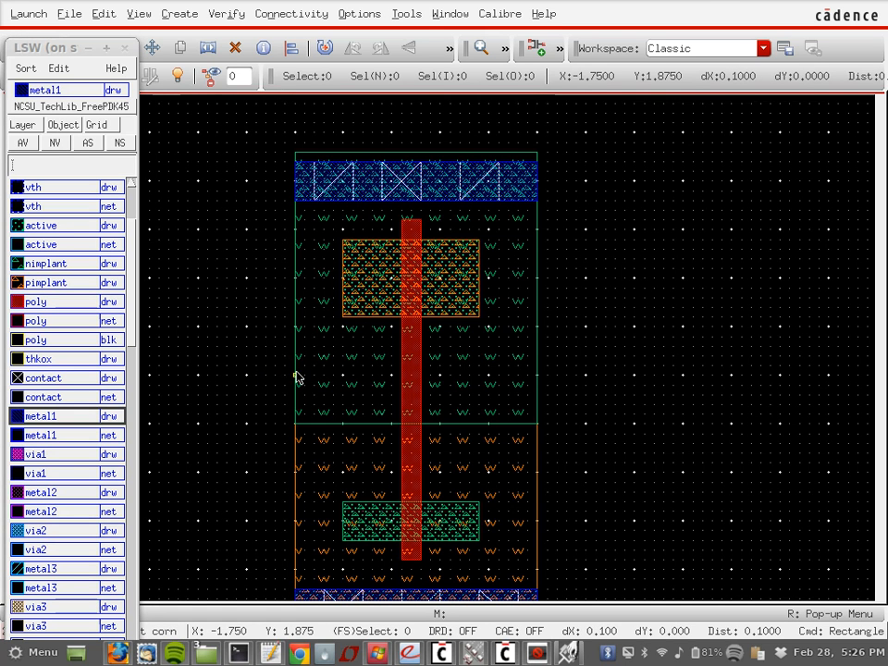
left_click_drag(296, 377, 418, 404)
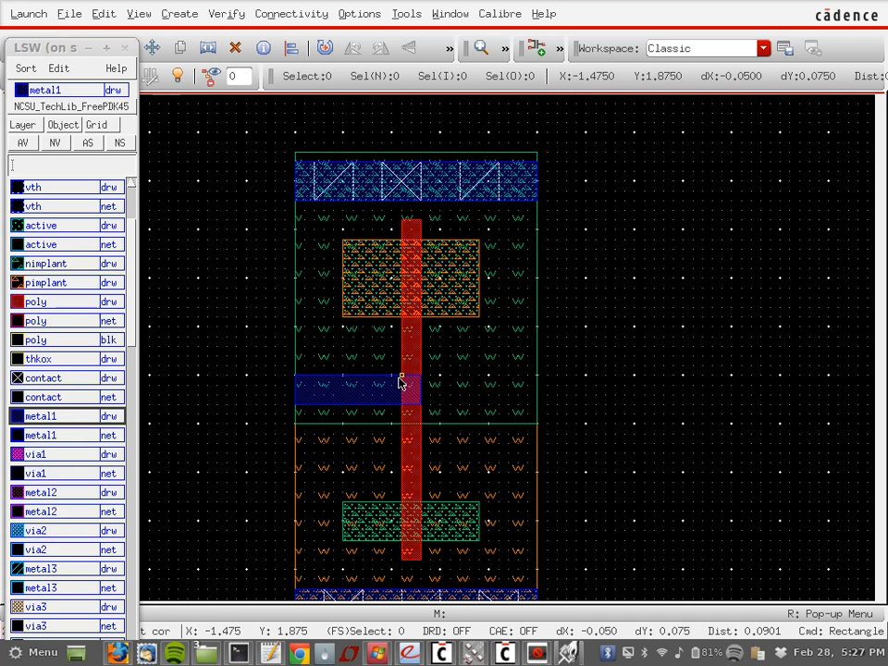
Step: Add a poly pad on the gate and a contact joining it to the metal1 strip
left_click(96, 301)
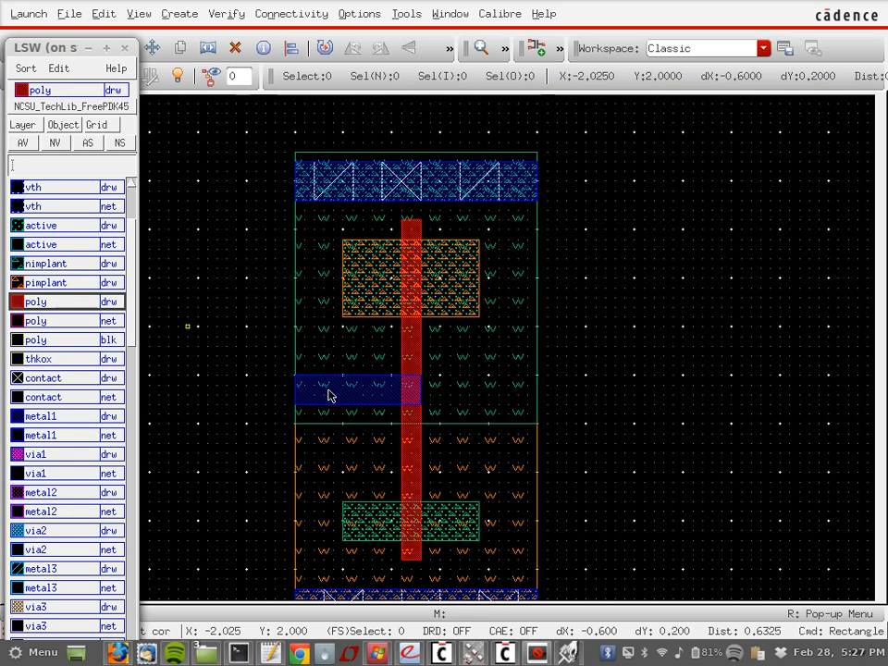
left_click(401, 375)
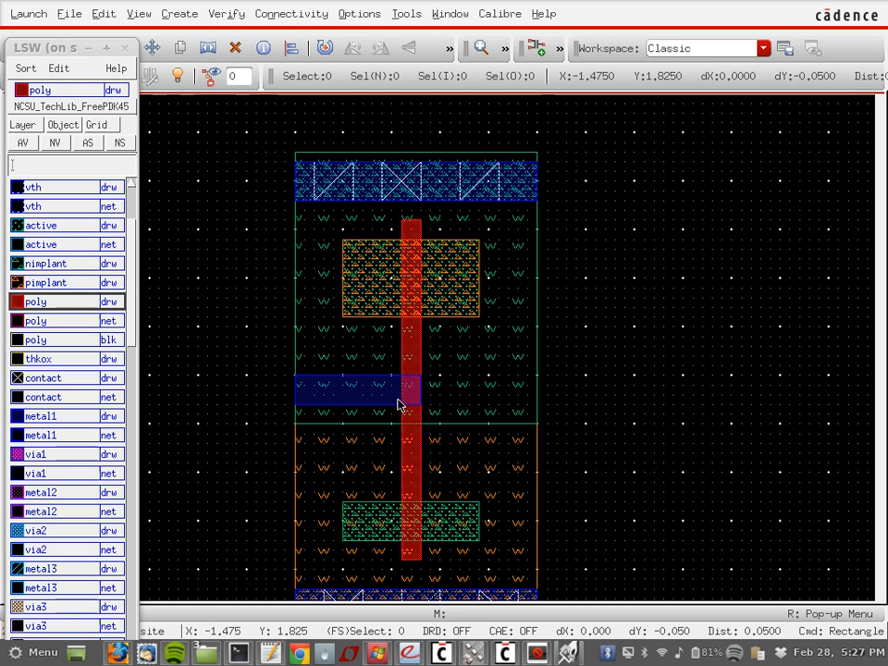
left_click(392, 404)
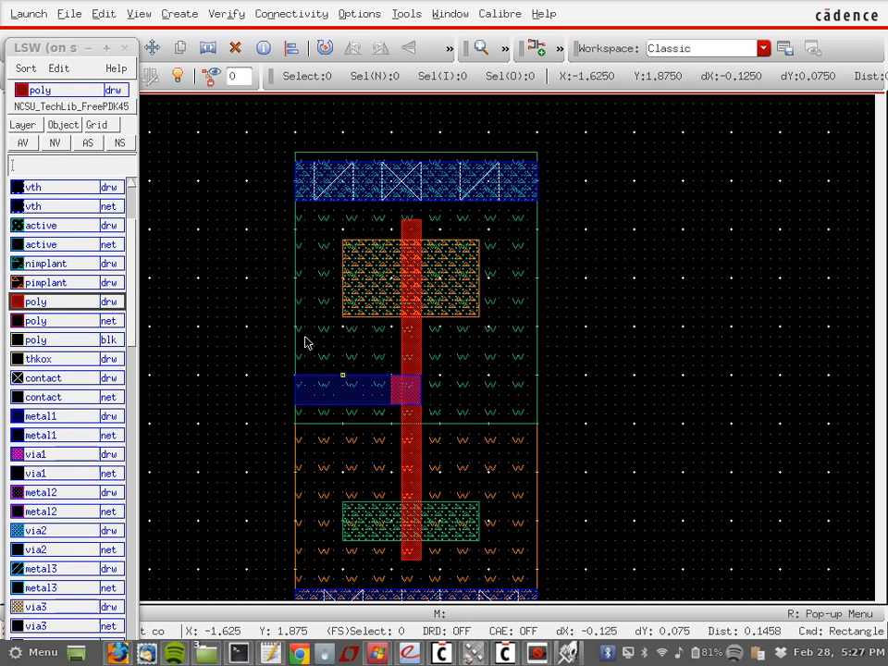
left_click(58, 379)
left_click(391, 375)
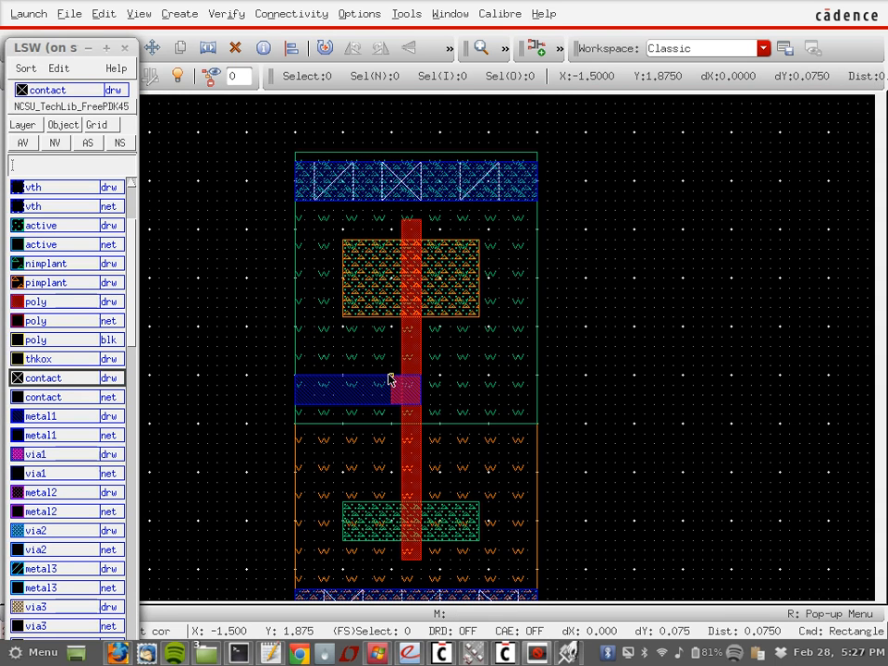
left_click(412, 395)
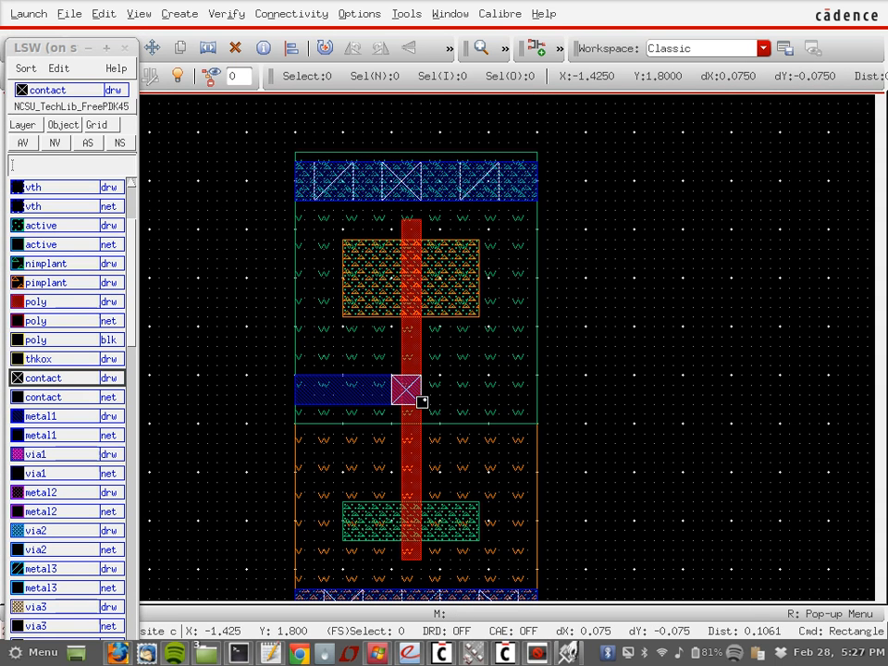
left_click(420, 403)
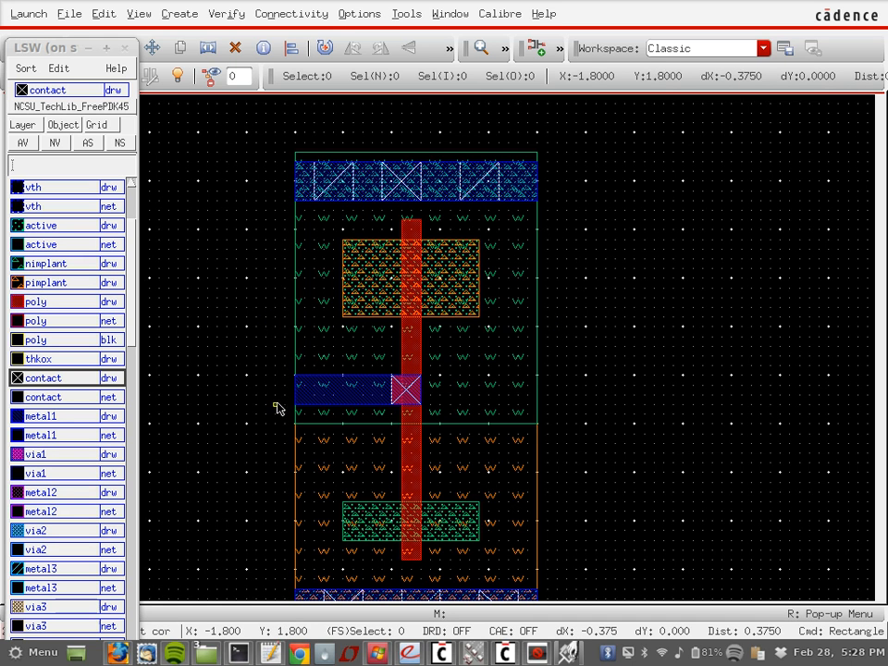
Step: Open the INVX1 layout from the freepdk45_cells library read-only via Library Manager
left_click(473, 657)
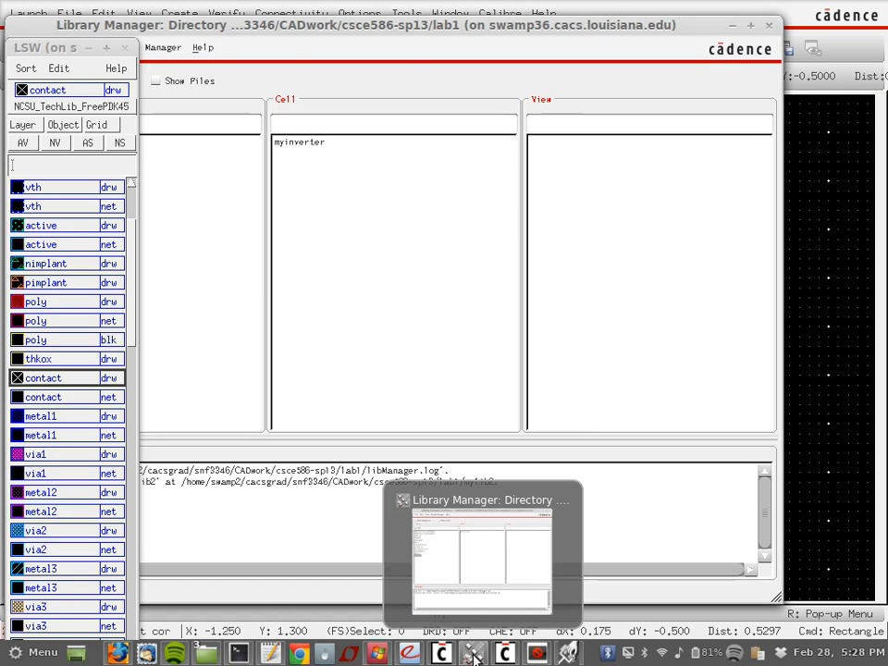
left_click_drag(302, 25, 499, 29)
left_click(239, 242)
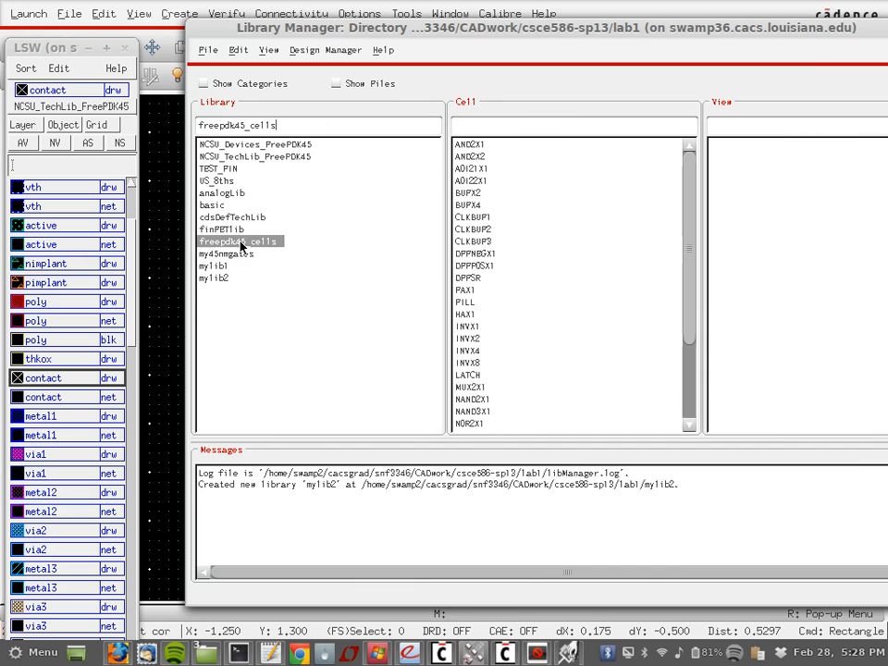
left_click(467, 327)
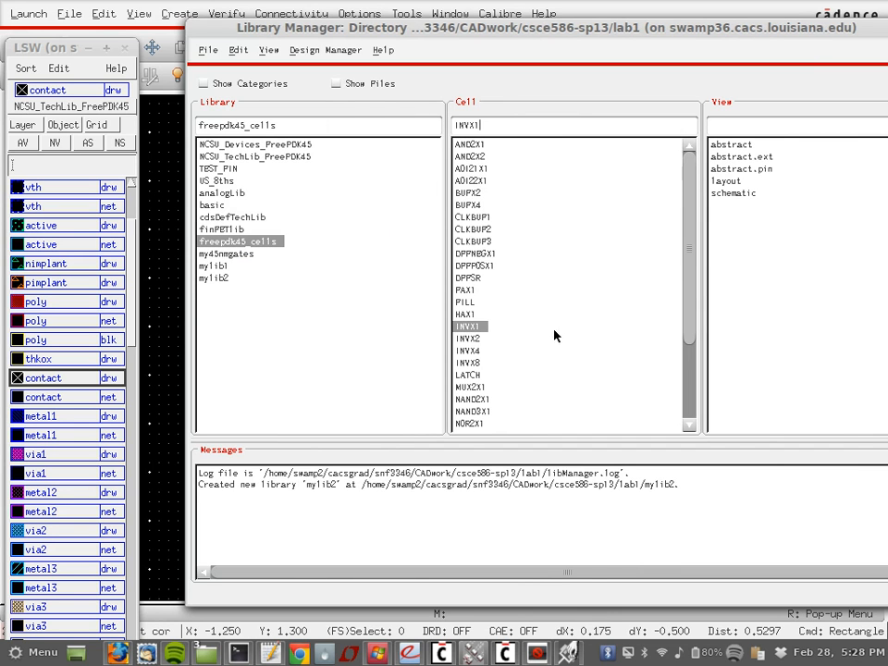
double_click(727, 181)
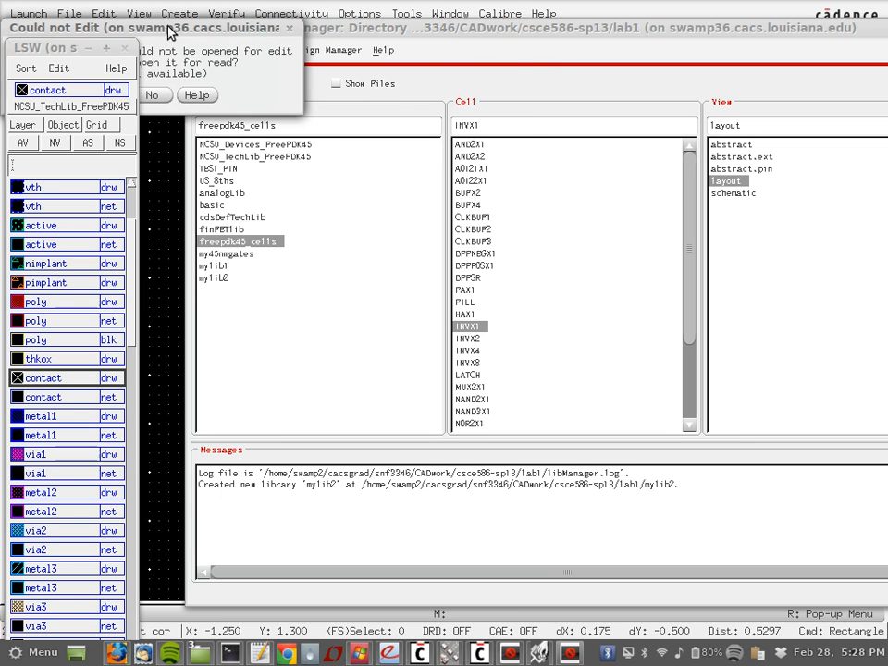
key("Return")
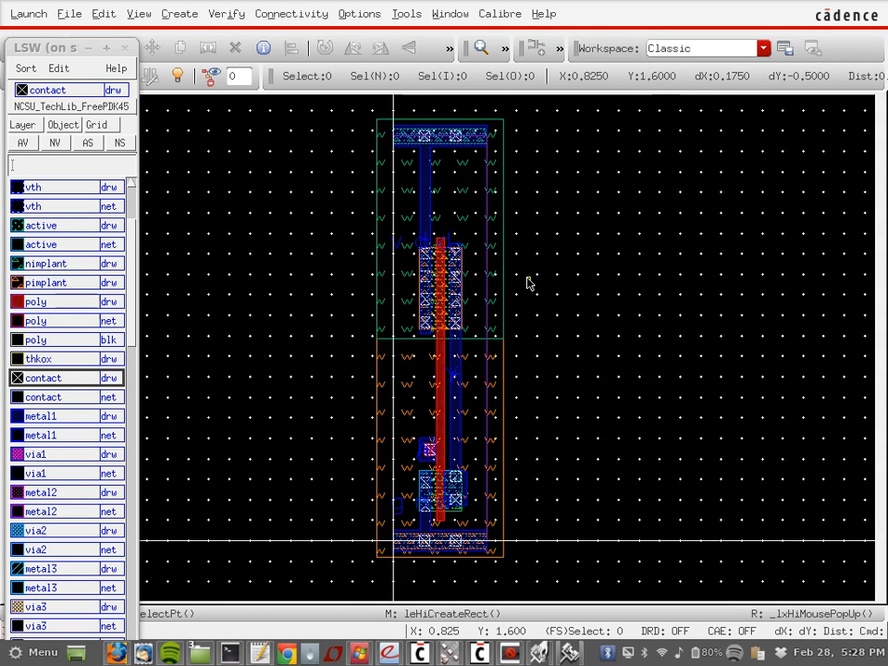
Step: Zoom and pan around the INVX1 reference layout, then switch back to myinverter
scroll(527, 282, "up", 3, "ctrl")
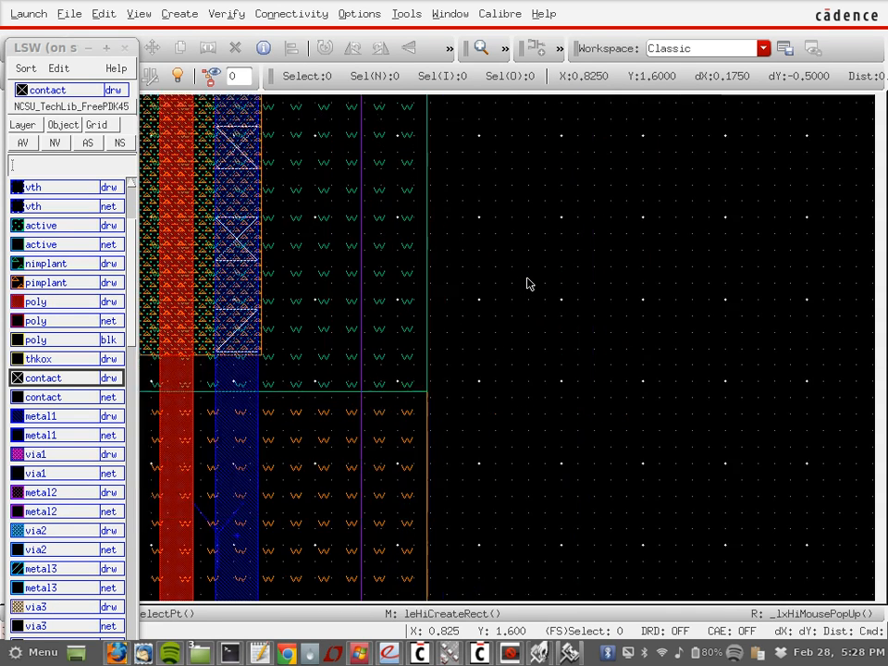
scroll(527, 282, "up", 4)
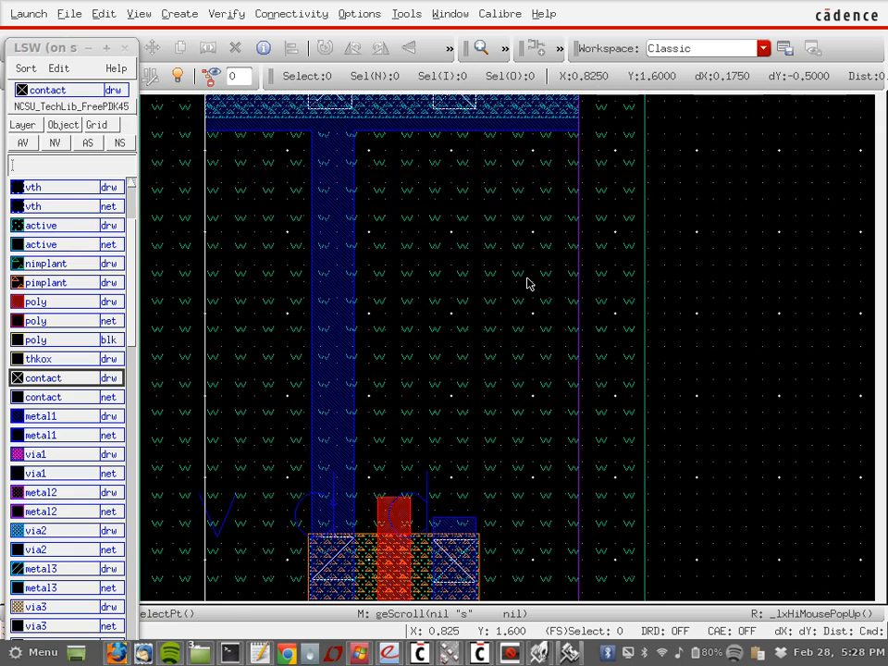
scroll(527, 282, "down", 6)
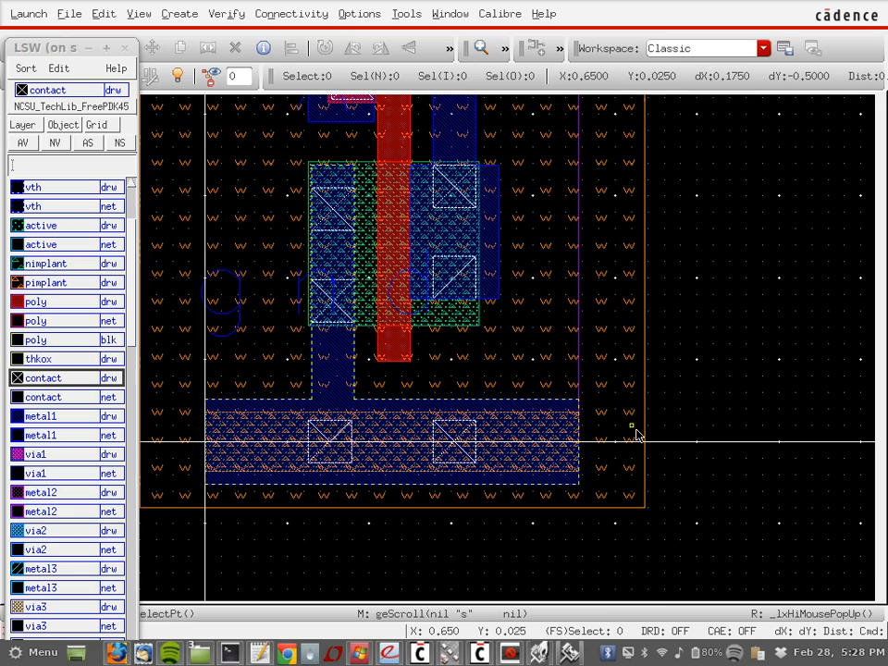
scroll(636, 435, "up", 8)
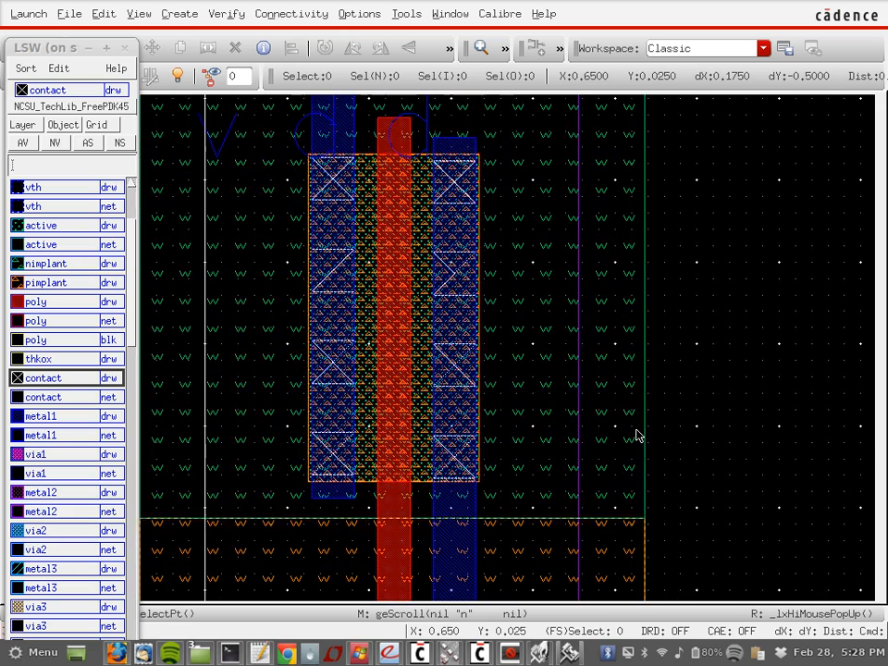
scroll(636, 435, "down", 2)
scroll(636, 435, "left", 2, "shift")
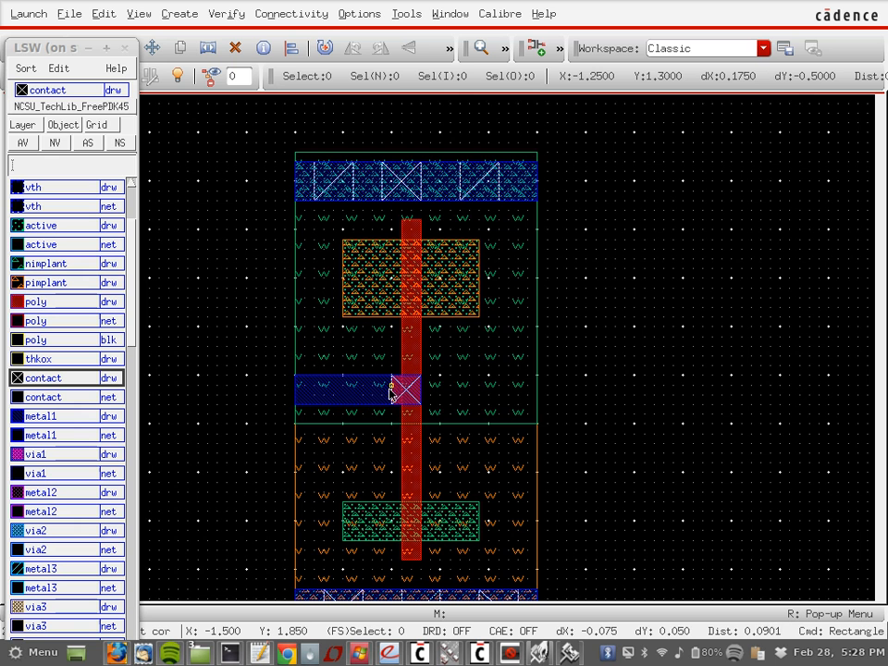
left_click(571, 653)
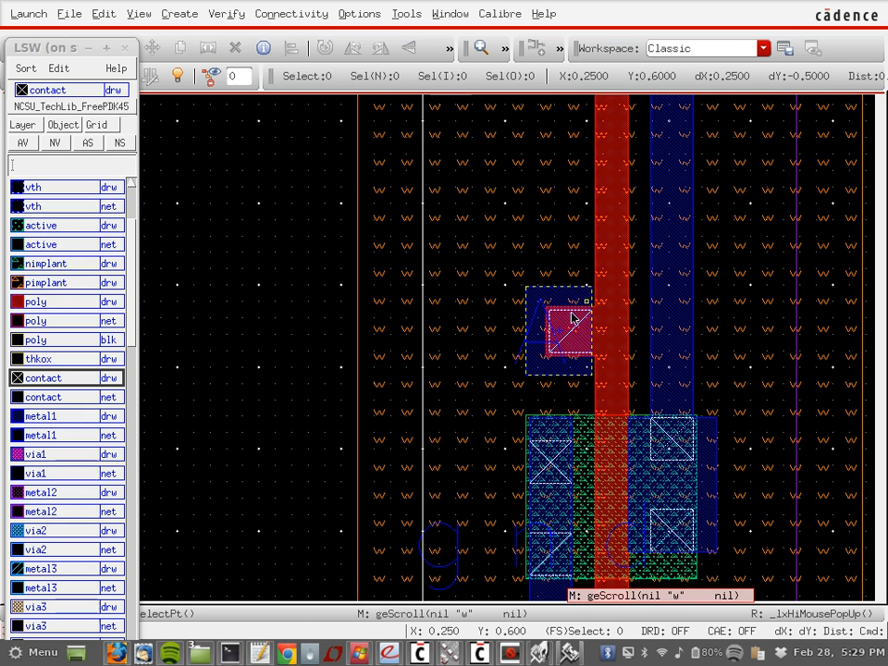
mouse_move(534, 654)
left_click(485, 571)
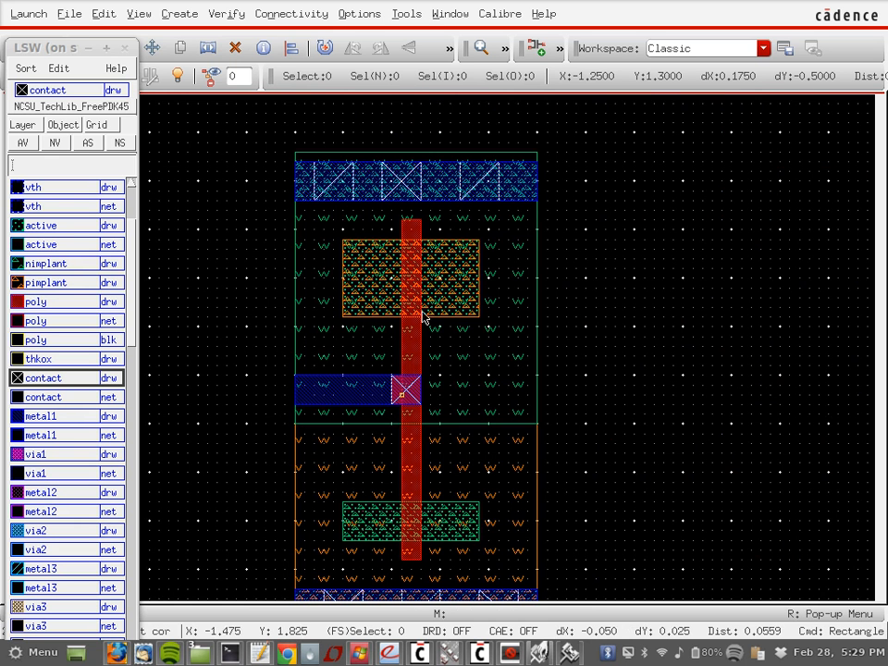
Step: Study the INVX1 top rail and contacts up close, then fit the whole cell in view
left_click(568, 653)
scroll(752, 300, "up", 1)
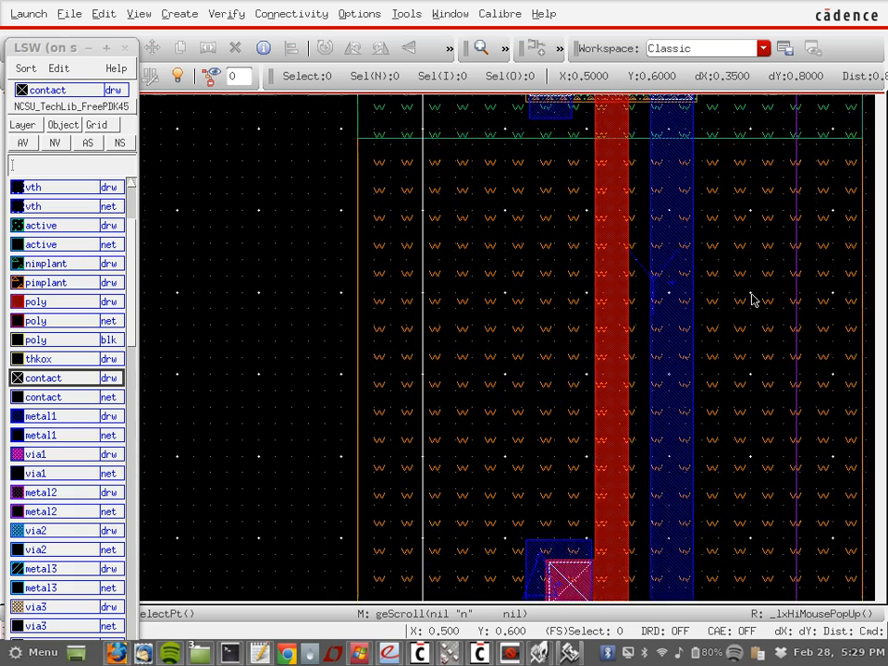
scroll(752, 300, "right", 1, "shift")
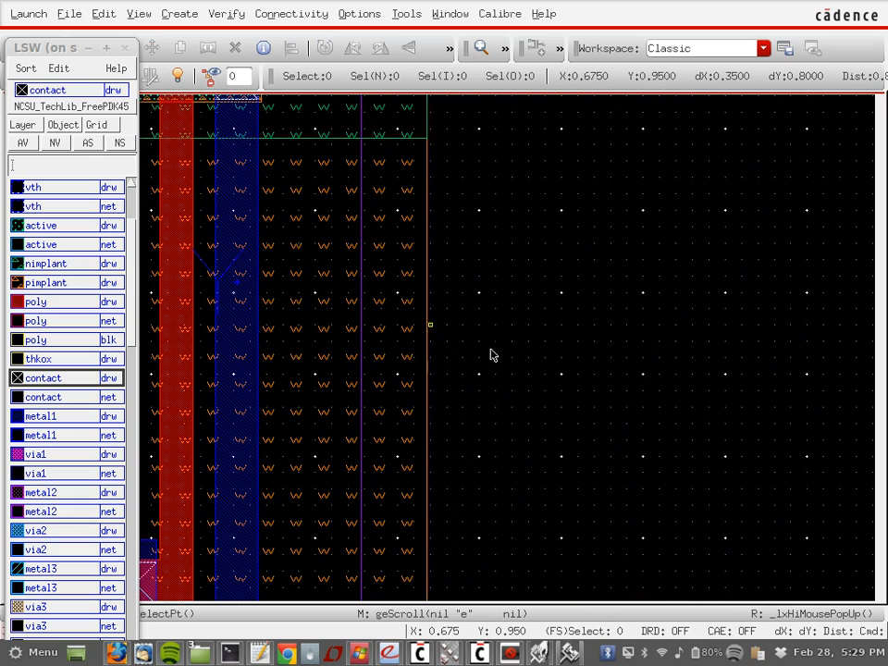
scroll(539, 273, "up", 1)
scroll(541, 274, "left", 1, "shift")
key("Left")
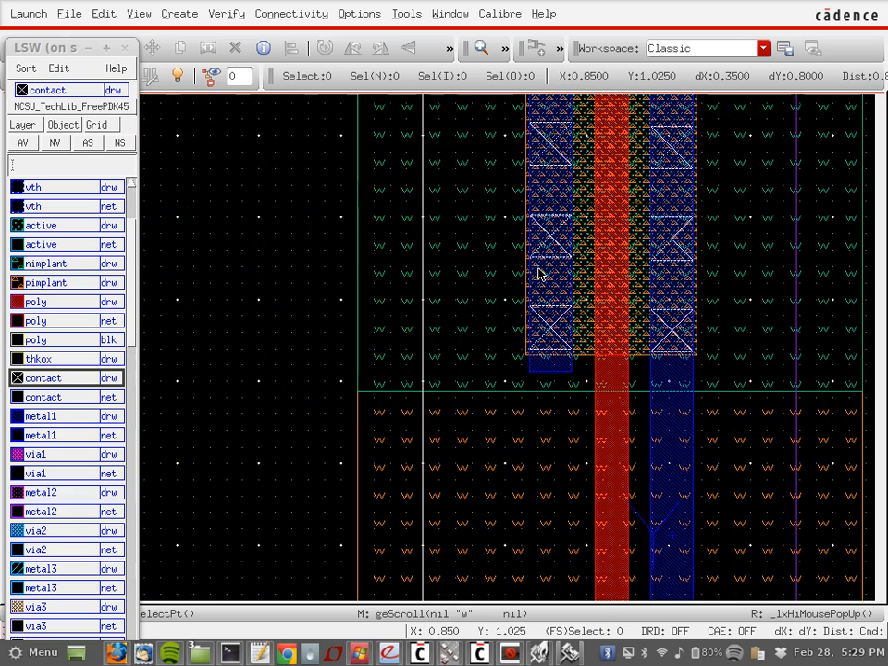
key("Up")
key("Up")
key("Up")
key("Right")
key("Right")
key("Up")
key("Up")
scroll(539, 274, "left", 2, "shift")
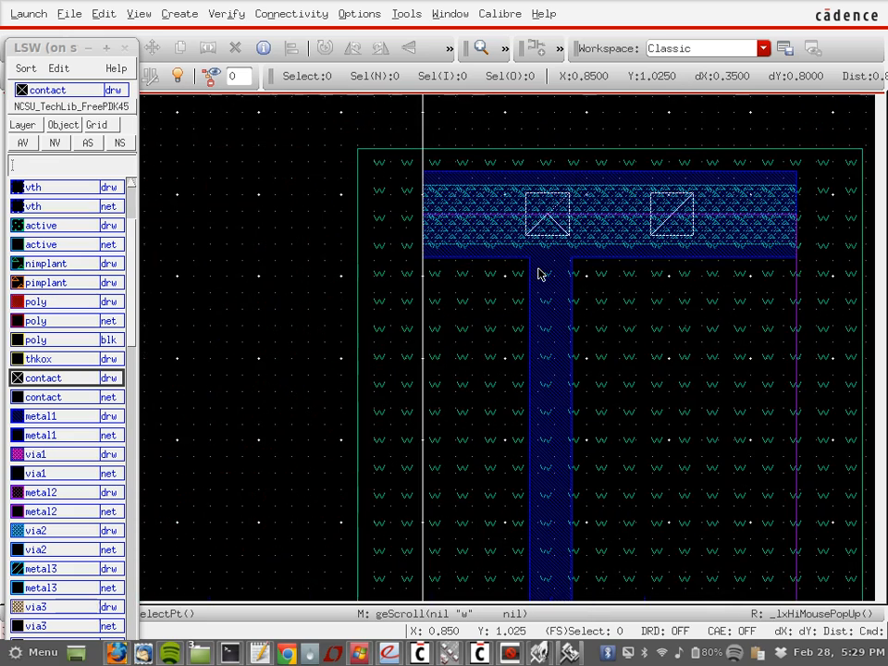
scroll(538, 273, "down", 2, "ctrl")
scroll(539, 274, "down", 1, "ctrl")
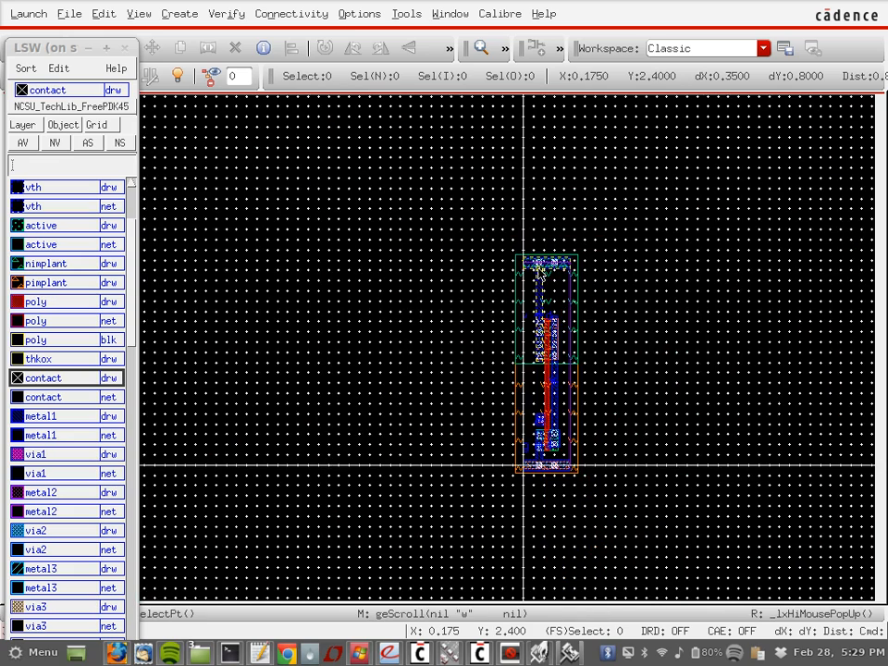
scroll(539, 274, "right", 1, "shift")
scroll(426, 348, "up", 1, "ctrl")
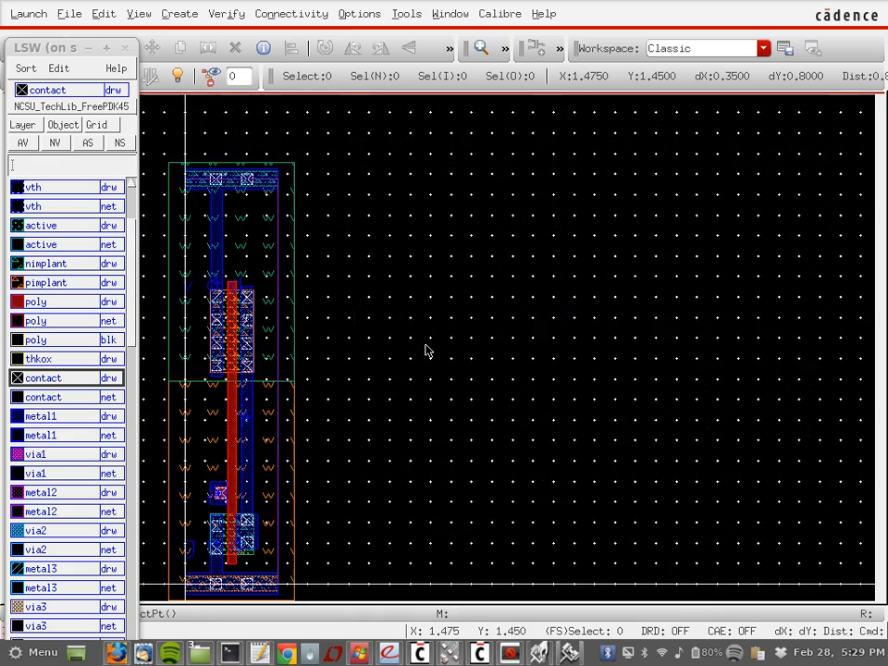
scroll(426, 348, "left", 1, "shift")
scroll(426, 349, "down", 1)
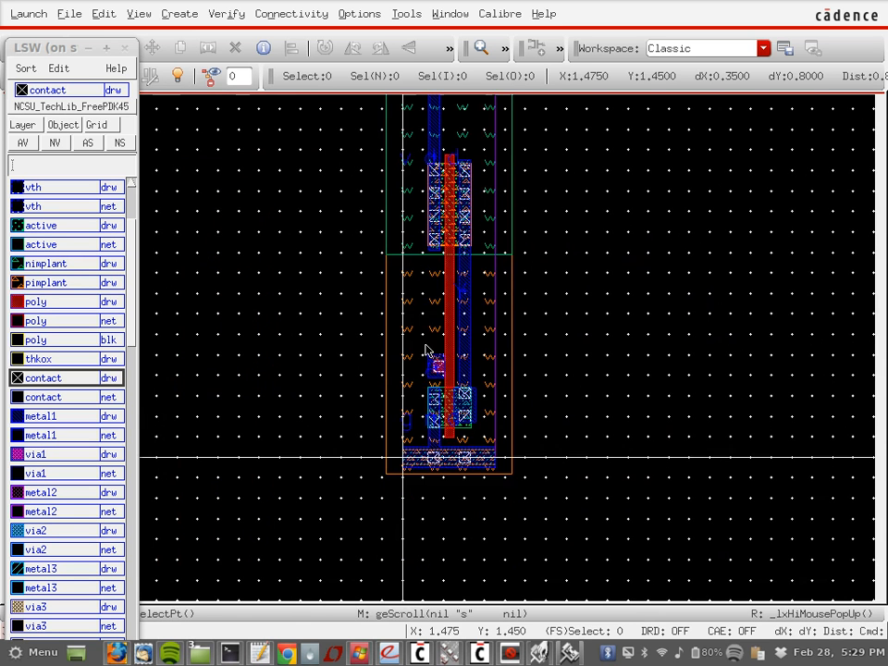
scroll(427, 348, "up", 1)
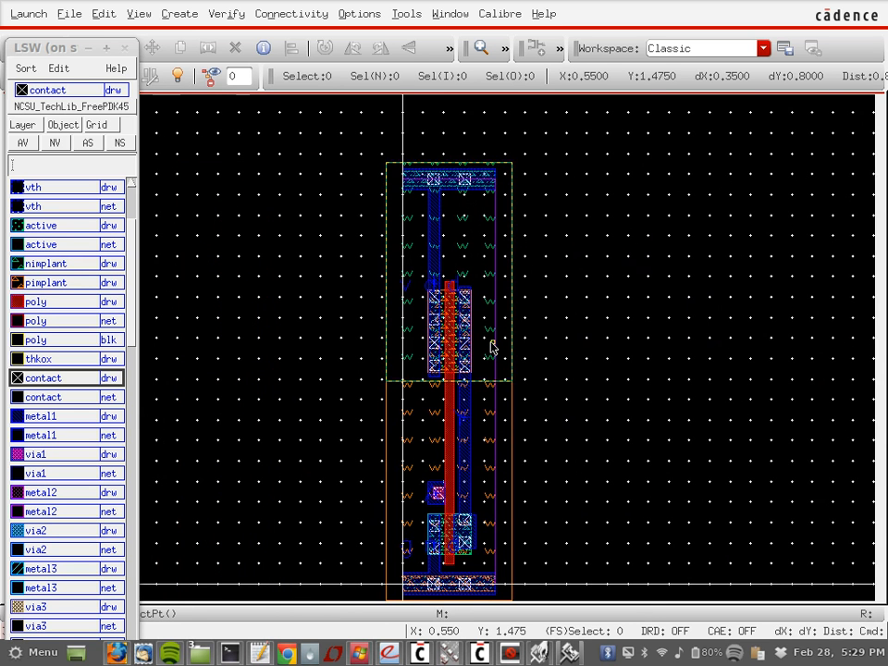
scroll(491, 346, "up", 2, "ctrl")
scroll(491, 346, "up", 1)
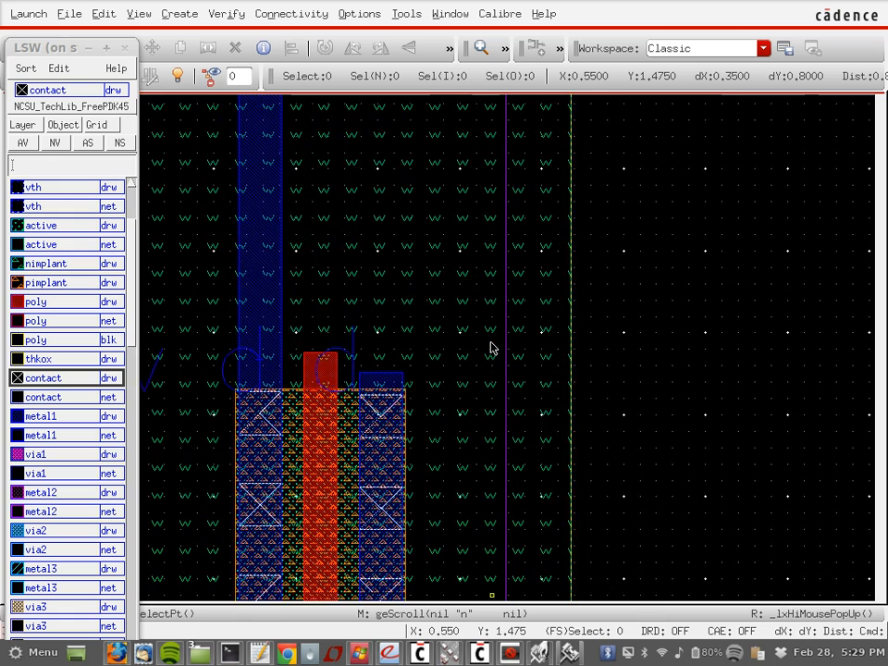
scroll(489, 346, "down", 2)
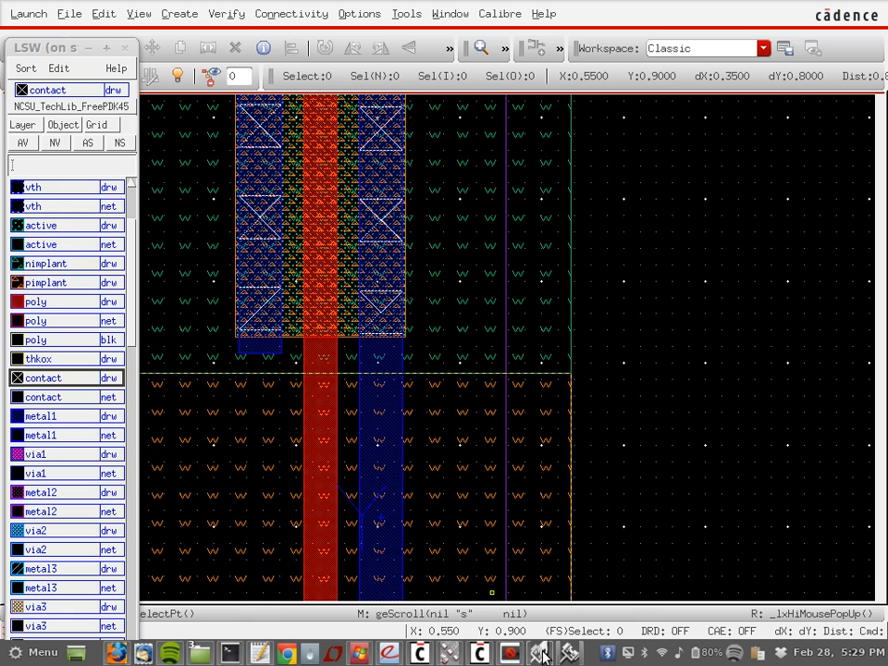
key("f")
key("r")
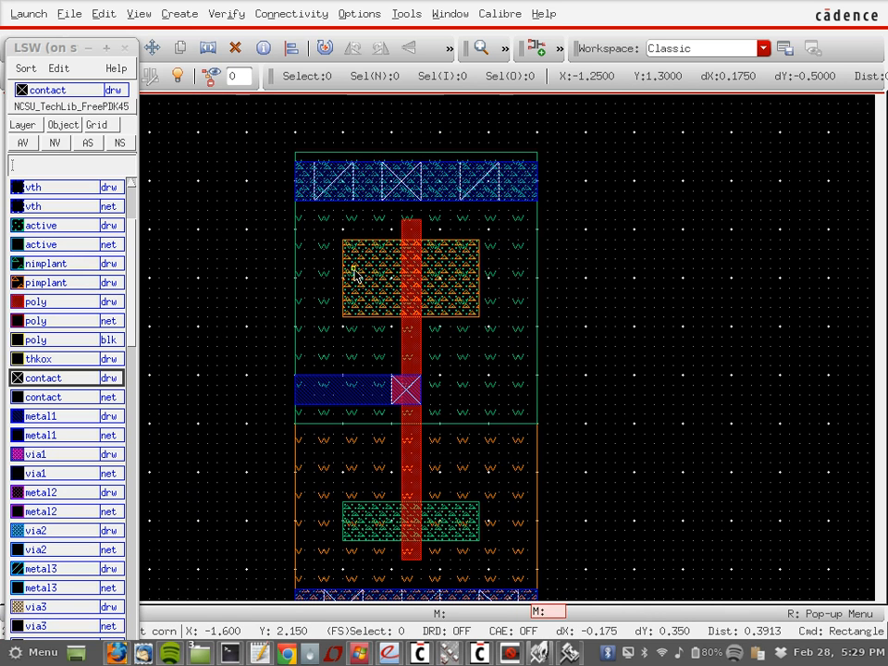
Step: Make metal1 the drawing layer and start the rectangle command with R
left_click(257, 317)
key("Escape")
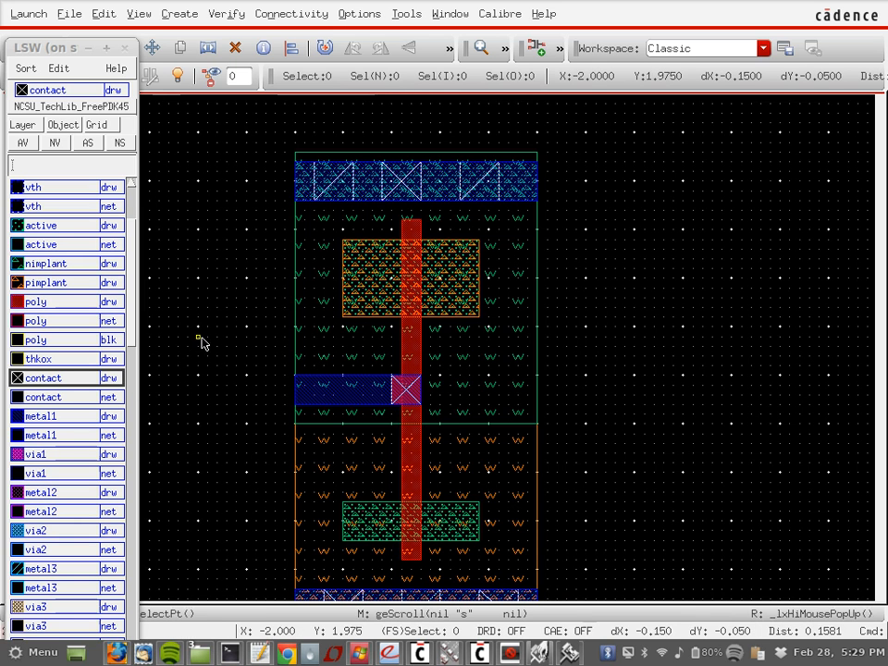
left_click(79, 415)
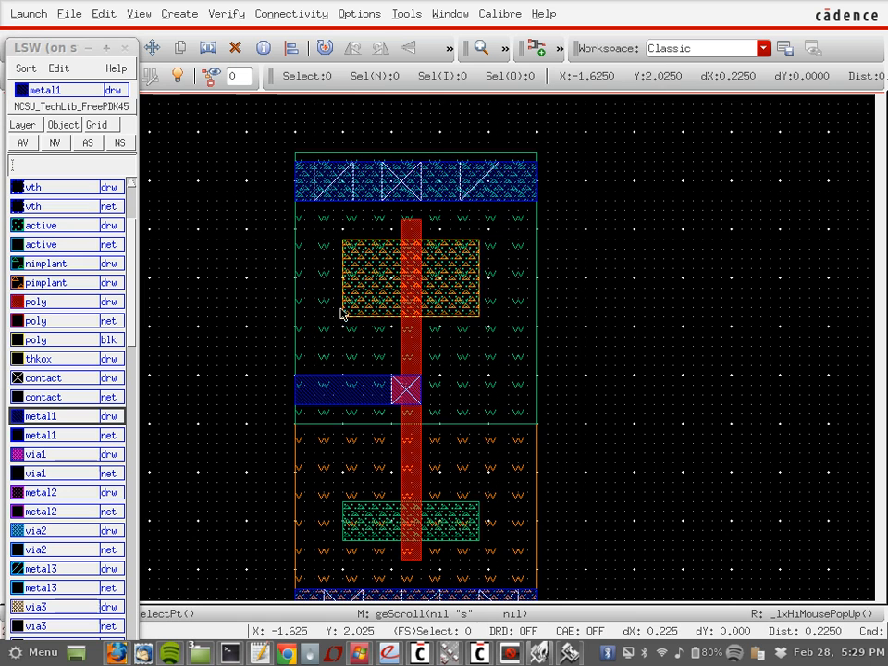
left_click(368, 243)
left_click(333, 310)
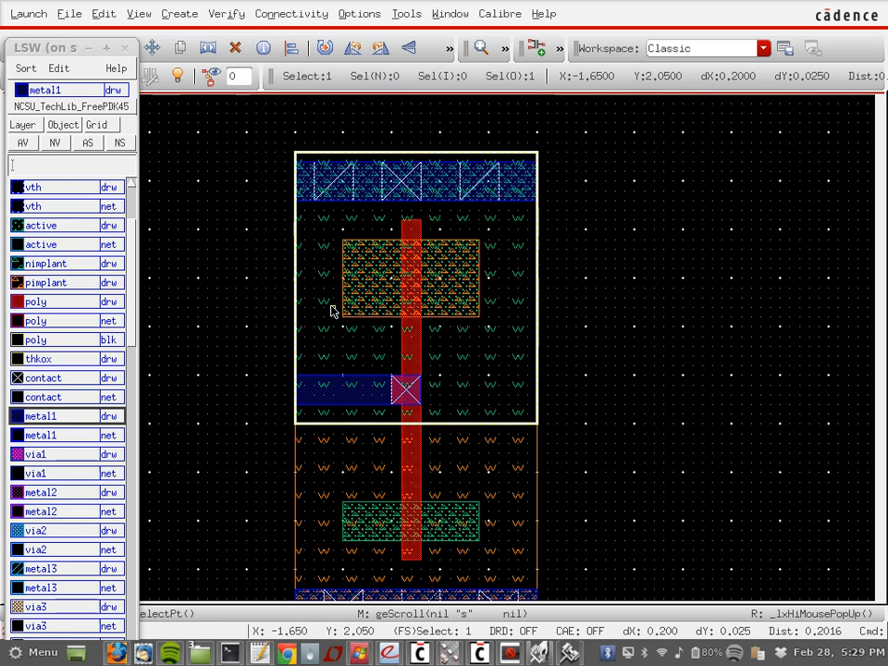
key("r")
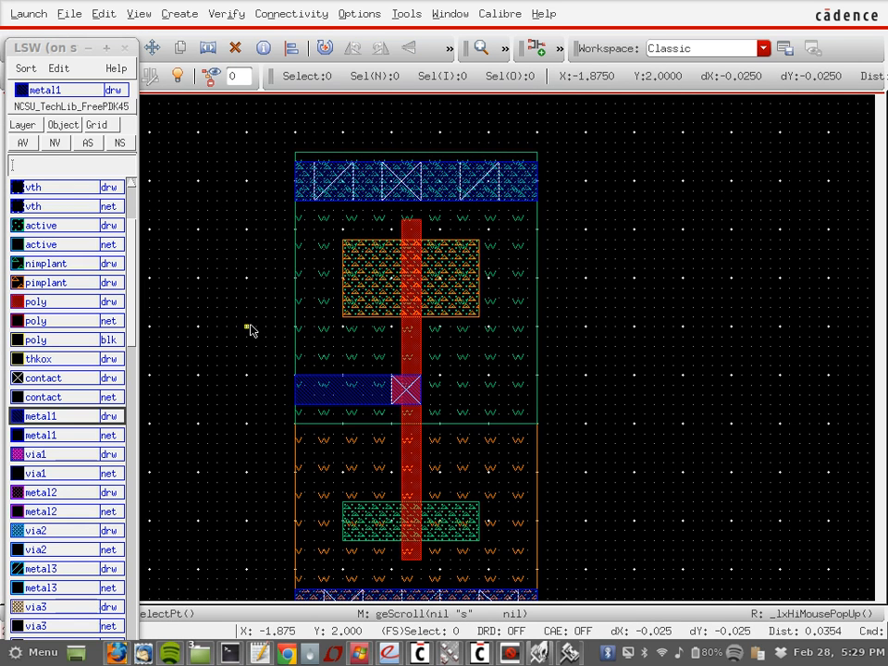
Step: Draw metal1 strips tying the upper active to the top rail and the lower active to the bottom rail
left_click(343, 318)
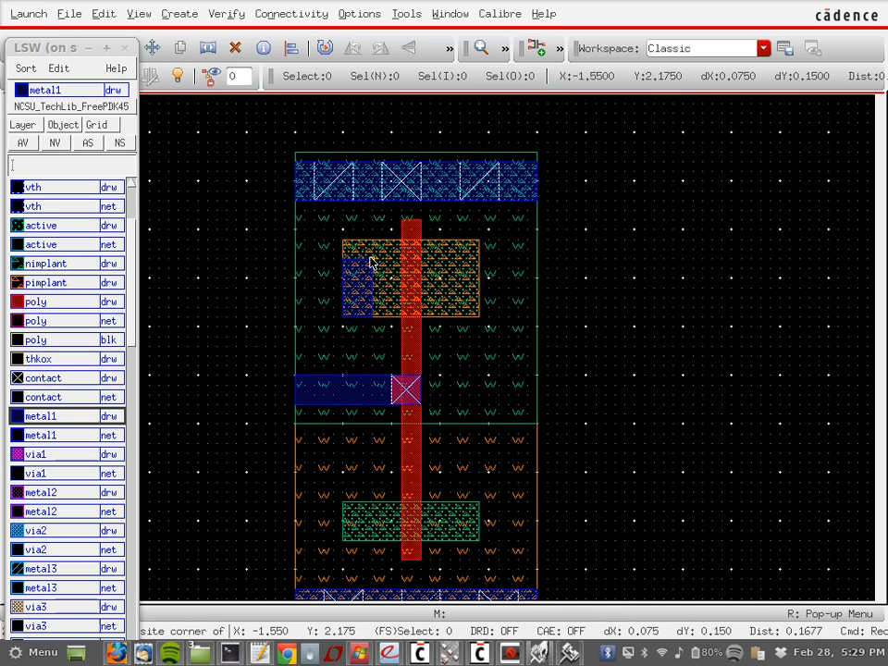
left_click(380, 203)
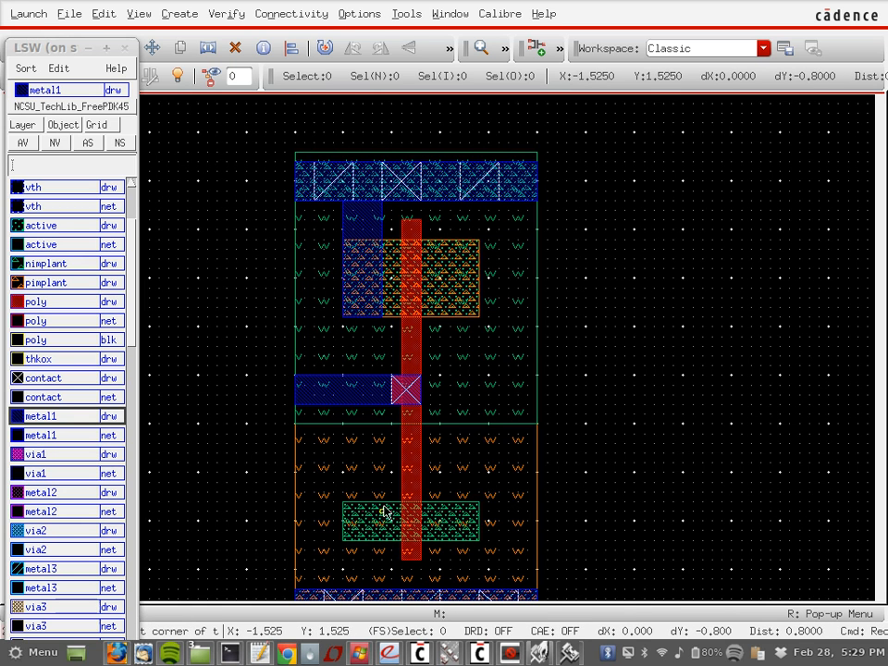
scroll(385, 511, "down", 2)
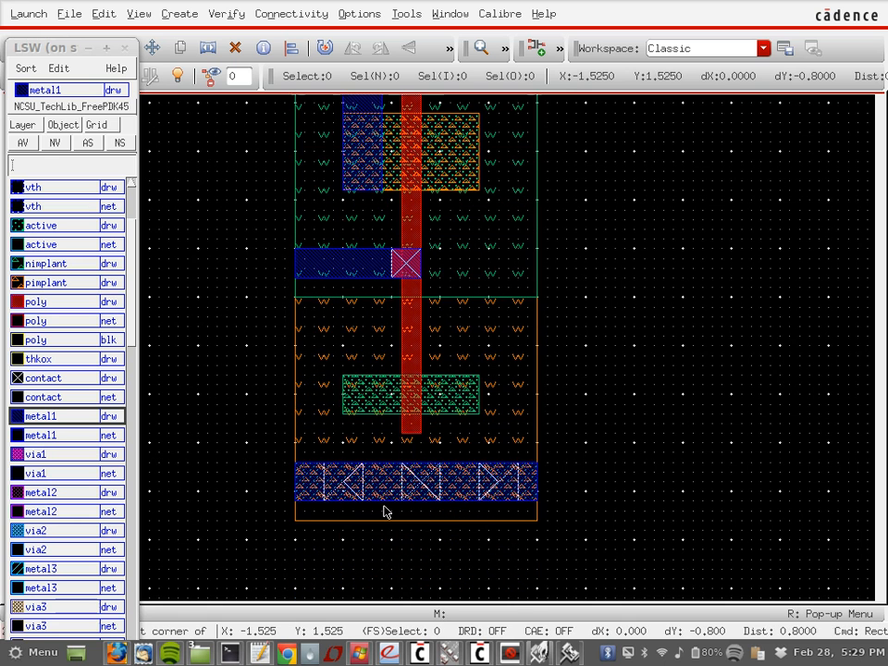
left_click(343, 381)
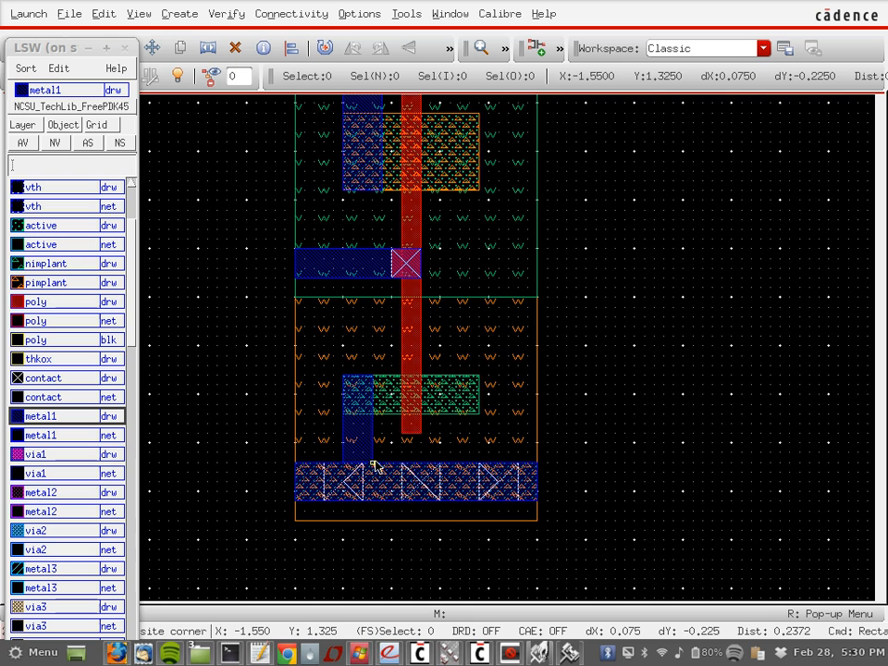
left_click(375, 467)
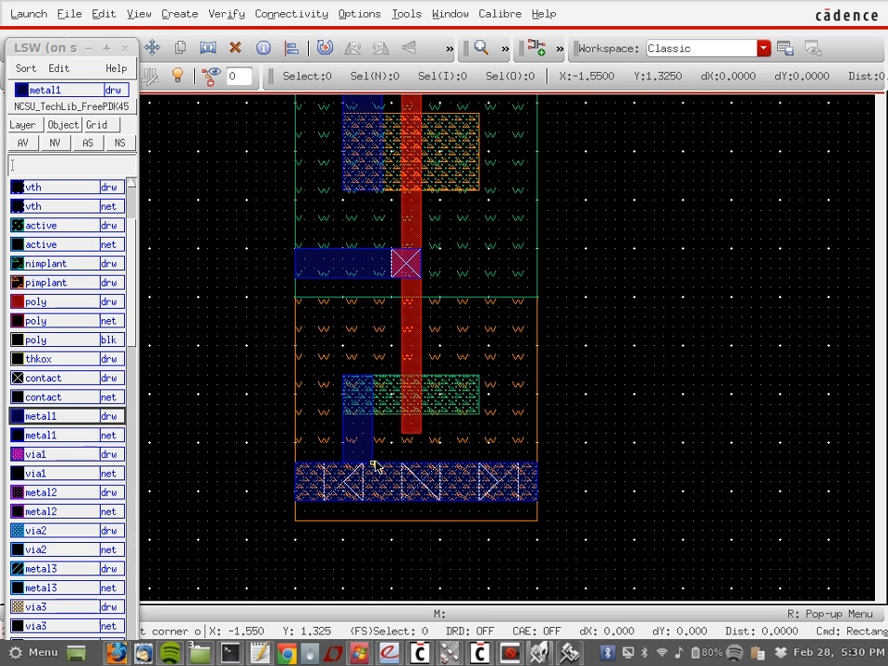
Step: Join the two drains with a vertical metal1 strip, then make contact the drawing layer
left_click(449, 115)
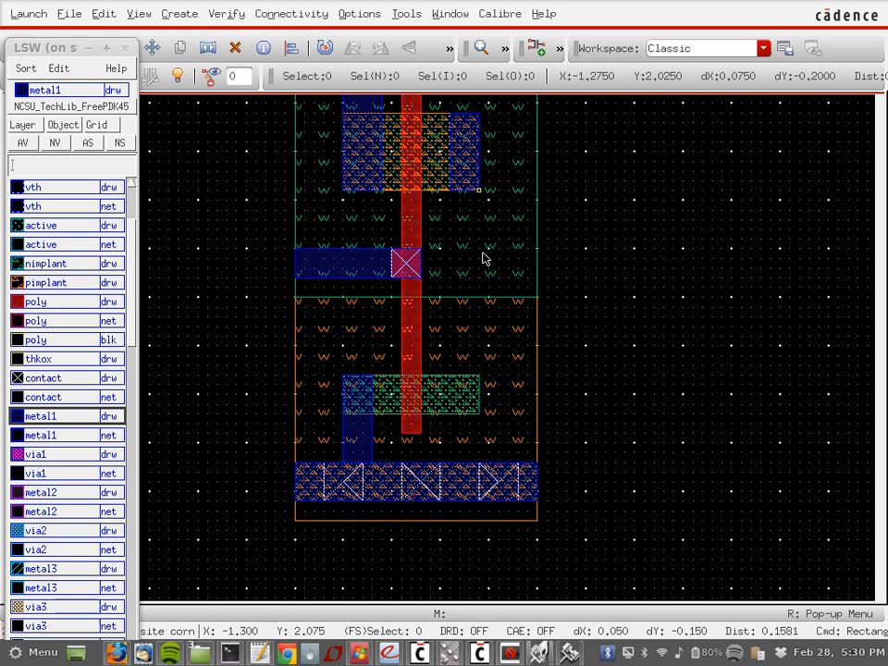
left_click(480, 379)
scroll(619, 268, "up", 2)
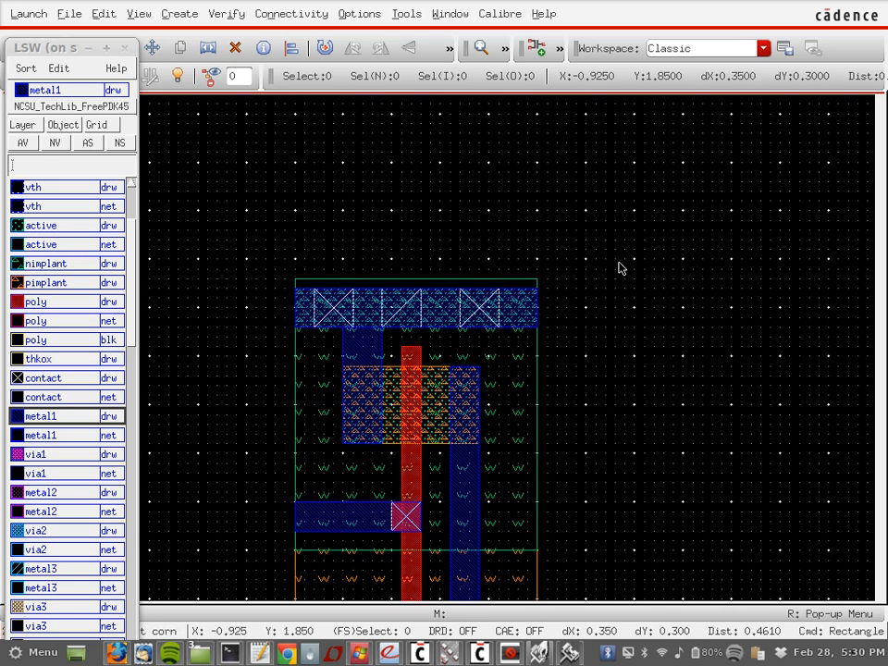
scroll(621, 268, "down", 1)
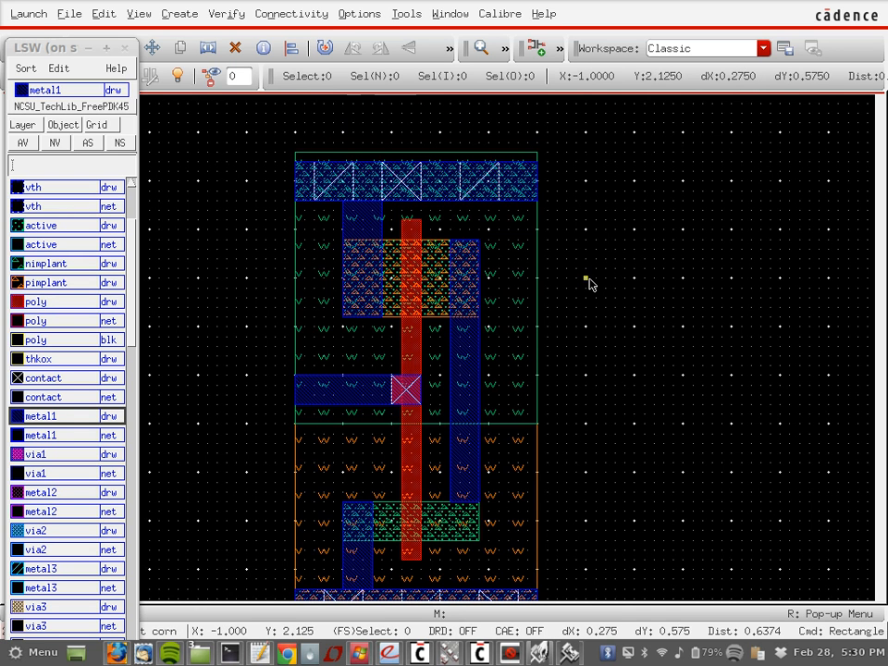
left_click(586, 279)
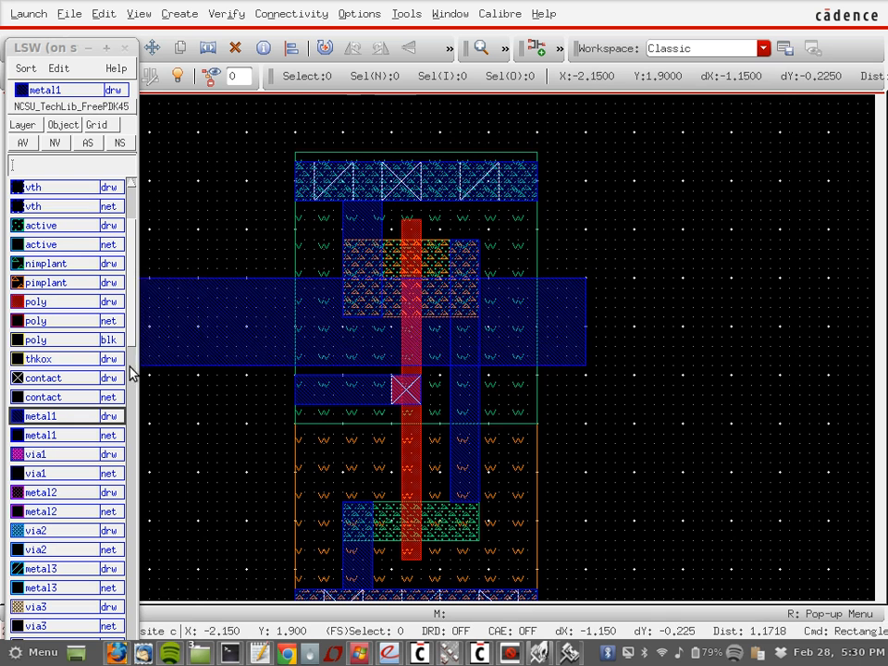
key("Escape")
left_click(50, 379)
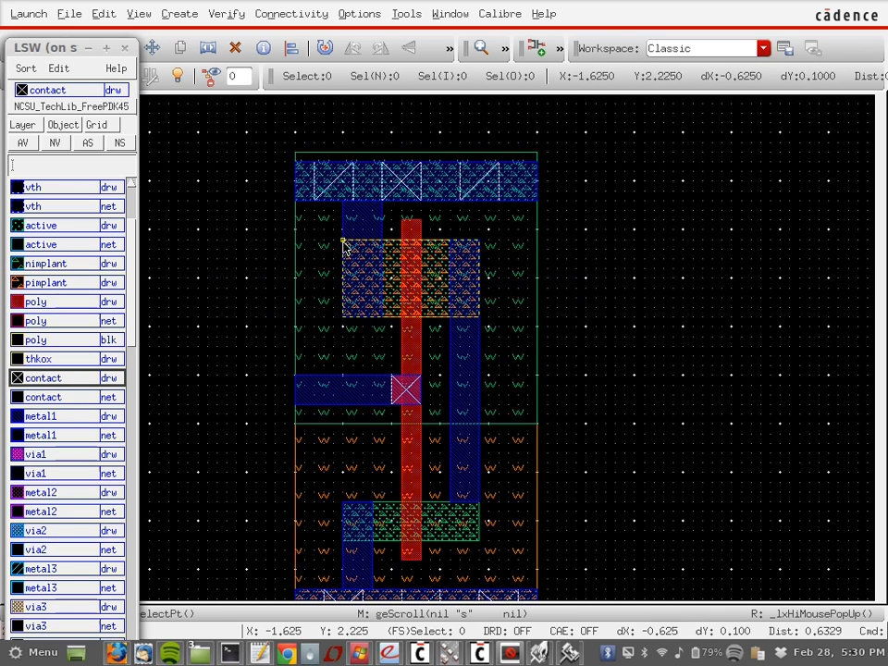
Step: Draw contact rectangles on the upper active's left and right ends and the lower active's left end
left_click(368, 288)
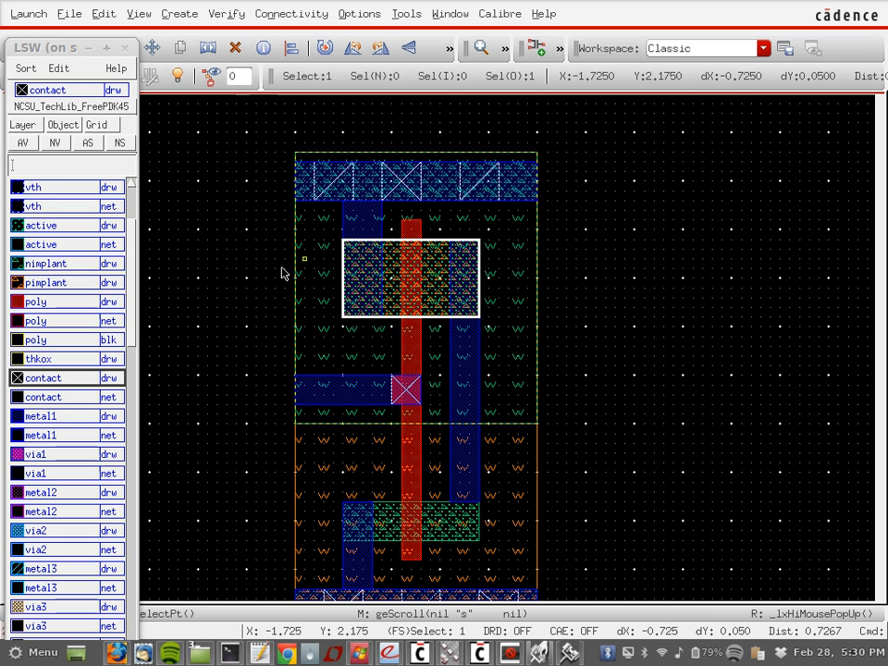
key("r")
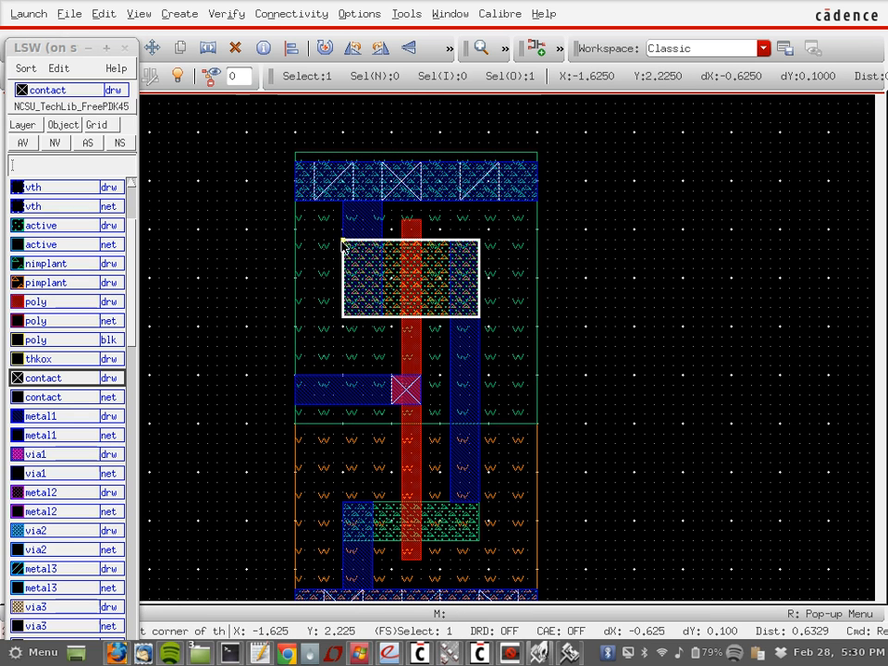
left_click(343, 243)
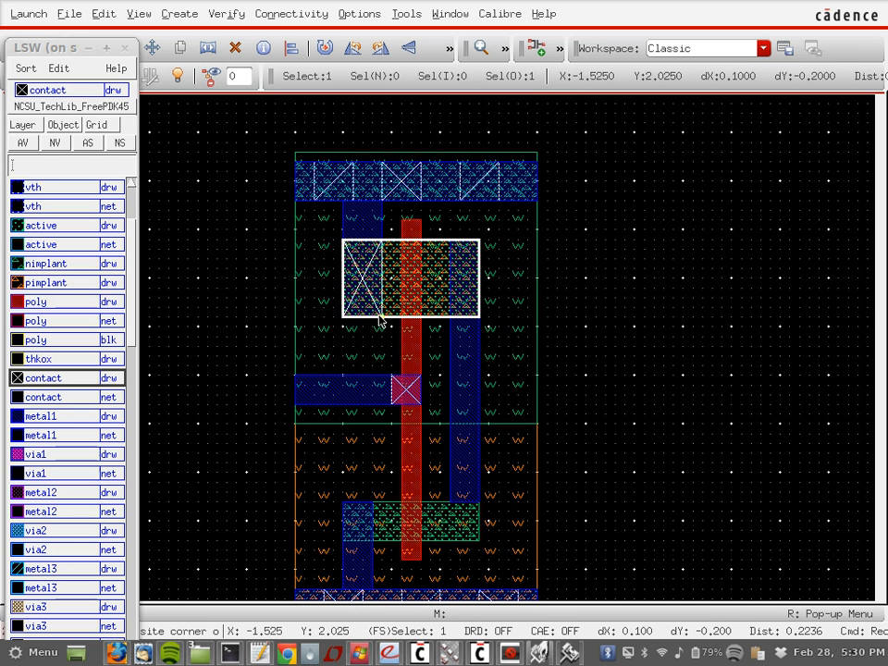
left_click(343, 503)
left_click(370, 543)
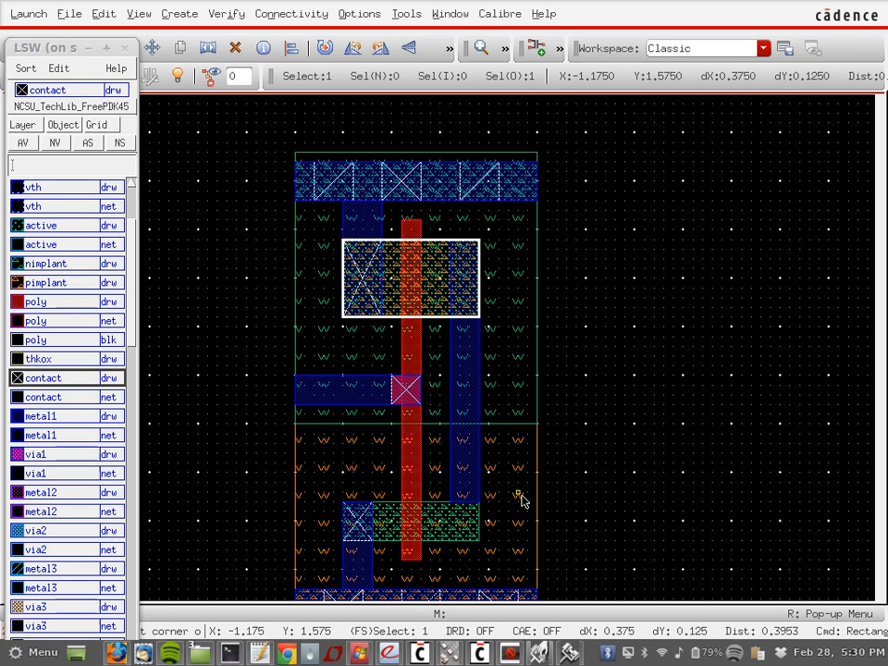
left_click(451, 240)
left_click(480, 318)
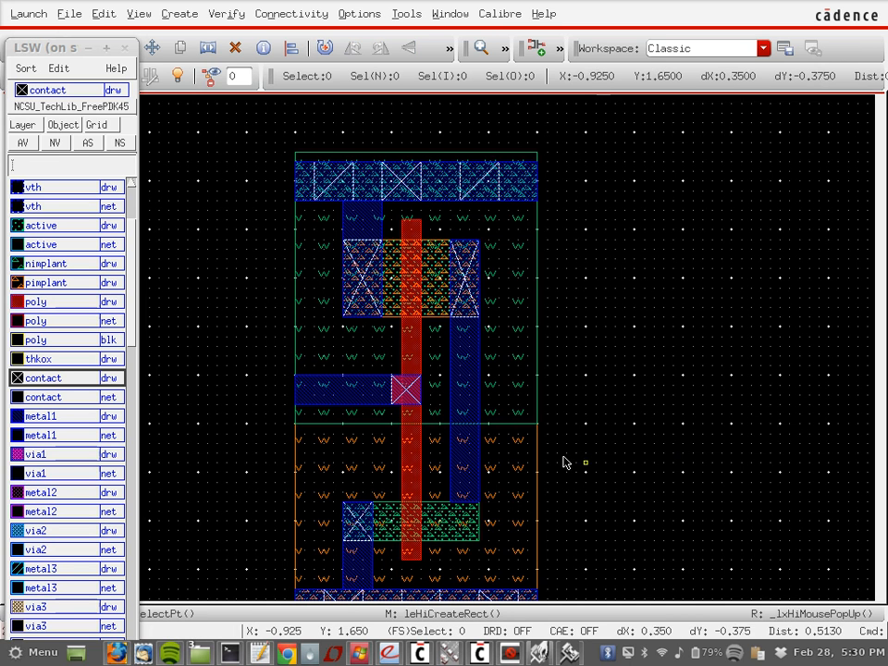
key("s")
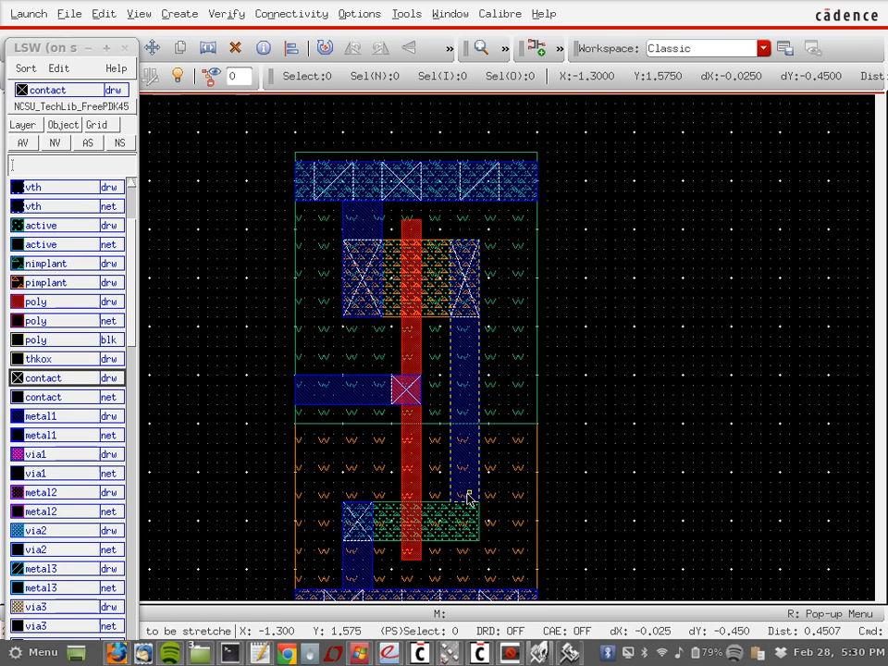
Step: Add a metal1 patch over the lower drain at the lower active's right end
left_click(55, 416)
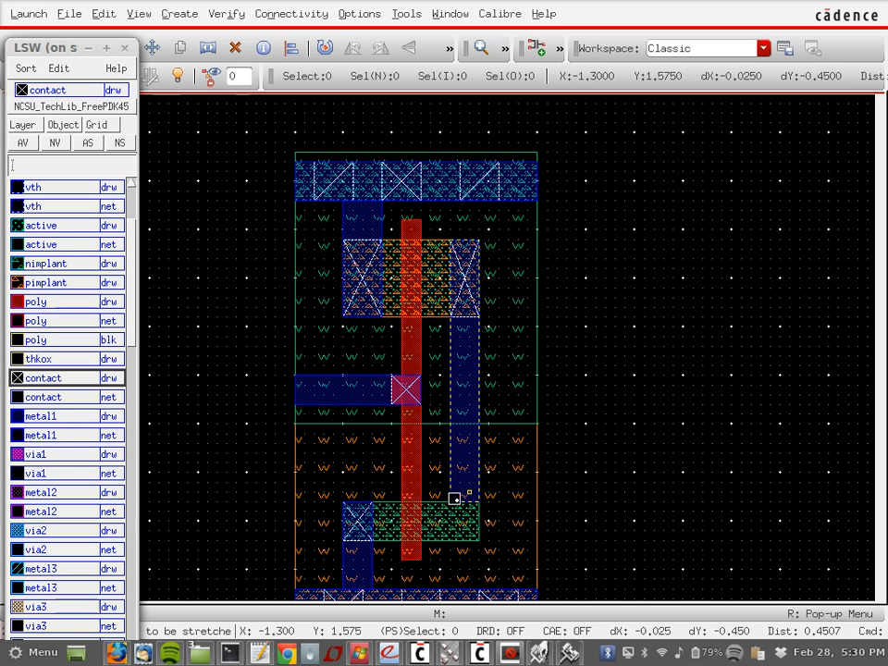
key("r")
left_click(449, 501)
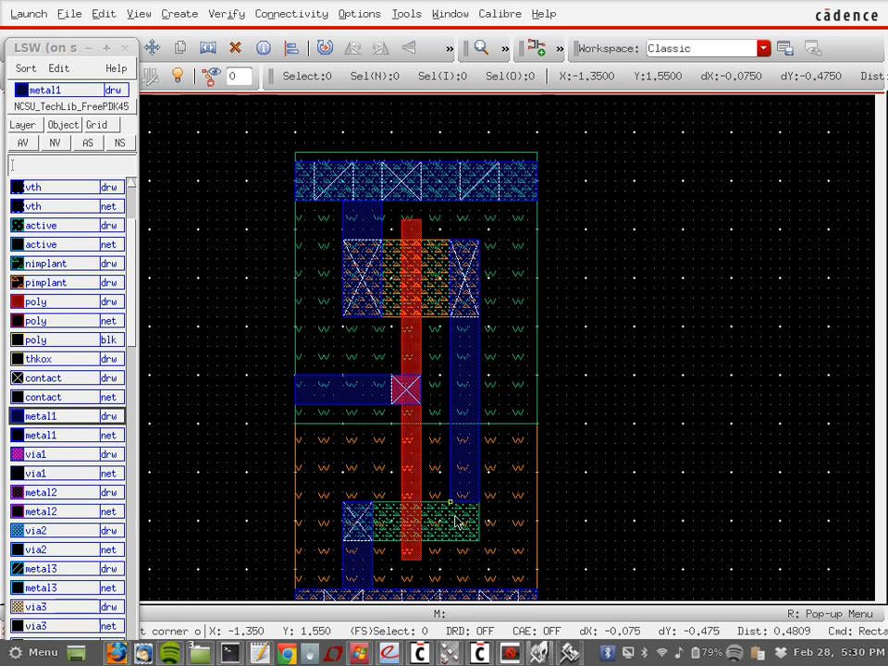
left_click(478, 541)
key("Escape")
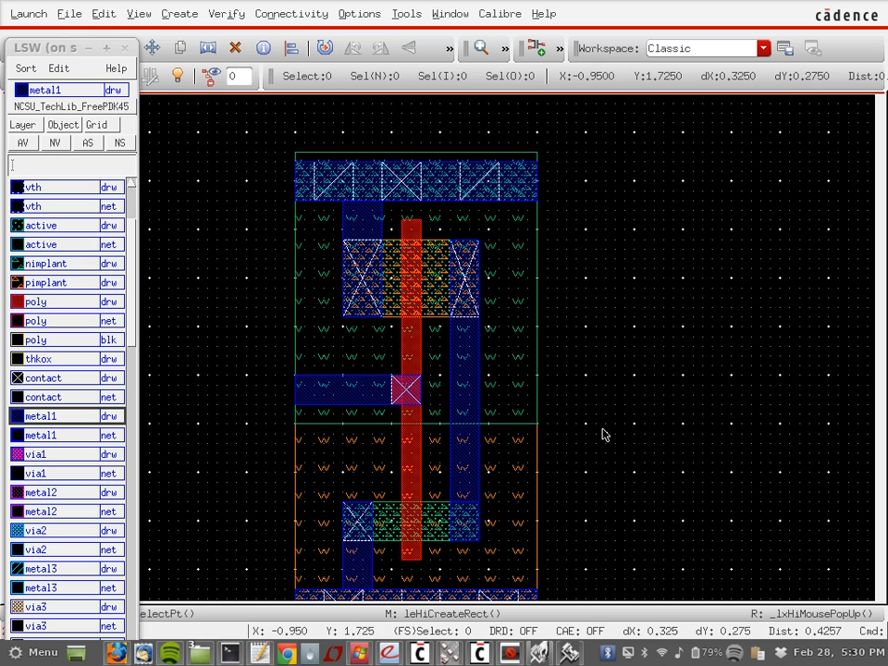
Step: Place a contact over the lower active's right end beneath the new metal1 patch
left_click(70, 376)
key("r")
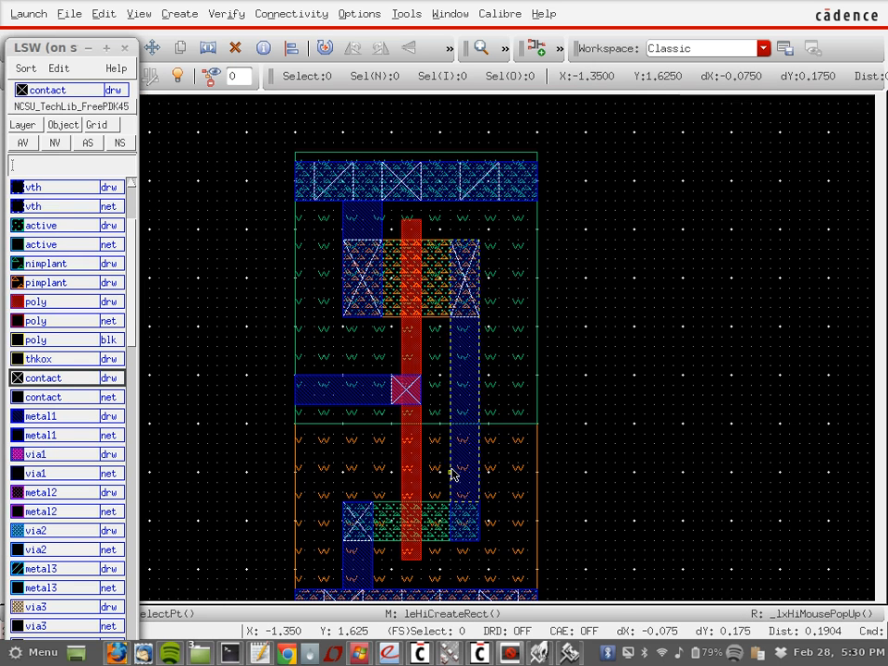
key("Escape")
left_click(450, 505)
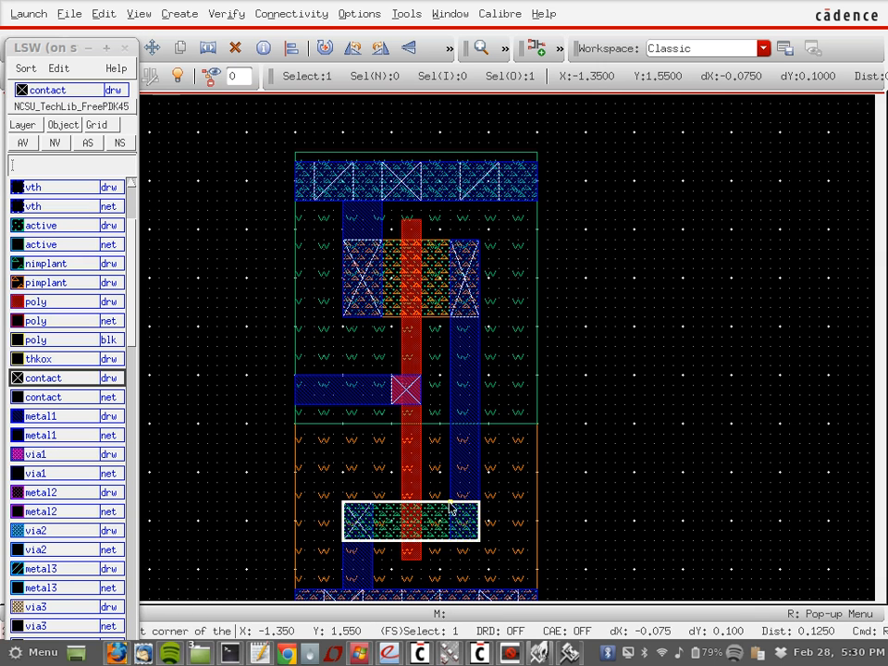
left_click(450, 504)
left_click(479, 541)
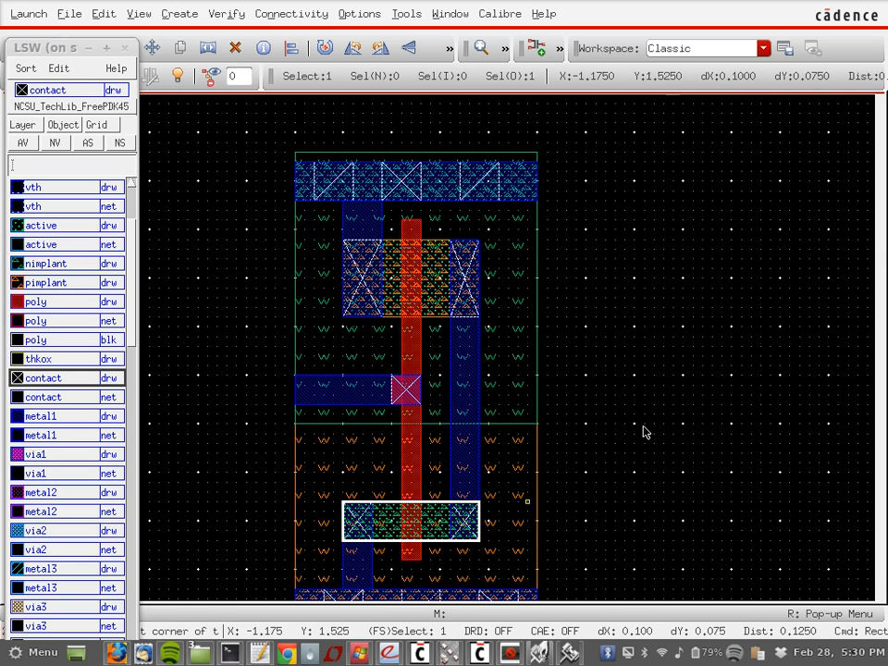
key("Escape")
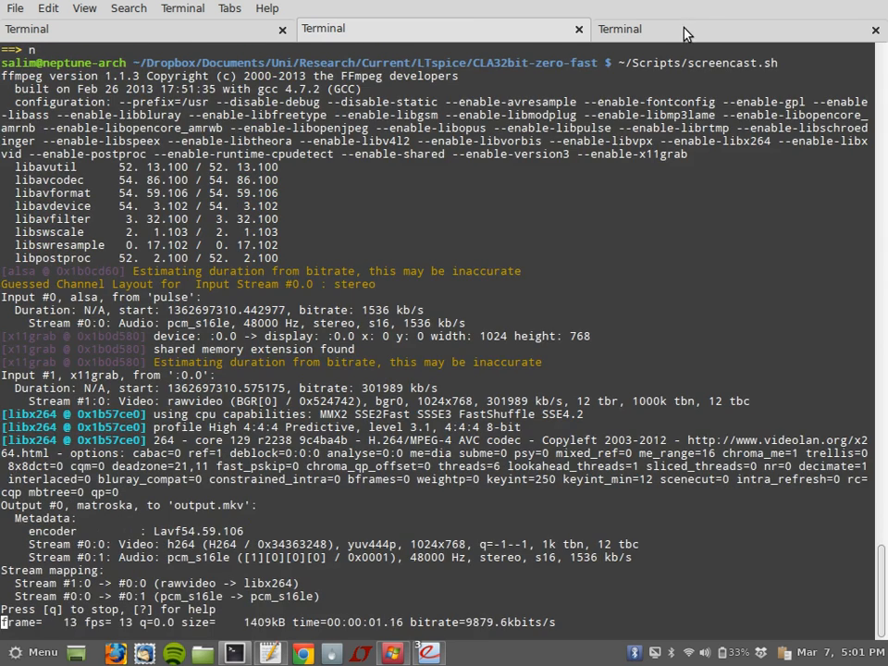
Step: Switch to the third Terminal tab with the fresh shell prompt
left_click(683, 27)
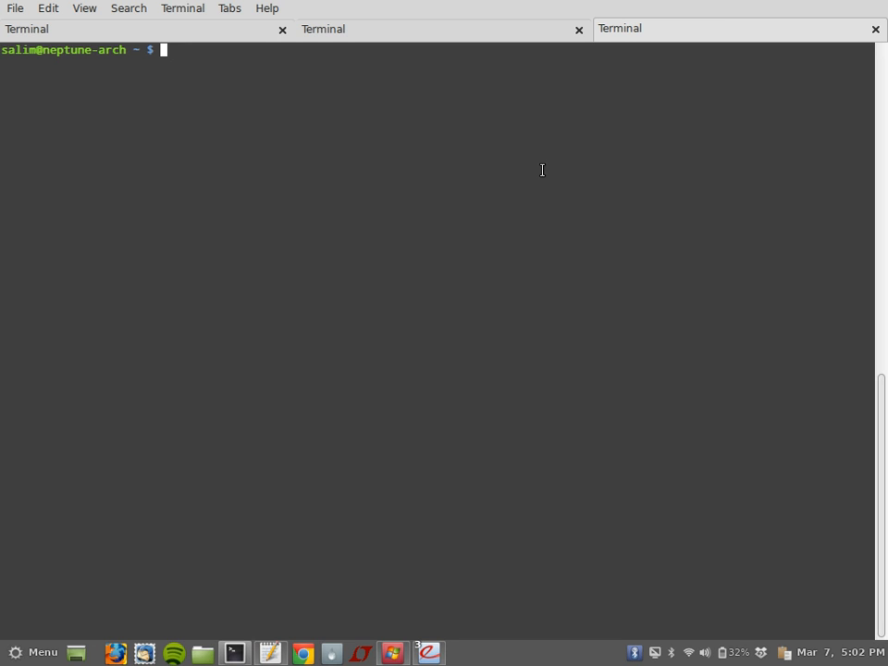
Step: Log in to swamp46.cacs.louisiana.edu with ssh -Y using the lab account
type("ss h")
key("BackSpace")
key("BackSpace")
type("h -")
type("X")
key("BackSpace")
type("Y")
type("snf3346@swamp")
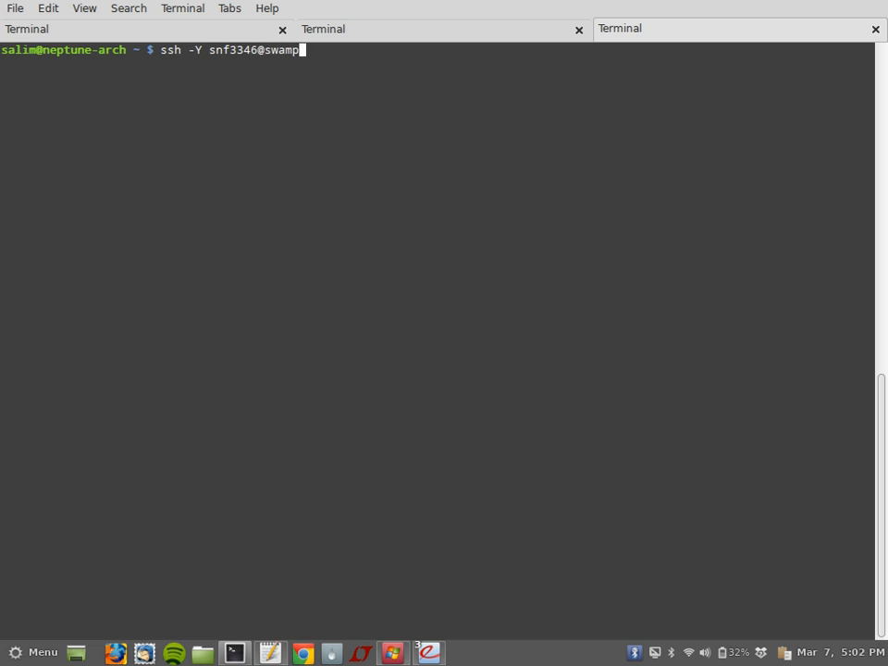
type("46.cacs.louisi")
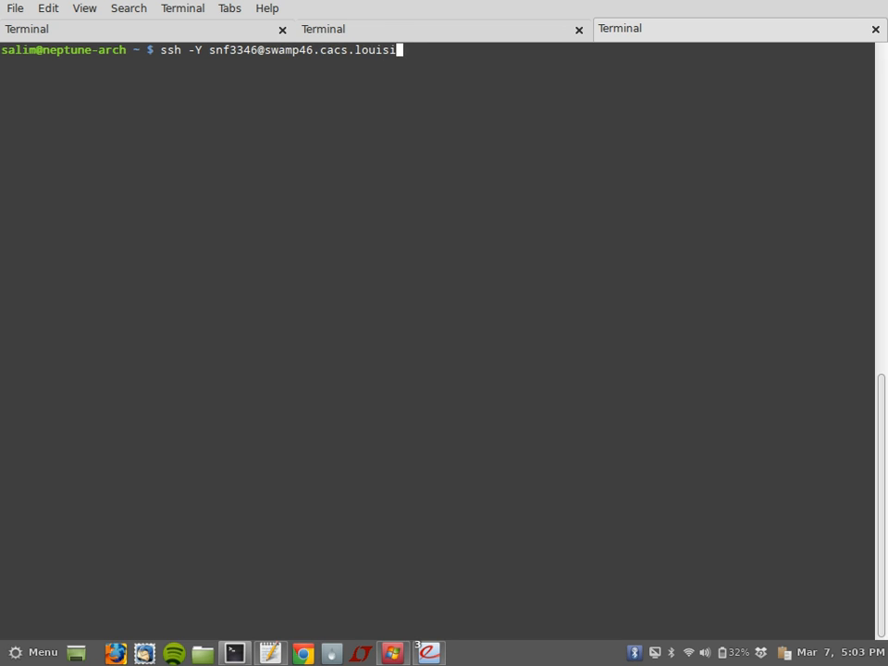
type("an.edu")
key("Left")
key("Left")
key("Left")
key("Left")
key("Left")
key("BackSpace")
key("Right")
key("Left")
type("a")
key("Right")
type("a")
key("End")
key("Return")
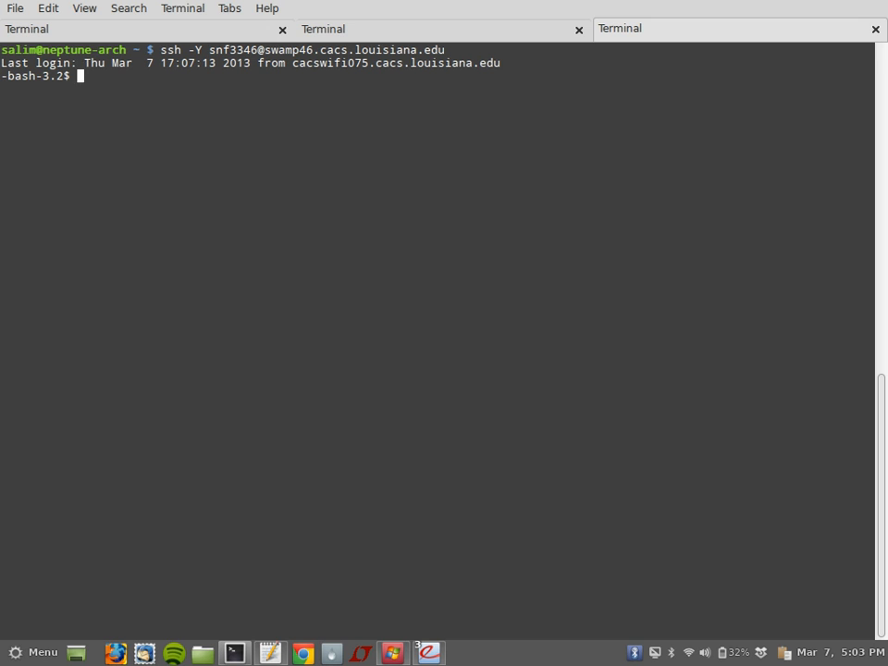
Step: Switch to tcsh, change into CADwork/csce586-sp13/lab1, and run cadsetup45
type("tcsh")
key("Return")
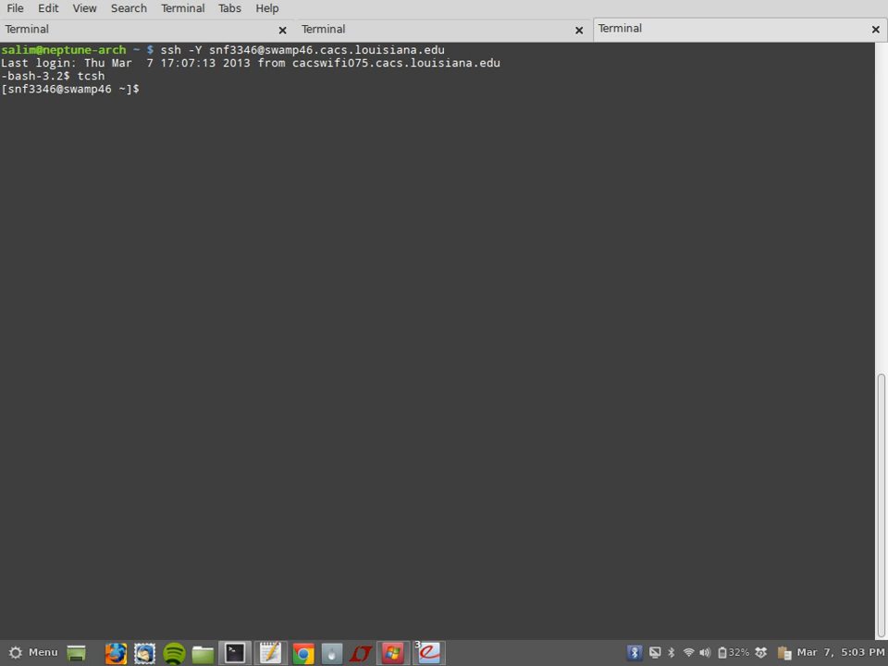
type("cd CA")
key("Tab")
type("sce")
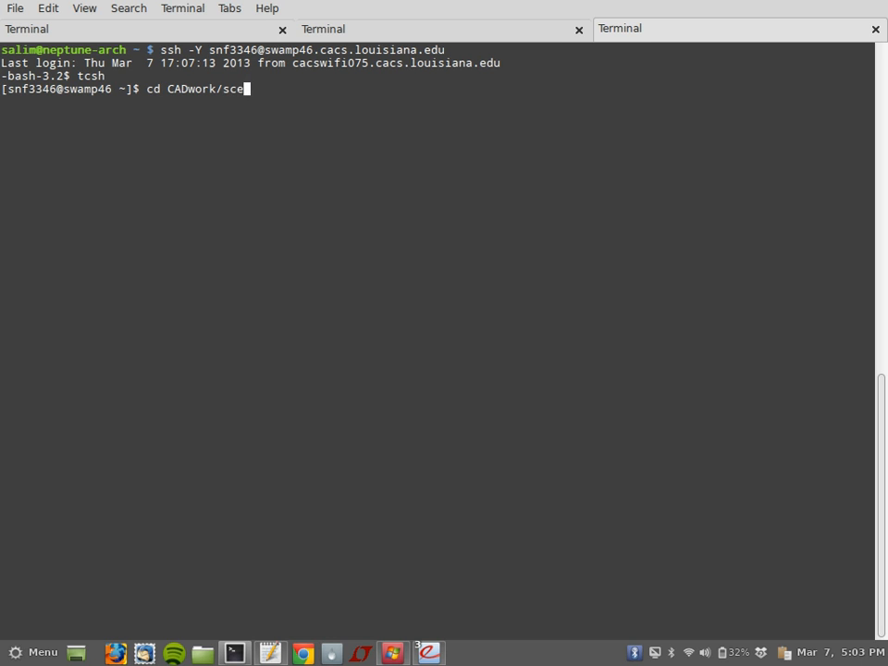
key("BackSpace")
key("BackSpace")
key("BackSpace")
type("csce586")
key("Tab")
type("lab")
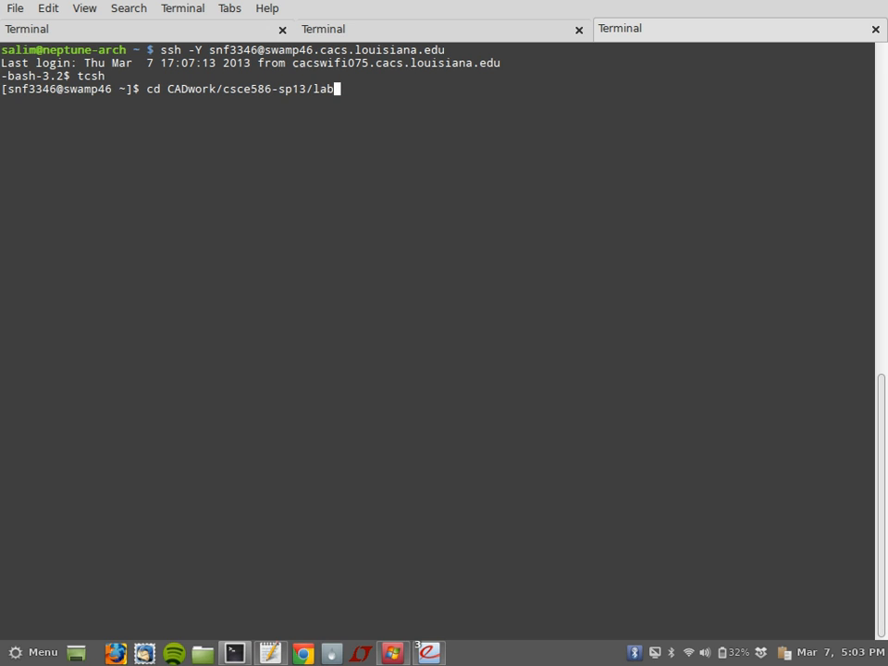
key("Tab")
key("Return")
type("cad")
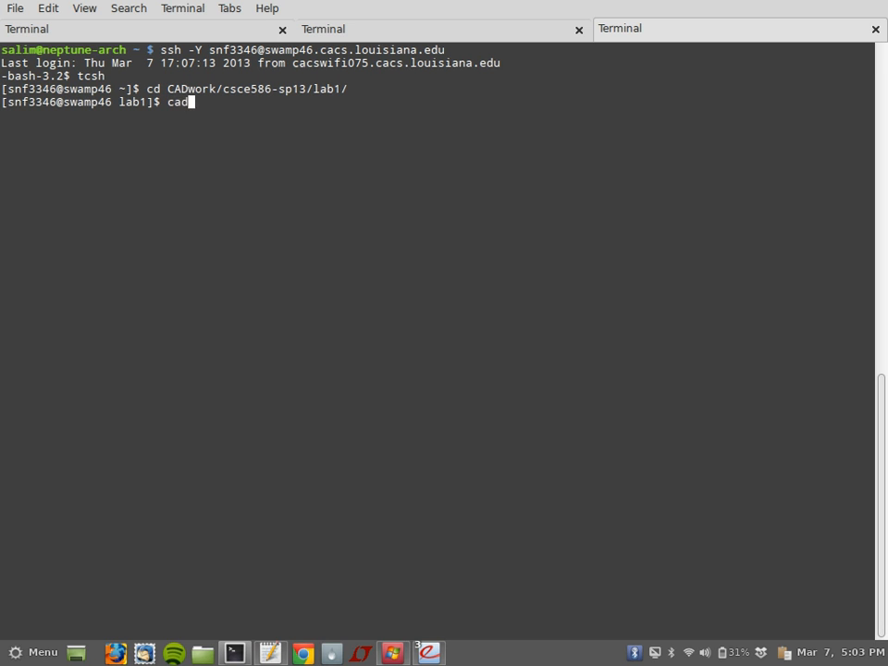
type("setup45")
key("Return")
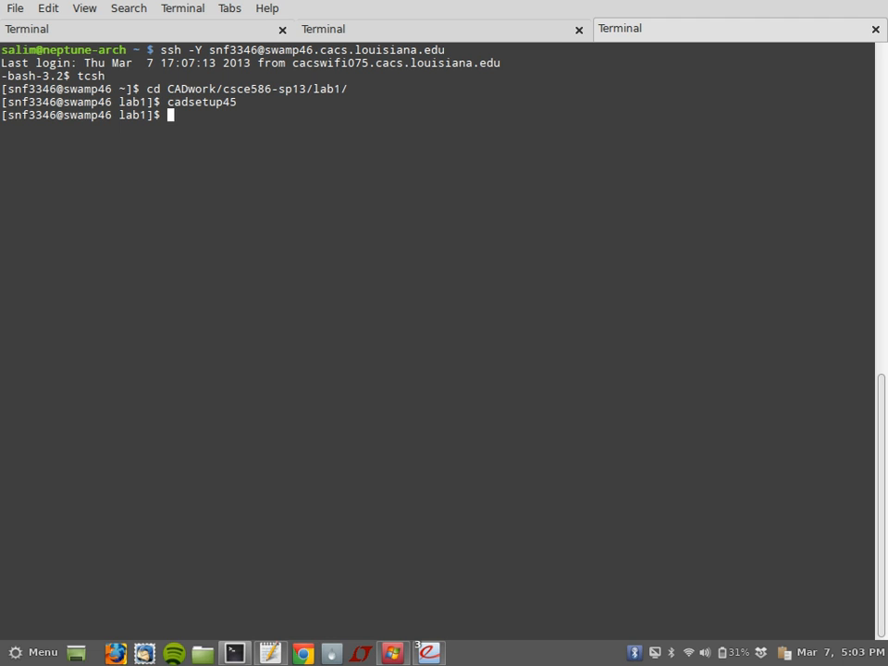
Step: Launch Virtuoso in the background with 'virtuoso &'
type("virtuoso &")
key("Return")
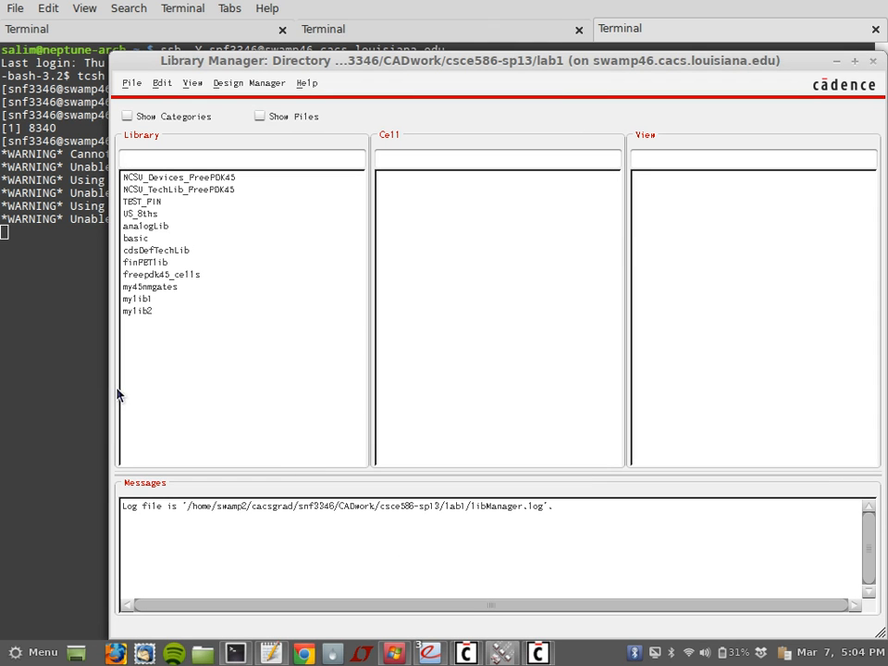
Step: Create a test library named sdfdsfsd, cancelling the technology library attachment
left_click(129, 299)
left_click(129, 312)
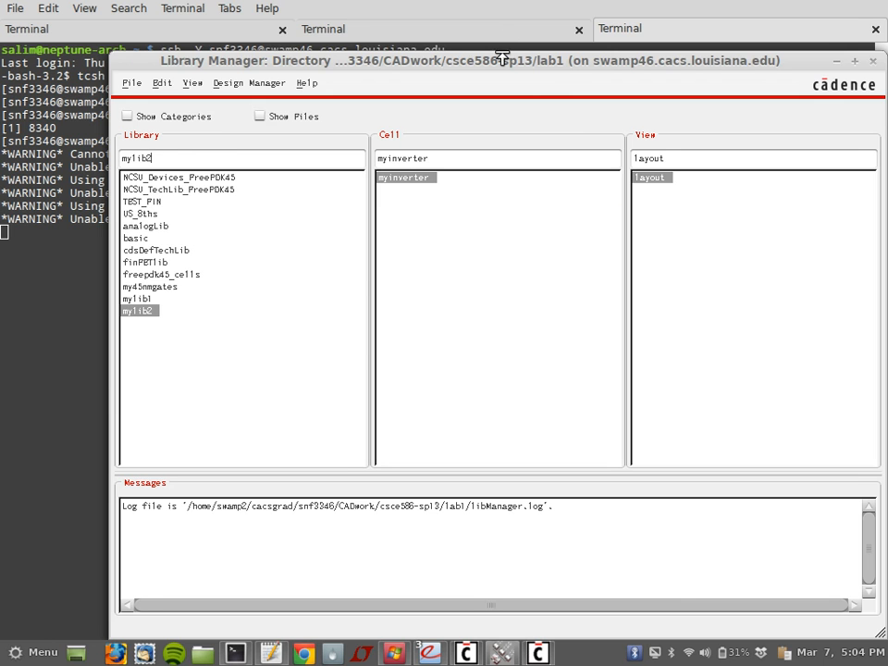
left_click_drag(500, 67, 442, 28)
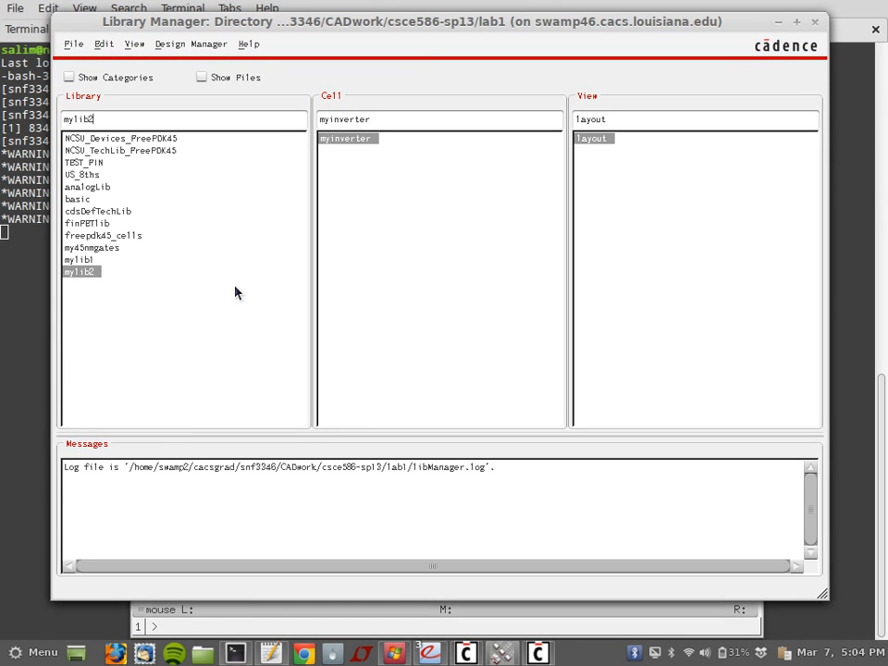
left_click(74, 44)
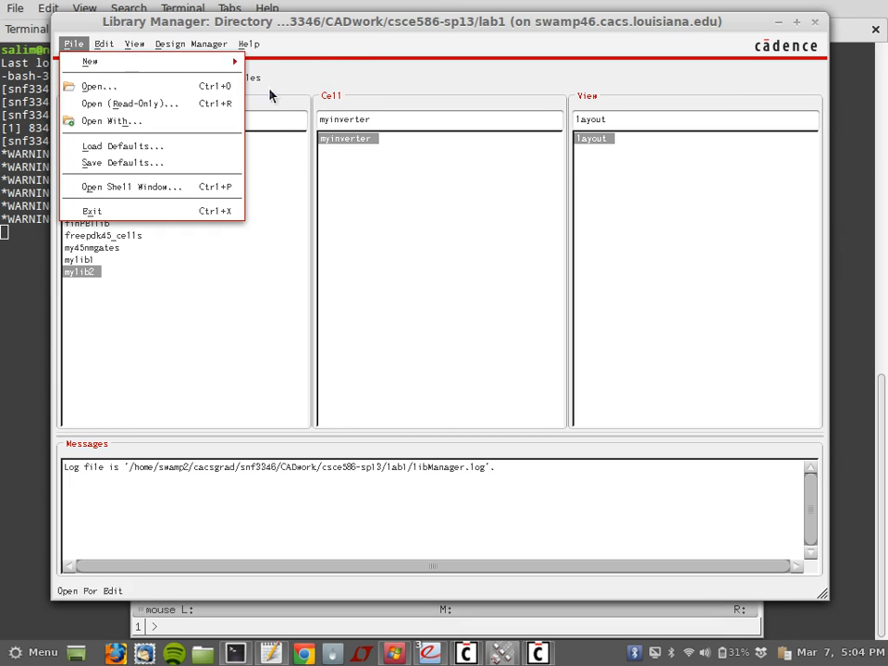
mouse_move(185, 61)
left_click(254, 63)
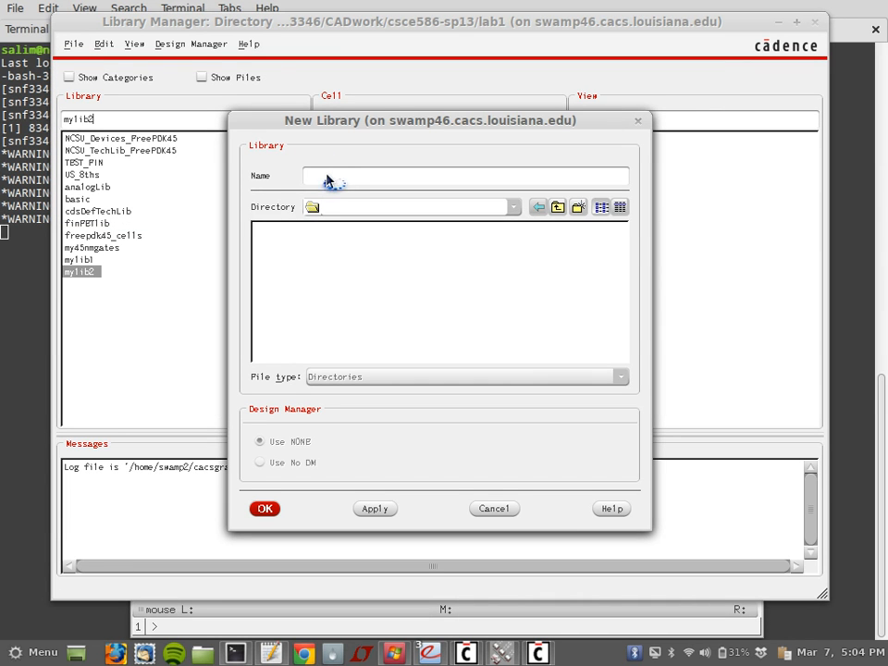
type("sdfdsfsd")
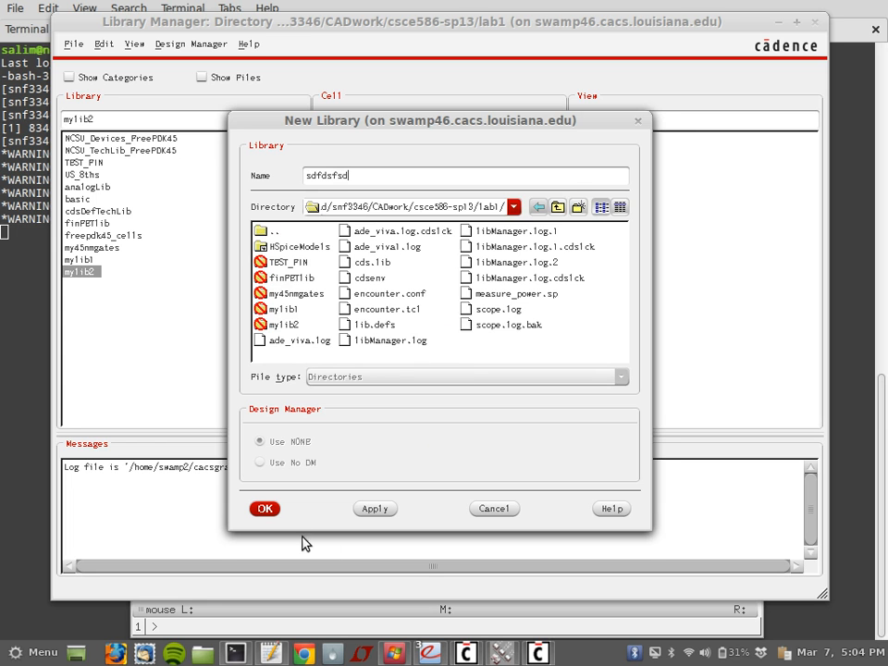
left_click(272, 509)
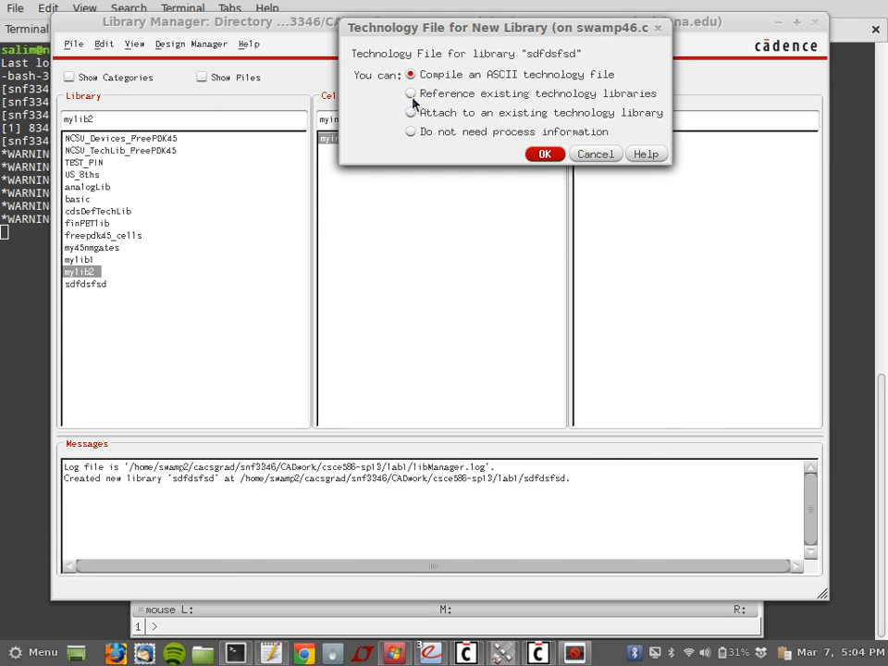
left_click_drag(499, 33, 362, 91)
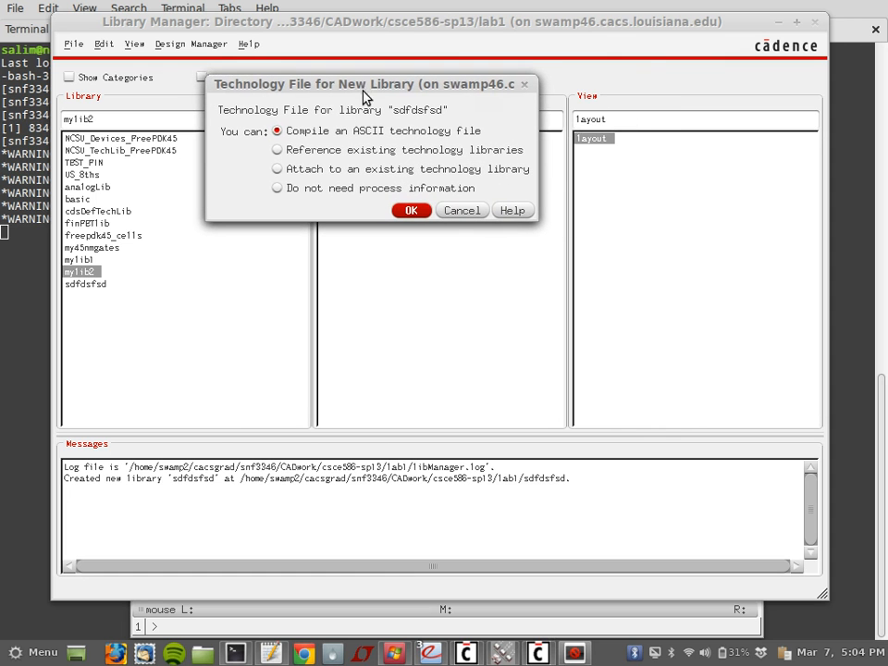
left_click(277, 170)
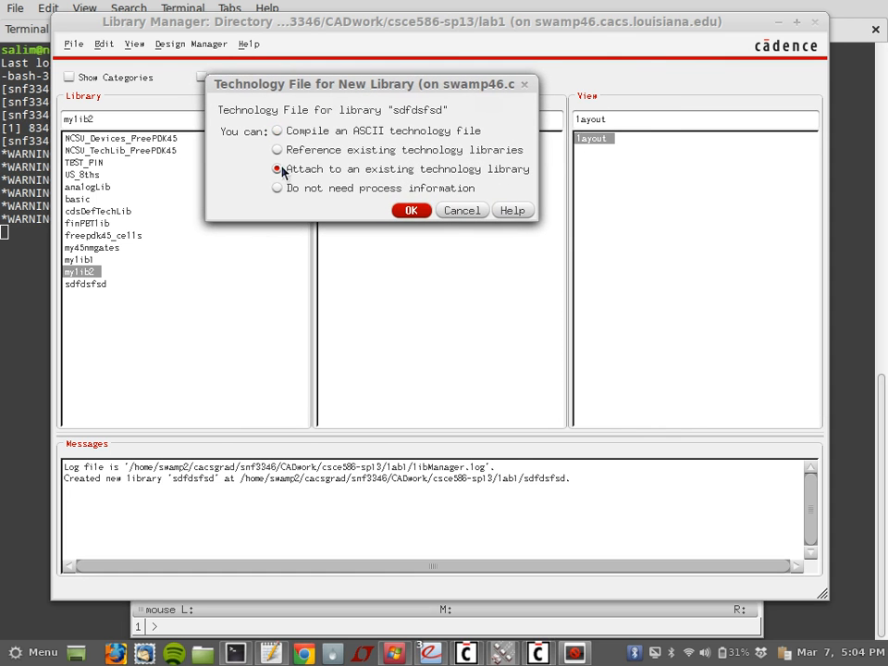
left_click(407, 211)
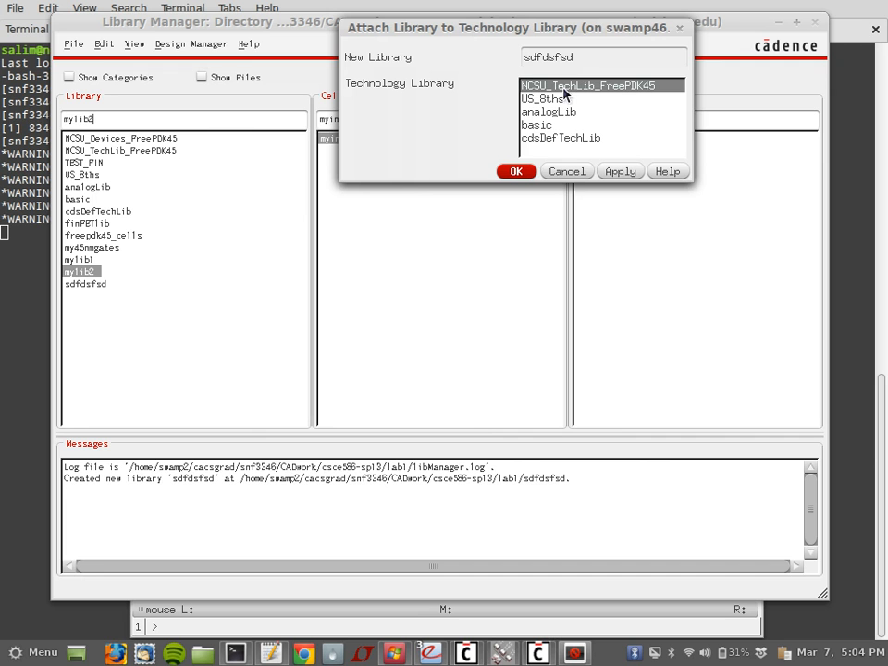
left_click(558, 172)
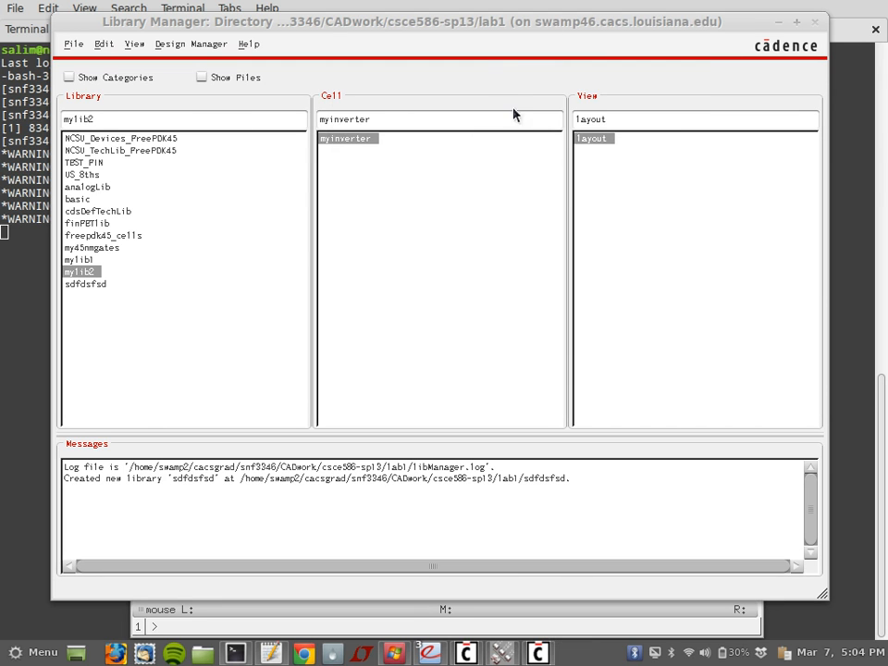
Step: Delete the sdfdsfsd library and select mylib2's myinverter layout
left_click(88, 285)
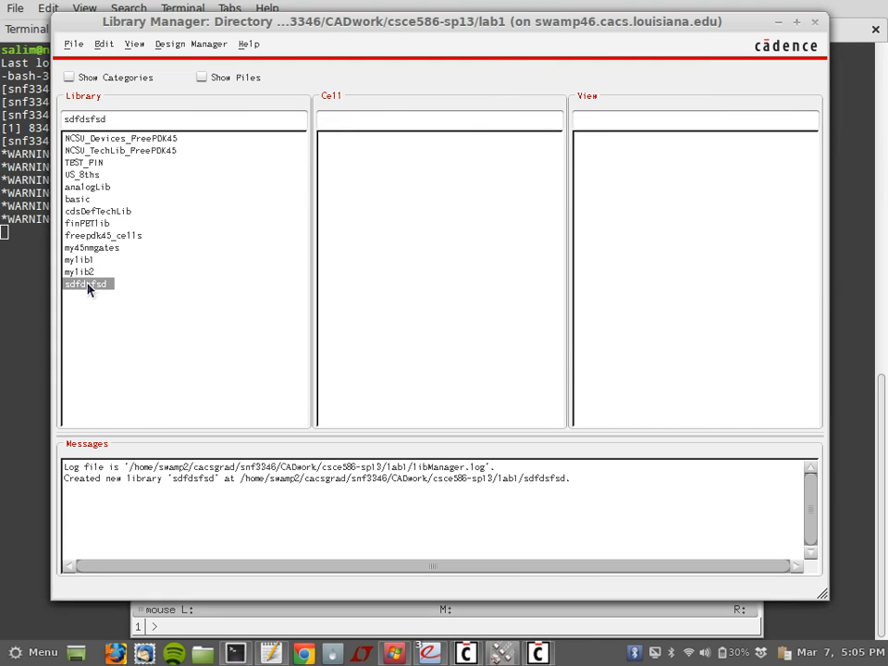
right_click(88, 285)
left_click(71, 334)
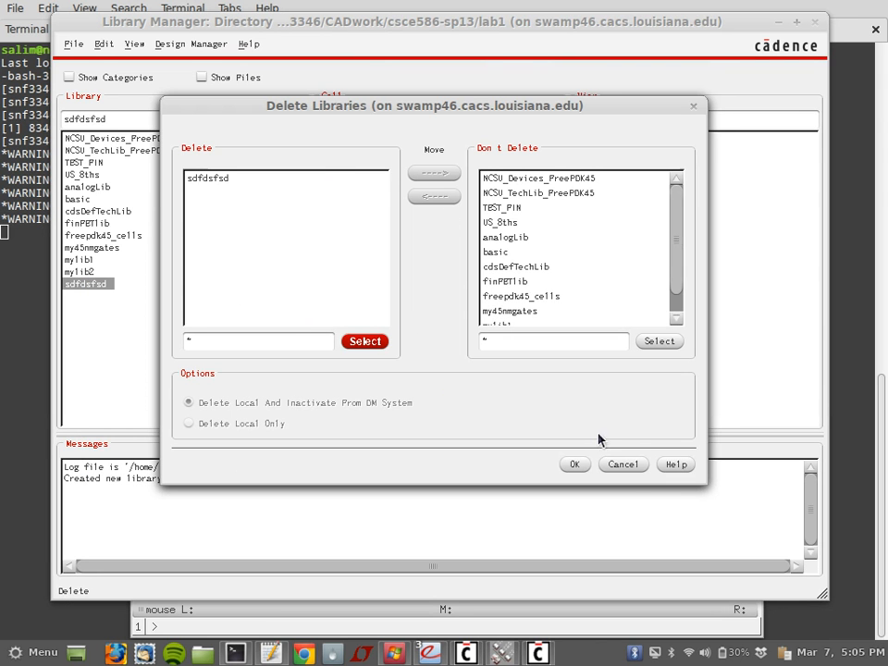
left_click(574, 465)
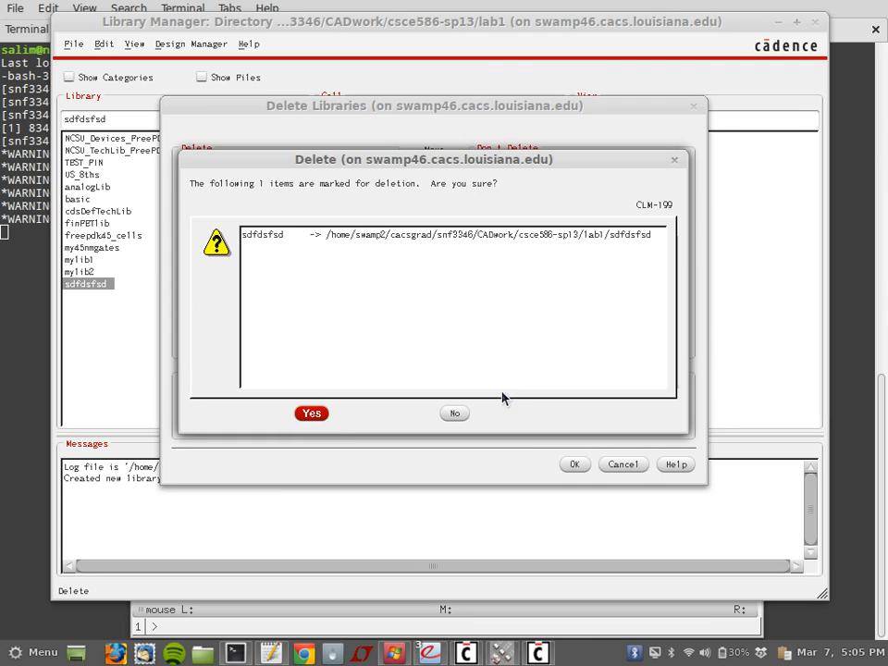
left_click(313, 415)
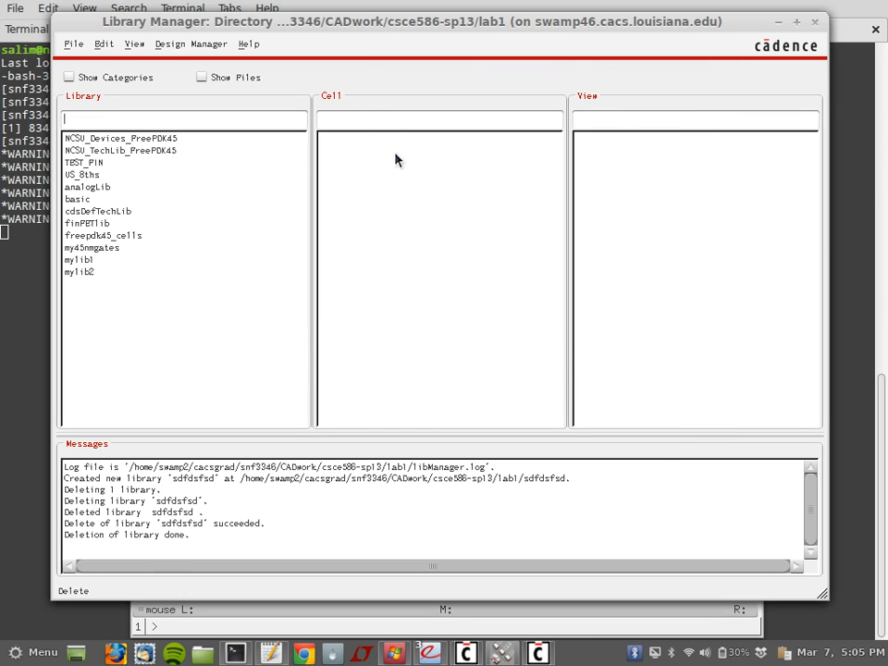
left_click(74, 273)
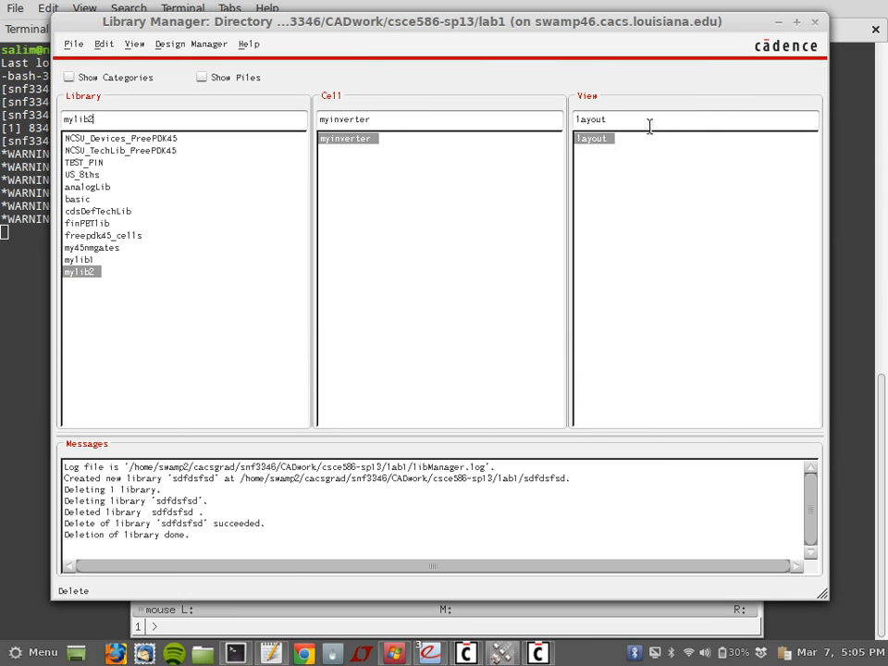
Step: Open the myinverter layout, fit it, and scroll to the input metal1 strip and gate contact
double_click(596, 139)
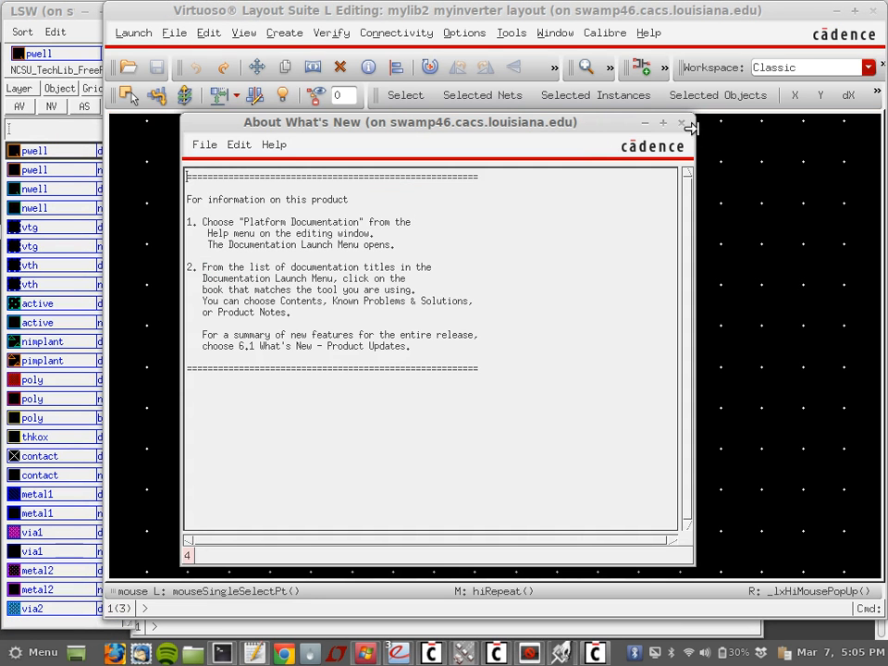
left_click(683, 124)
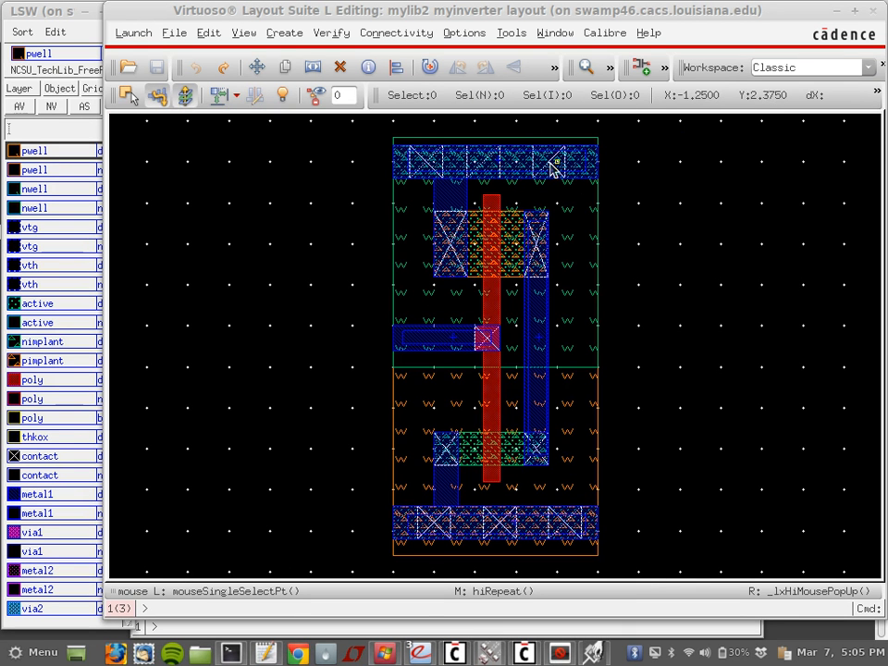
scroll(493, 321, "down", 2)
scroll(494, 321, "up", 2)
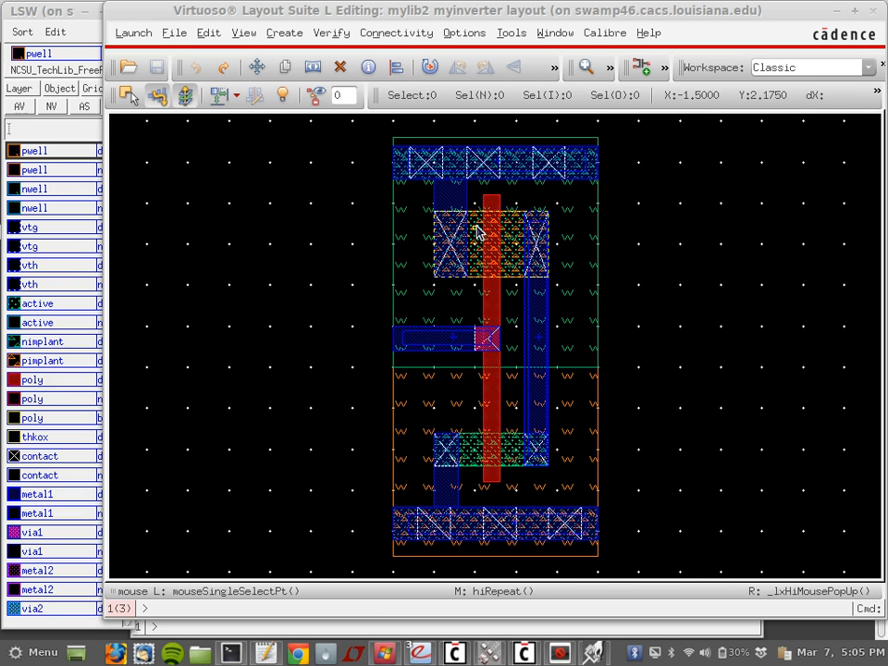
scroll(475, 231, "down", 2, "ctrl")
scroll(475, 231, "up", 4, "ctrl")
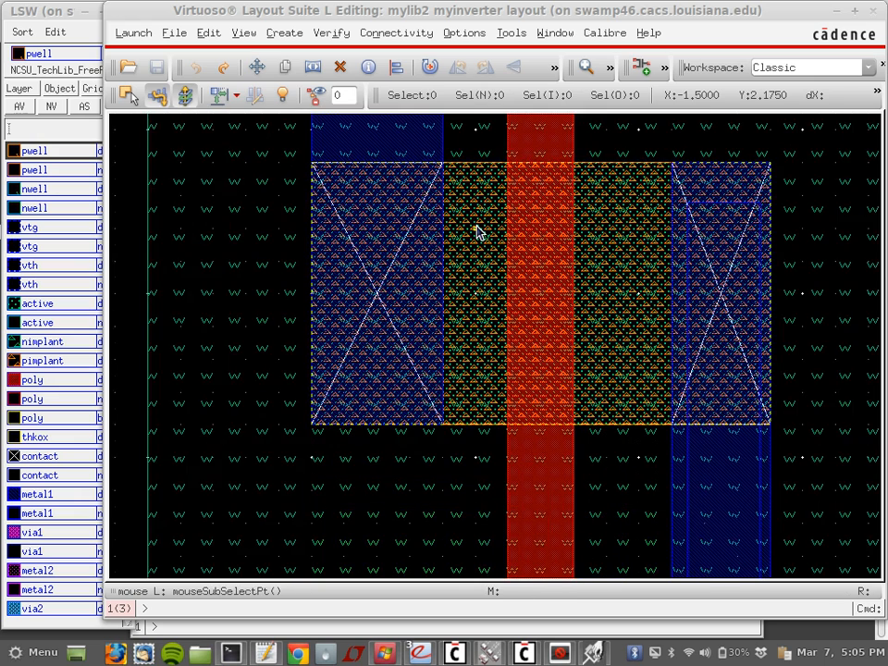
key("f")
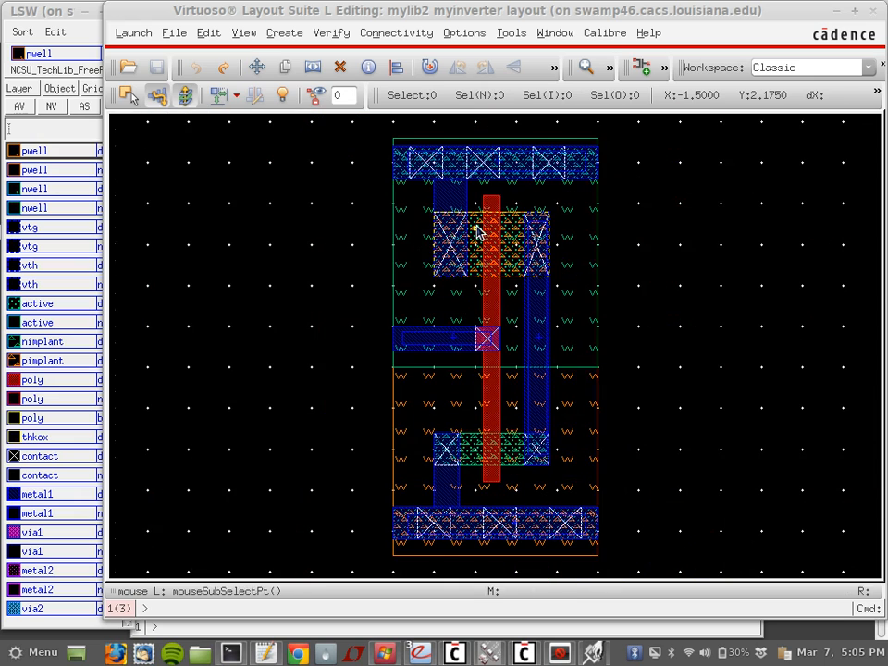
scroll(477, 231, "up", 2, "ctrl")
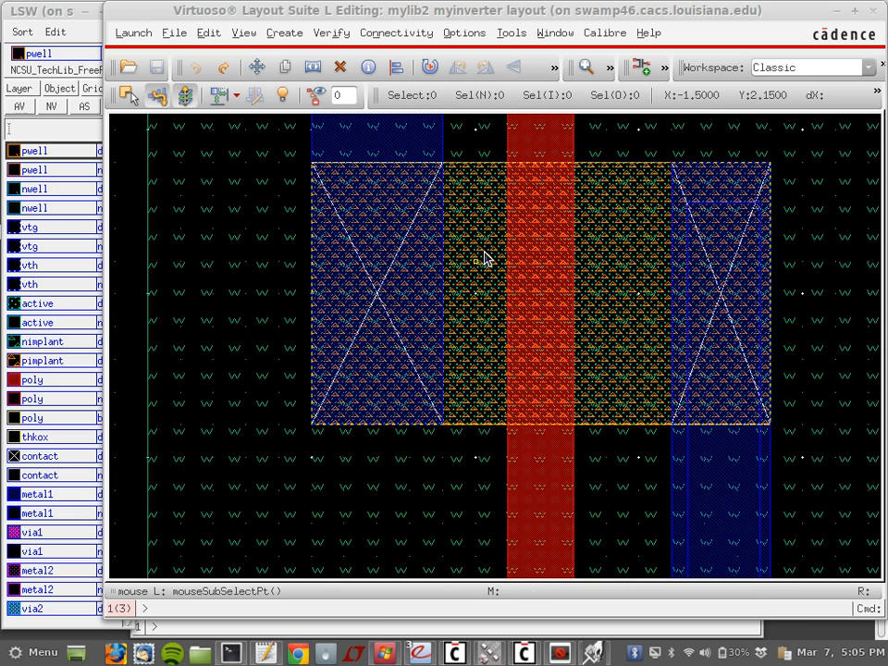
scroll(515, 320, "down", 1, "ctrl")
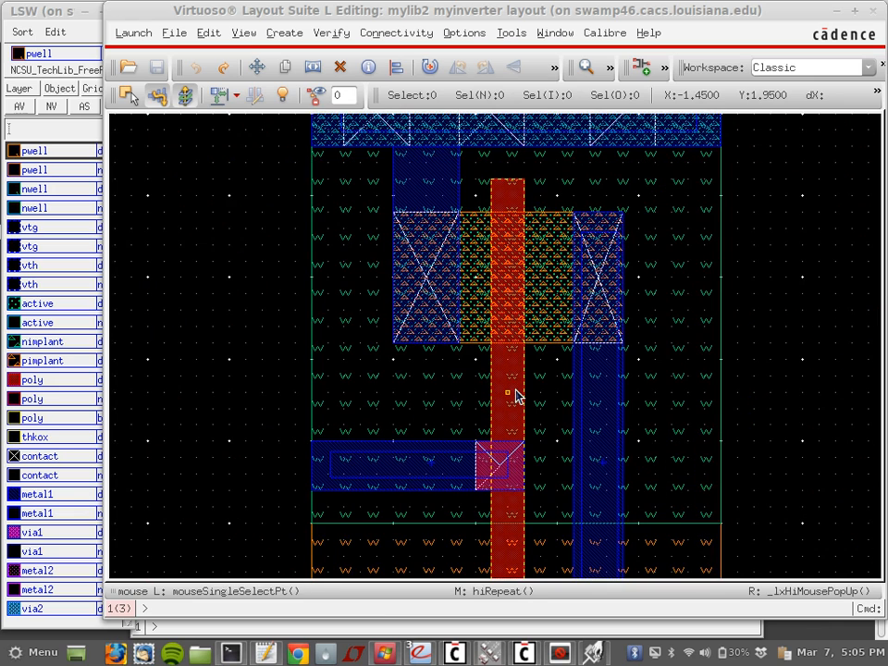
scroll(515, 396, "down", 1, "ctrl")
scroll(515, 396, "down", 1, "ctrl")
scroll(515, 396, "up", 4, "ctrl")
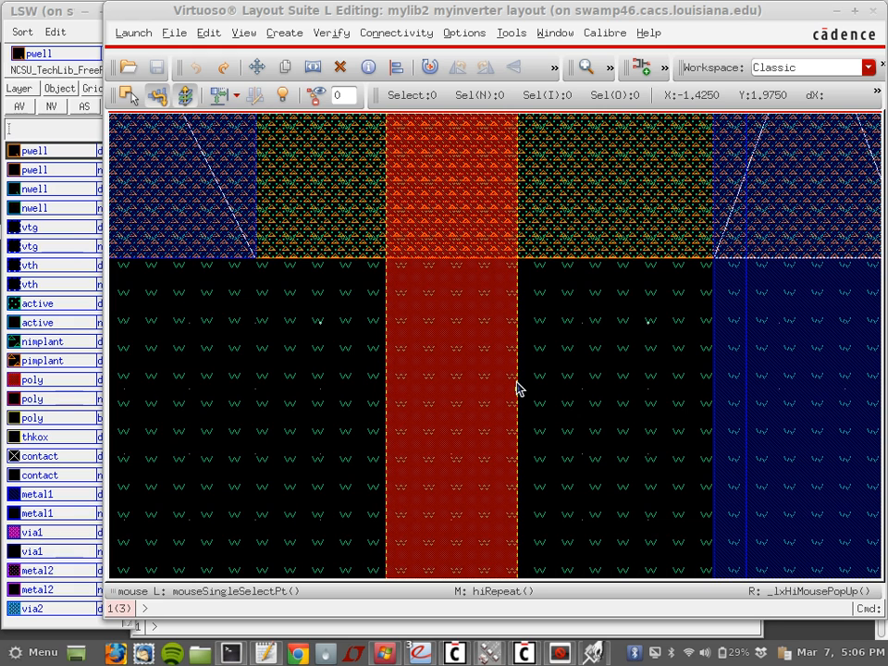
scroll(516, 388, "down", 2)
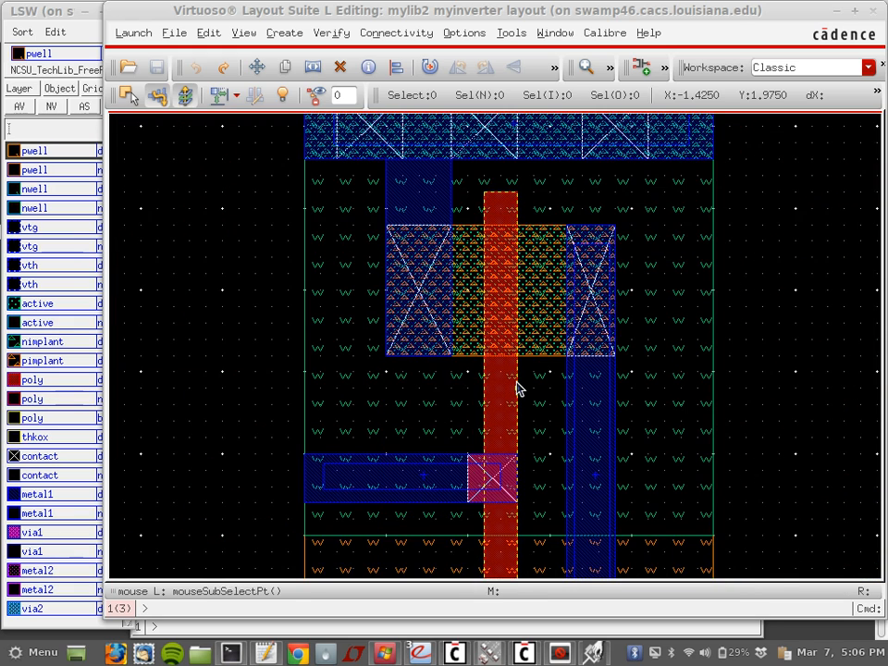
scroll(516, 388, "down", 2)
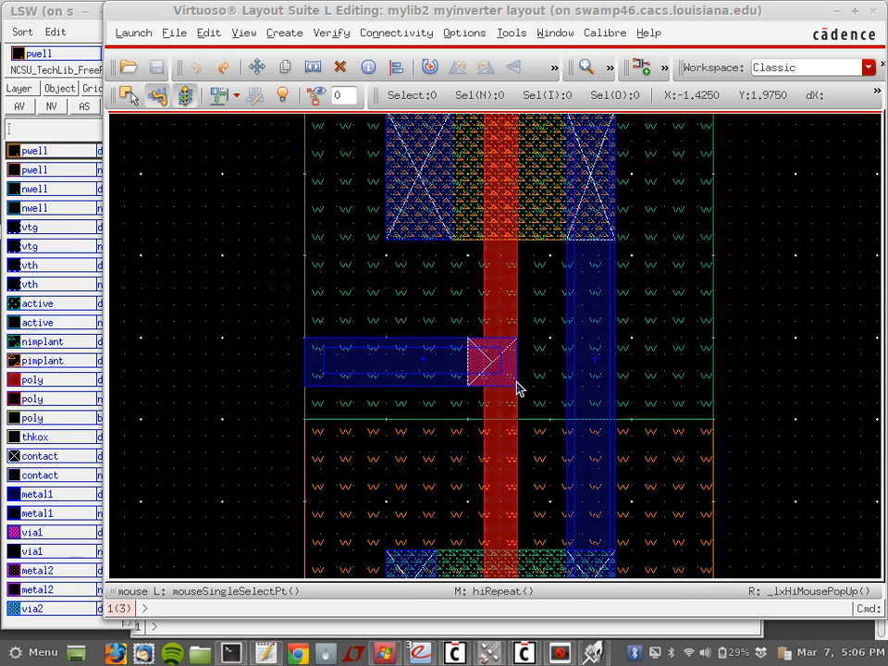
Step: Delete the extra metal1 pieces on the input and output strips
left_click(438, 361)
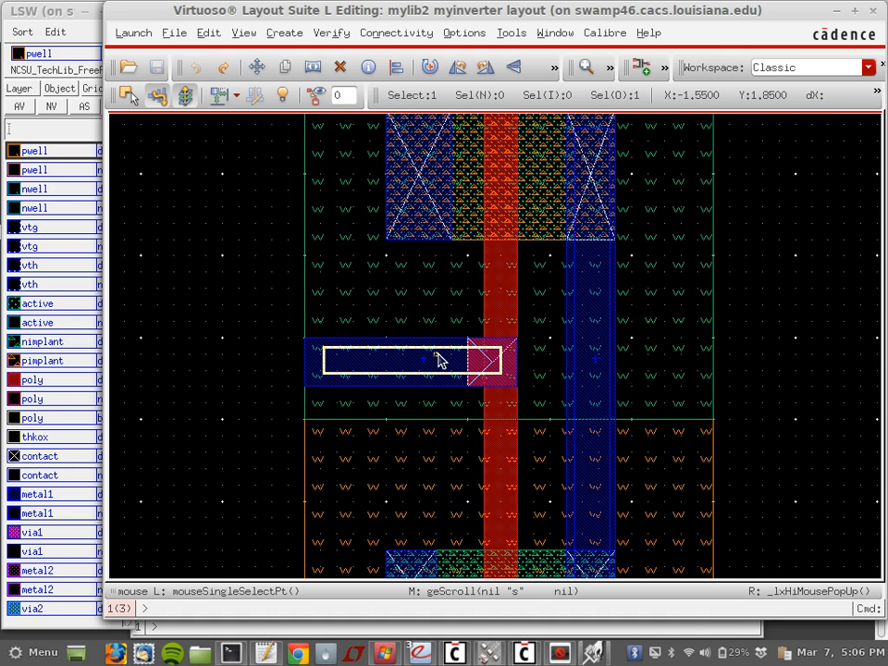
key("Delete")
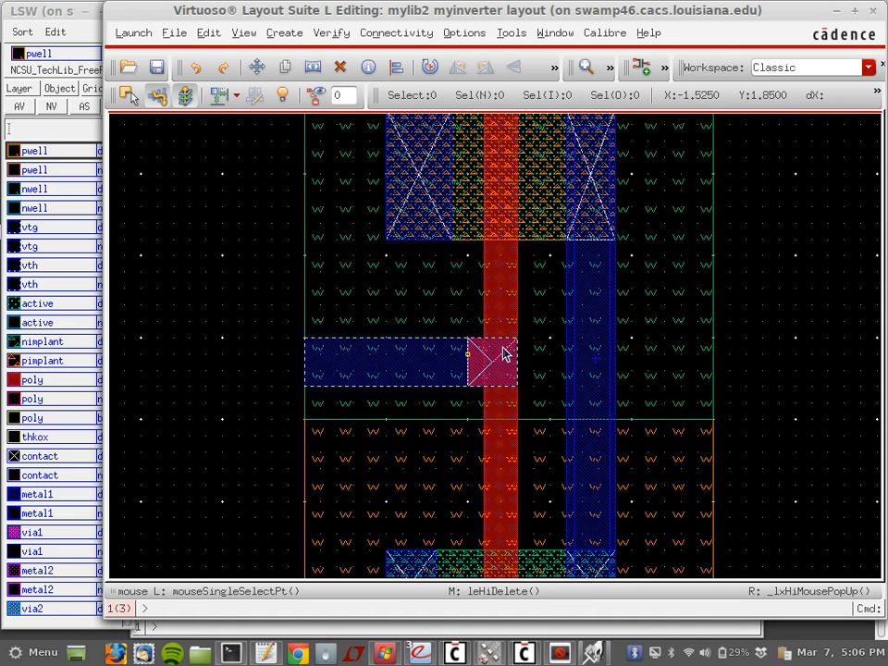
left_click(597, 352)
key("Delete")
left_click(574, 359)
key("Delete")
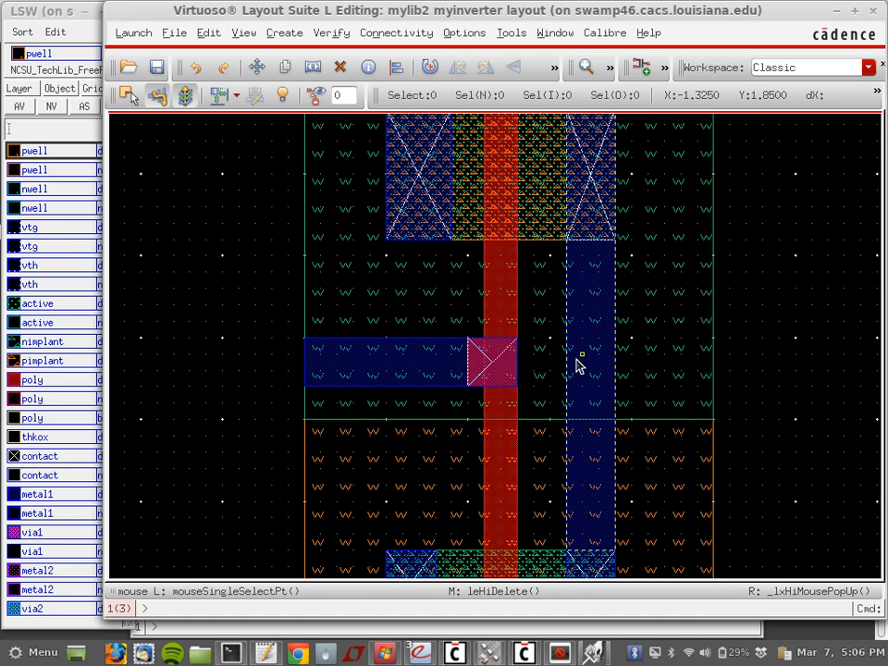
Step: Delete the duplicate metal1 on the VDD and GND rails, then redo the last undone edit
scroll(576, 364, "up", 3)
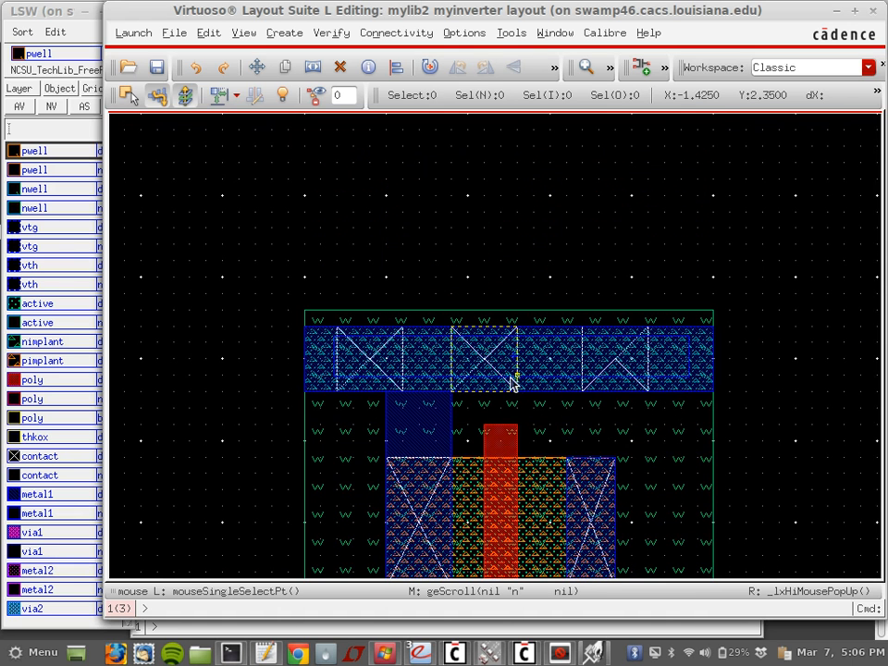
left_click(499, 376)
key("Delete")
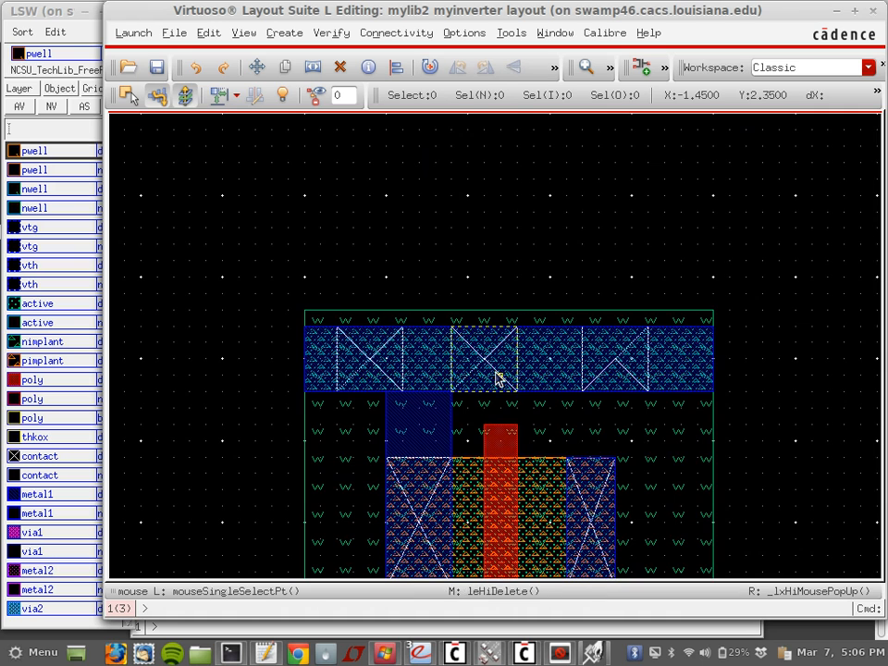
scroll(497, 377, "down", 6)
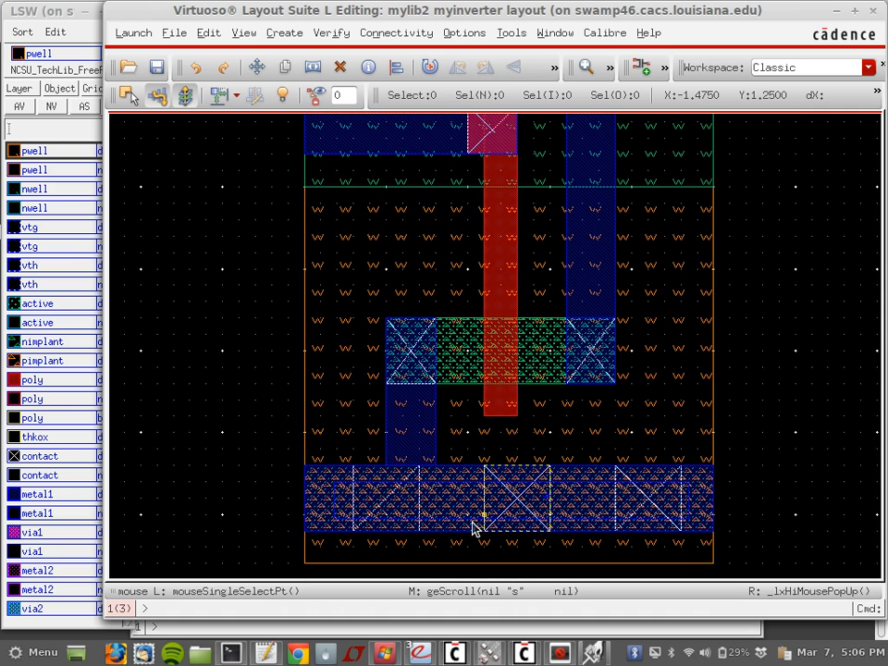
left_click(471, 525)
key("Delete")
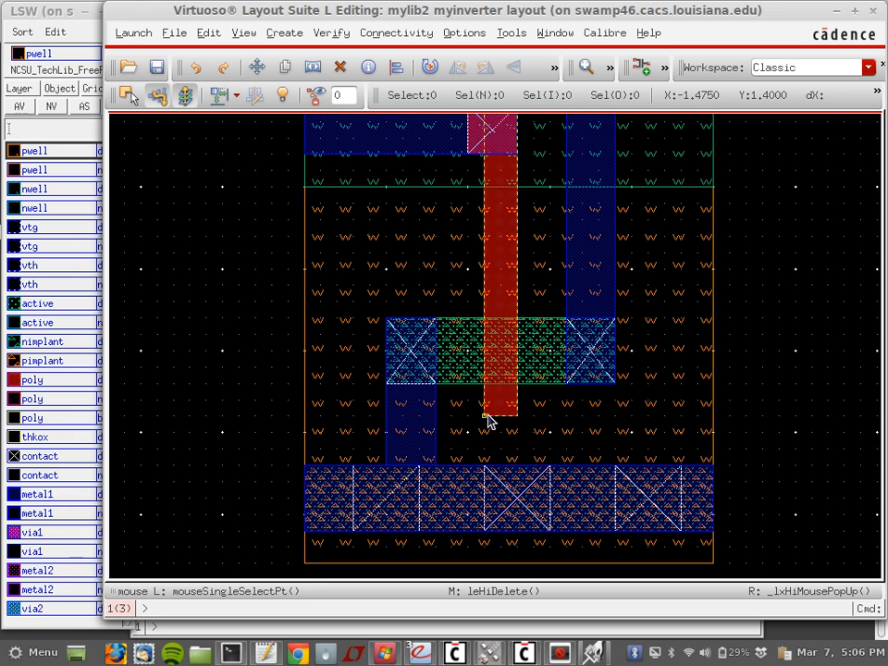
key("shift+u")
left_click(282, 33)
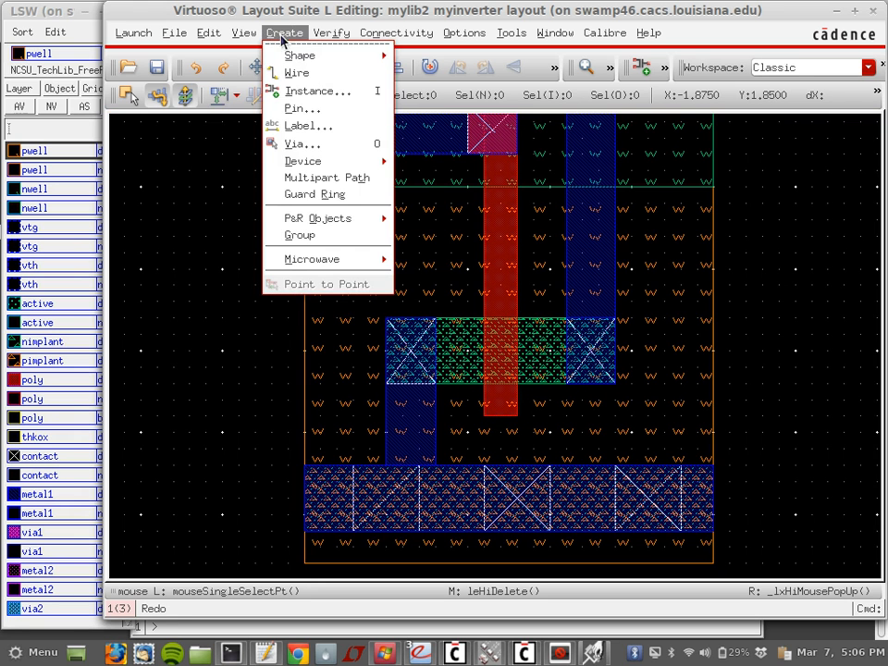
Step: Set up metal1 shape pins vdd! gnd! in out with names shown 0.1 high on metal1
left_click(341, 110)
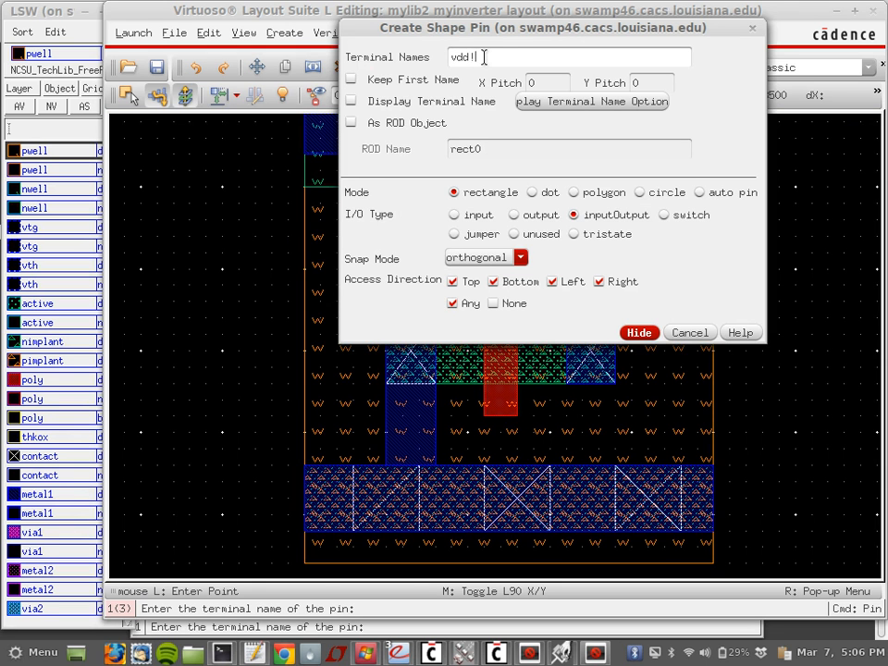
type("vdd! gnd! in out")
left_click(352, 101)
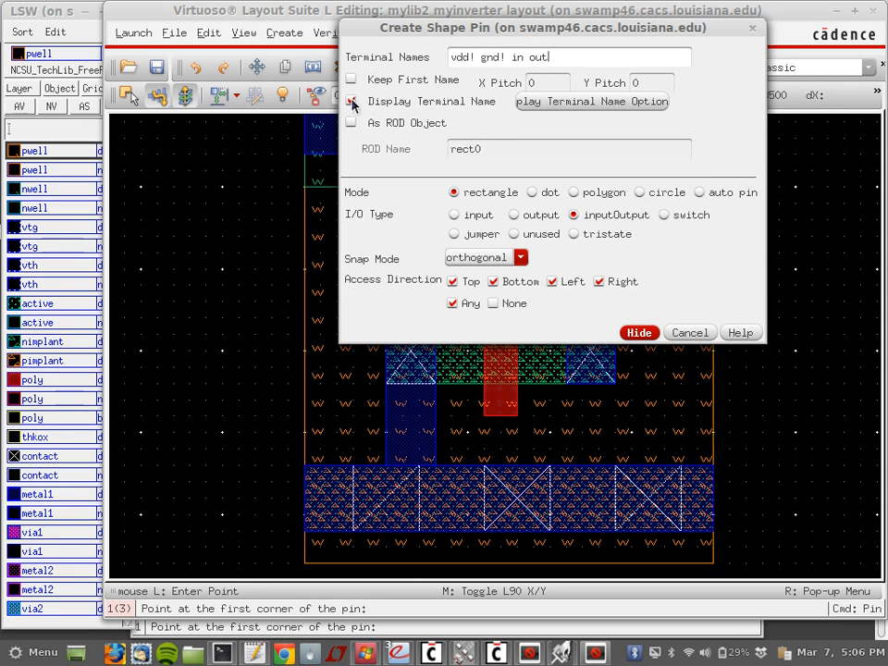
left_click(592, 102)
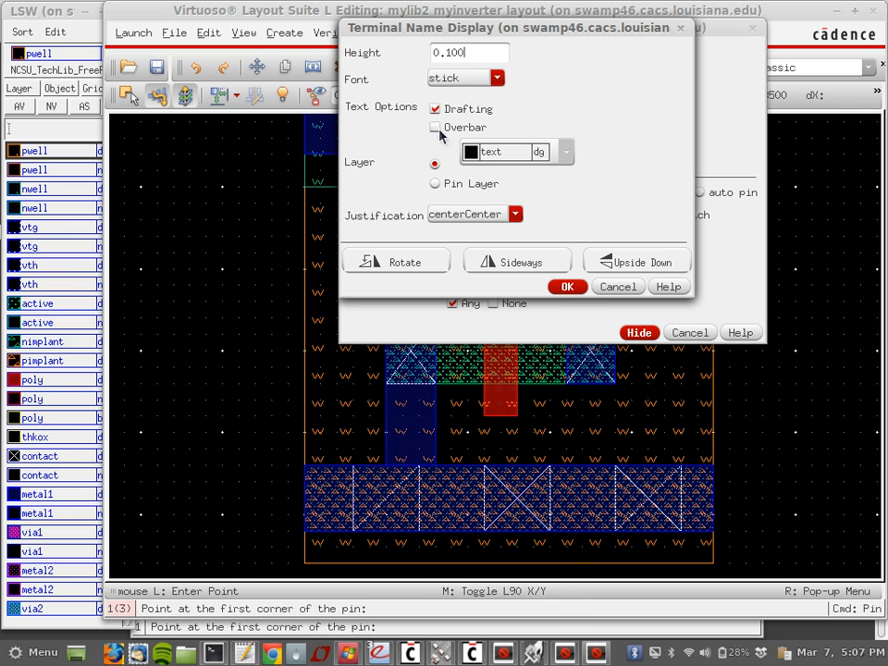
left_click(565, 154)
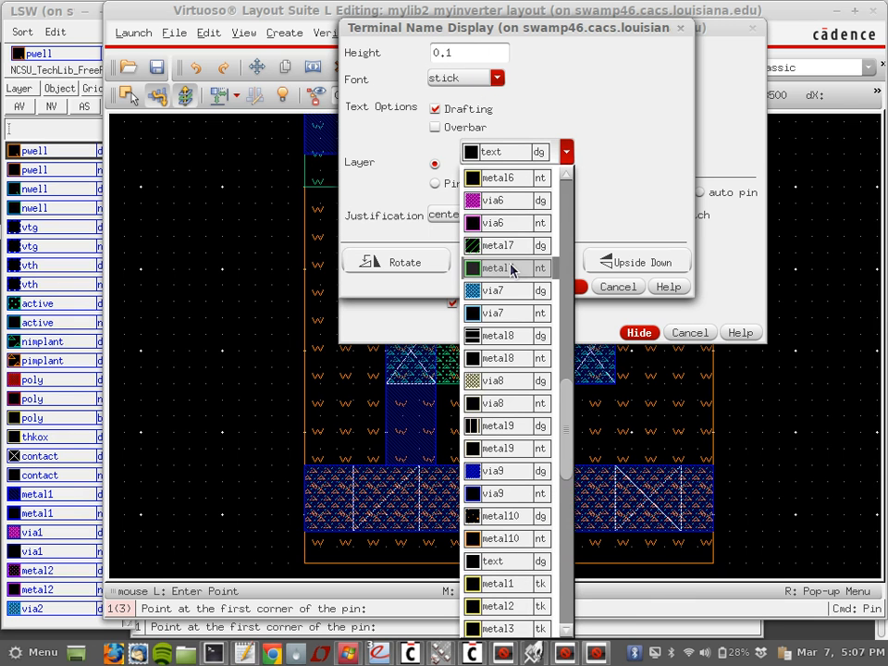
scroll(511, 268, "up", 10)
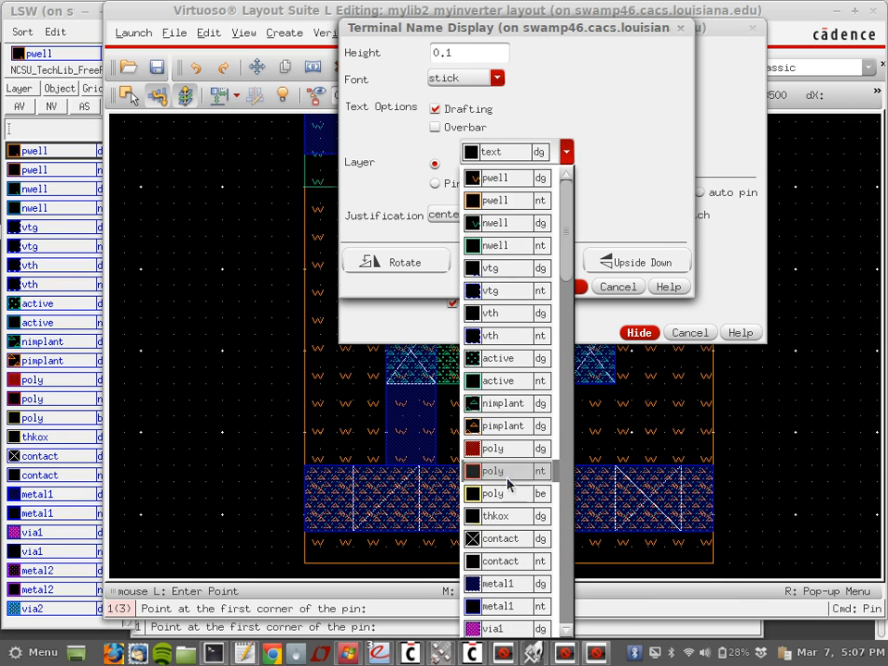
left_click(500, 584)
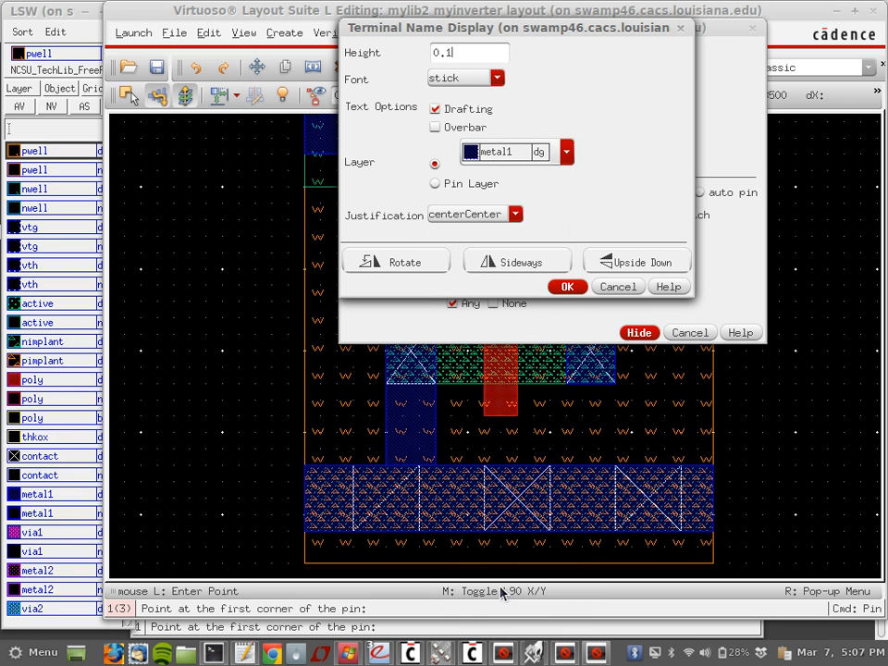
left_click(572, 289)
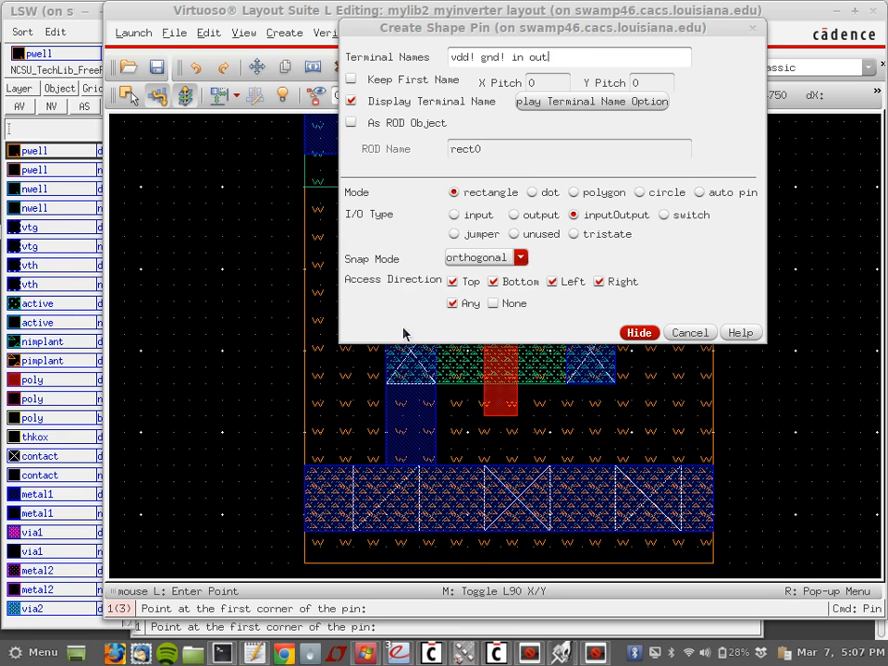
left_click(44, 496)
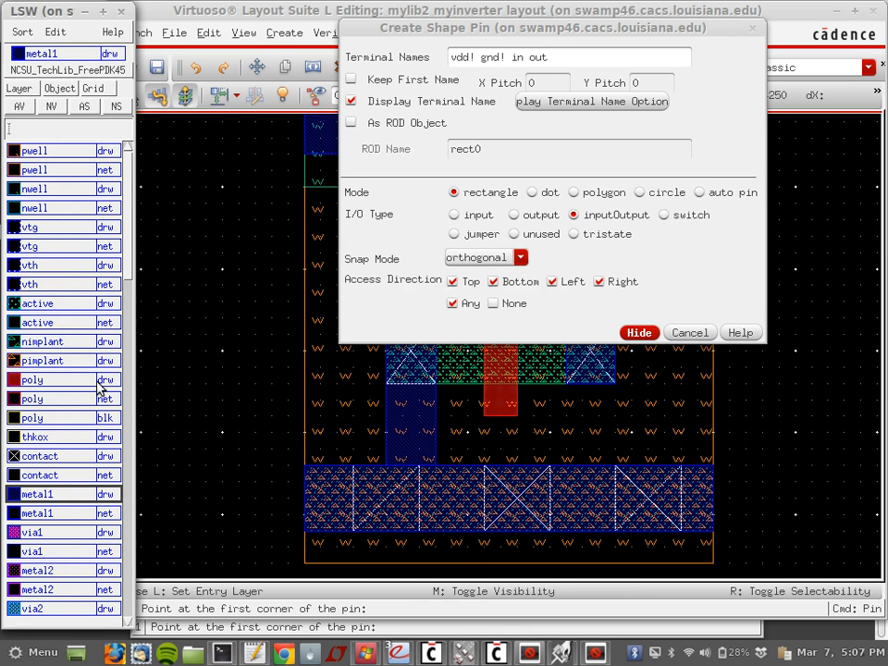
left_click(296, 17)
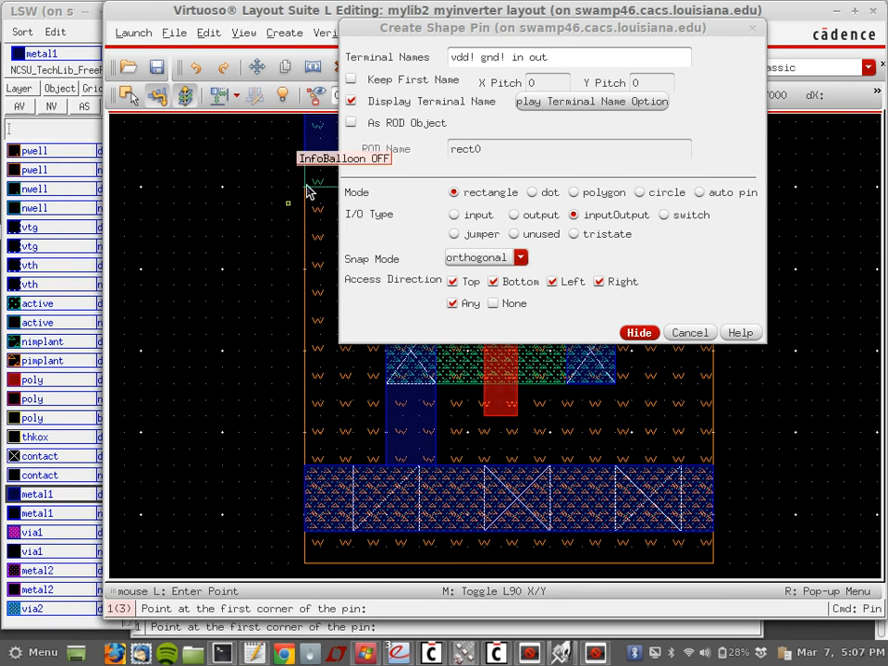
left_click(625, 335)
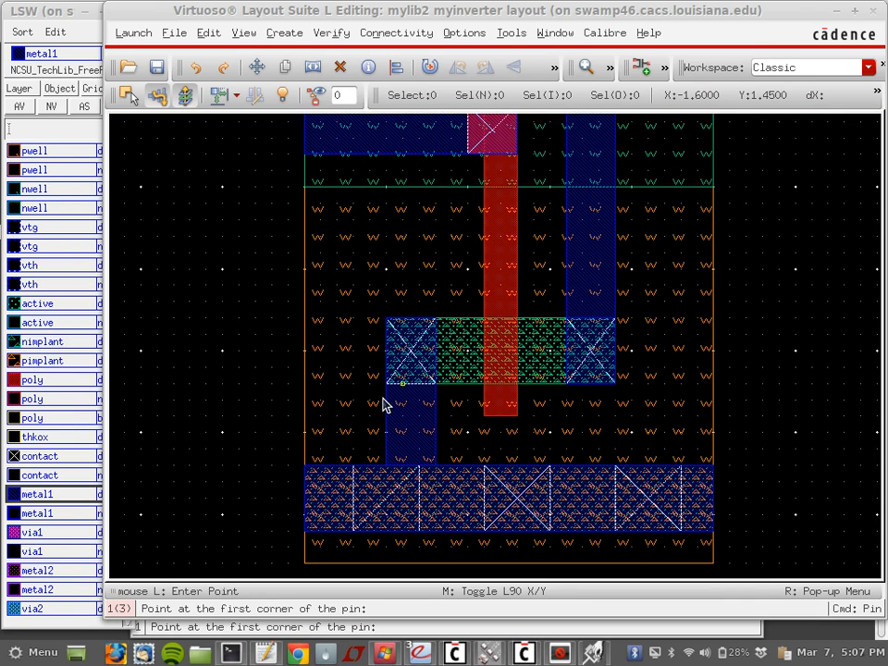
Step: Place the vdd! pin on the top rail and the gnd! pin on the bottom rail
scroll(382, 418, "up", 5)
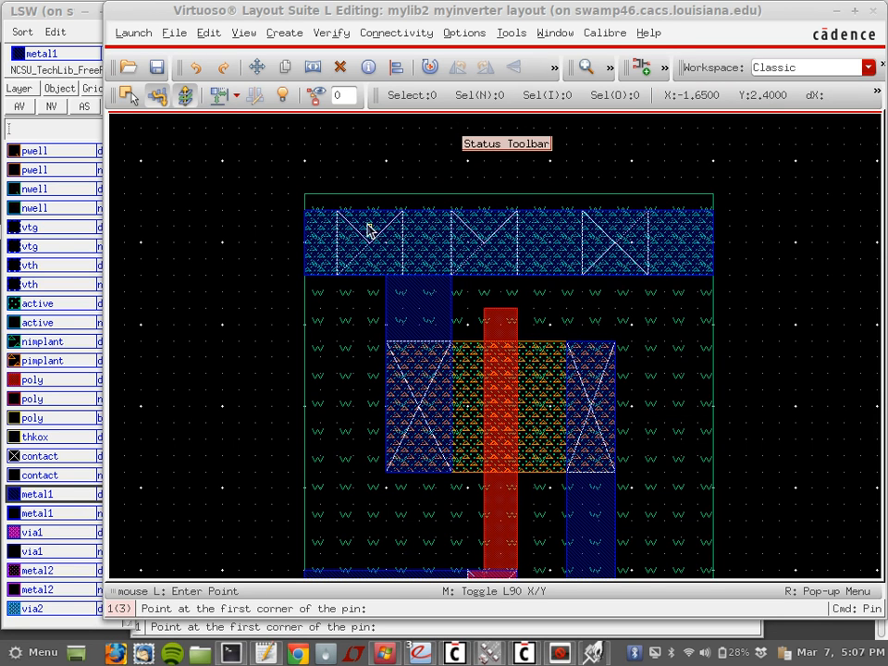
left_click(369, 228)
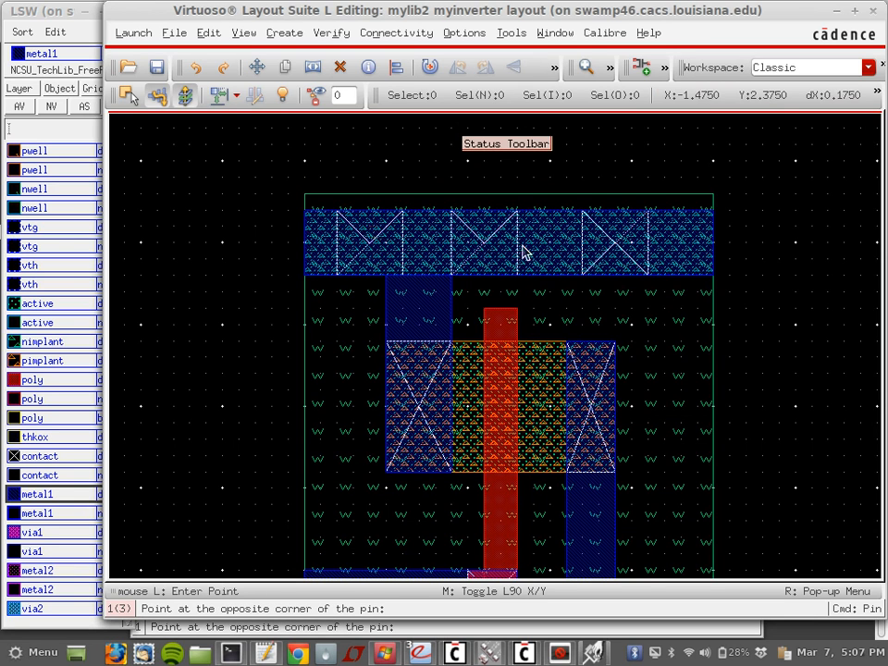
left_click(647, 260)
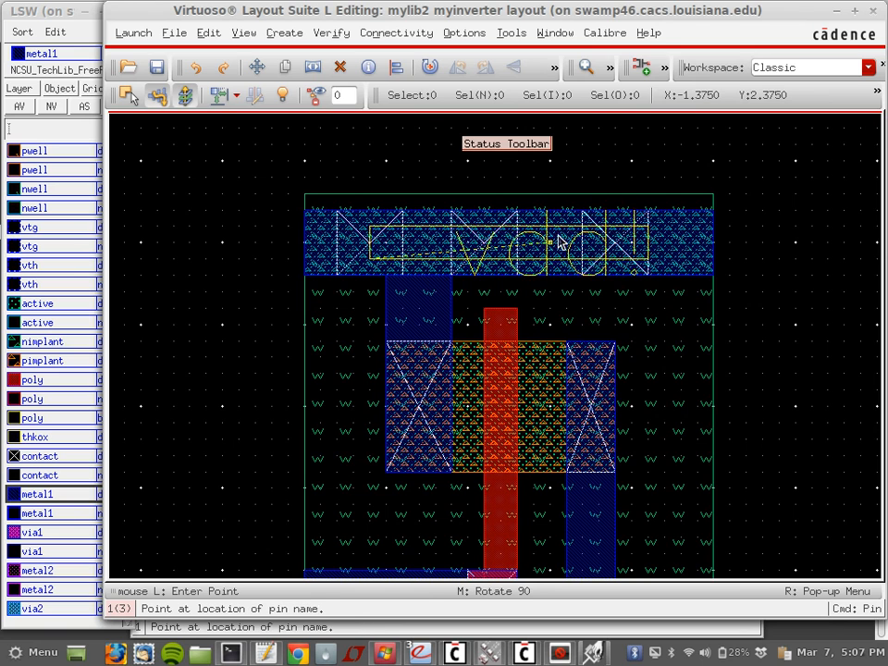
left_click(558, 242)
scroll(626, 414, "down", 2)
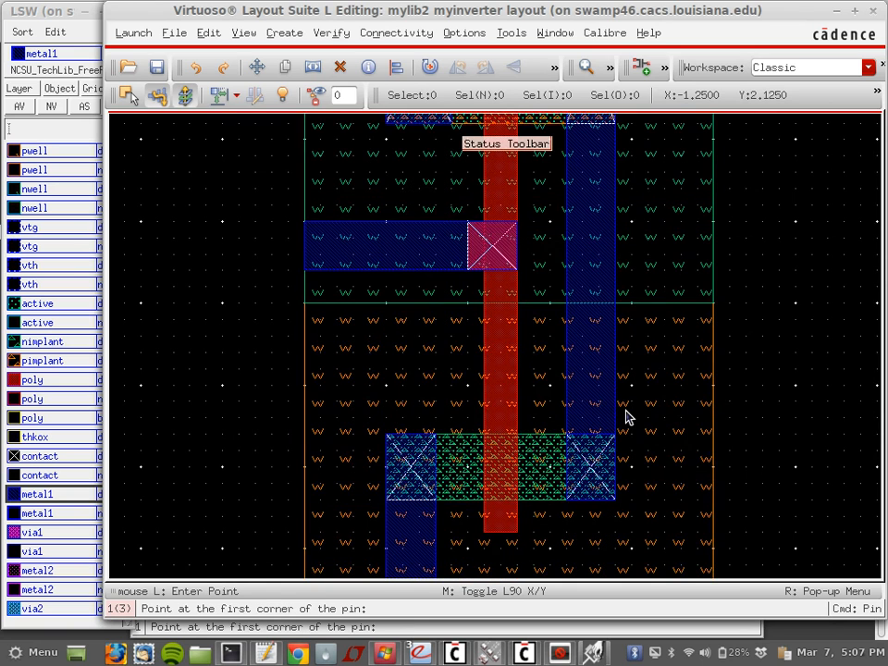
scroll(626, 414, "down", 3)
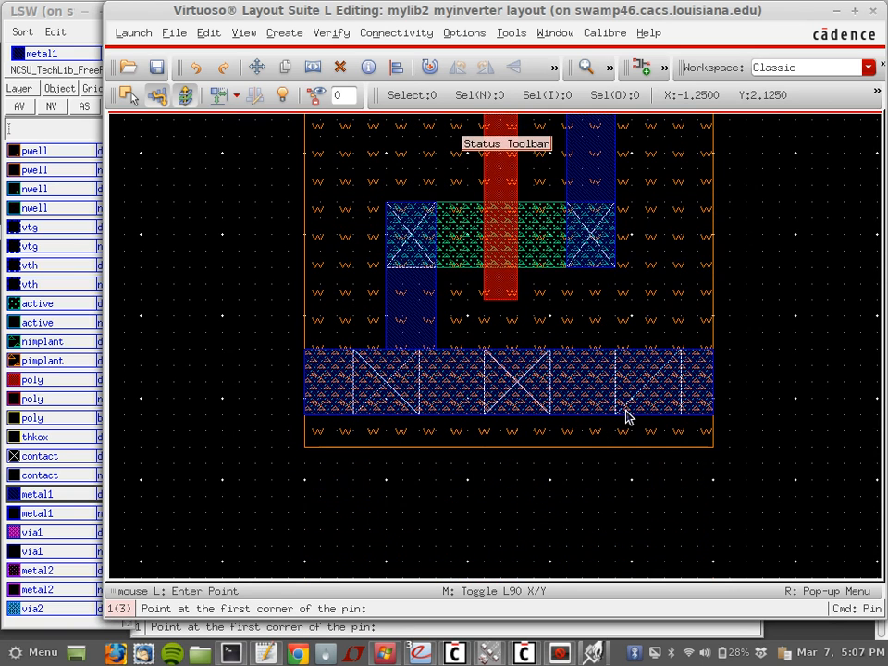
left_click(402, 366)
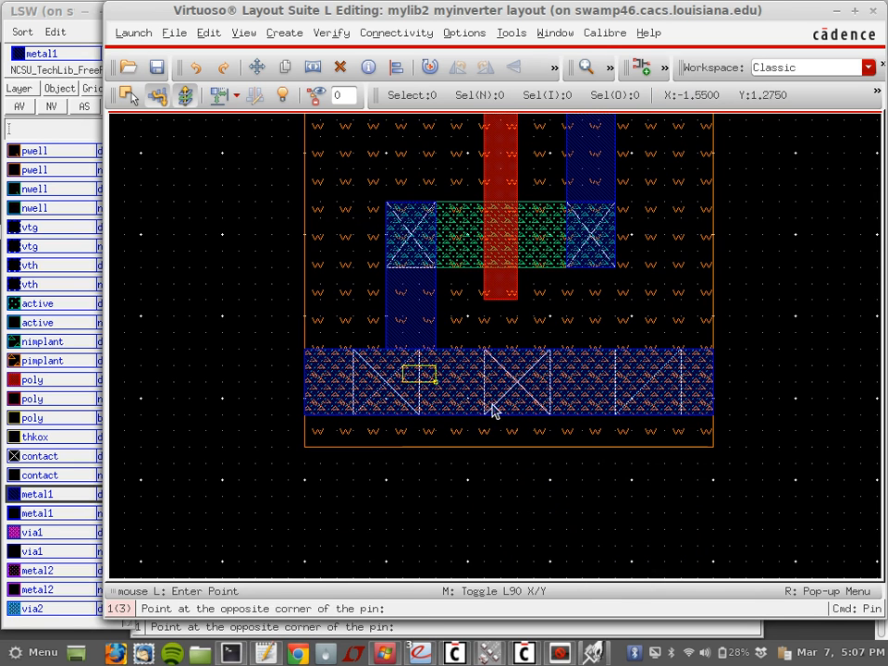
left_click(598, 413)
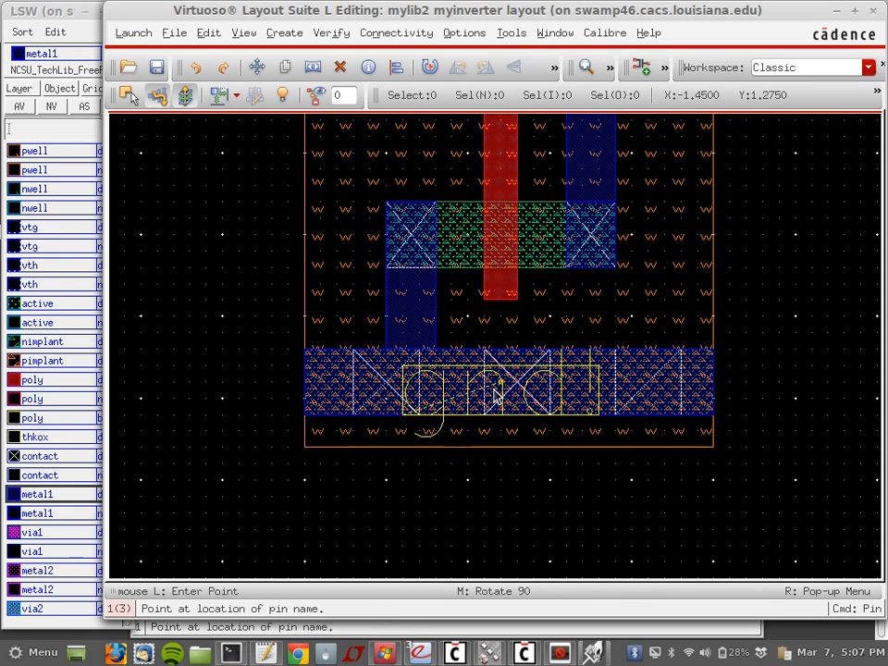
left_click(495, 396)
scroll(494, 395, "up", 4)
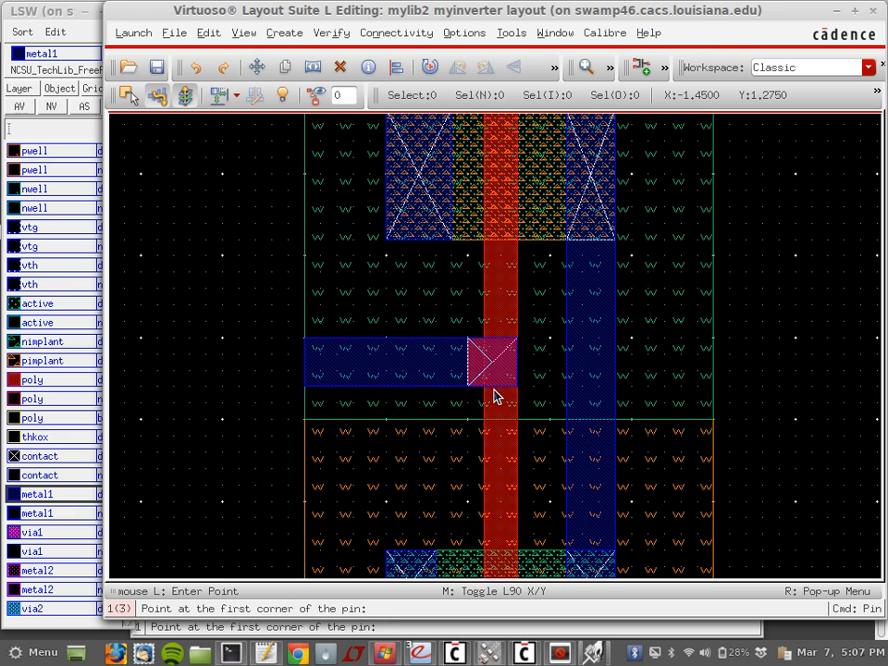
Step: Place the in pin on the input strip and the out pin on the output strip
left_click(353, 340)
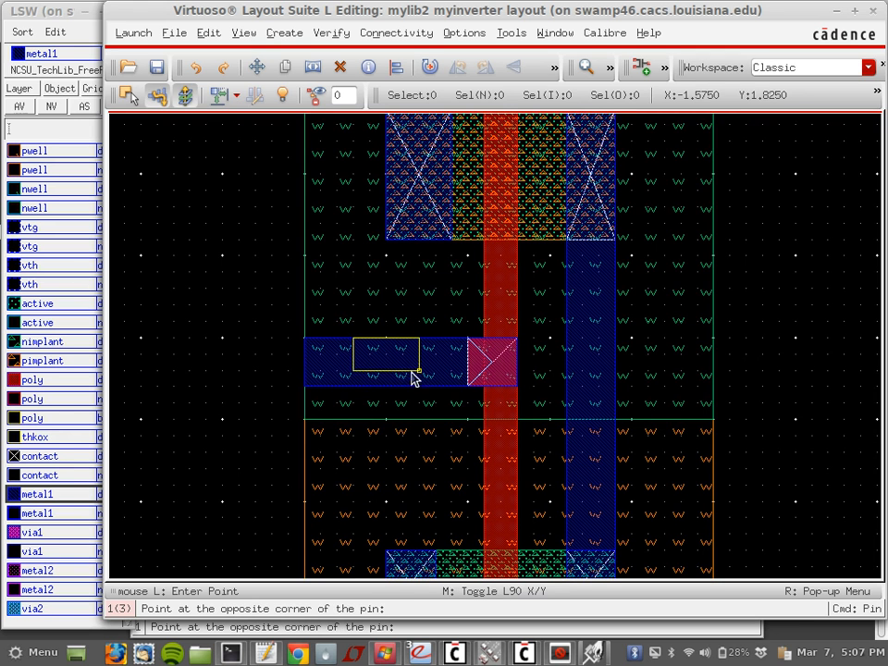
left_click(416, 384)
left_click(393, 366)
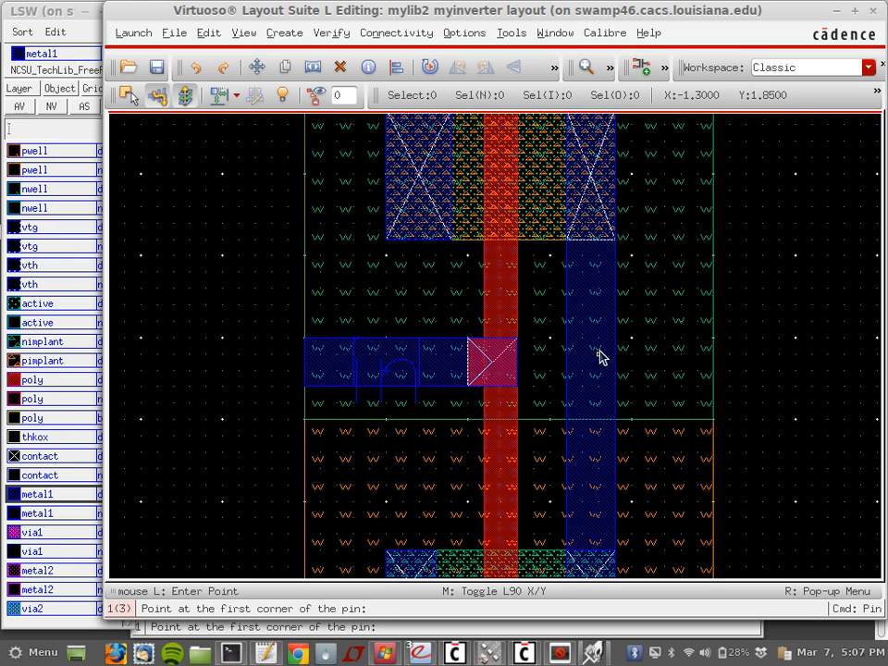
left_click(567, 324)
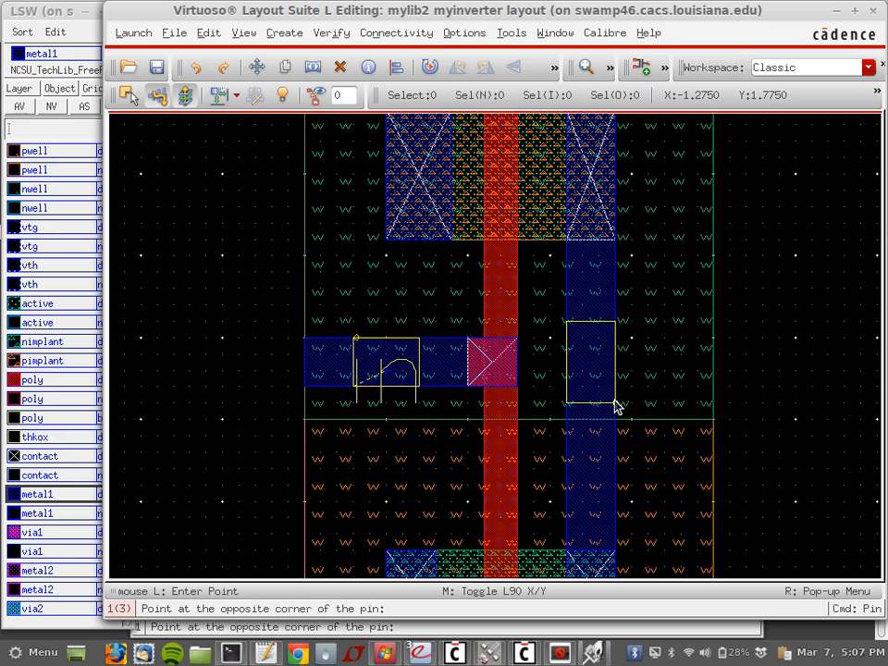
left_click(615, 404)
left_click(594, 368)
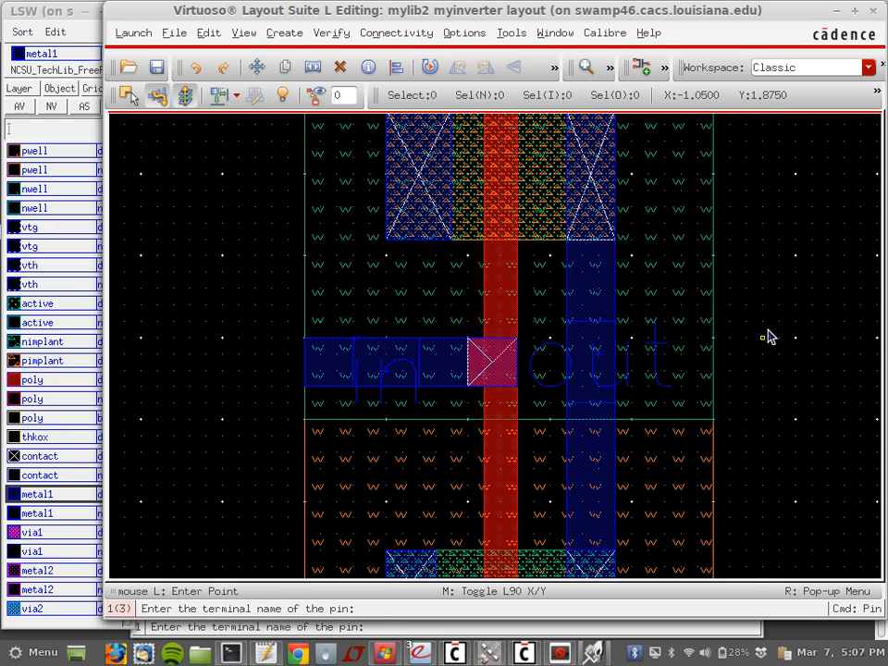
key("Escape")
scroll(767, 336, "up", 3)
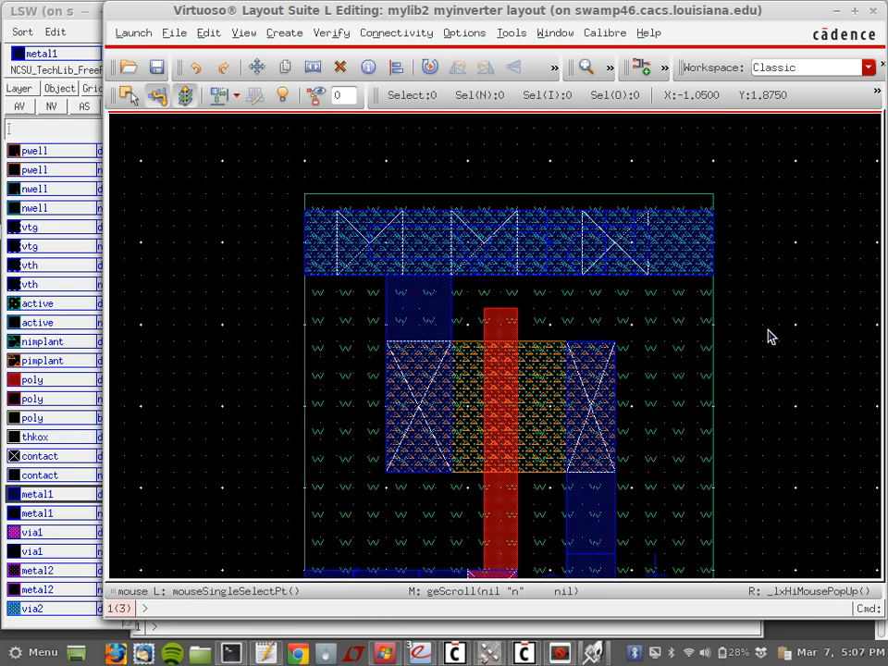
Step: Save the myinverter layout and open the Calibre DRC setup
left_click(157, 71)
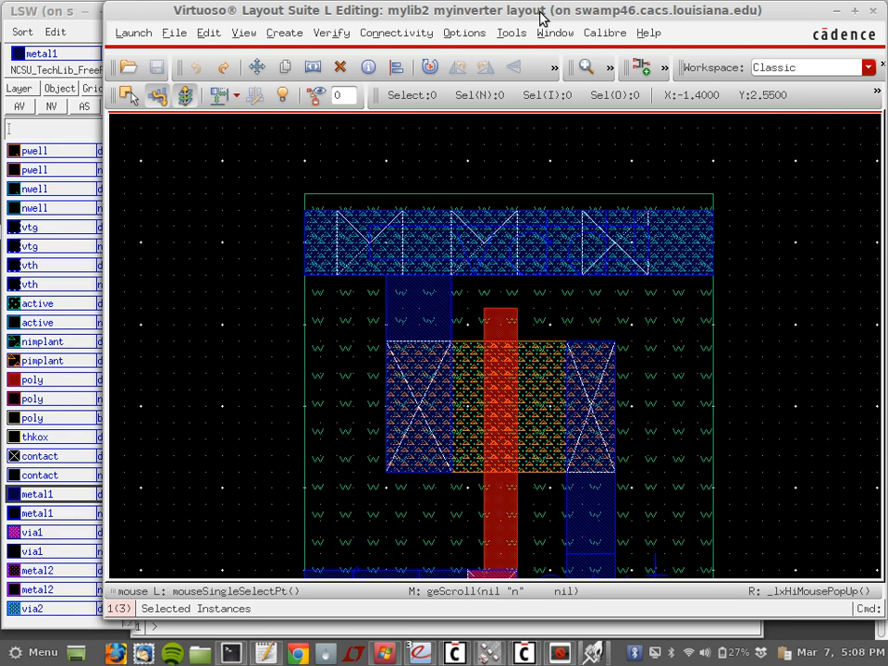
left_click(606, 35)
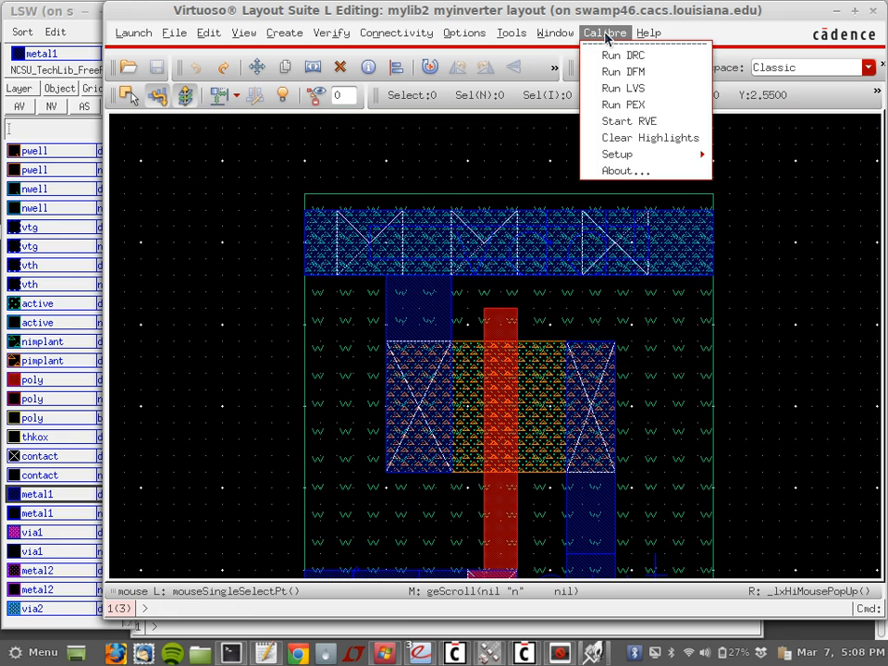
left_click(655, 57)
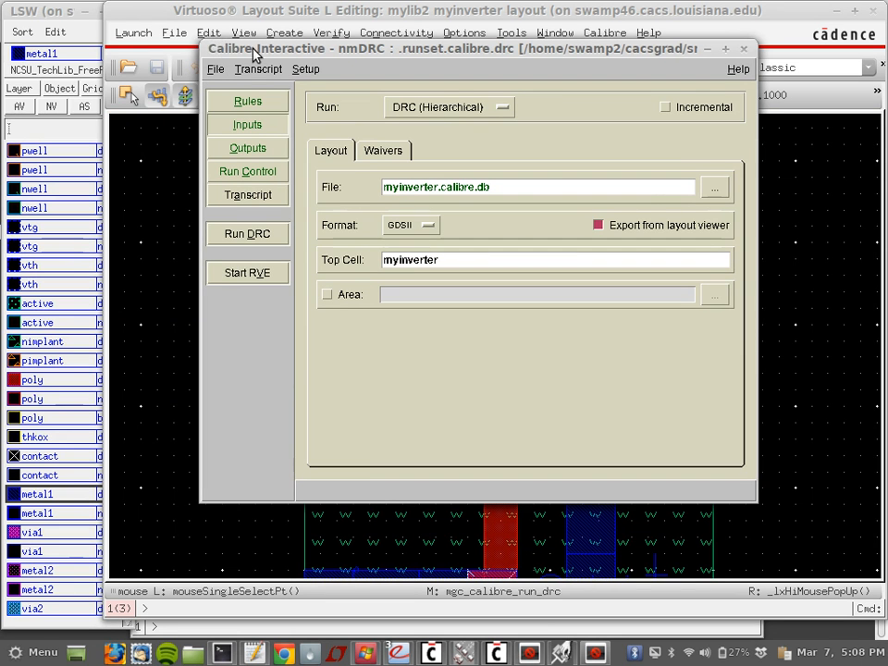
left_click_drag(222, 46, 276, 43)
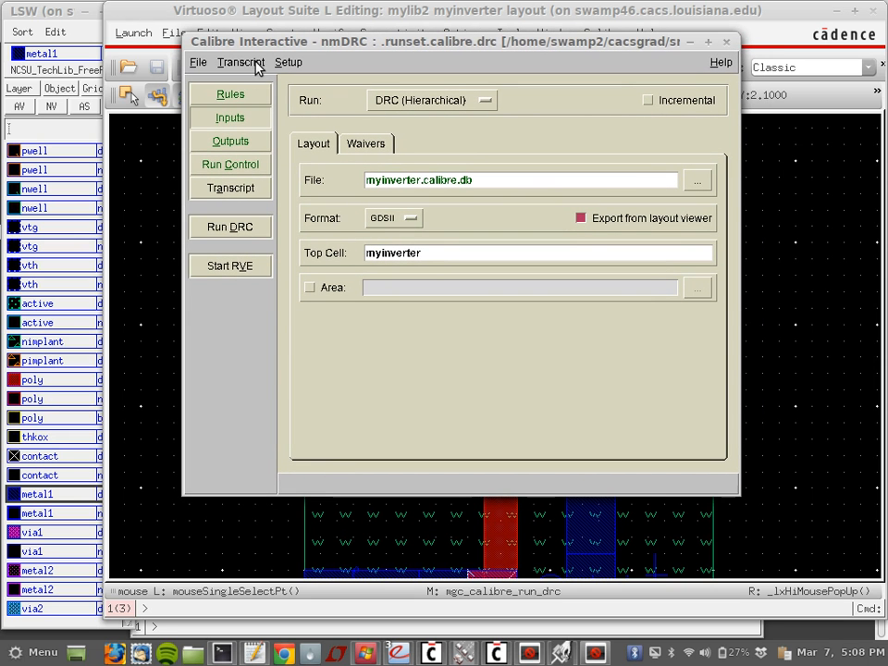
Step: Review the Rules, Inputs and Outputs settings, then run DRC on myinverter
left_click(248, 96)
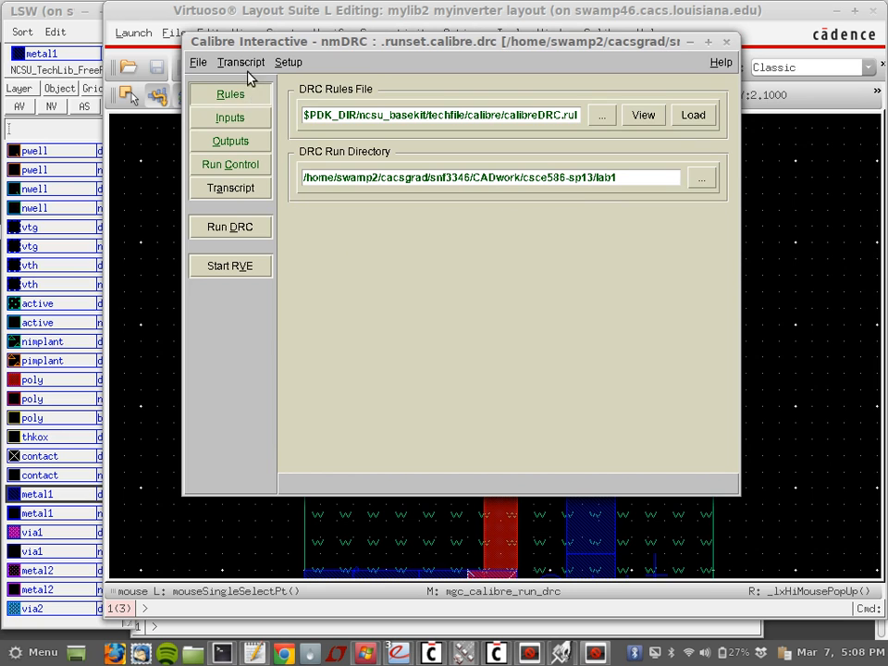
left_click(236, 123)
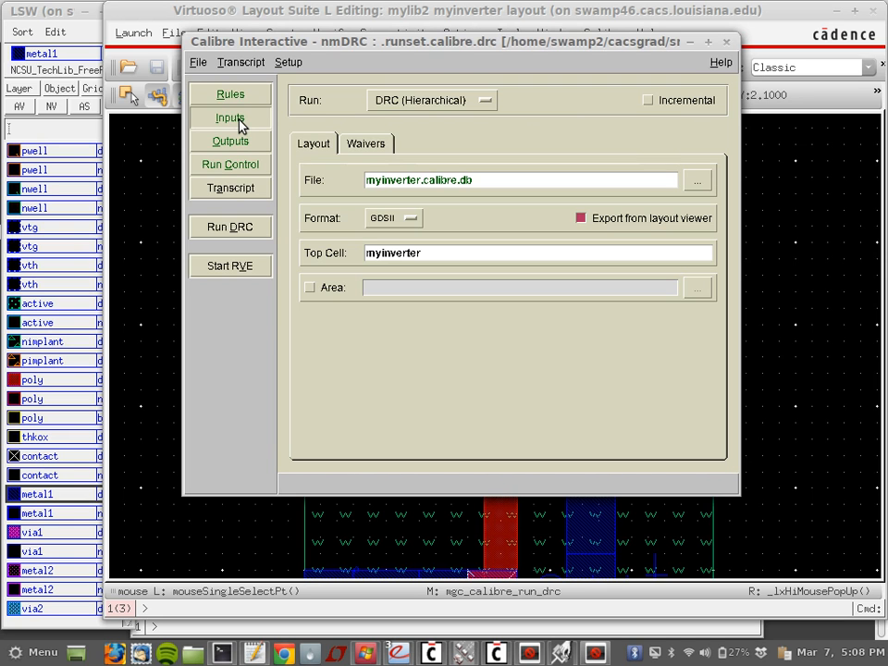
left_click(248, 144)
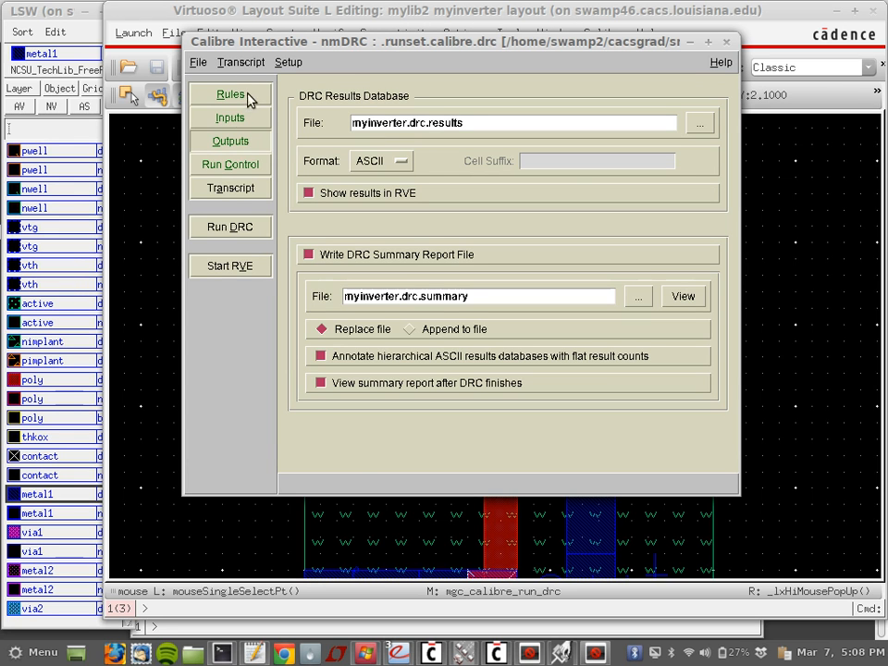
left_click(248, 98)
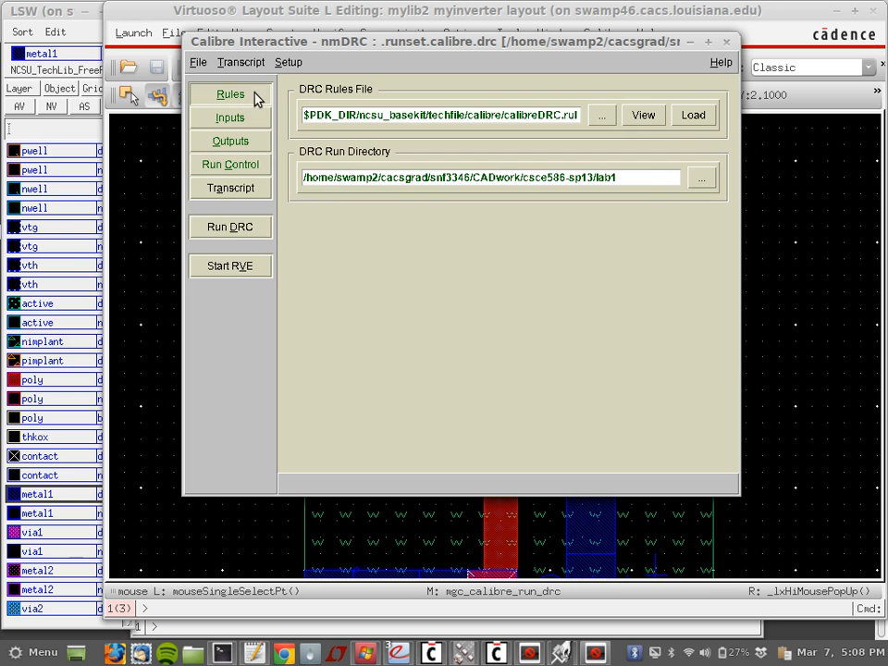
left_click(237, 229)
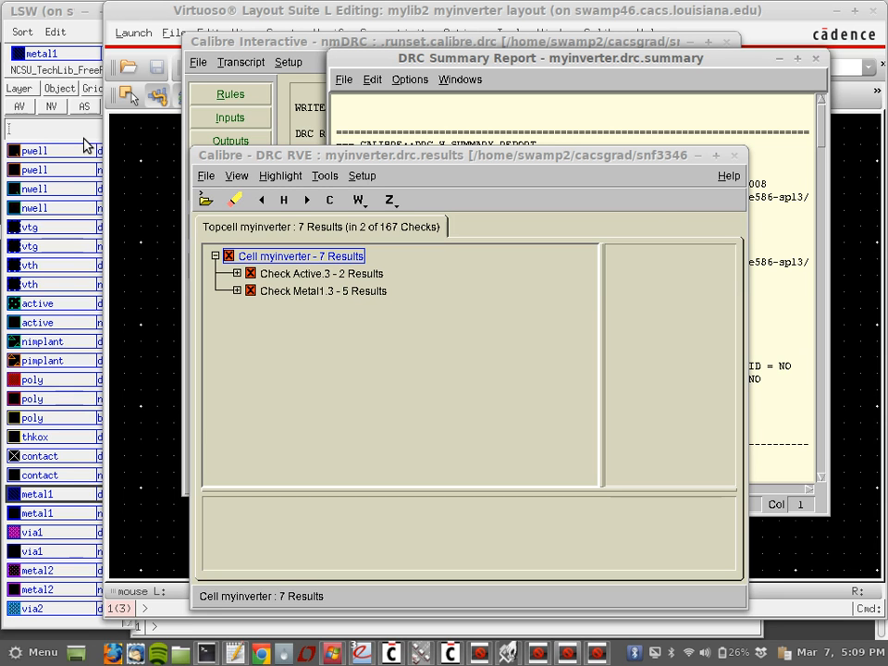
Step: Expand Active.3 and inspect result 01: well enclosure of active below 0.055
left_click(237, 274)
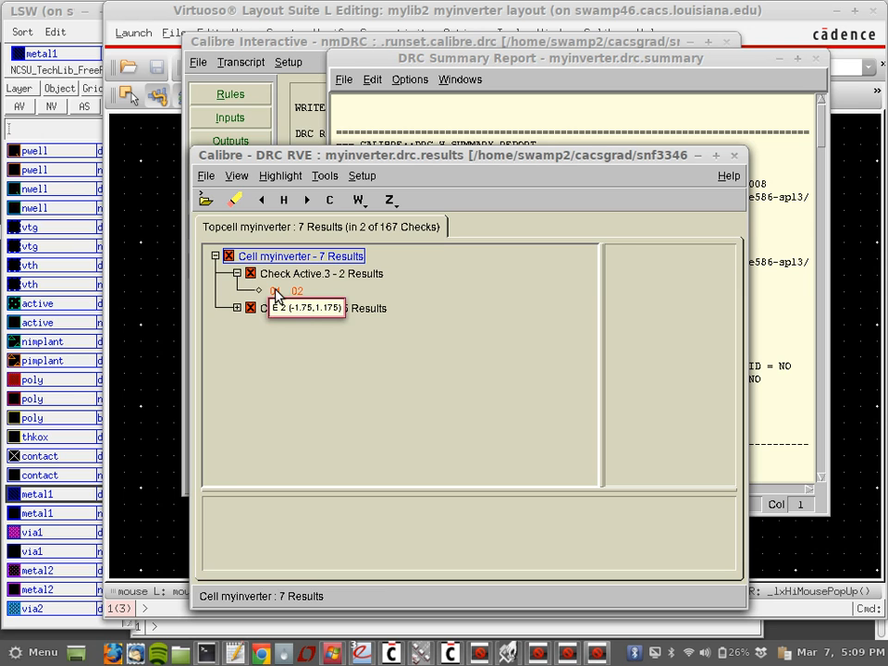
left_click(274, 291)
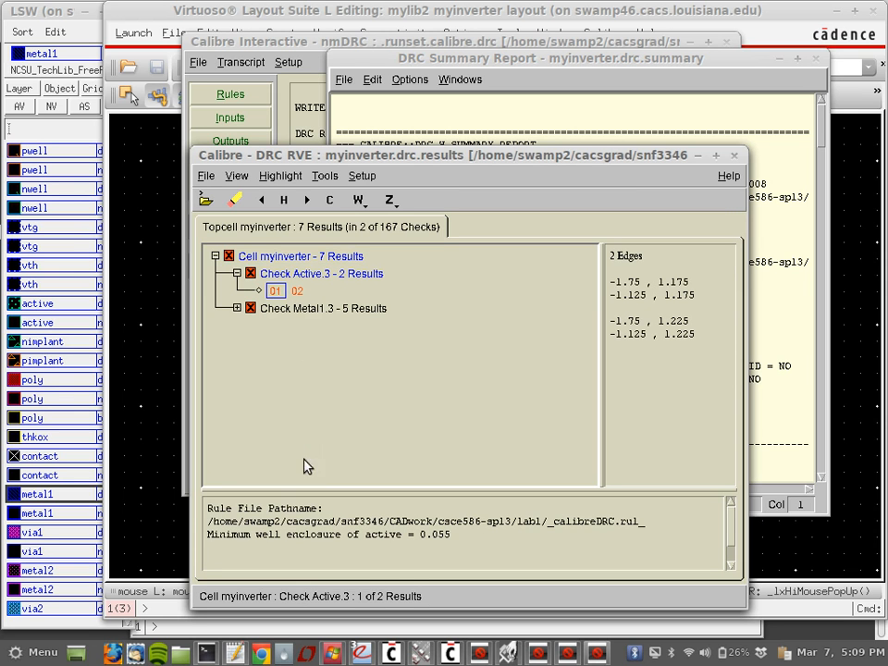
left_click_drag(213, 539, 445, 535)
left_click(441, 535)
Step: Zoom the layout to the first Active.3 error and start the Stretch command
left_click(134, 342)
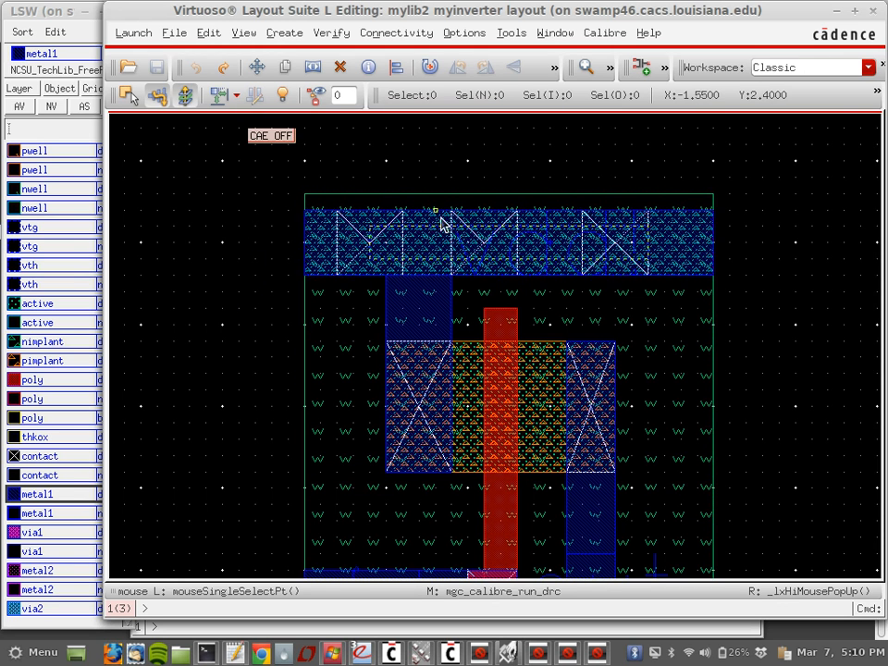
scroll(325, 326, "down", 3)
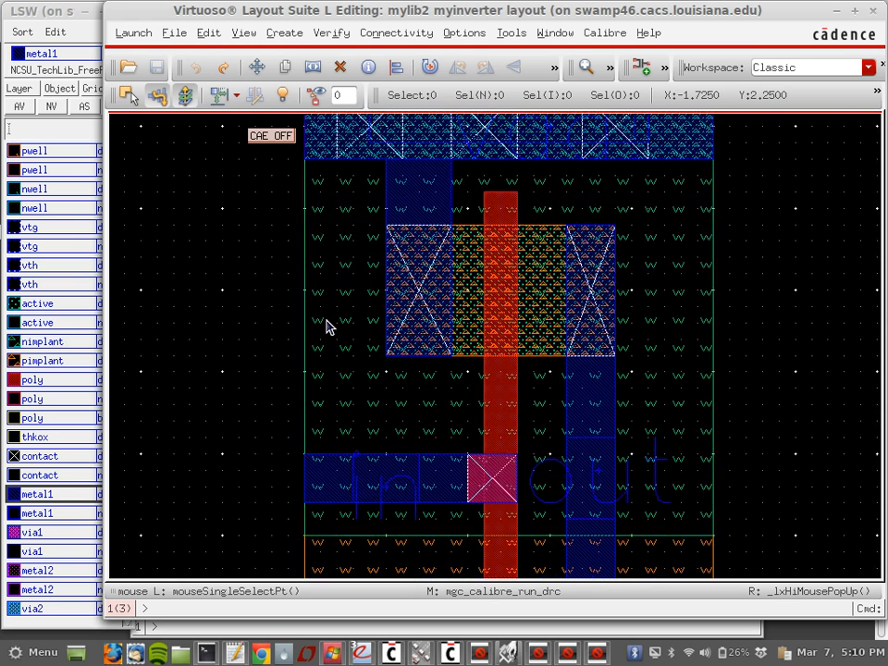
scroll(326, 326, "up", 3)
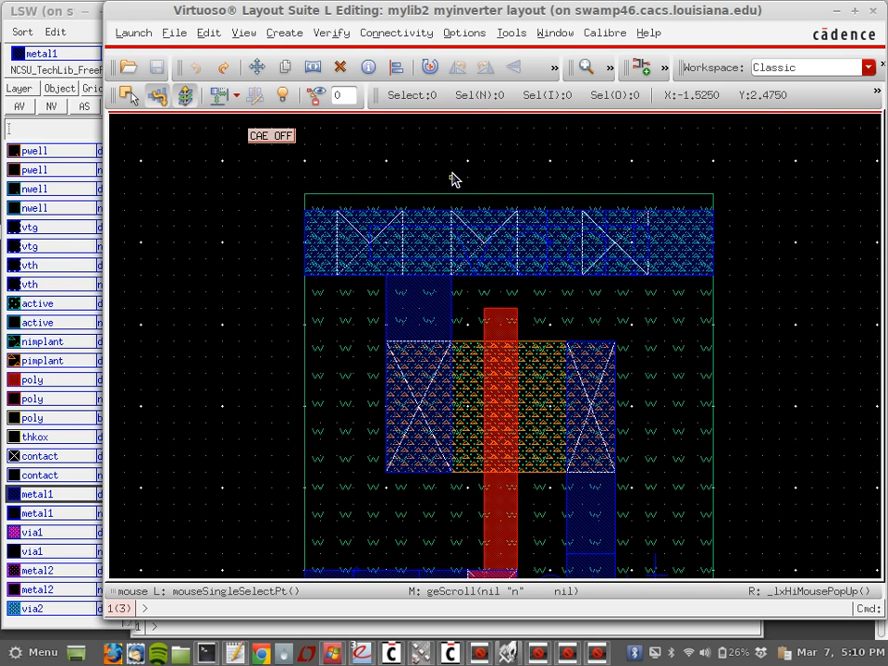
left_click(596, 655)
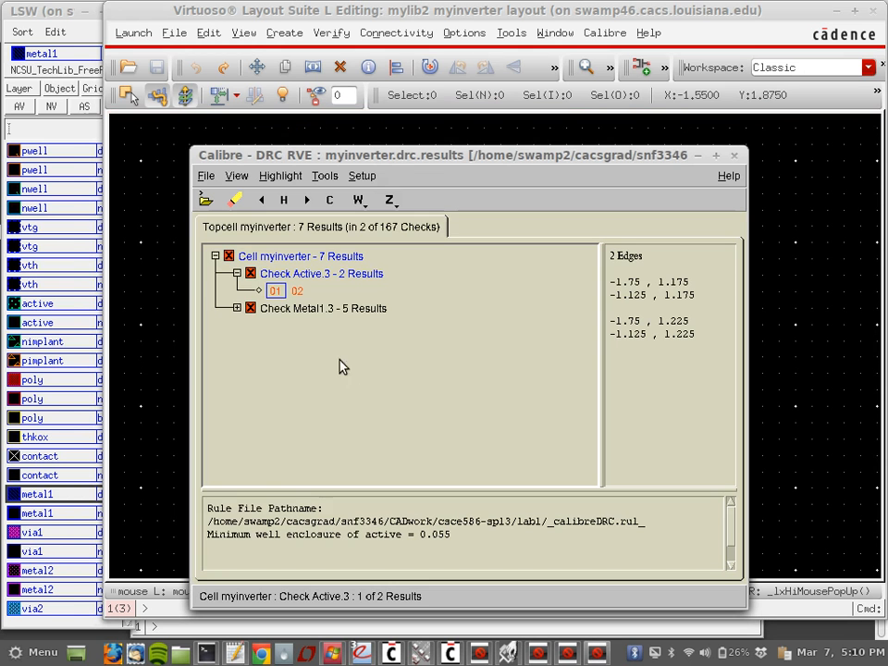
left_click(275, 292)
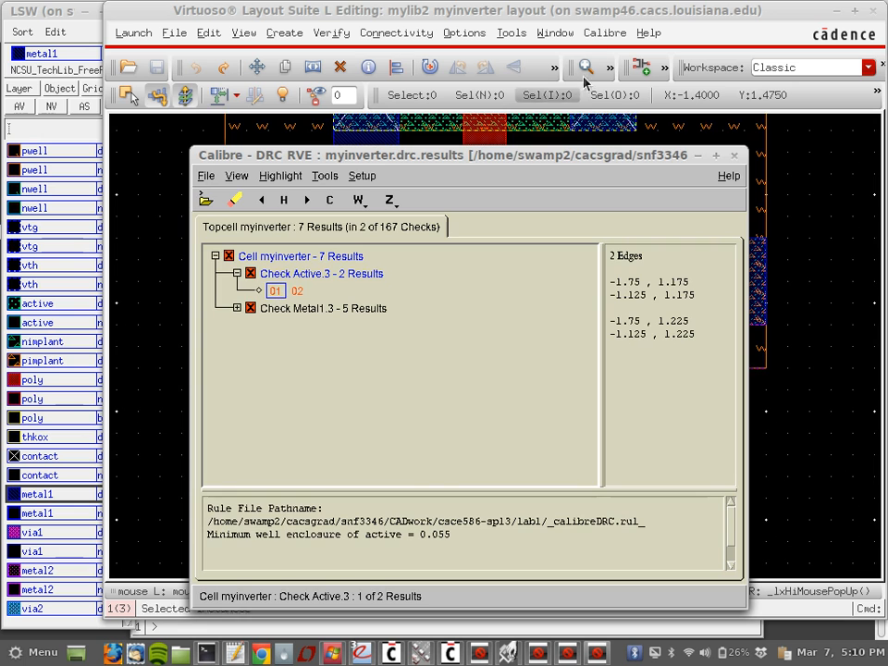
left_click(624, 16)
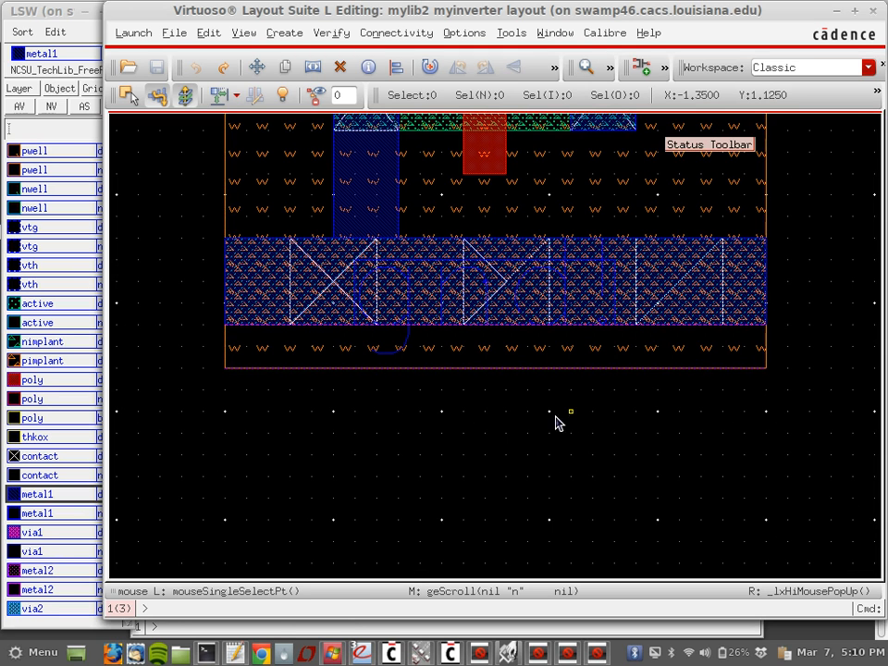
key("s")
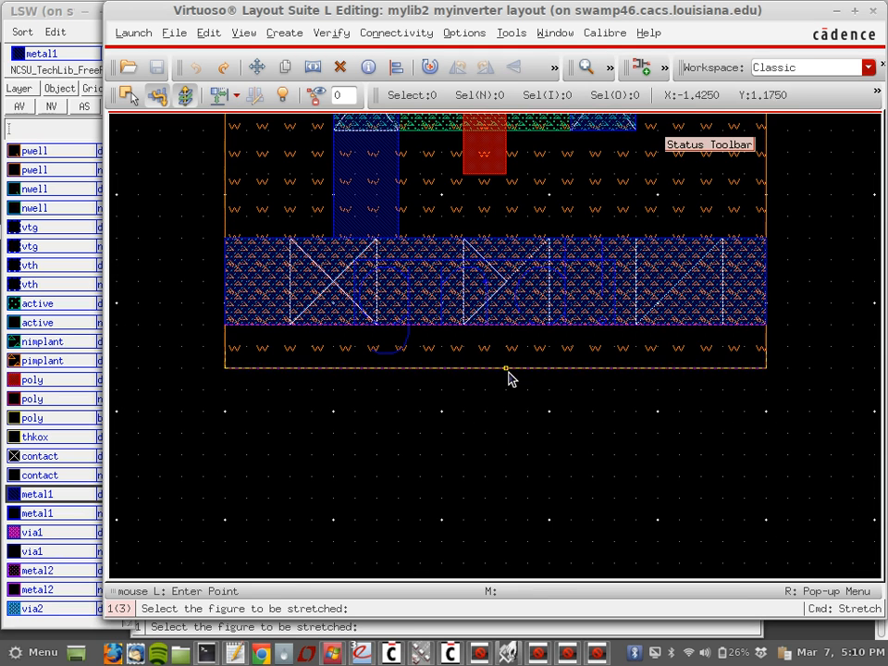
Step: Stretch the lower well outward at its bottom, right and left edges
left_click(507, 377)
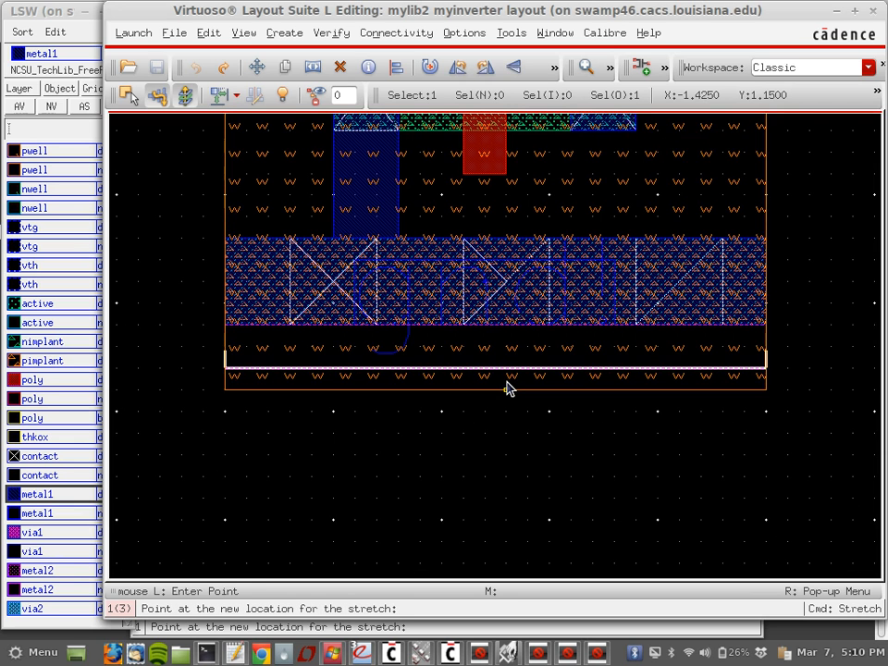
left_click(506, 389)
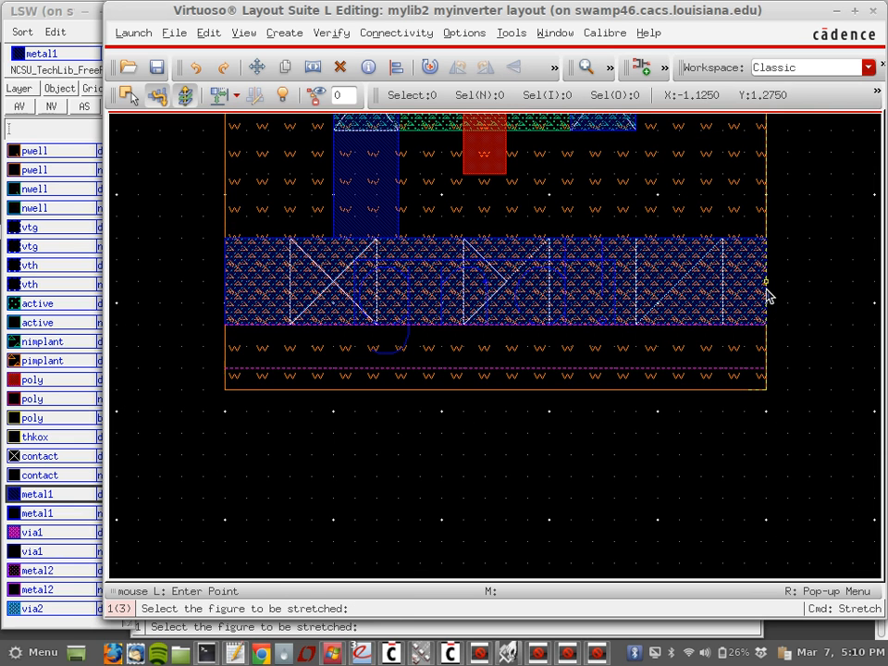
left_click(766, 358)
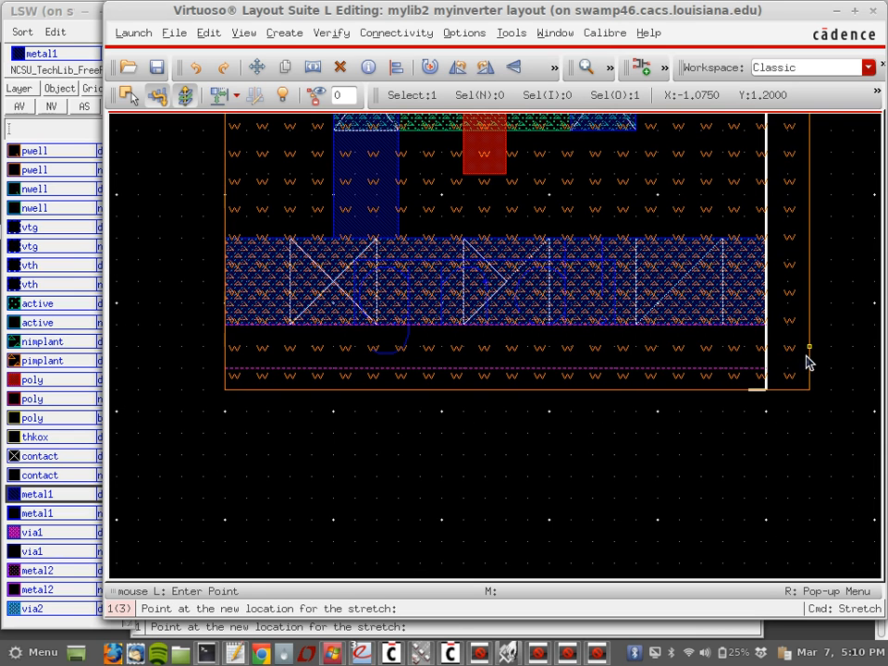
left_click(823, 355)
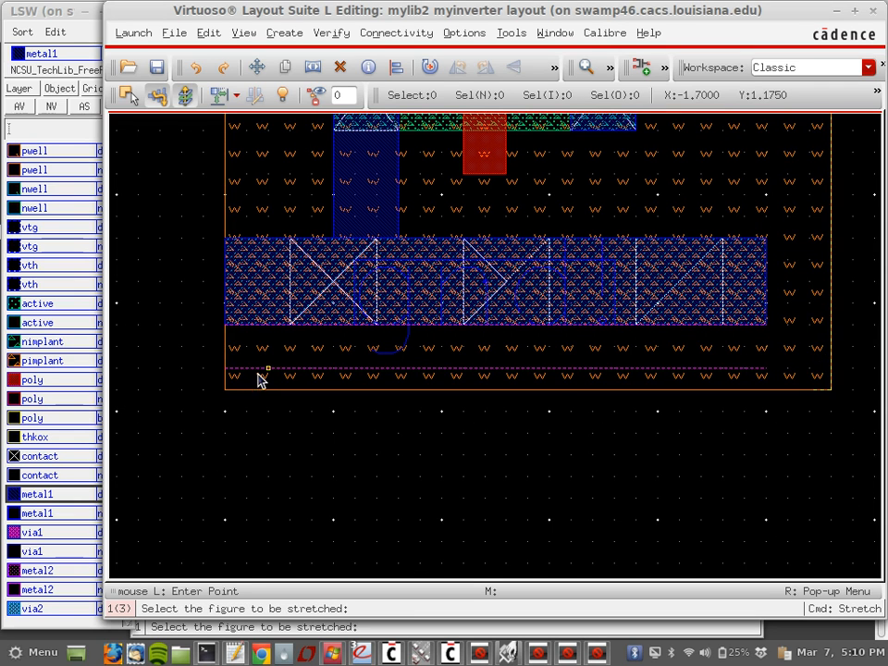
left_click(225, 373)
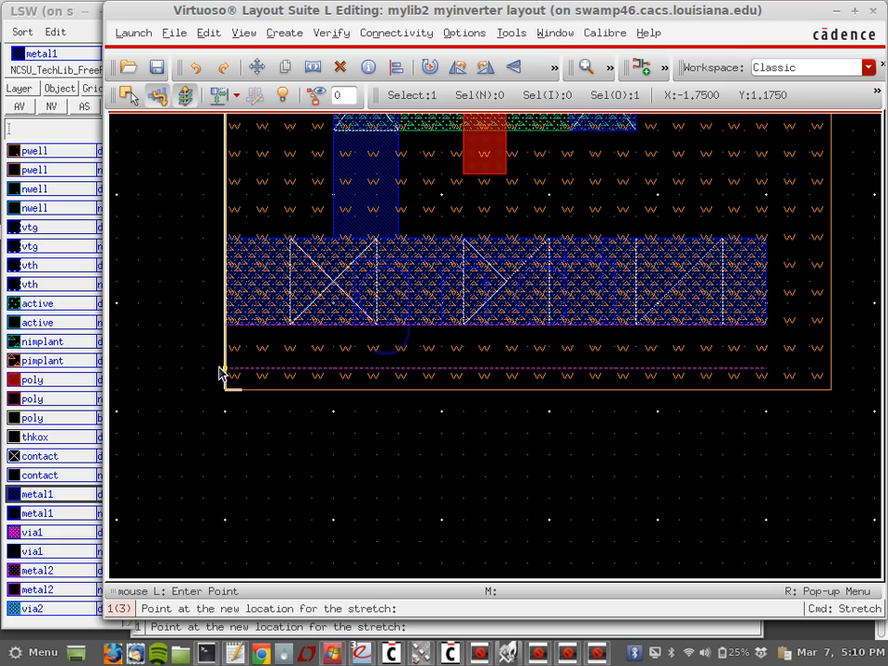
left_click(189, 376)
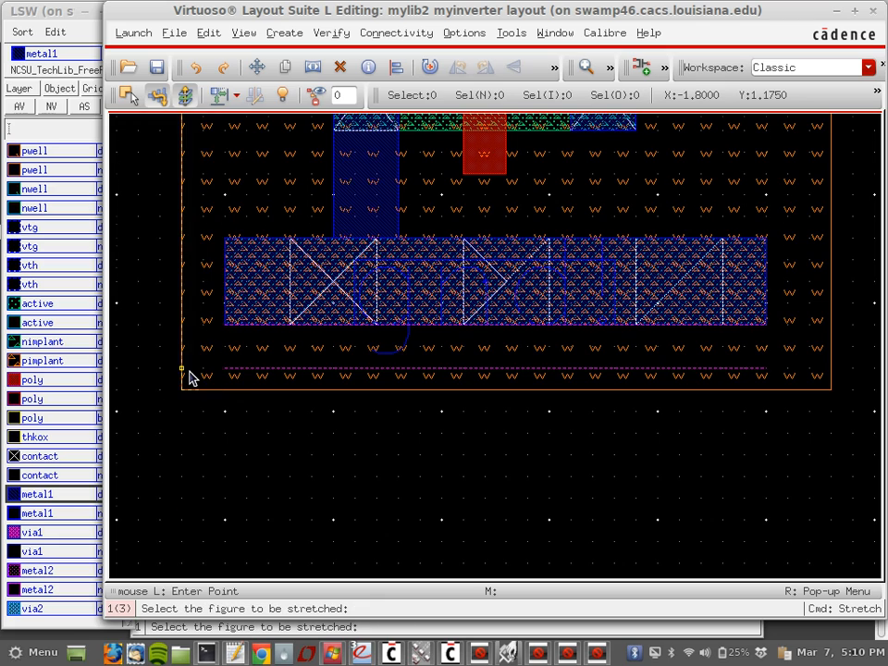
Step: Widen the upper green well left and right and raise its top edge
scroll(188, 377, "up", 4)
scroll(188, 376, "up", 3)
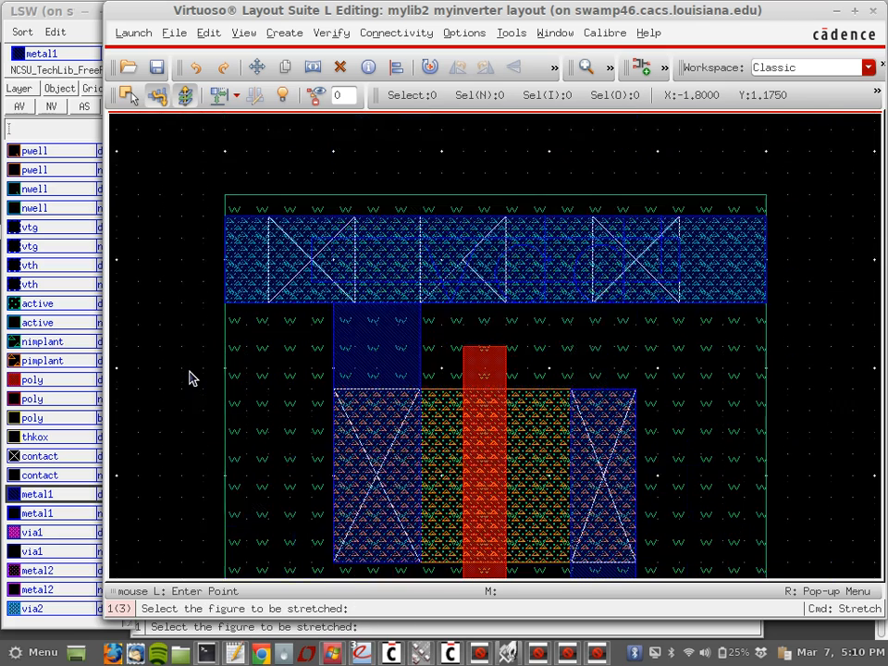
scroll(189, 377, "down", 3)
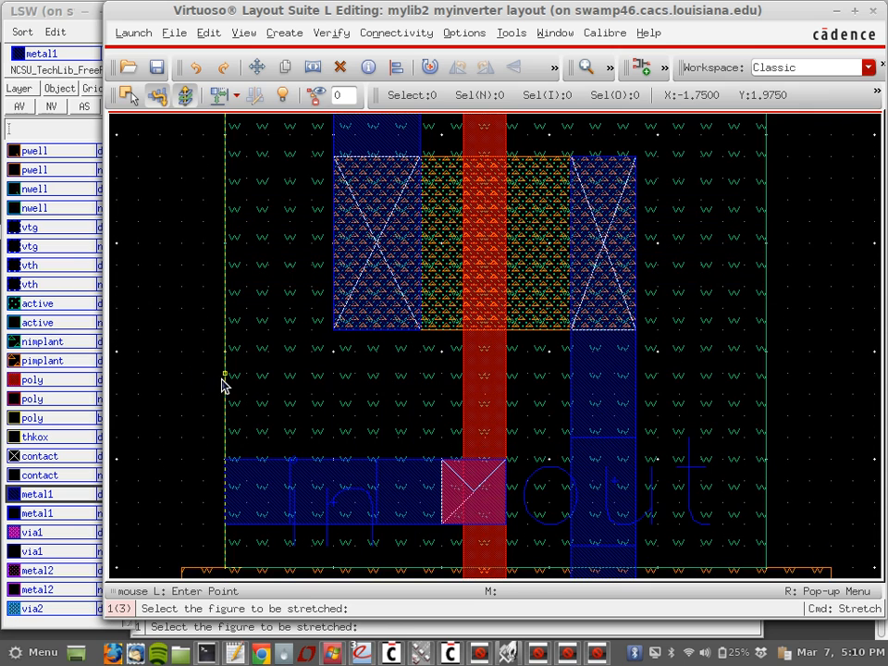
left_click(190, 390)
left_click(183, 392)
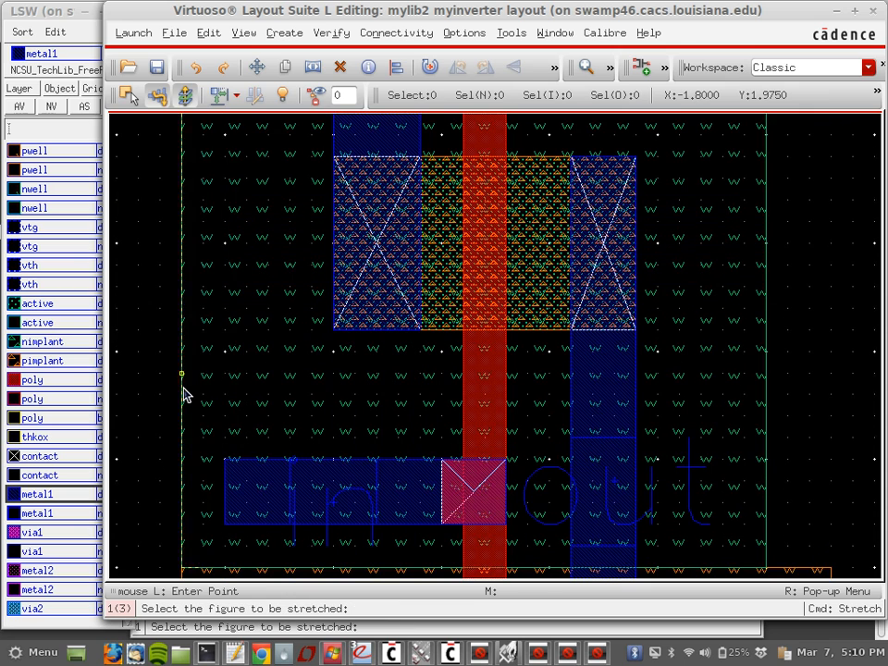
scroll(183, 393, "right", 5, "shift")
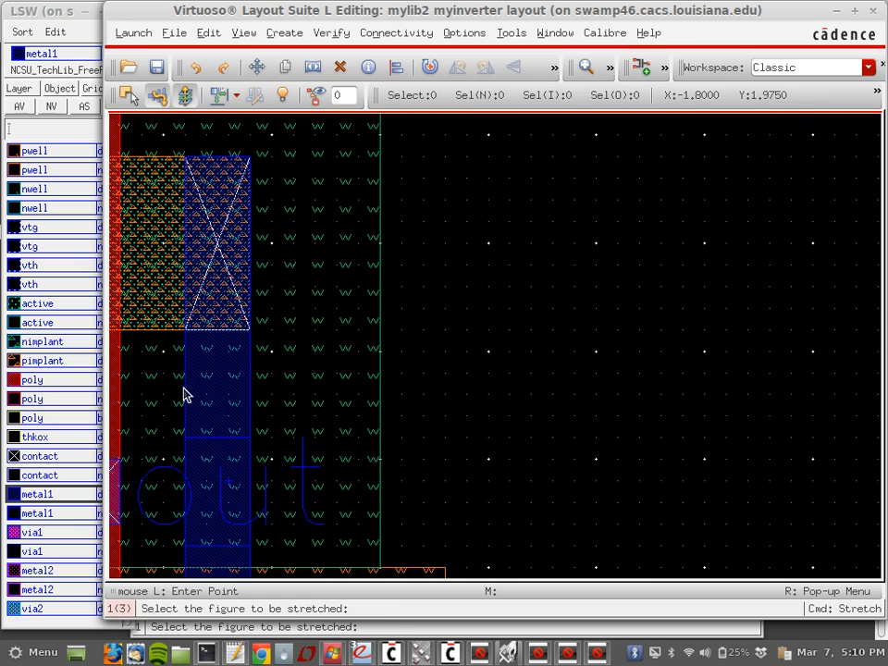
left_click(381, 418)
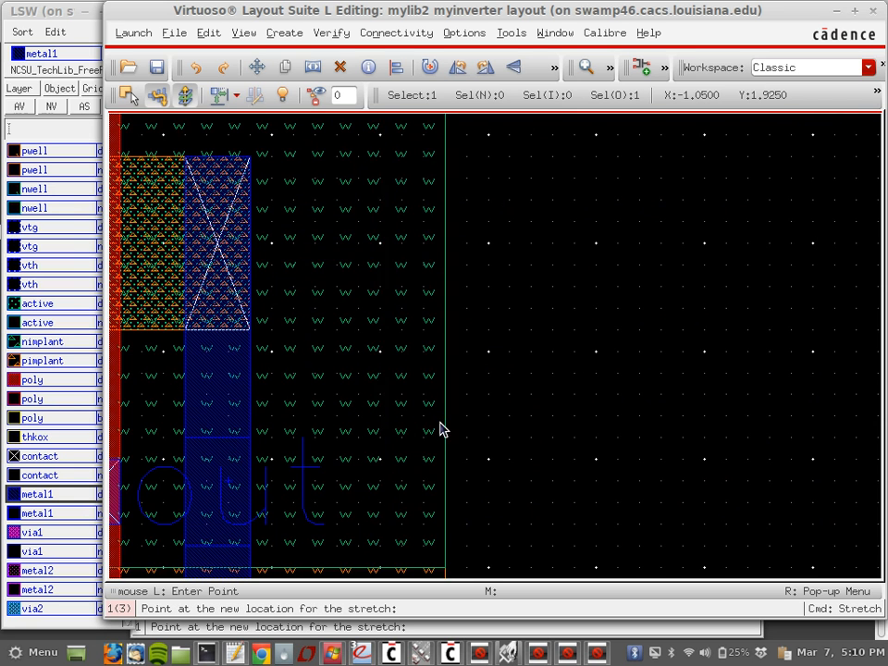
left_click(441, 427)
scroll(440, 427, "up", 5)
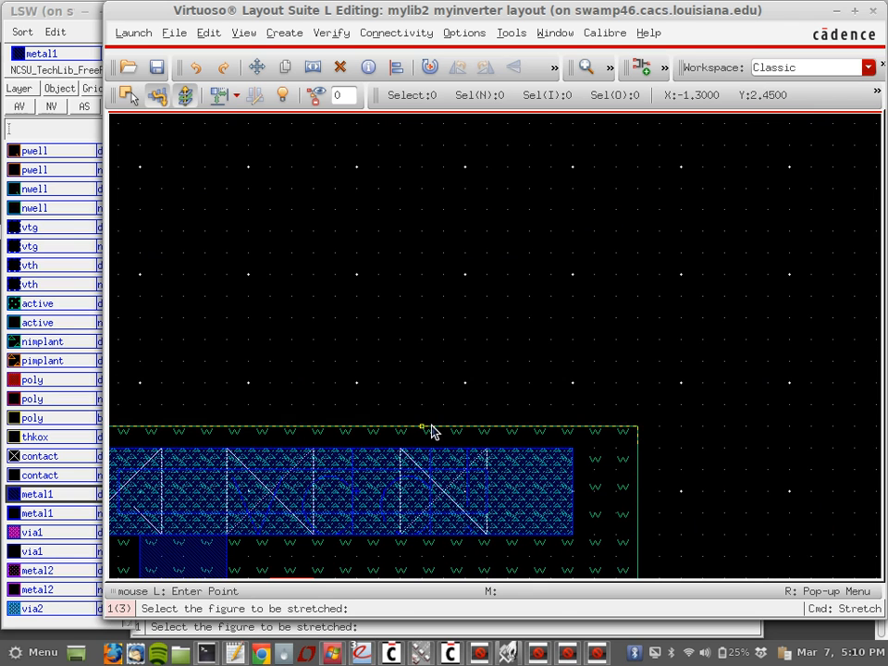
left_click(431, 427)
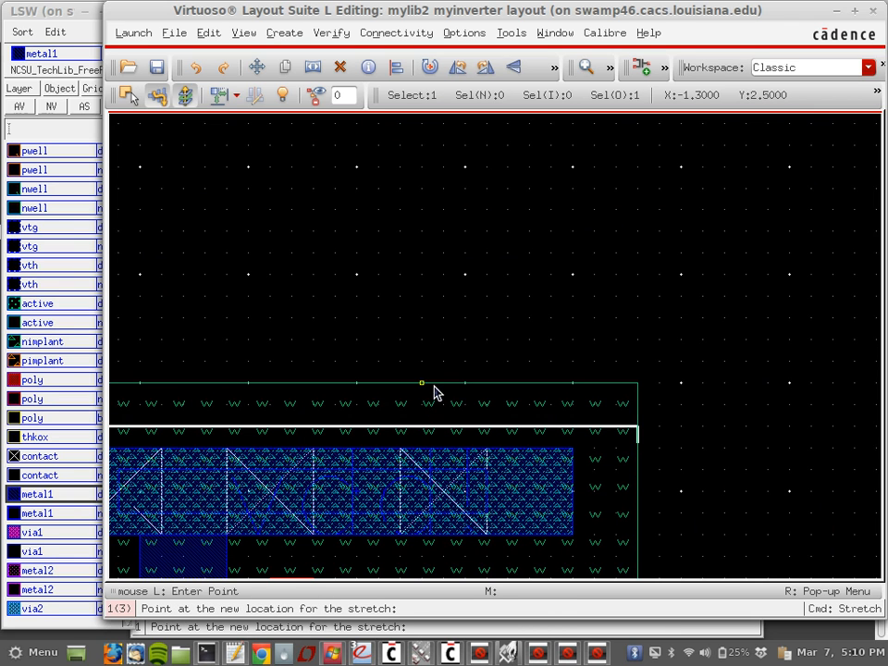
left_click(438, 387)
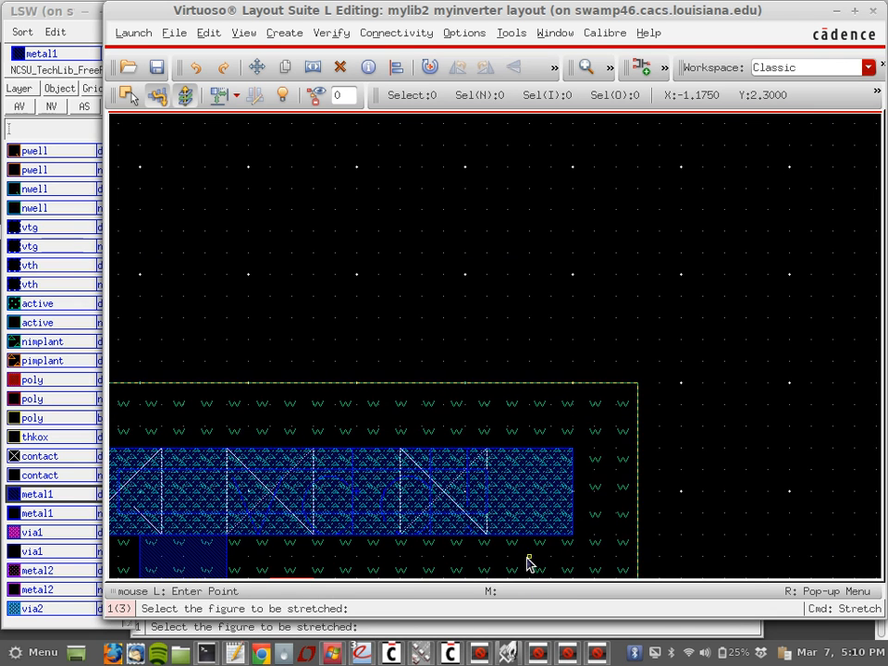
Step: Bring the Calibre DRC results viewer, summary report and run window forward
left_click(585, 653)
left_click(559, 652)
left_click(539, 653)
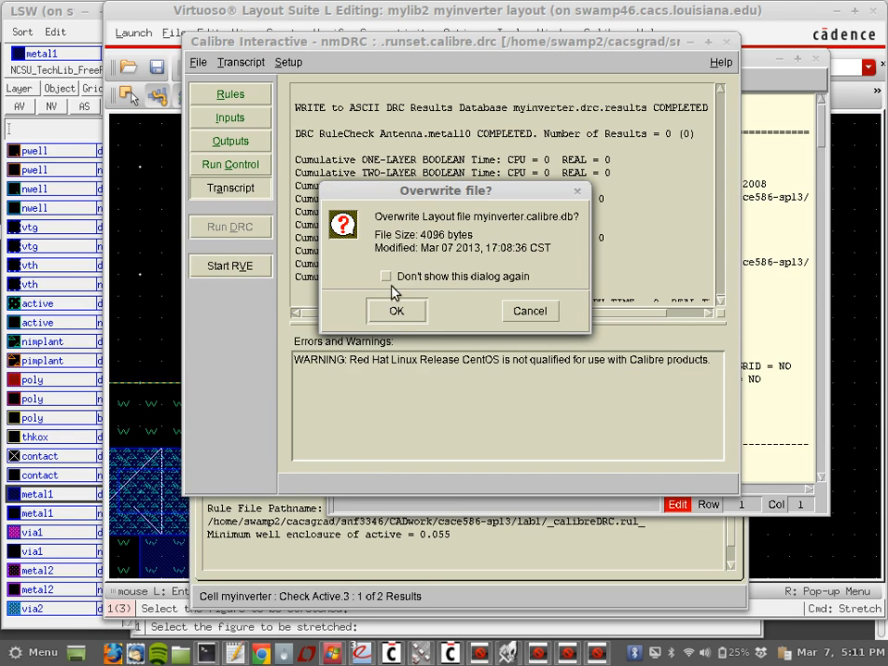
Step: Confirm overwriting the previous export and save the layout so DRC reruns
left_click(395, 314)
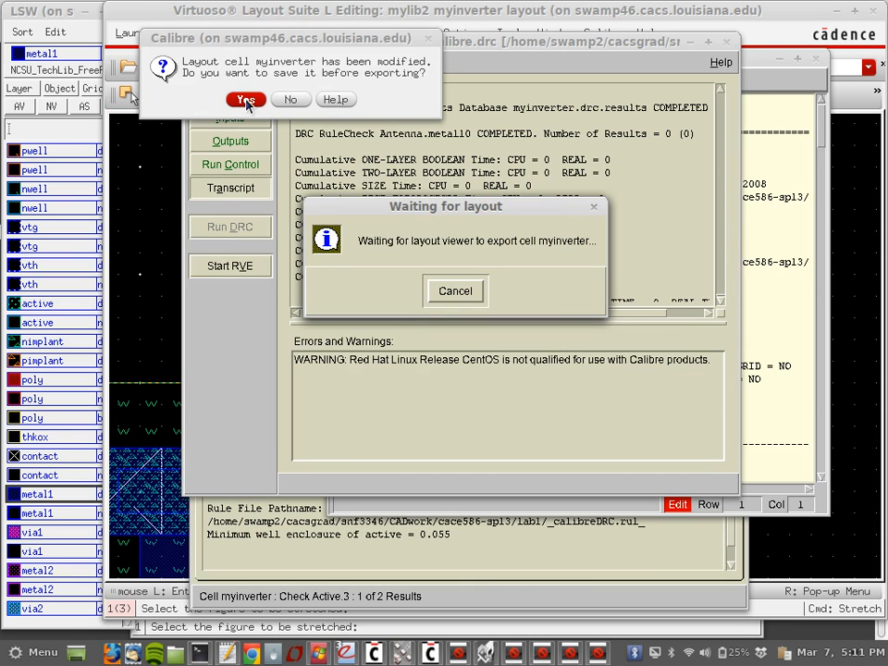
left_click(246, 102)
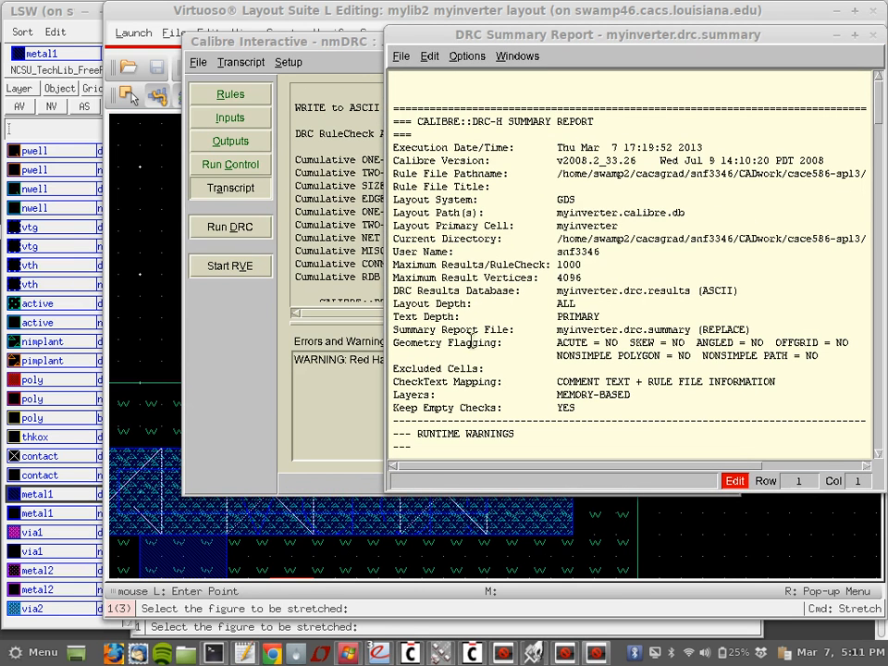
left_click(596, 658)
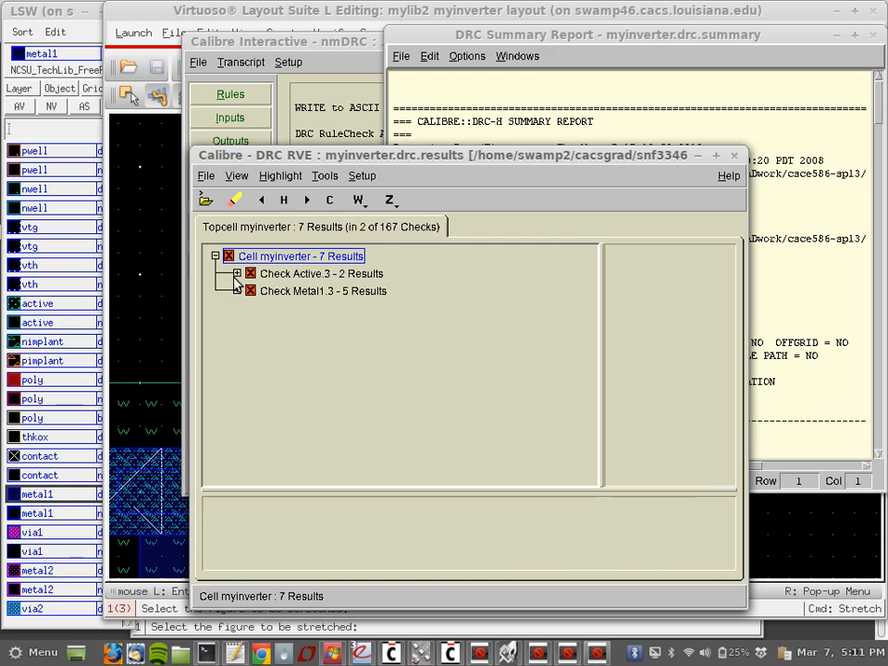
Step: Keep the old results viewer open and bring the DRC results viewer forward
left_click(733, 155)
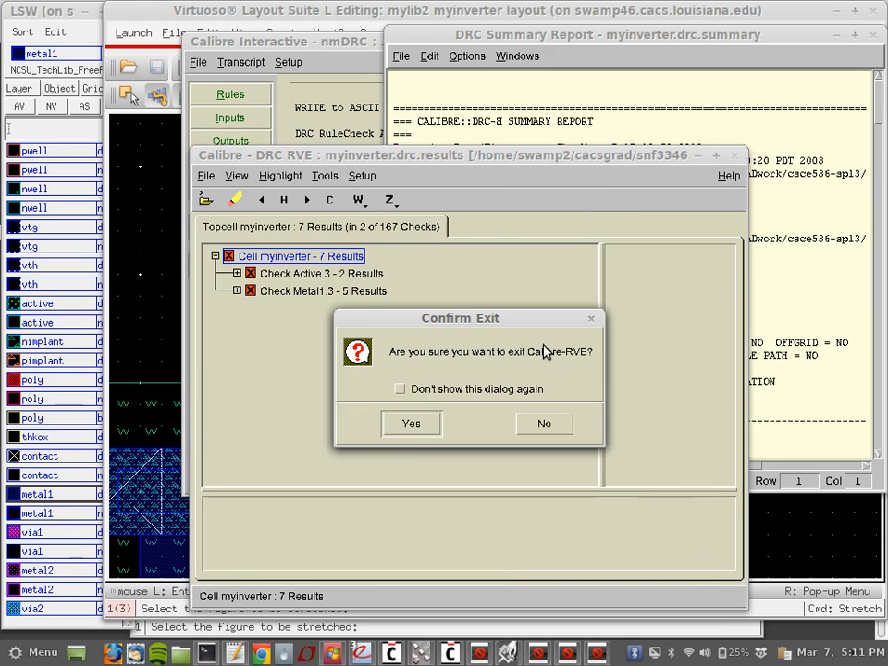
left_click(538, 426)
left_click(566, 656)
left_click(483, 655)
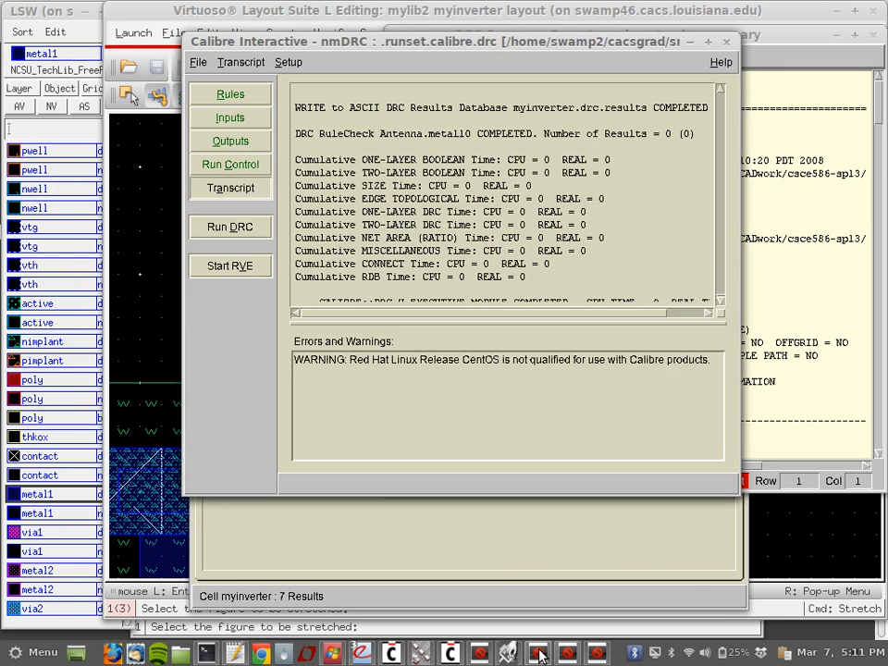
left_click(506, 654)
left_click(505, 654)
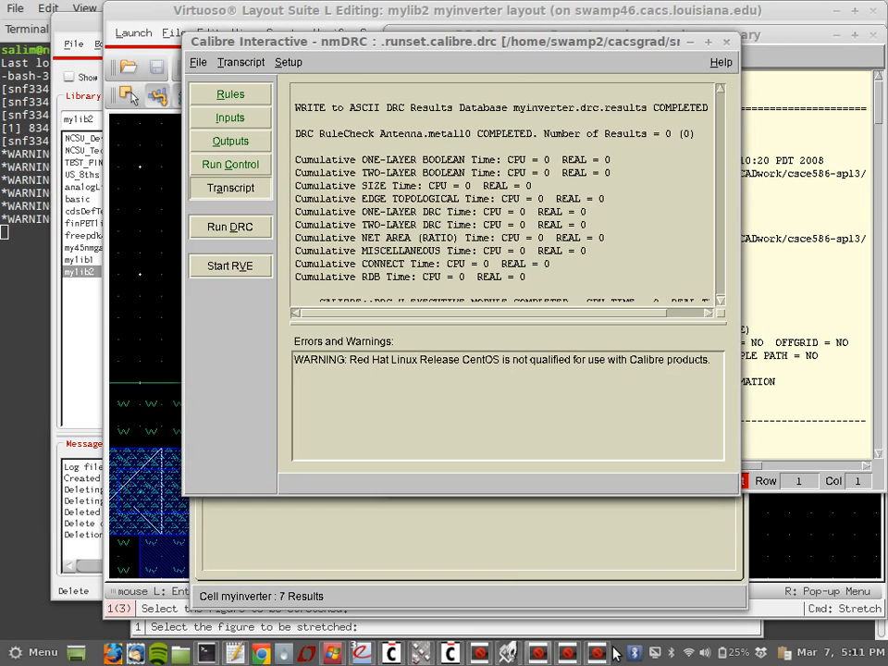
left_click(596, 654)
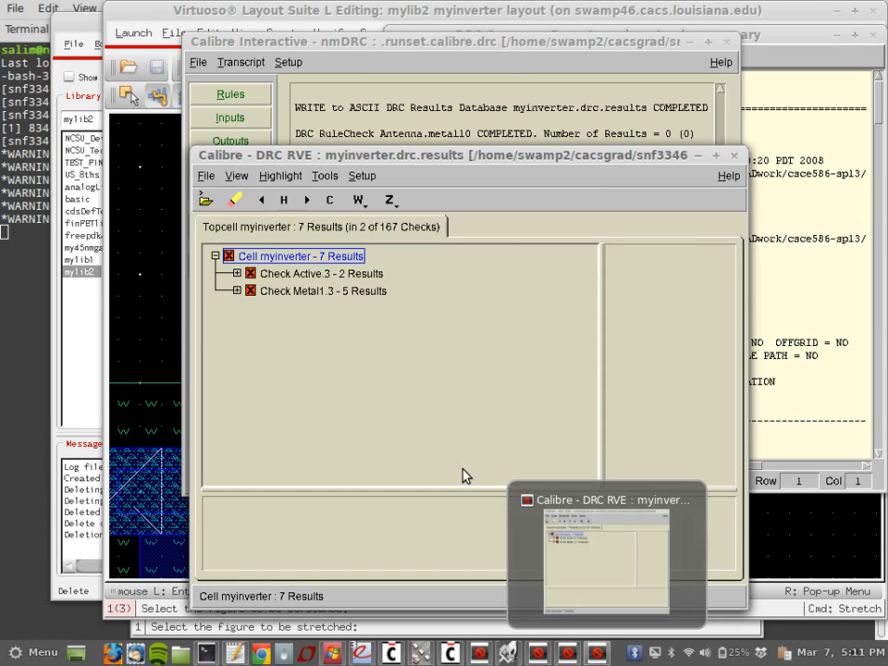
Step: Expand Metal1.3 and Active.3 and inspect both Active.3 well-enclosure errors in the layout
left_click(237, 290)
left_click(236, 273)
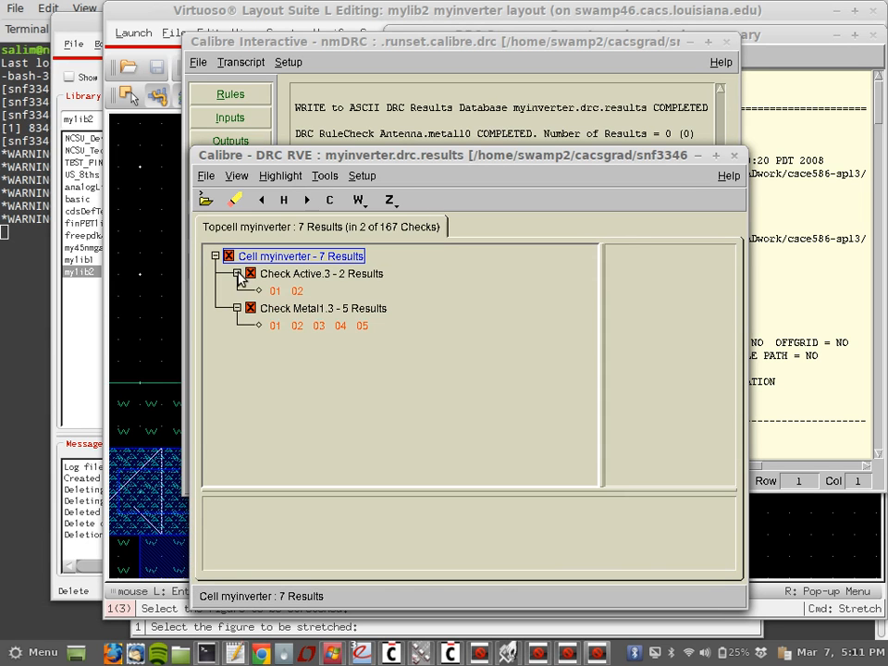
left_click(274, 290)
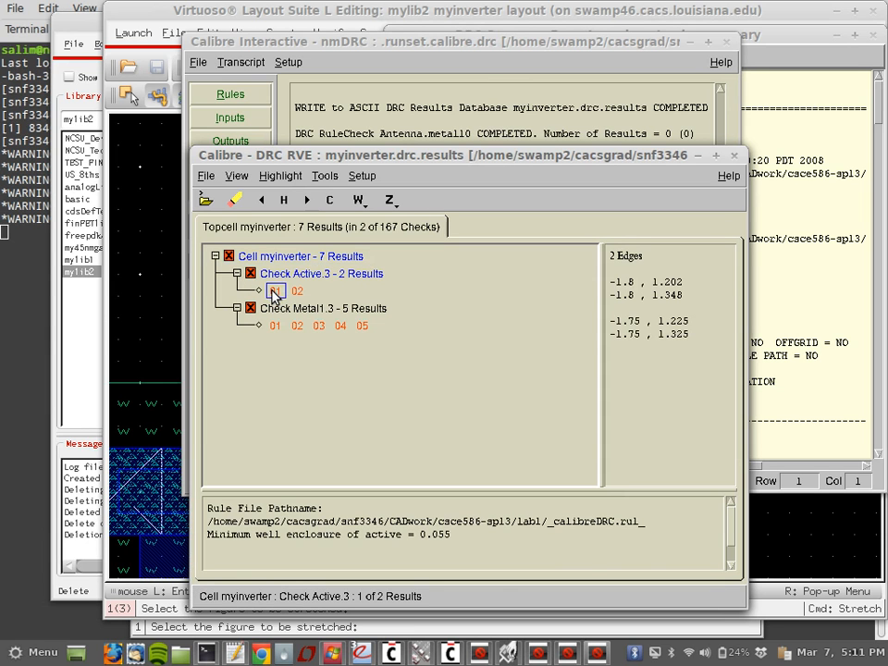
left_click(296, 292)
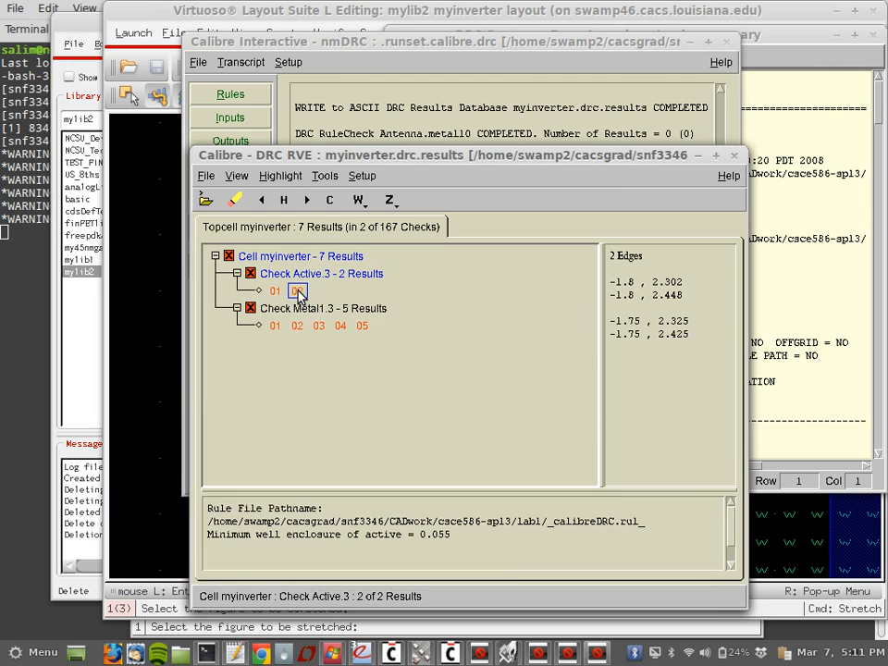
left_click(158, 294)
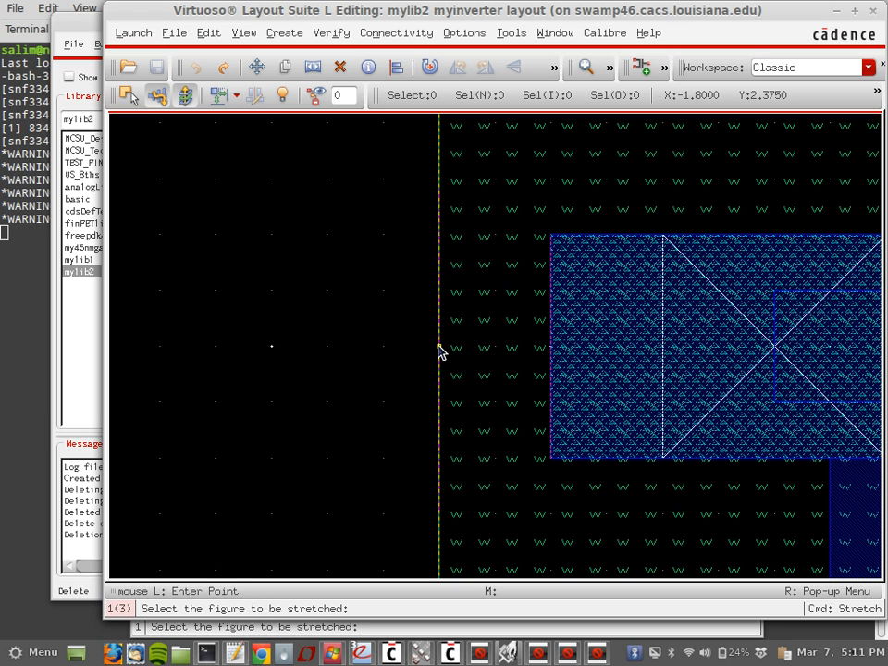
Step: Extend the orange and green wells' left edges further left
scroll(441, 349, "down", 4, "ctrl")
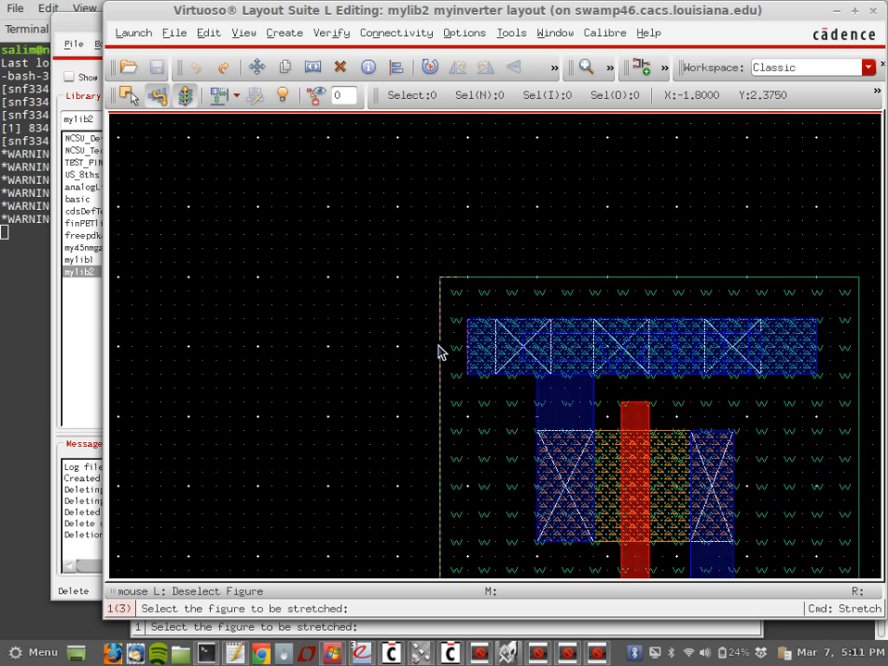
scroll(440, 350, "down", 2)
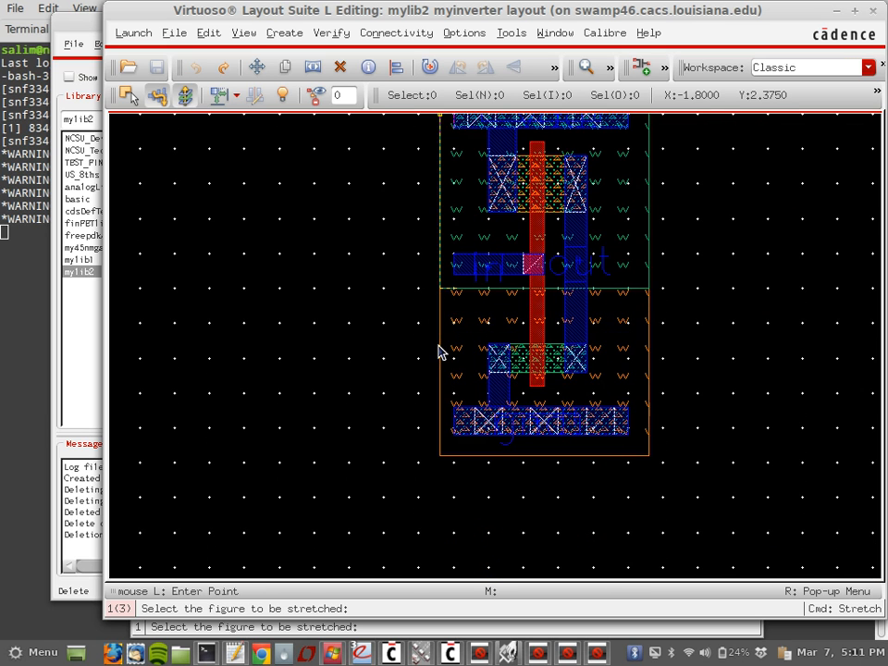
scroll(447, 350, "up", 4, "ctrl")
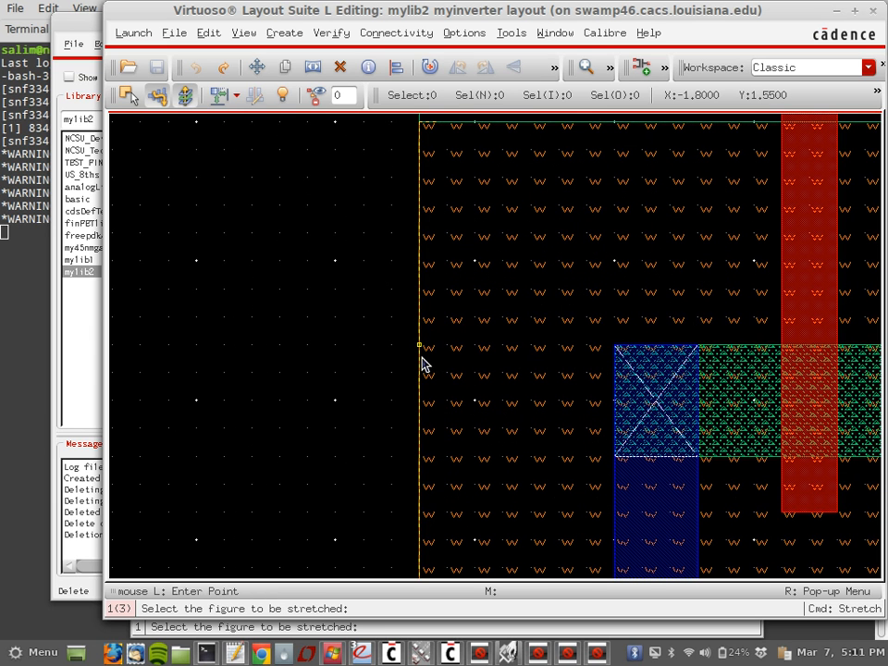
left_click(413, 356)
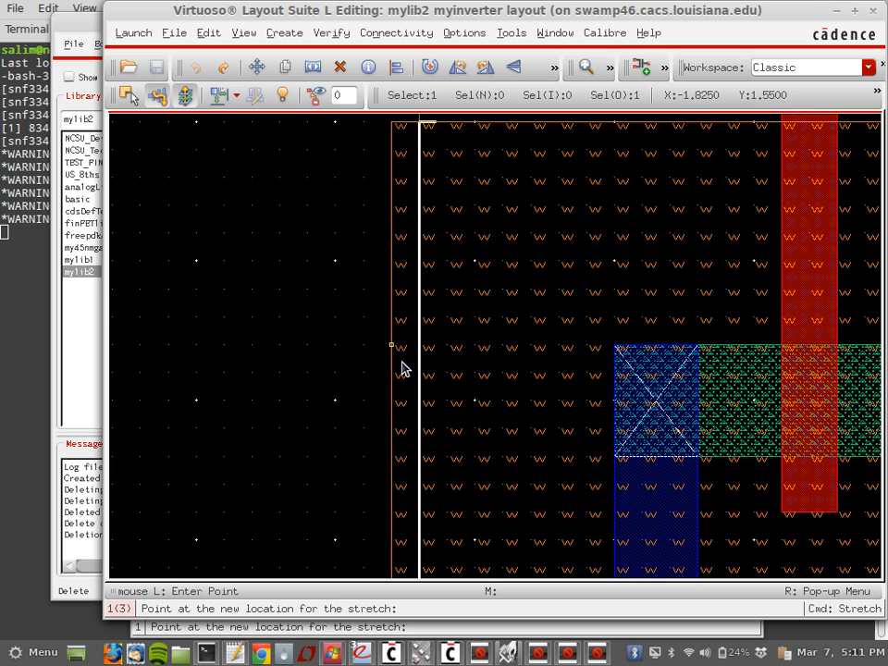
left_click(400, 363)
scroll(401, 363, "up", 2)
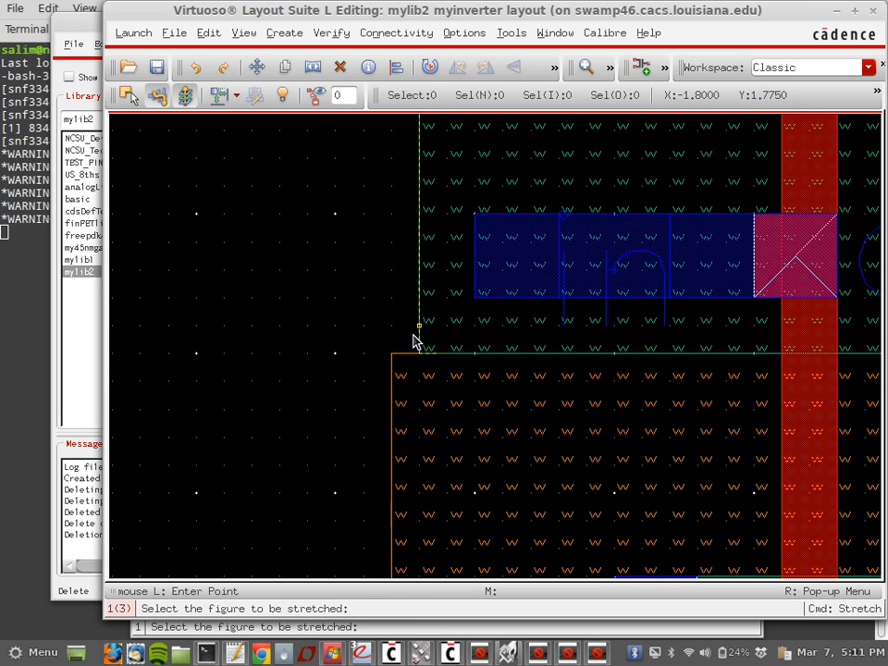
left_click(411, 342)
left_click(391, 341)
Step: Extend the green and orange wells' right edges further right and end the stretch
scroll(391, 342, "right", 5)
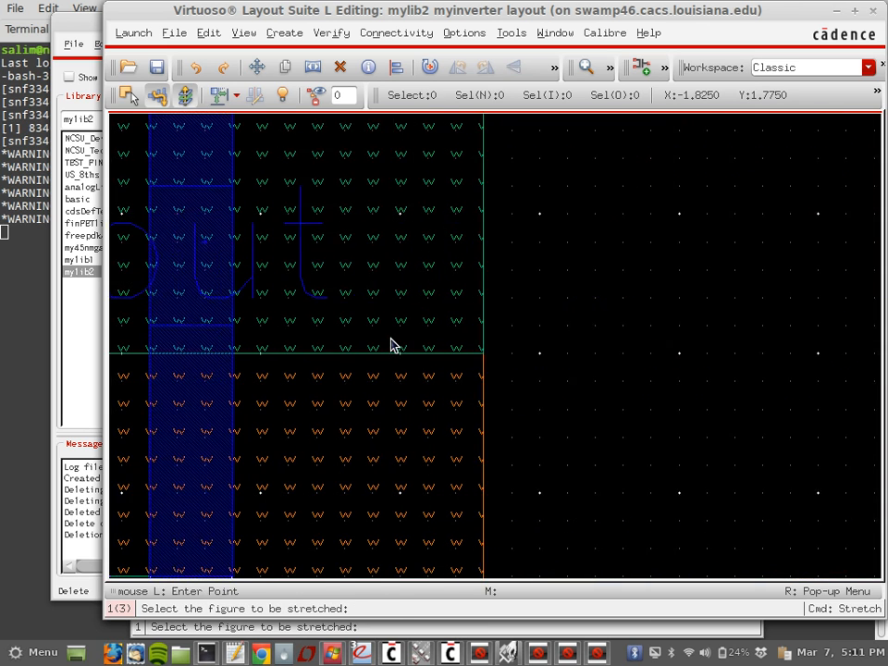
left_click(291, 330)
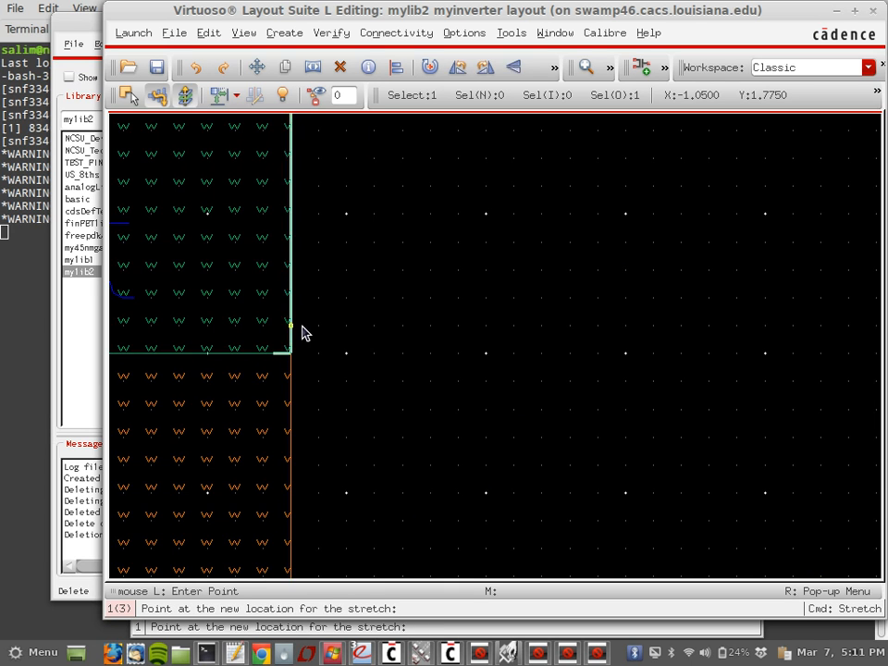
left_click(317, 330)
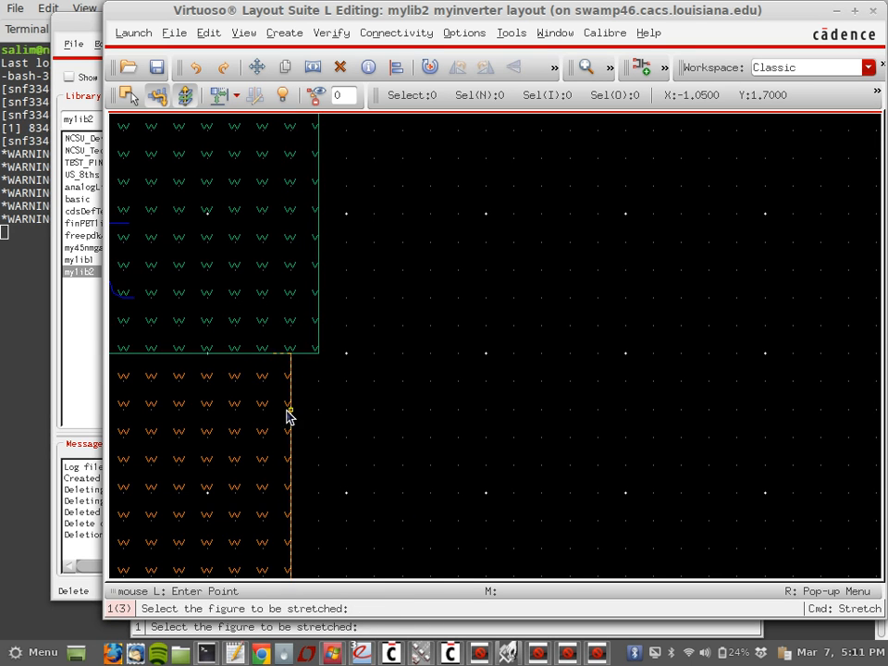
left_click(289, 415)
left_click(318, 416)
key("Escape")
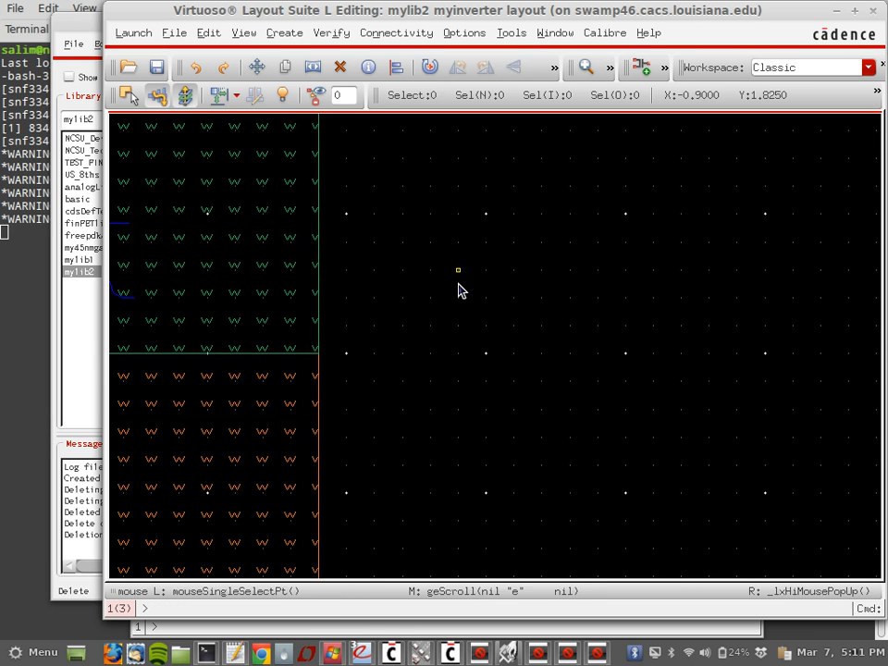
Step: Return to Calibre RVE showing the second Active.3 error
scroll(462, 290, "right", 3, "shift")
scroll(461, 291, "left", 3, "shift")
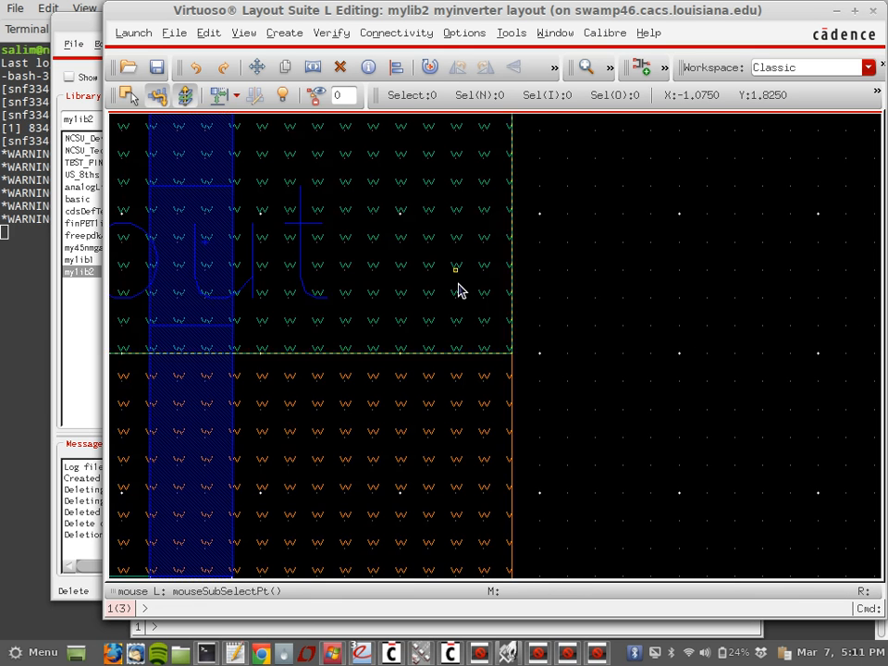
scroll(458, 289, "down", 3, "ctrl")
scroll(460, 289, "up", 3)
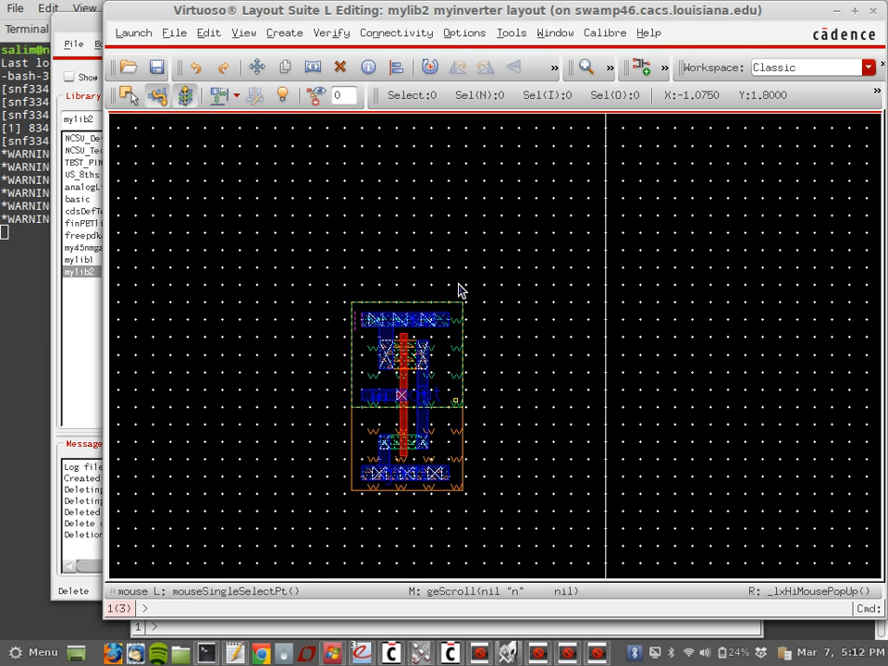
left_click(597, 653)
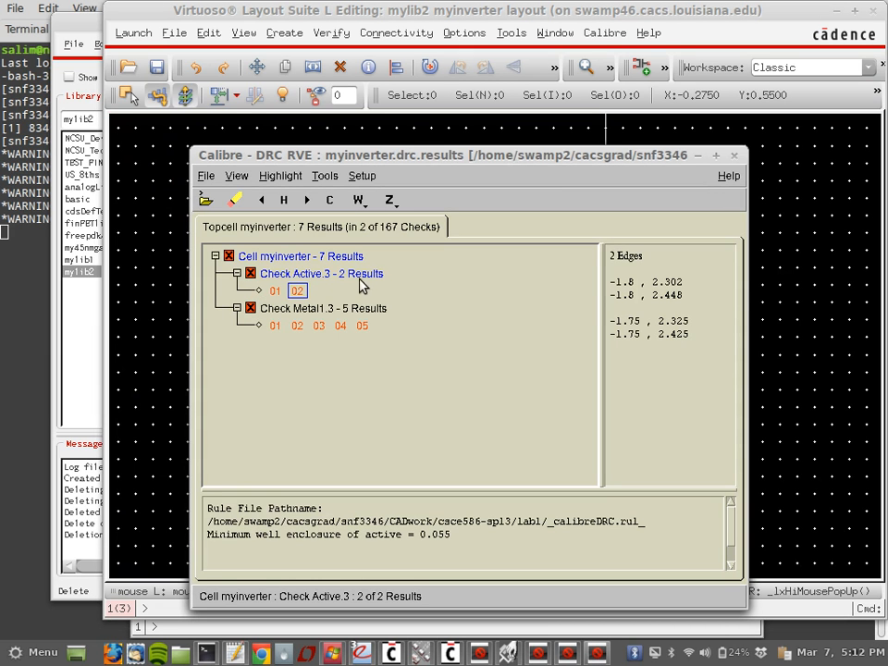
Step: Step through Metal1.3 errors 01–05, noting the 0.035 metal1 extension rule, then return to the layout
left_click(275, 326)
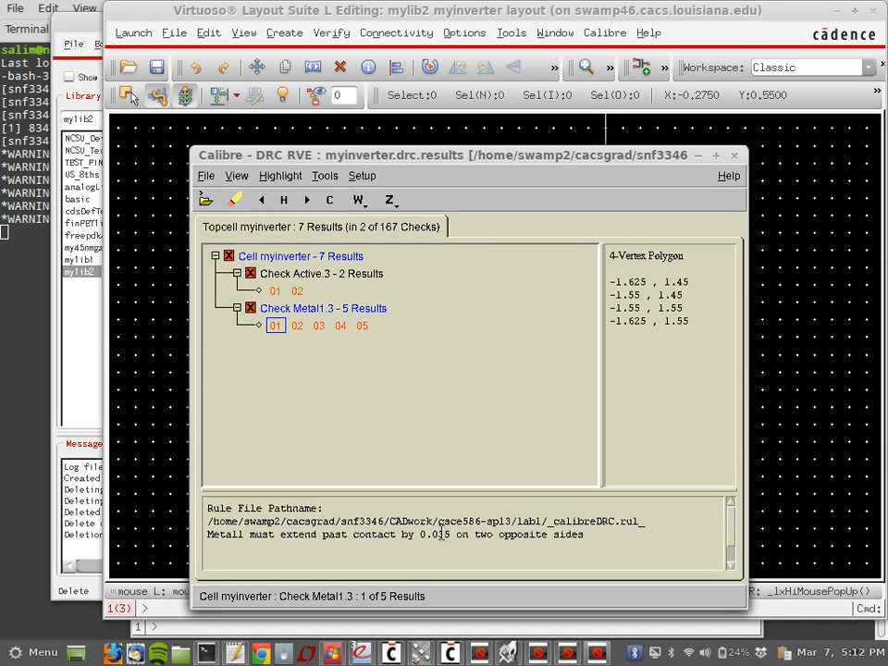
left_click_drag(438, 537, 447, 540)
left_click(298, 326)
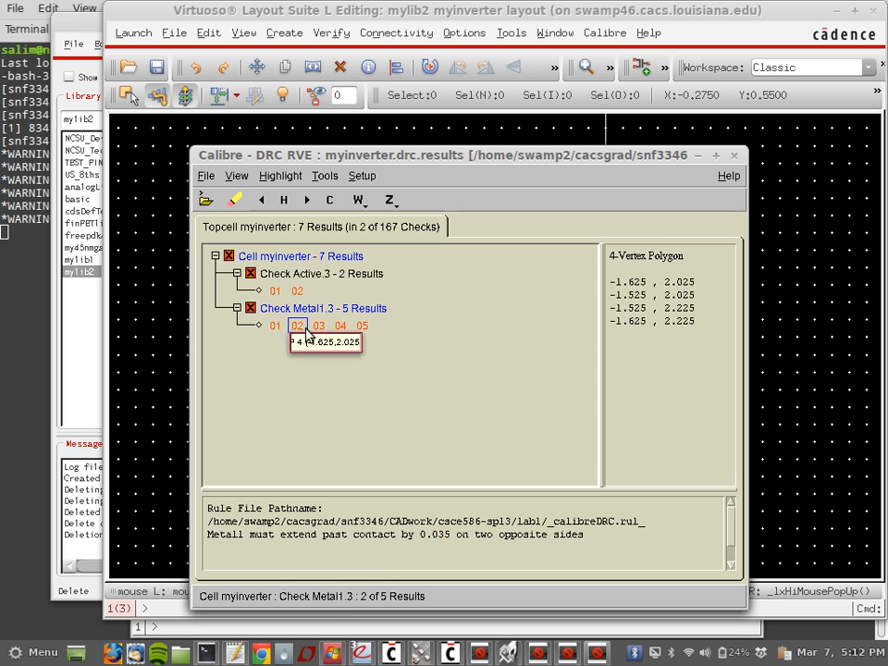
left_click(319, 327)
left_click(340, 327)
left_click(361, 327)
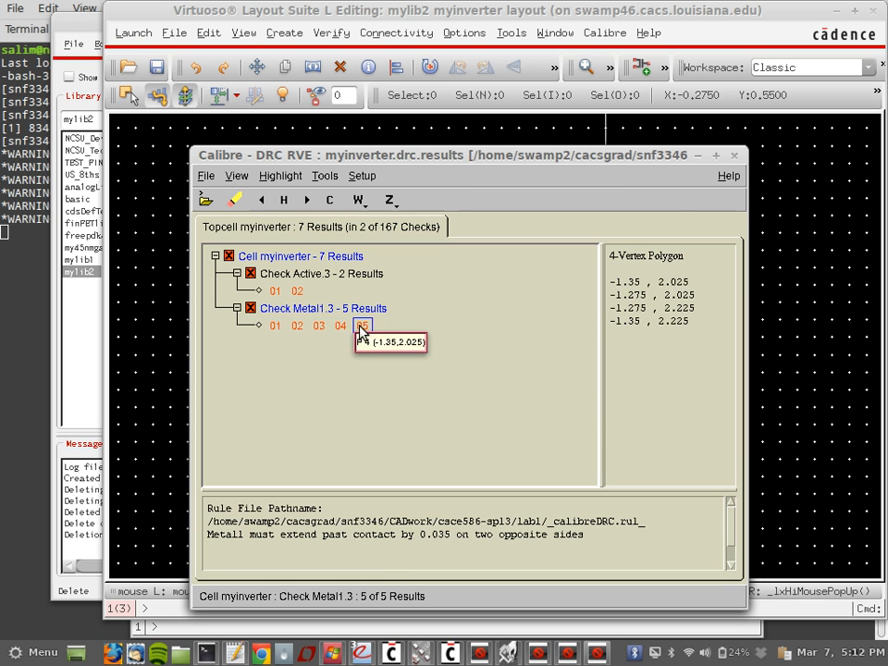
left_click(479, 17)
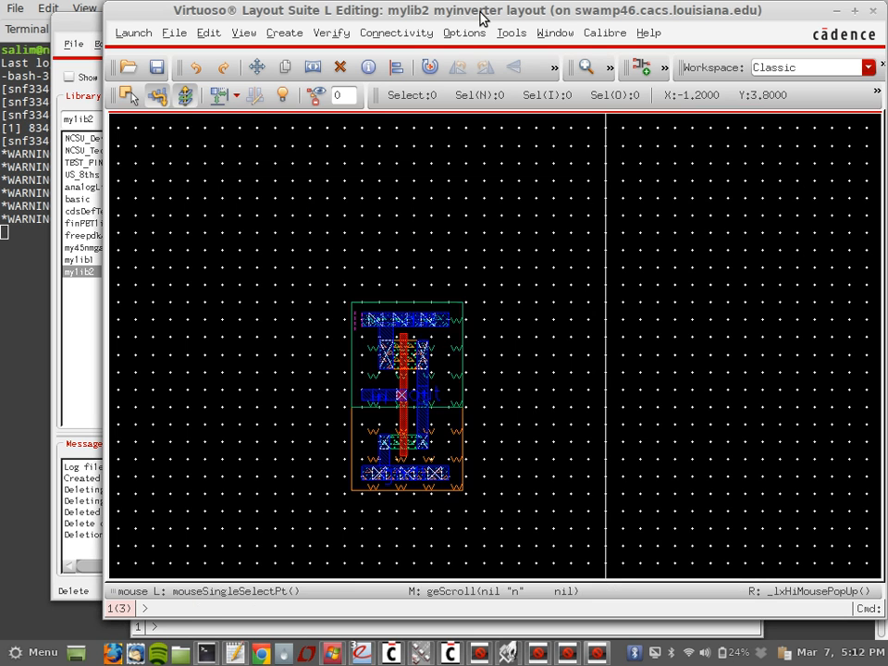
key("z")
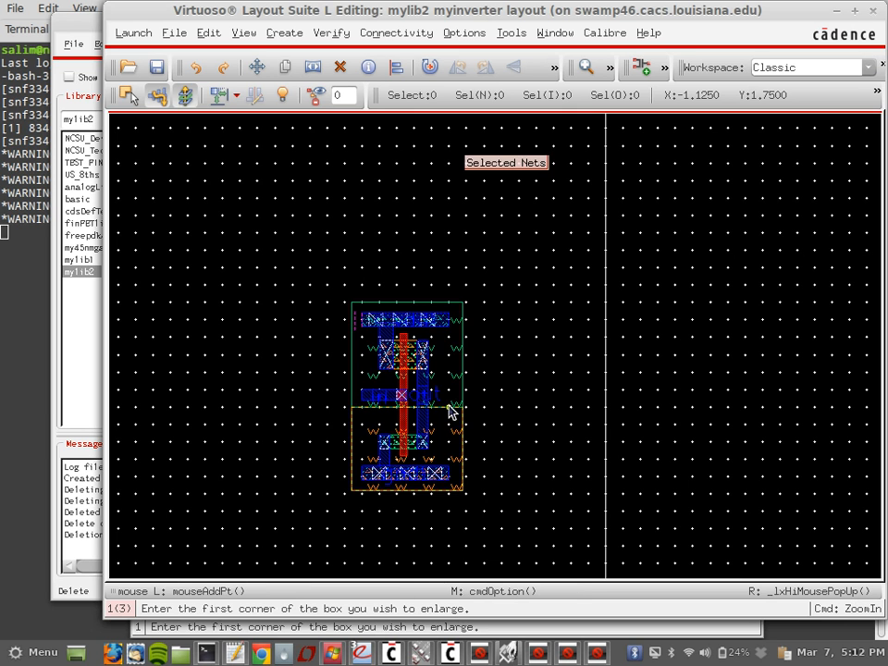
key("Escape")
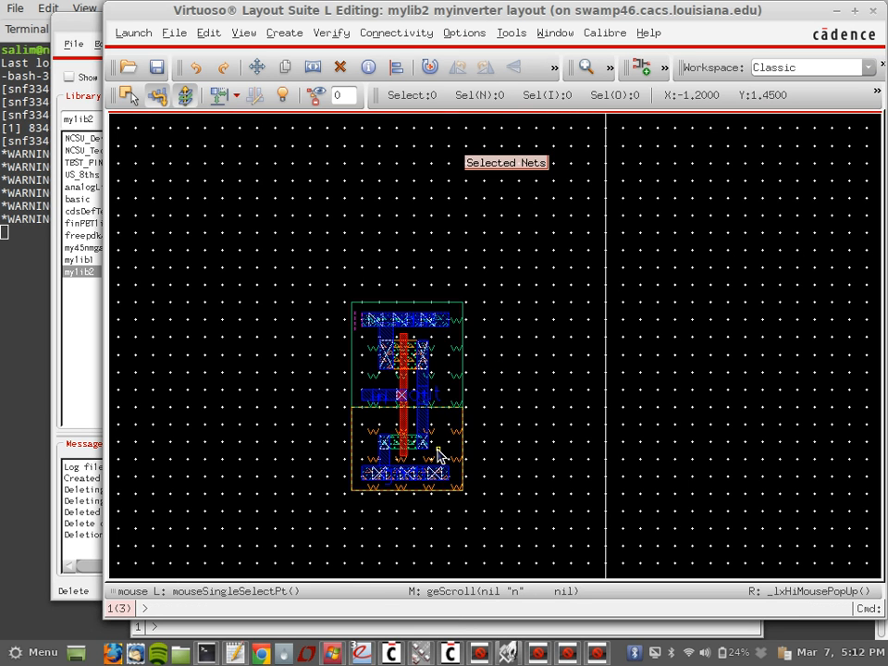
scroll(436, 447, "up", 3, "ctrl")
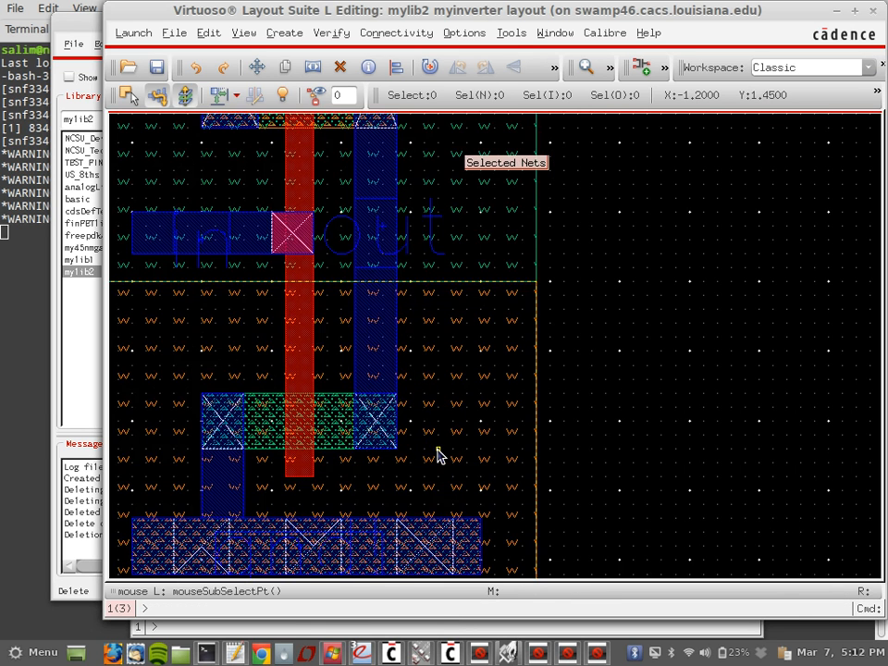
scroll(439, 454, "up", 1, "ctrl")
scroll(439, 455, "down", 1, "ctrl")
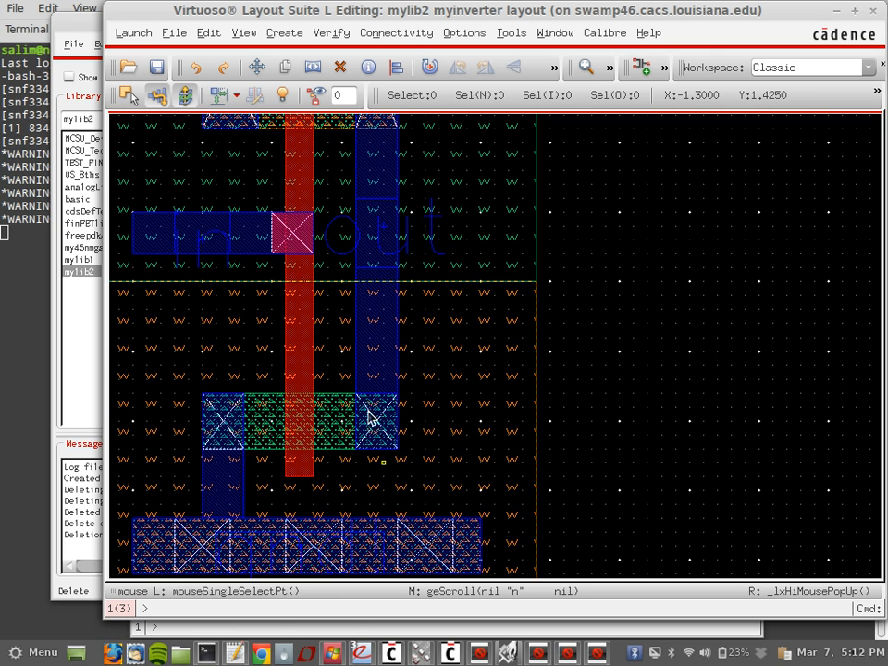
key("s")
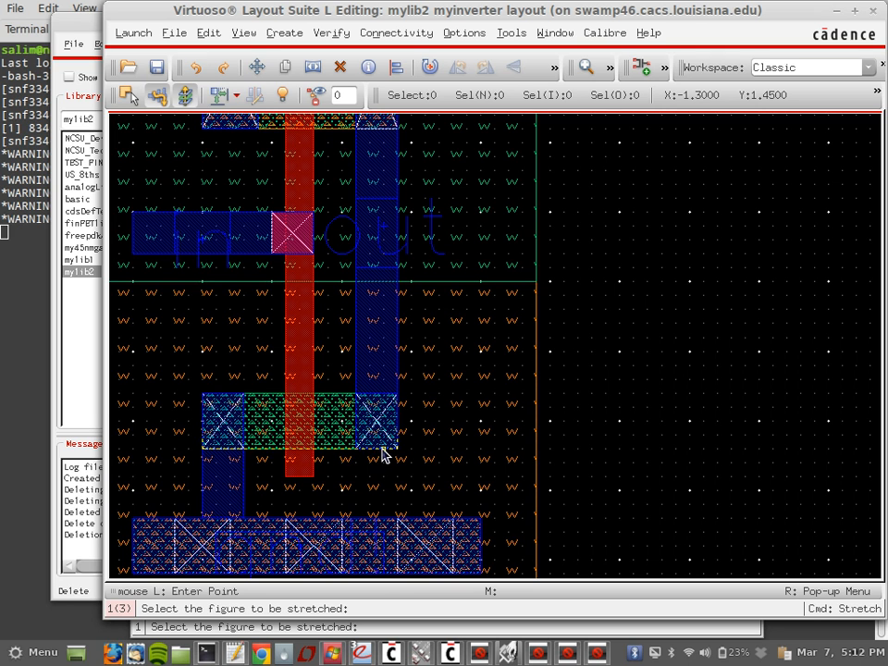
left_click(383, 452)
key("Escape")
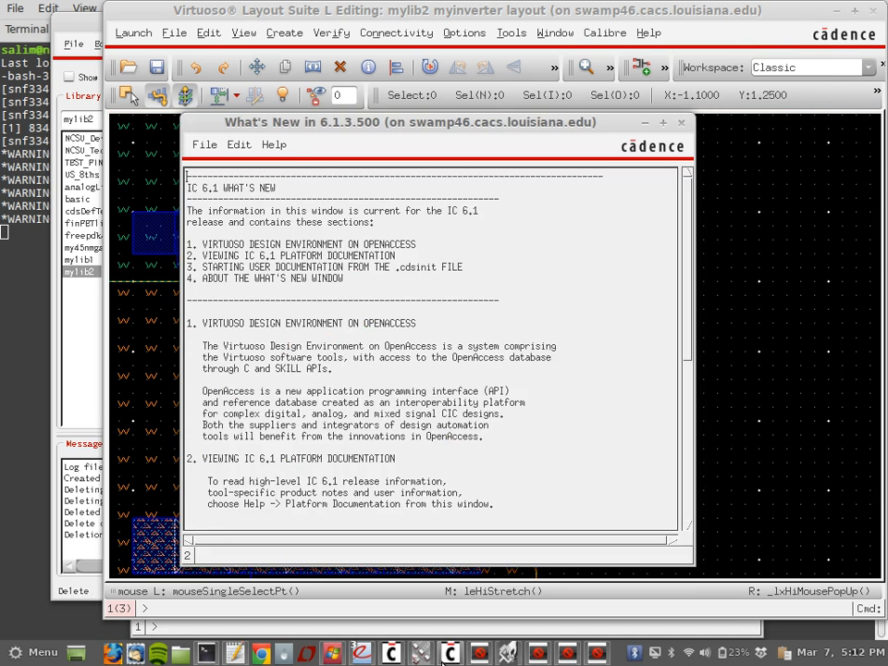
Step: Cycle through the Library Manager, LSW and CDS.log windows, ending on the layout
left_click(420, 652)
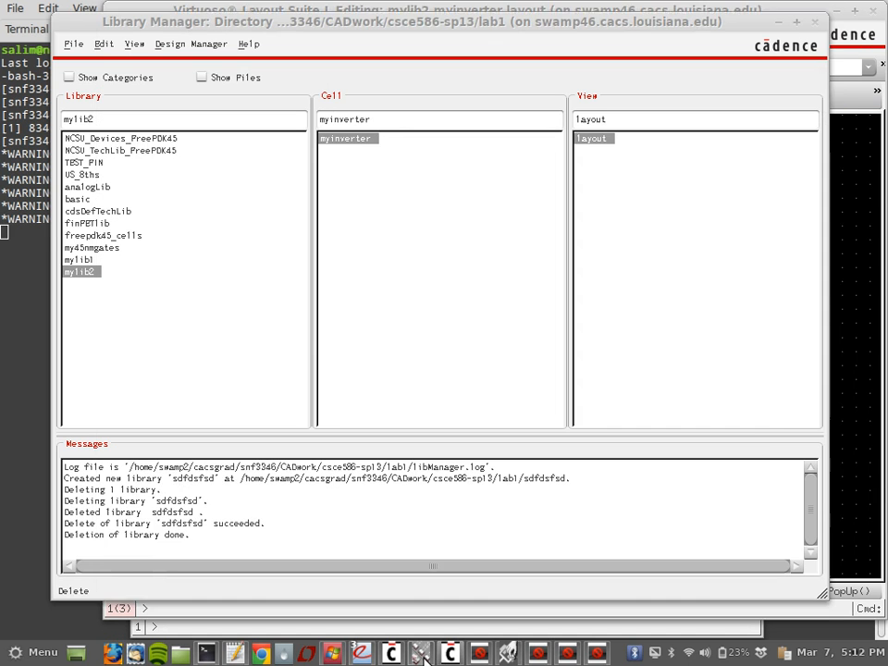
mouse_move(389, 654)
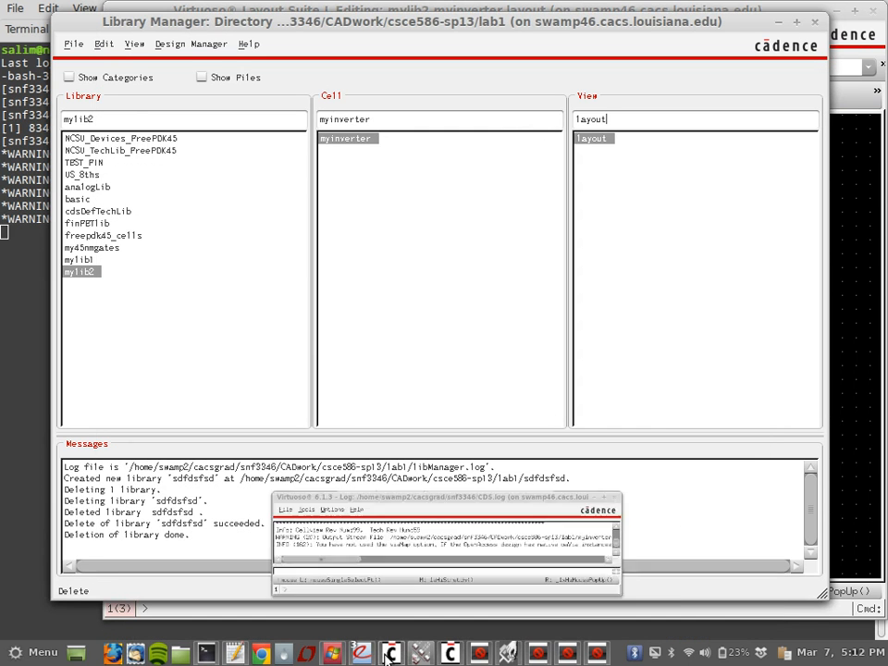
left_click(479, 654)
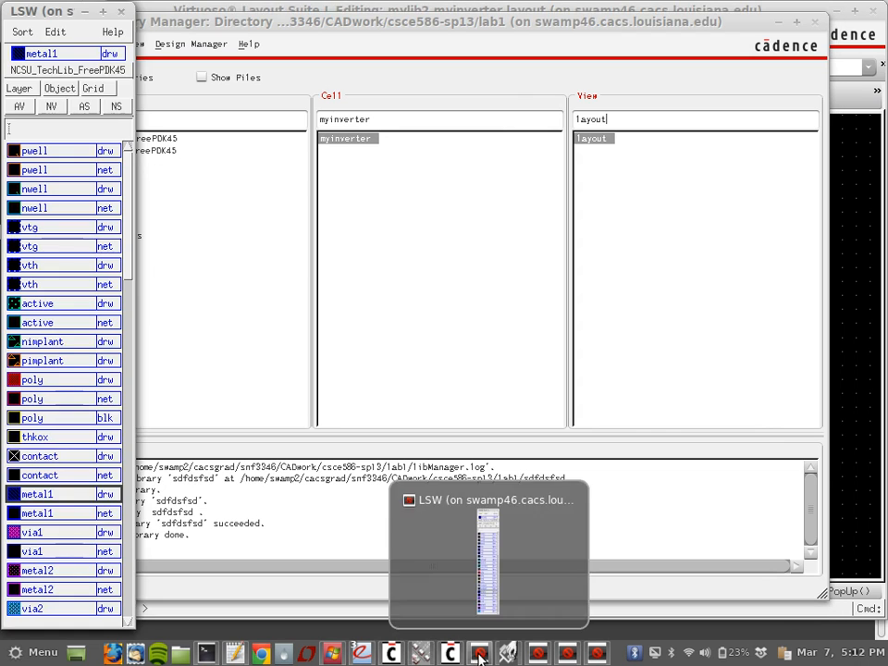
left_click(418, 652)
left_click(393, 653)
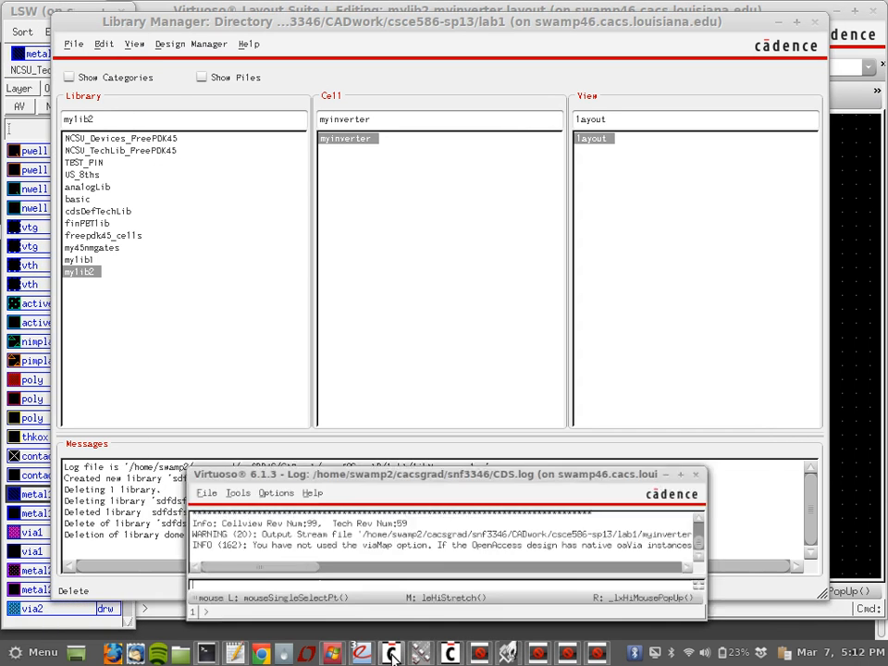
left_click(506, 652)
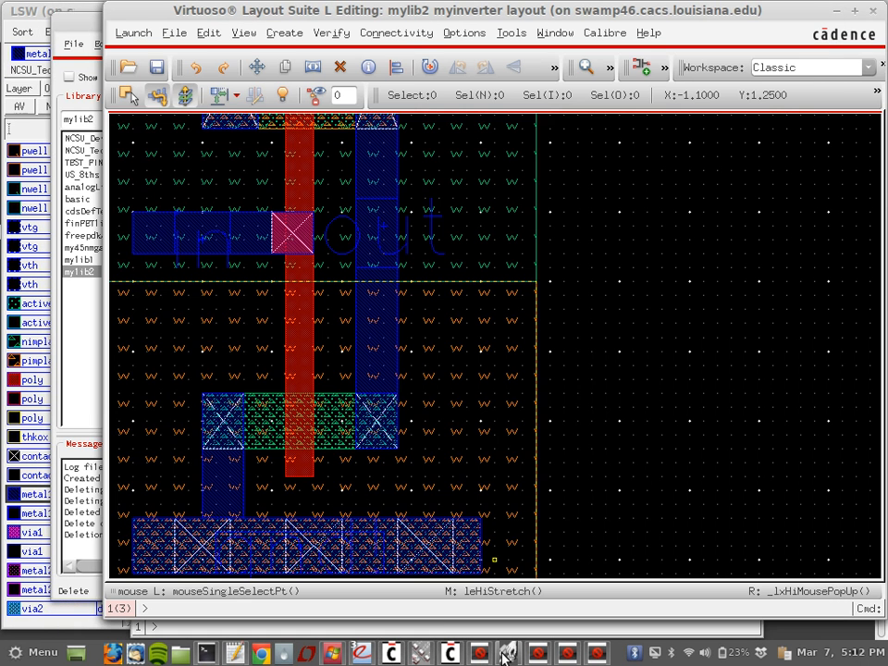
Step: Set the LSW layer palette to stay always on top
left_click(26, 14)
right_click(31, 14)
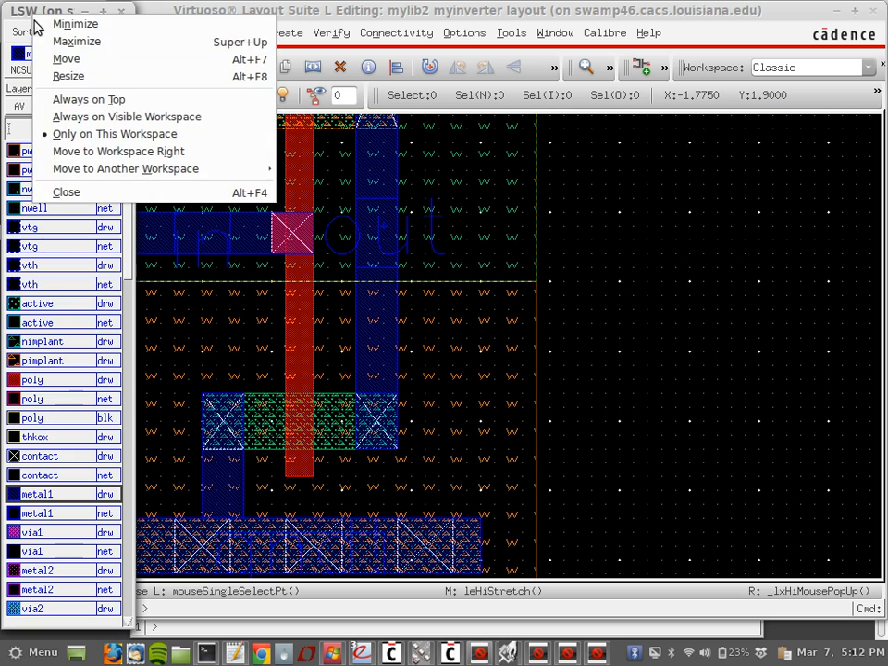
left_click(79, 98)
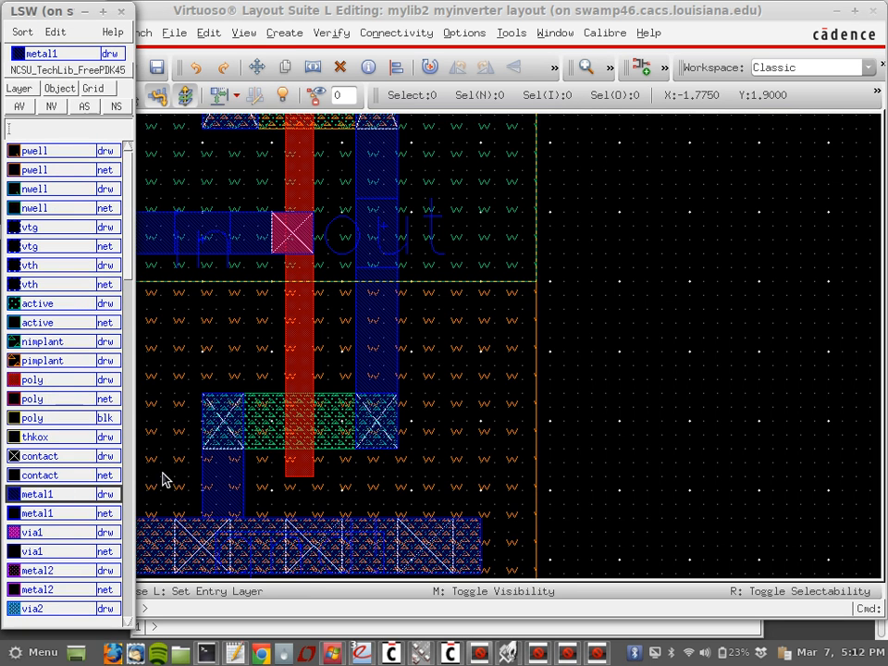
Step: Draw metal1 rectangles extending past the lower transistor's right and left contacts
left_click(359, 455)
key("r")
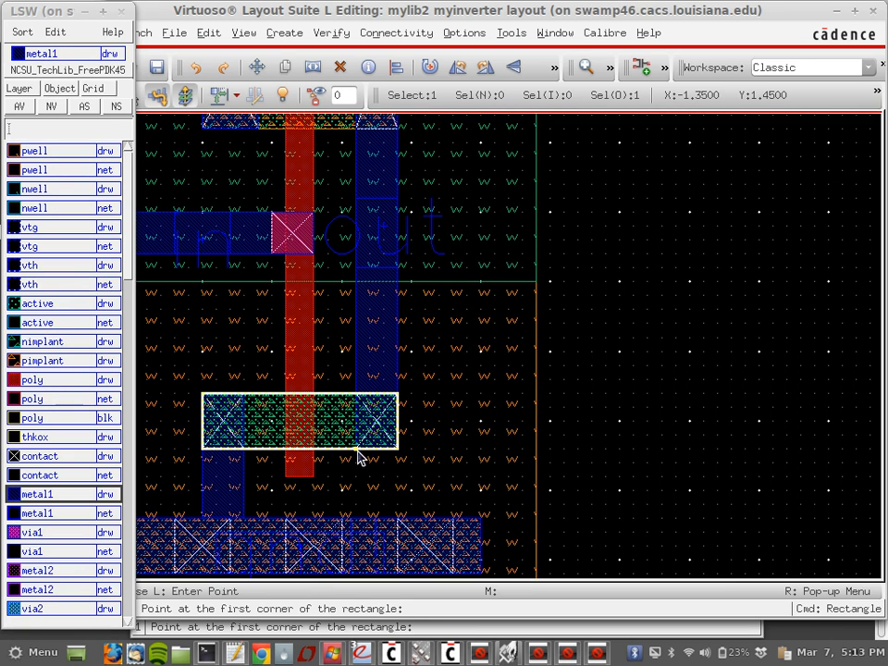
left_click(357, 454)
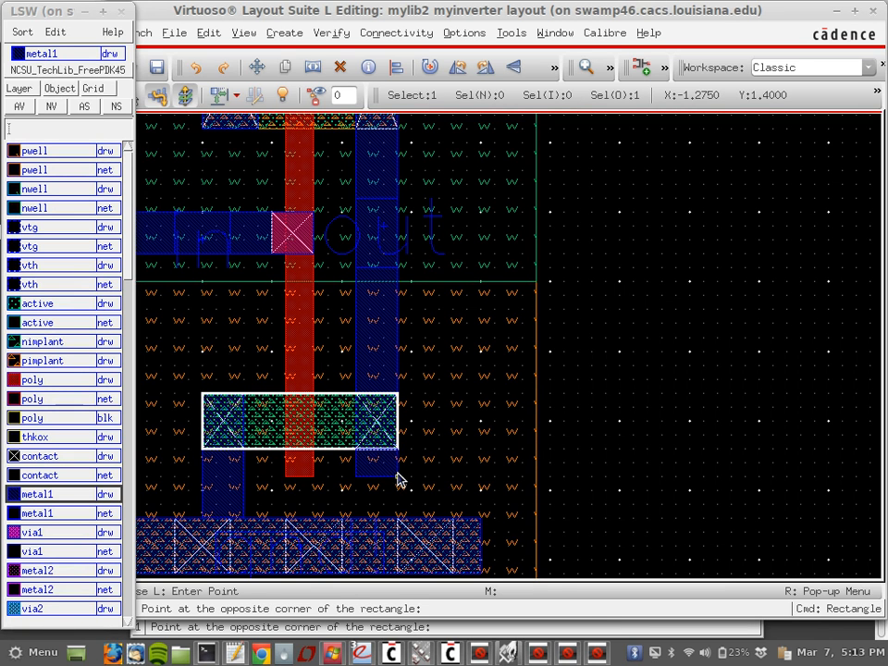
left_click(397, 480)
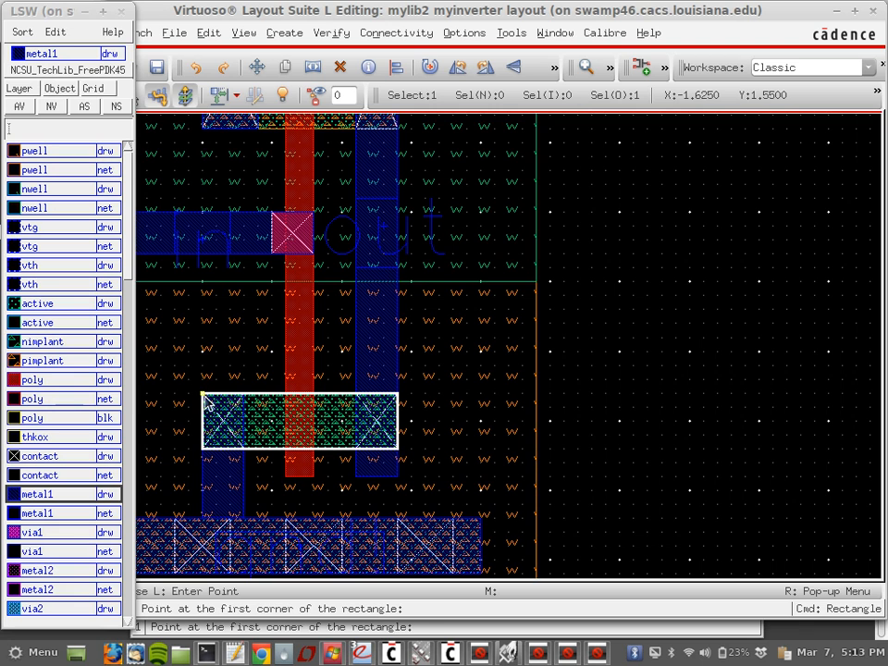
left_click(204, 395)
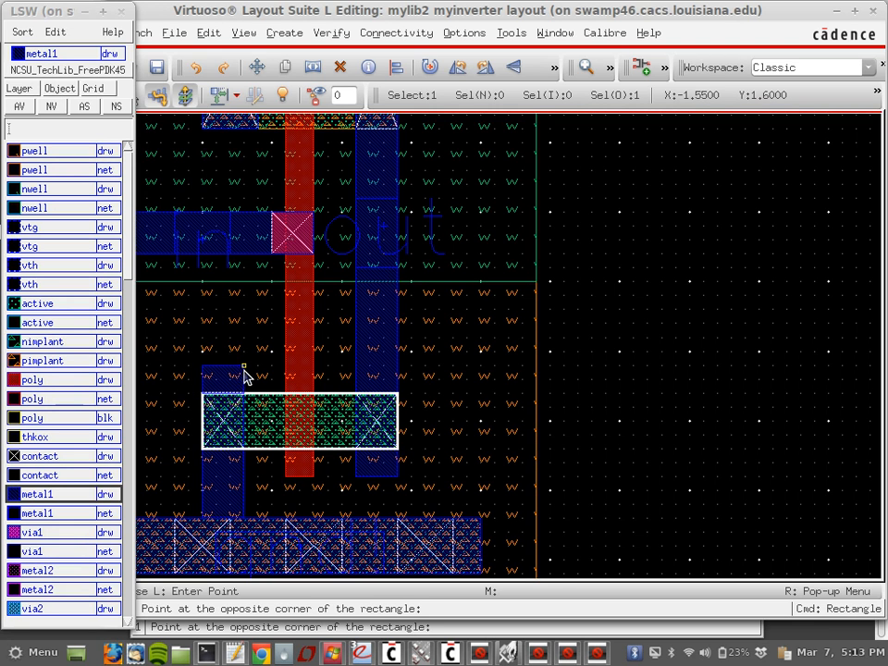
left_click(244, 367)
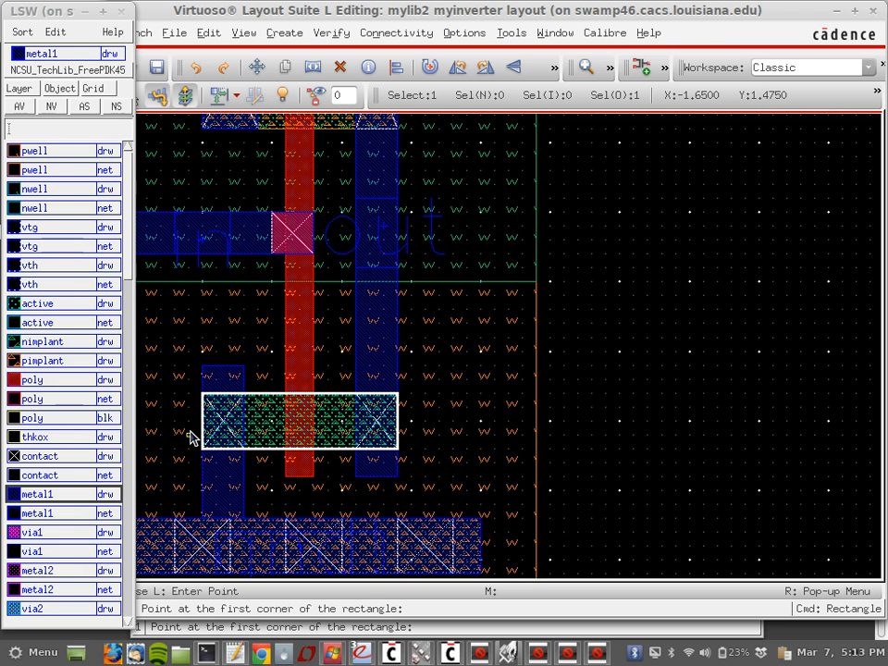
scroll(189, 434, "up", 2)
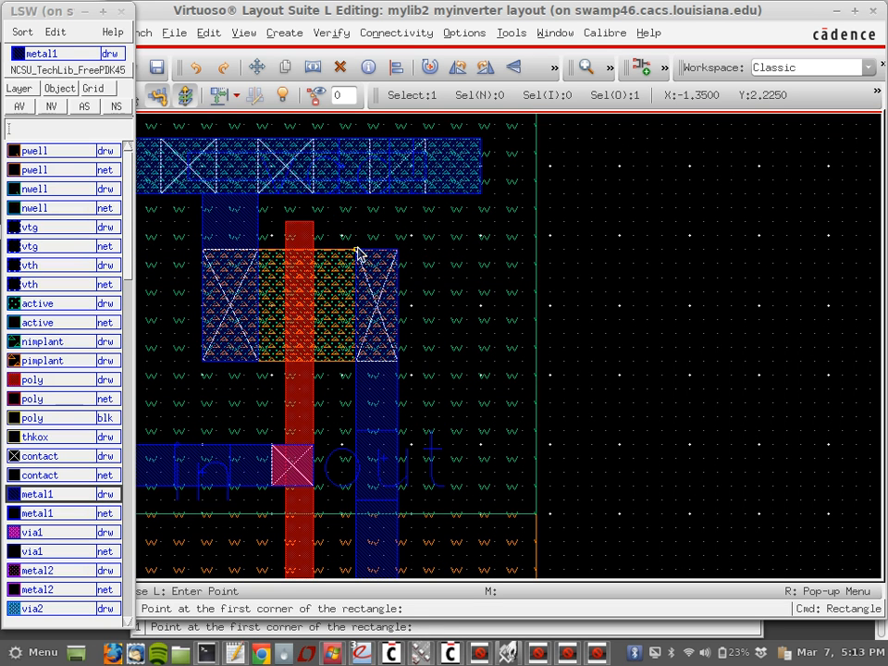
Step: Draw metal1 extensions above the upper right contact and below the upper left contact
left_click(358, 249)
left_click(402, 230)
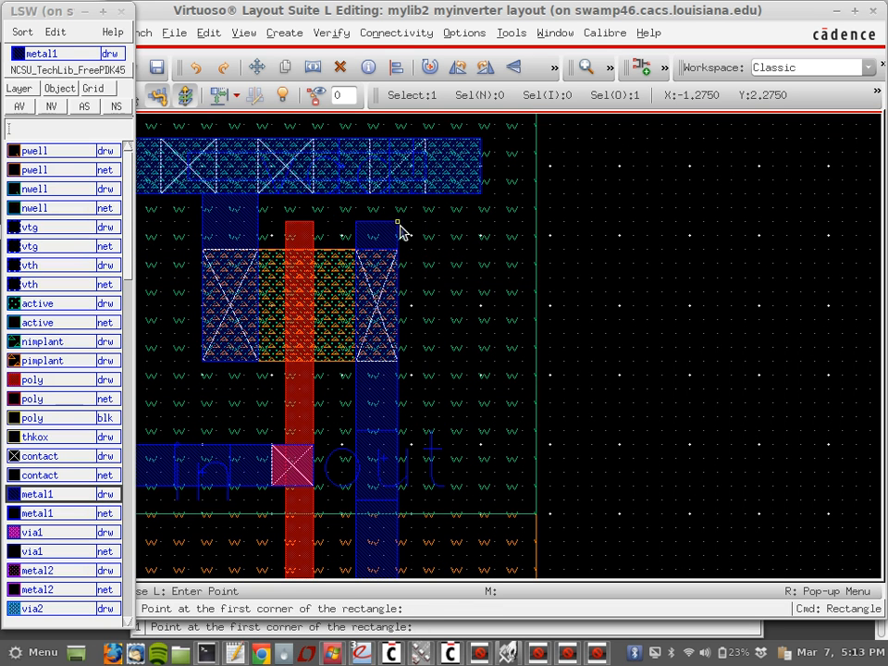
left_click(203, 361)
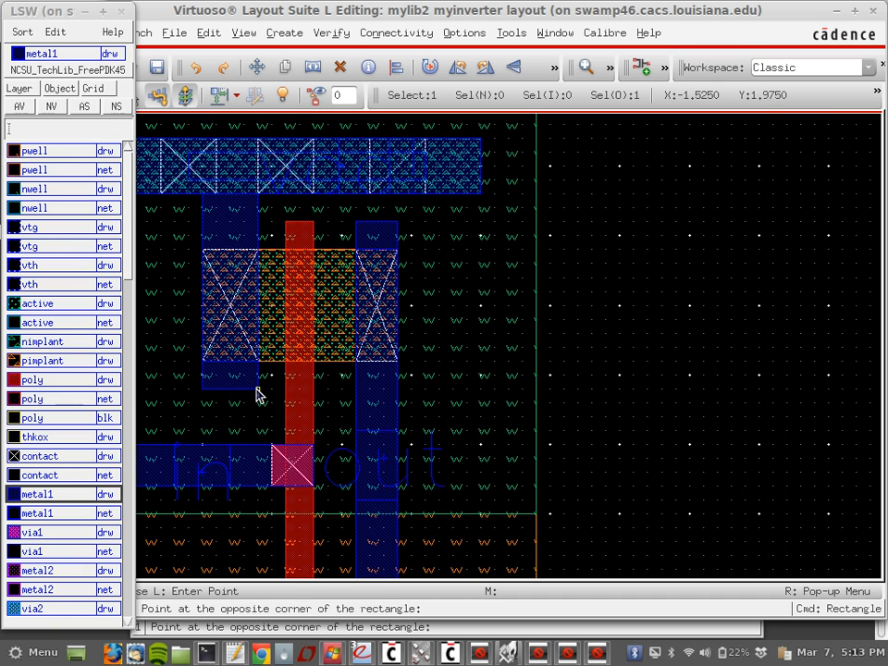
left_click(258, 389)
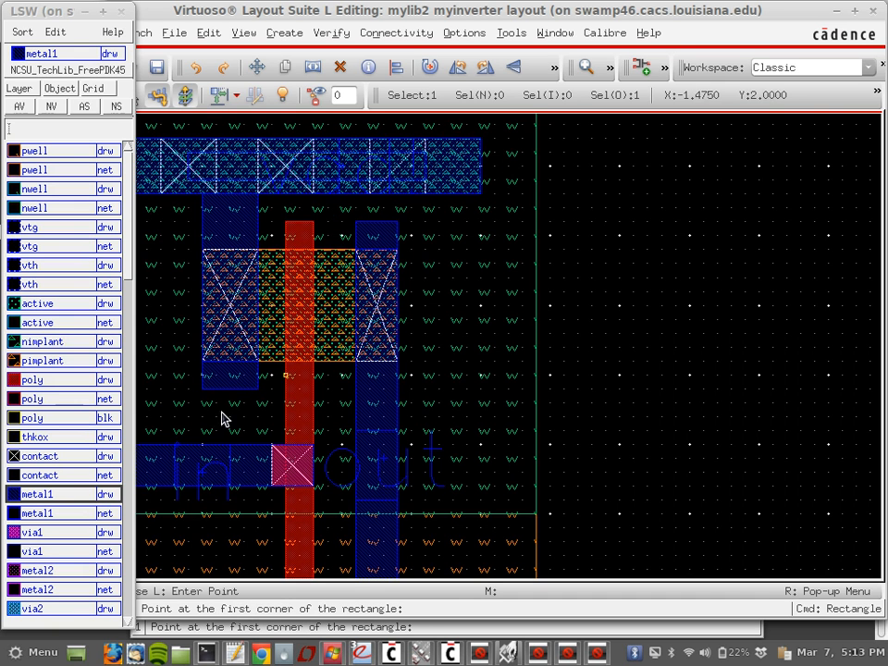
key("Escape")
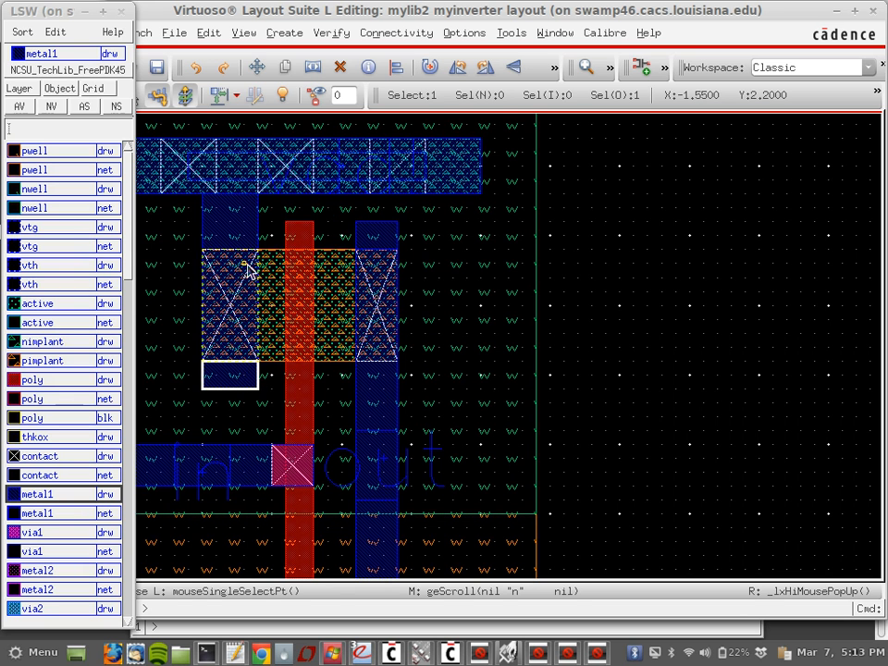
Step: Merge the small metal1 piece into the tall left metal1 strip and reopen Calibre RVE
left_click(257, 235)
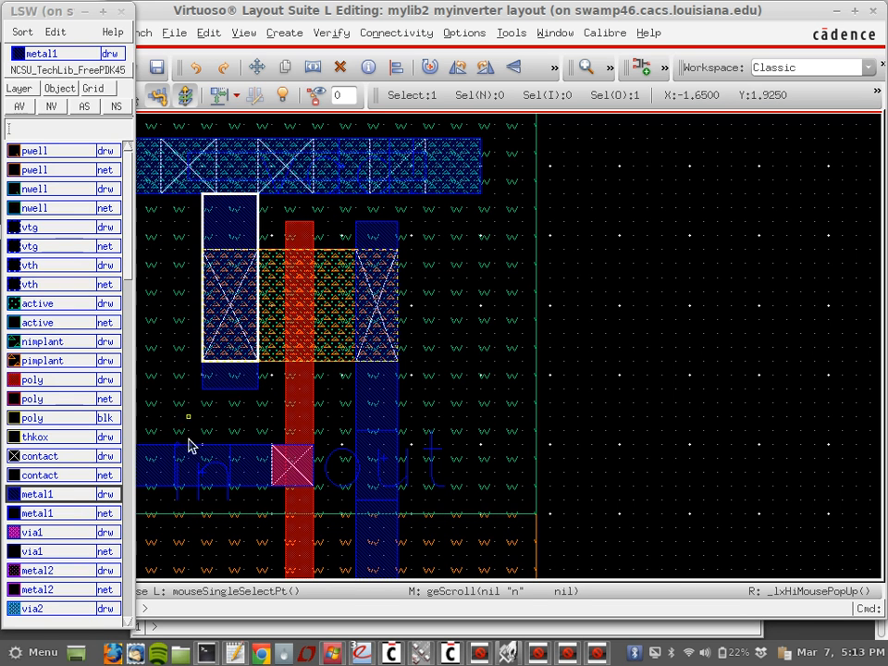
left_click(222, 387)
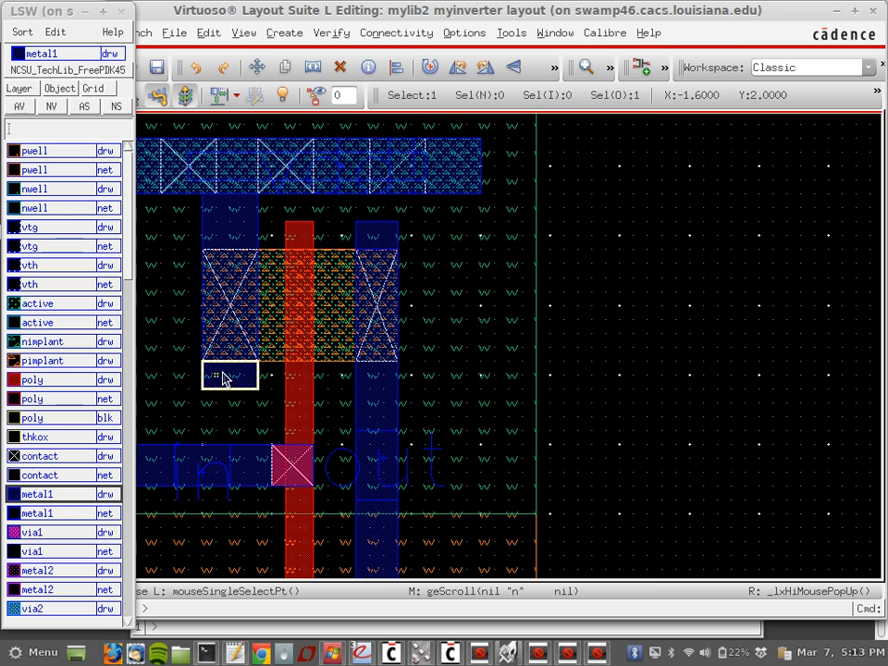
left_click(239, 238)
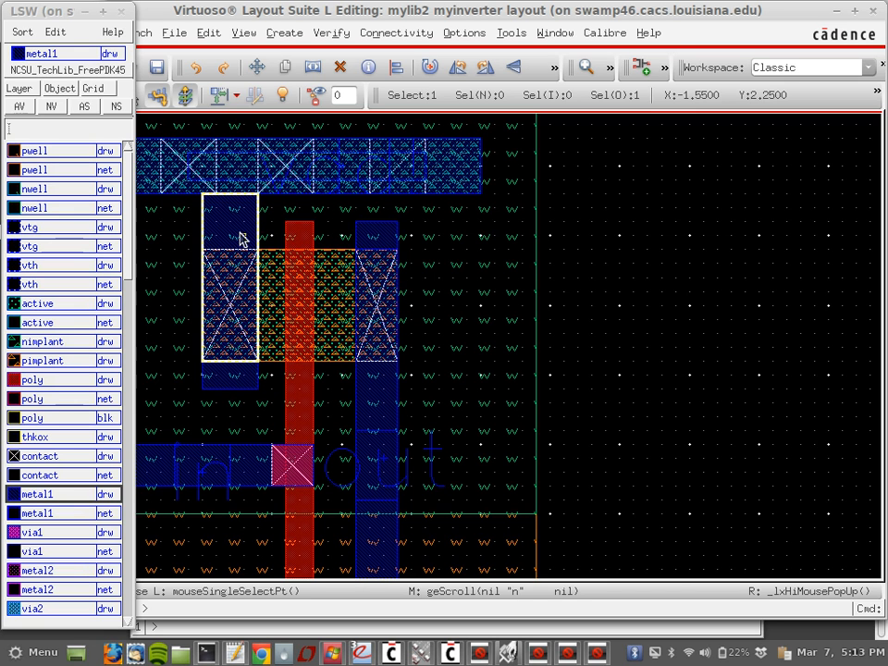
left_click(243, 34)
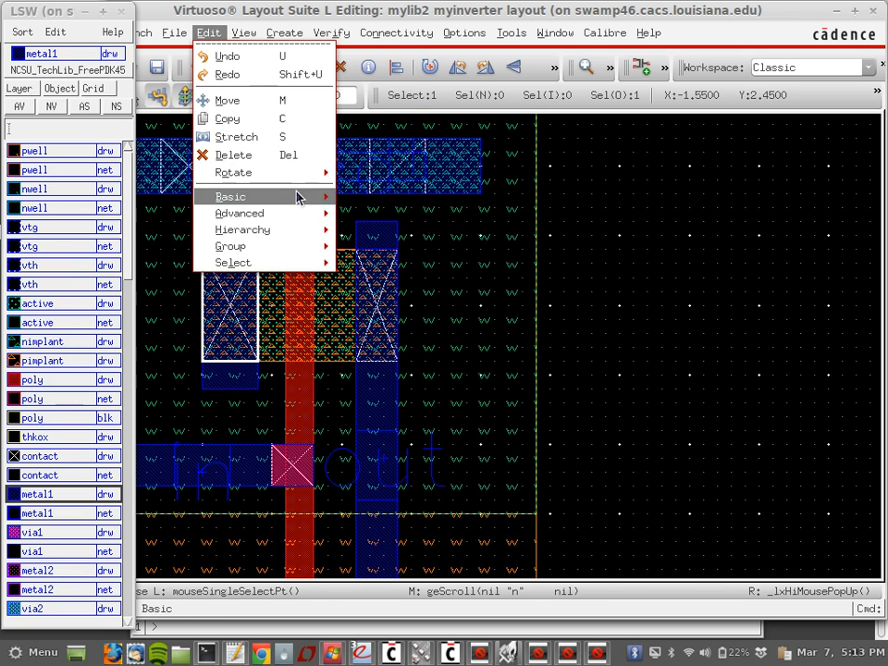
mouse_move(297, 196)
left_click(366, 219)
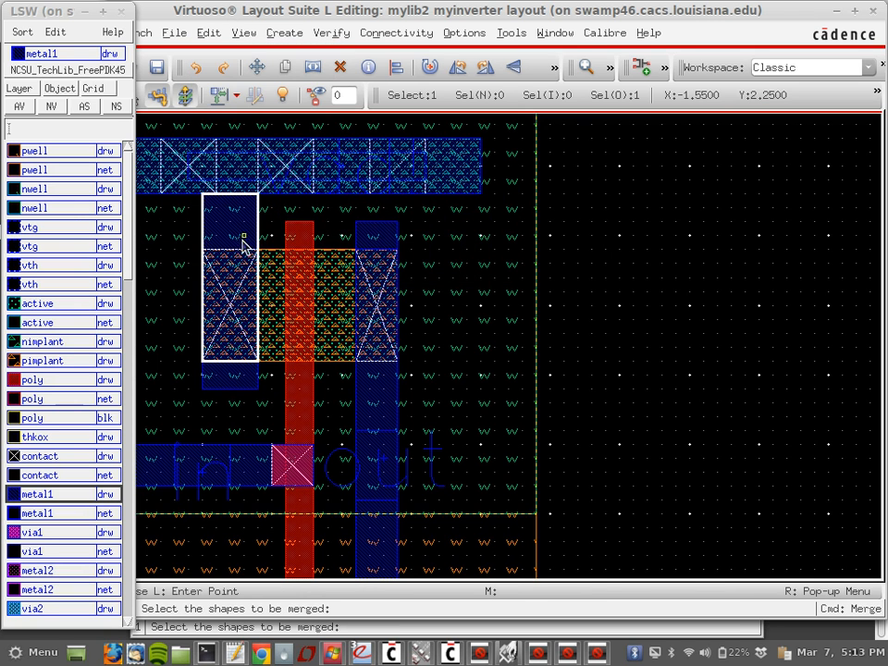
left_click(231, 376)
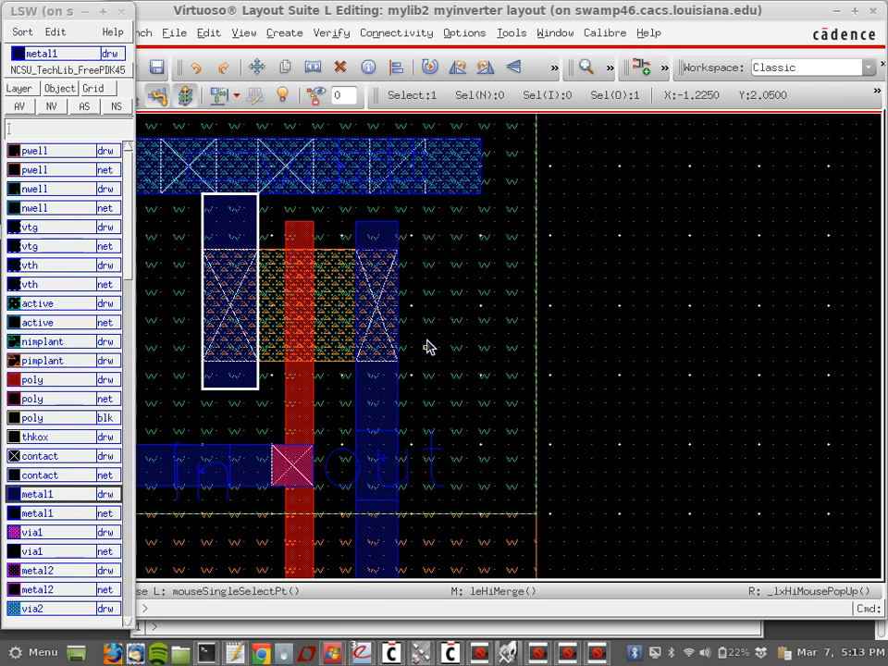
left_click(638, 307)
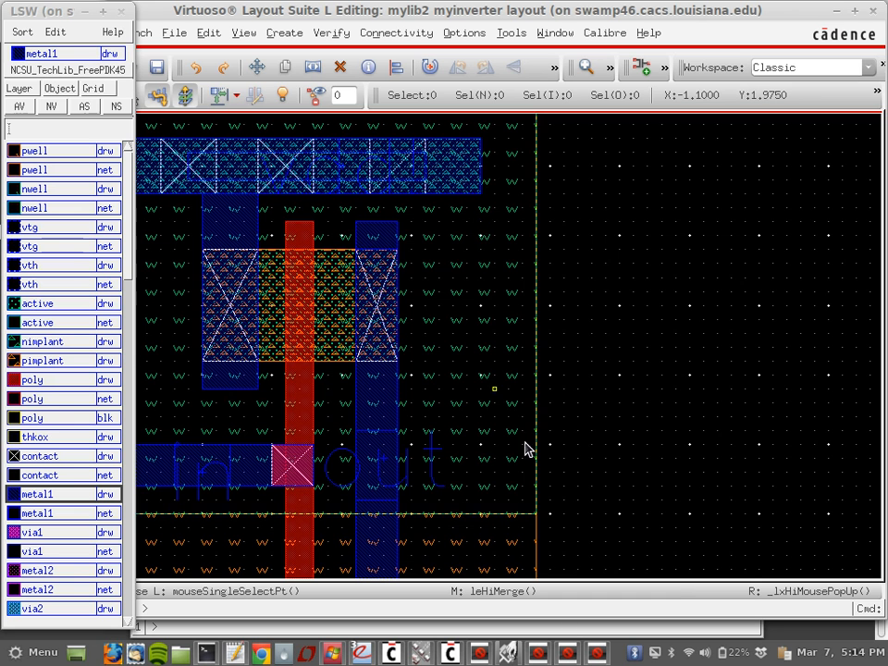
left_click(596, 655)
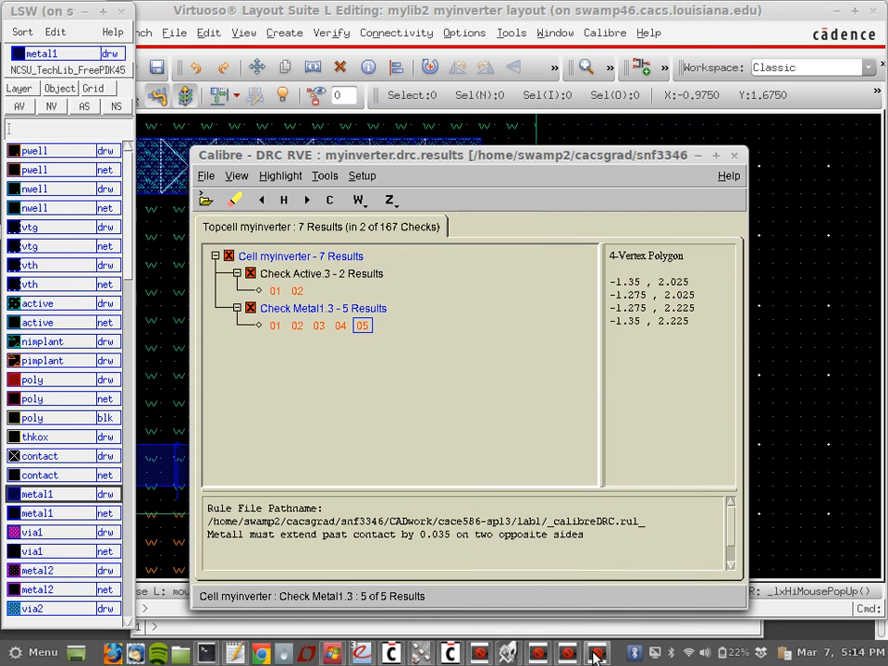
Step: Switch among the open windows, ending at the Calibre DRC run window
left_click(539, 655)
left_click(481, 655)
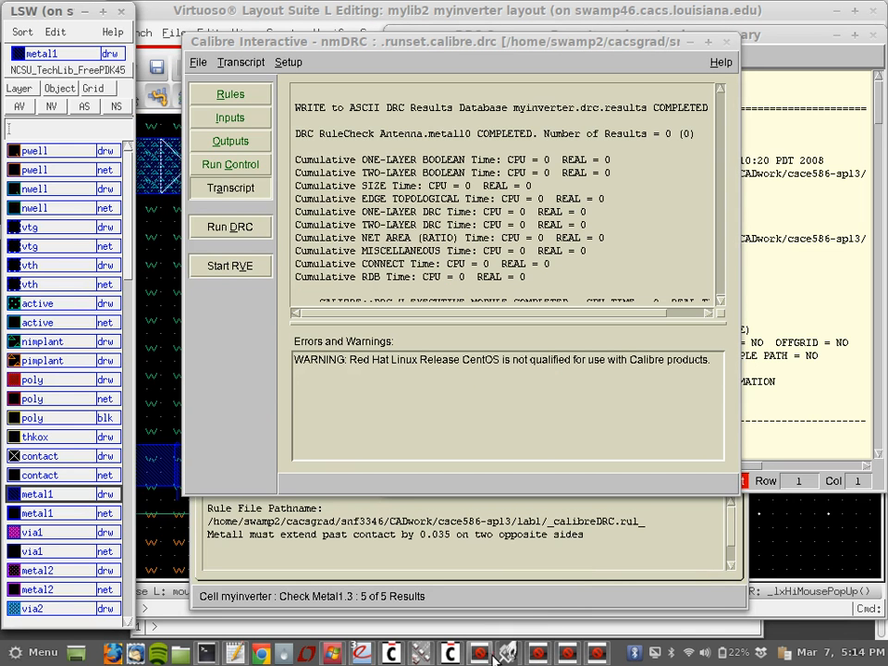
left_click(453, 655)
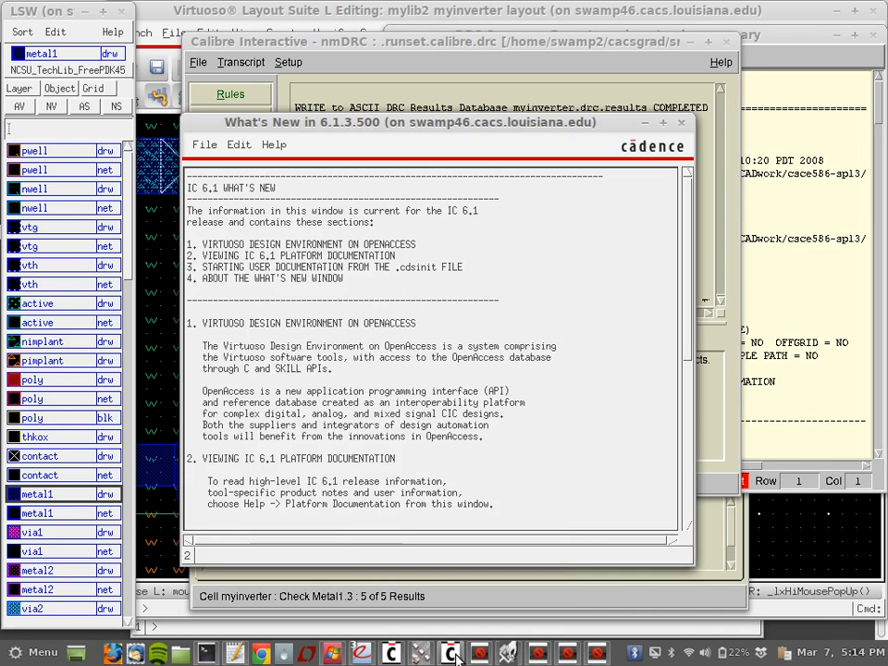
left_click(424, 654)
left_click(425, 655)
left_click(507, 655)
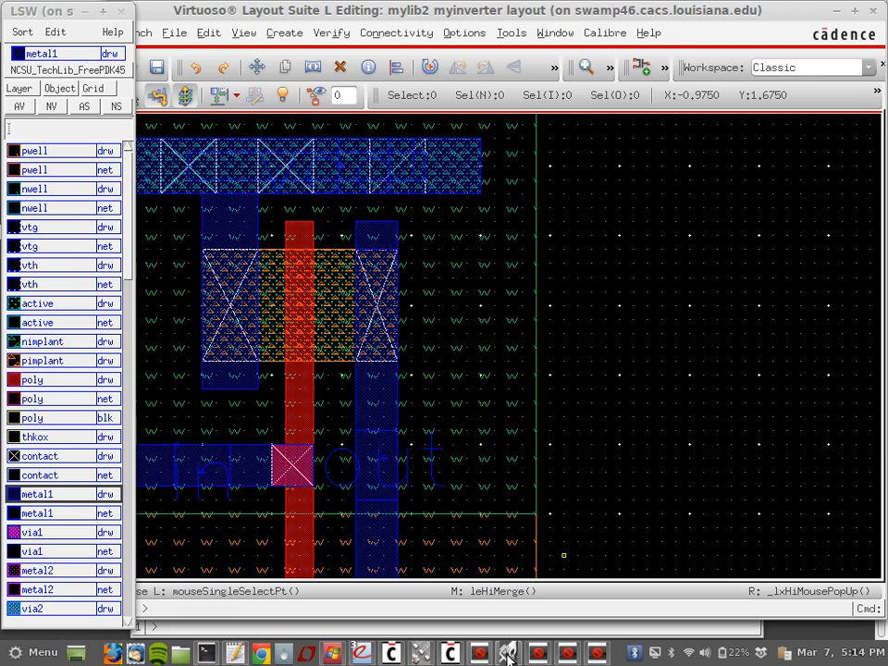
left_click(481, 655)
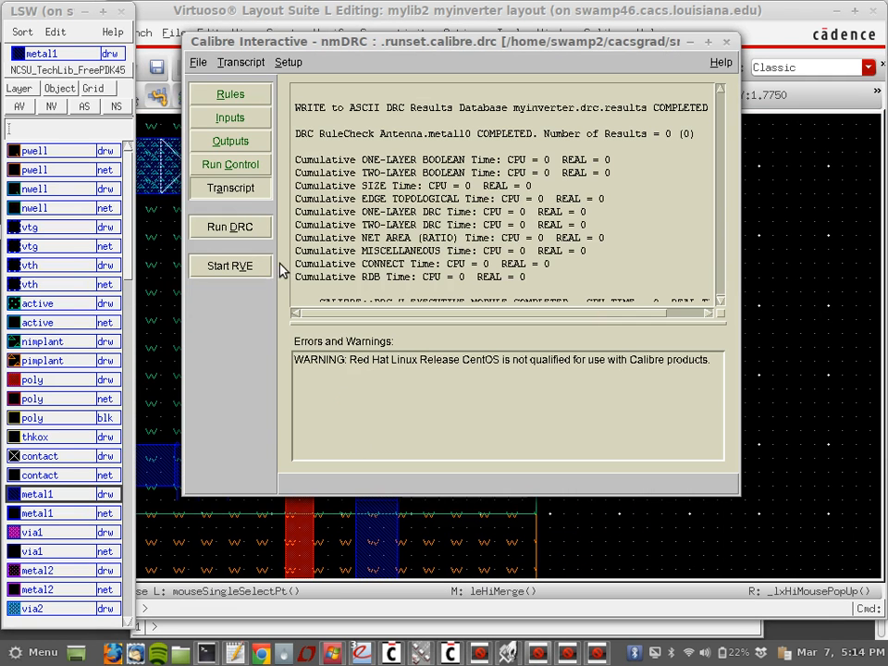
Step: Rerun DRC, overwriting the exported layout and saving myinverter first
left_click(238, 227)
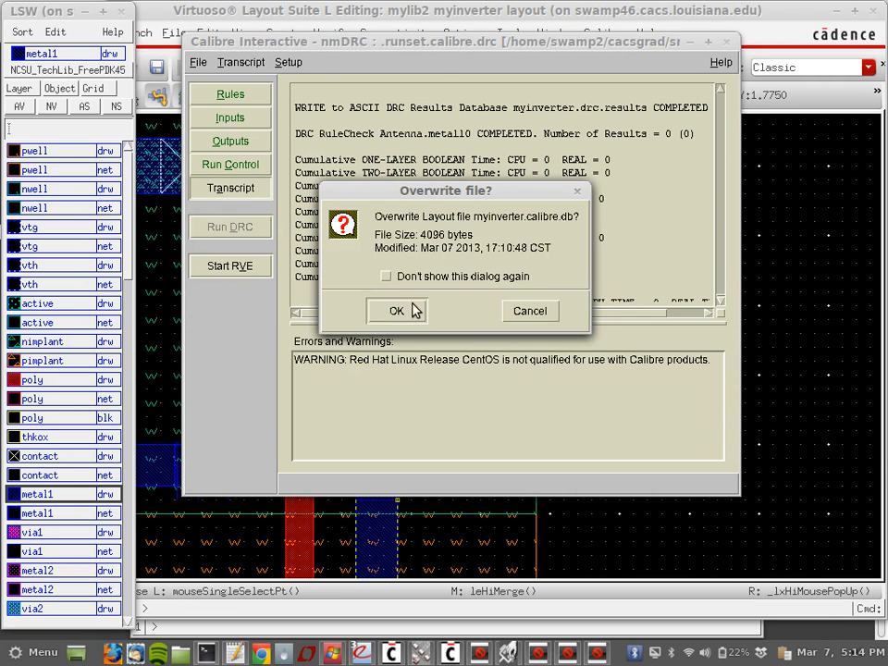
left_click(396, 311)
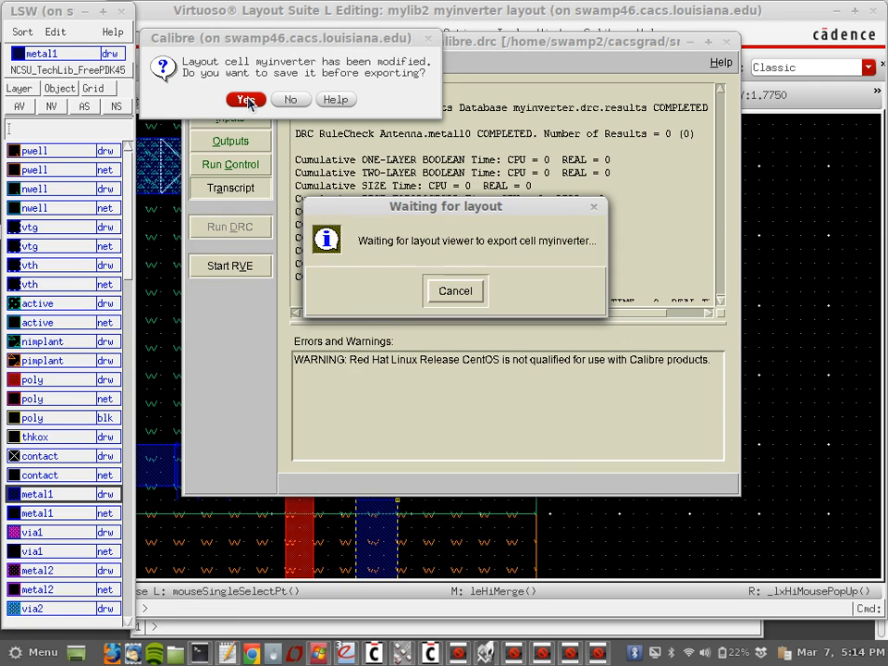
left_click(245, 99)
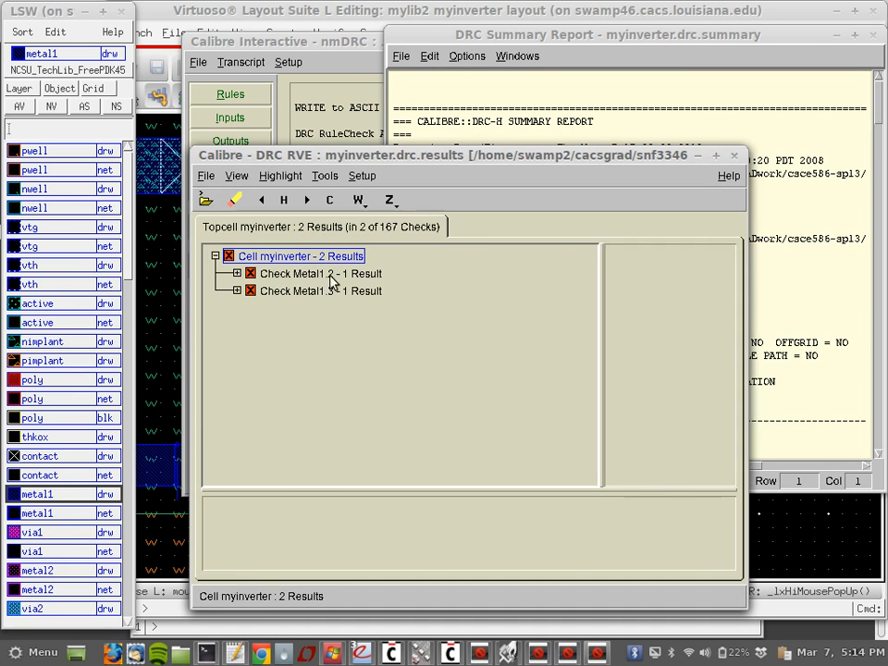
Step: Inspect the Metal1.2 spacing error (0.065), then return to the layout
left_click(237, 272)
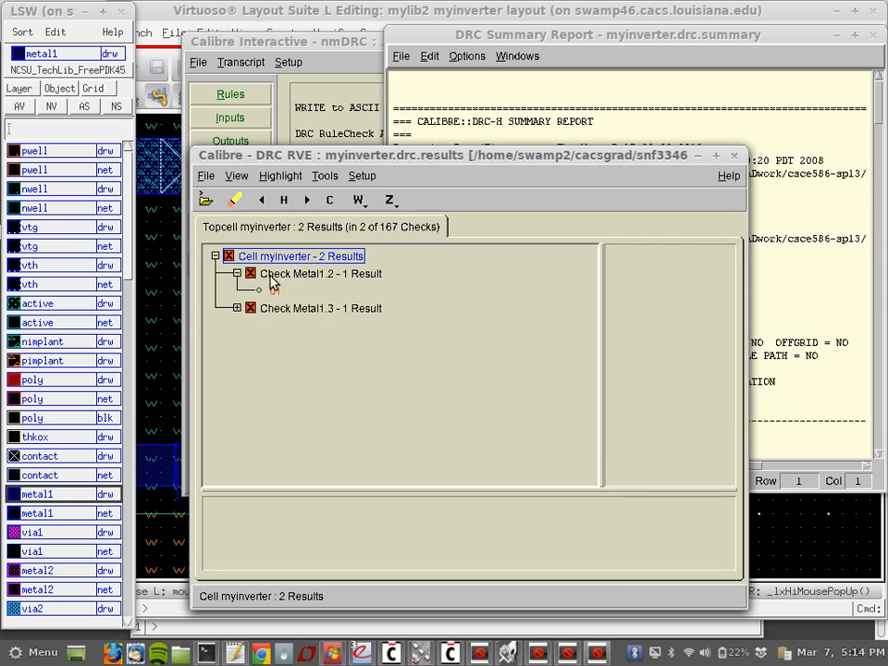
left_click(275, 292)
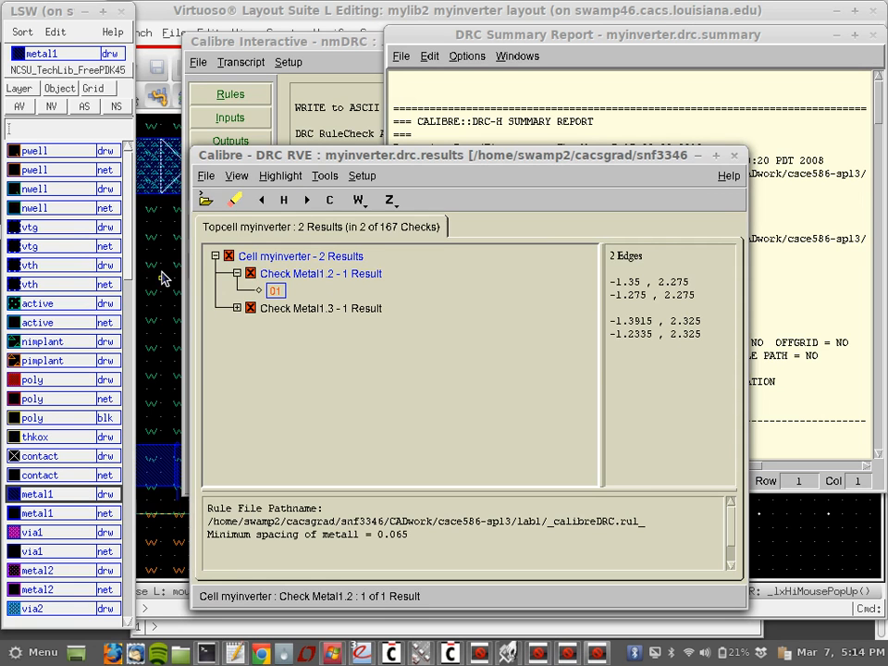
left_click(160, 278)
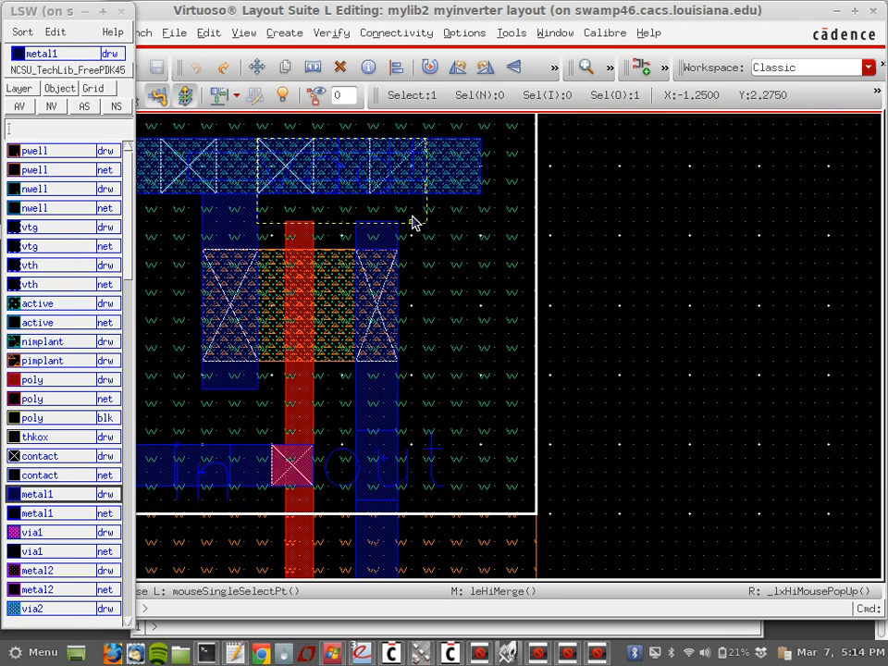
Step: Stretch the top metal1 rail and its contacts upward
scroll(630, 203, "up", 1)
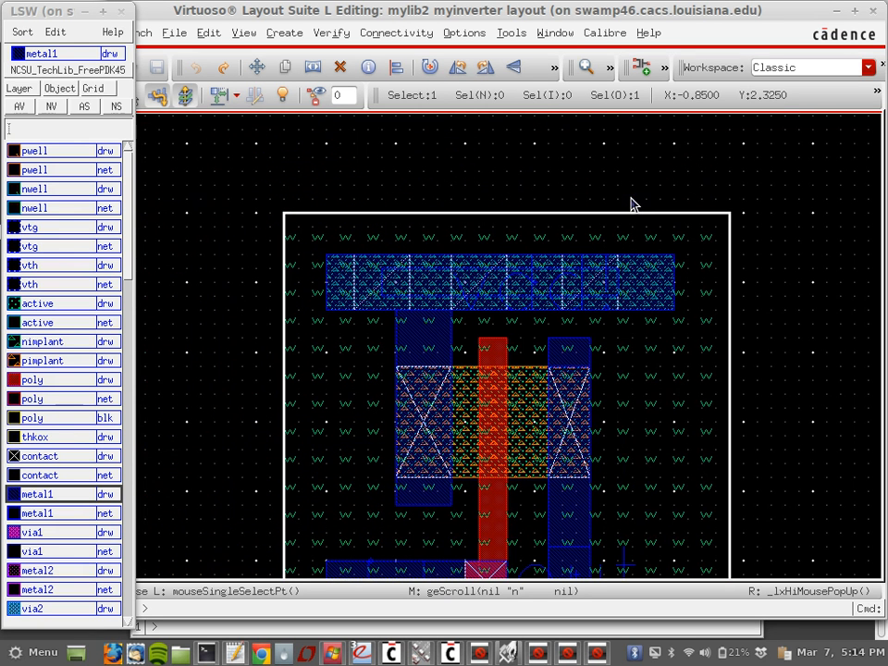
left_click(807, 266)
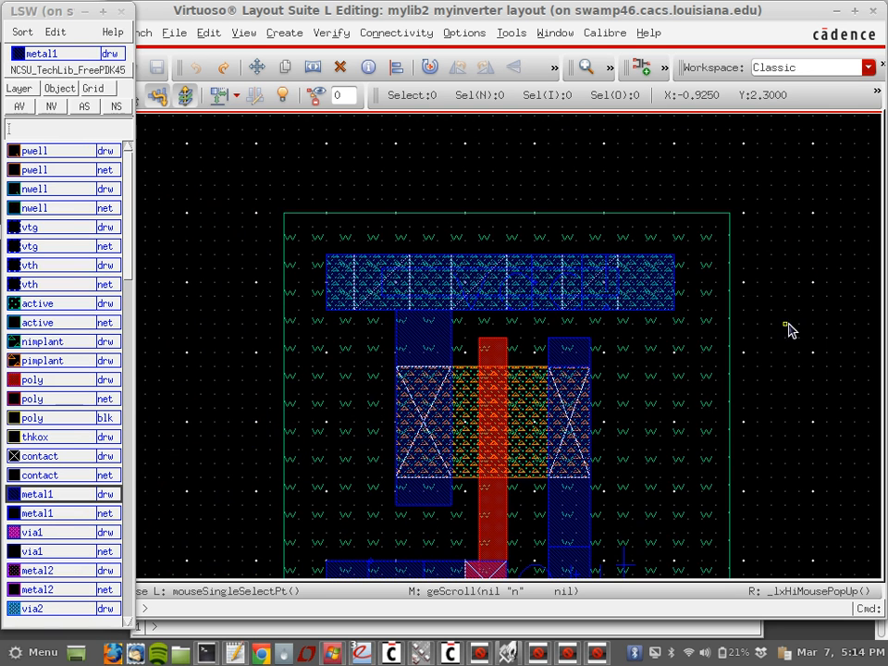
left_click_drag(785, 324, 212, 188)
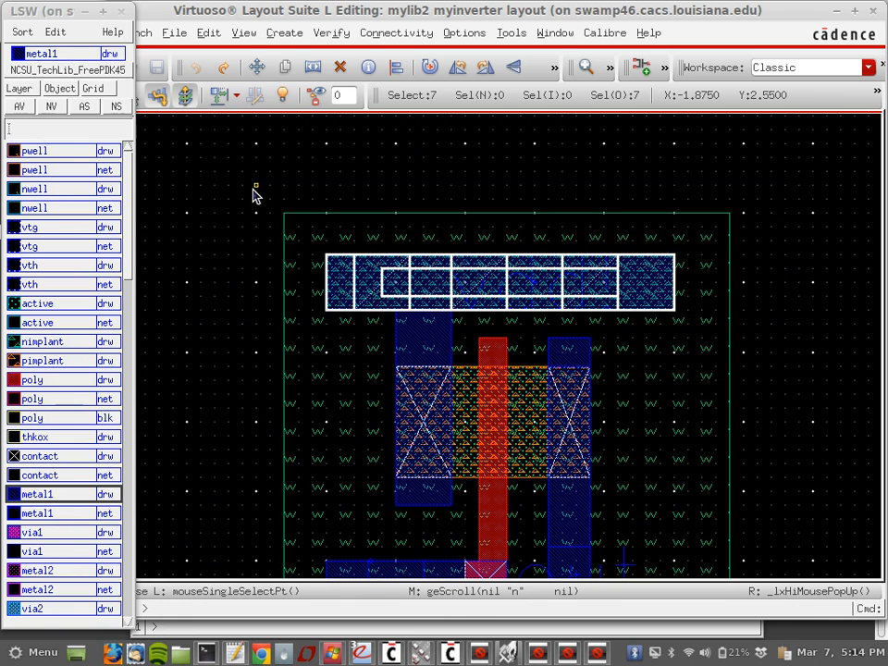
key("s")
left_click(458, 281)
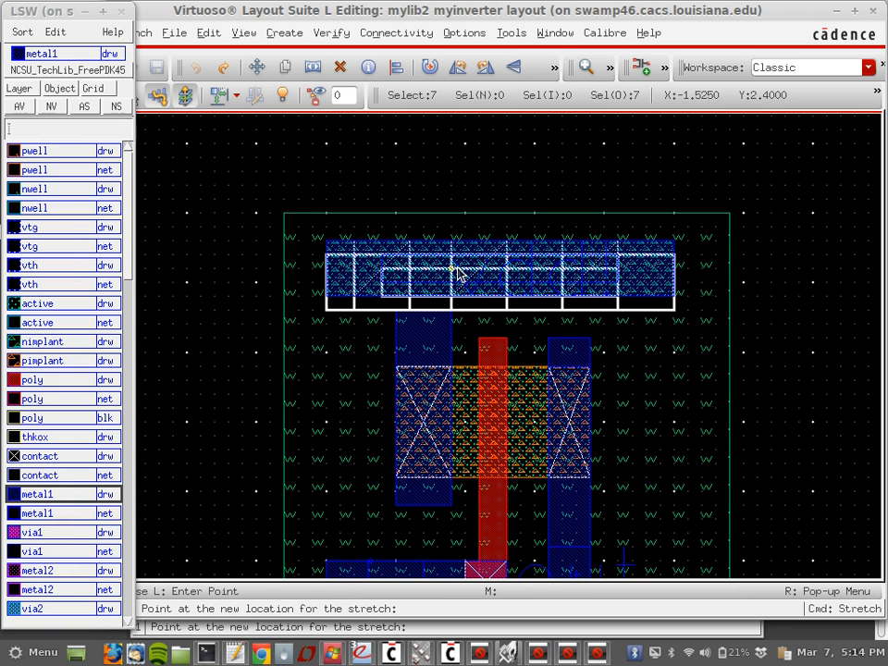
left_click(456, 267)
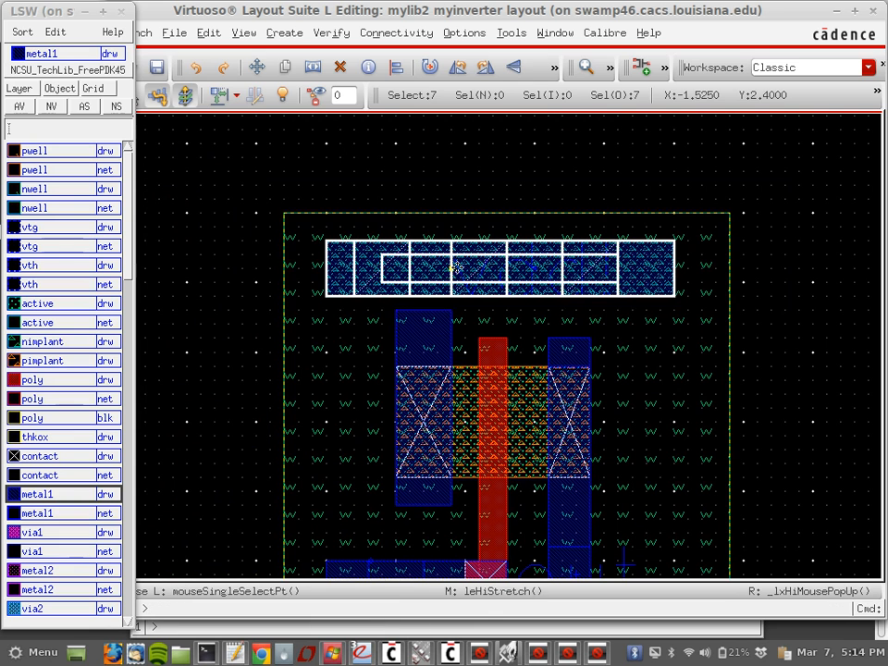
Step: Raise the nwell's top edge above the moved rail and return to Calibre RVE
left_click(551, 208)
key("s")
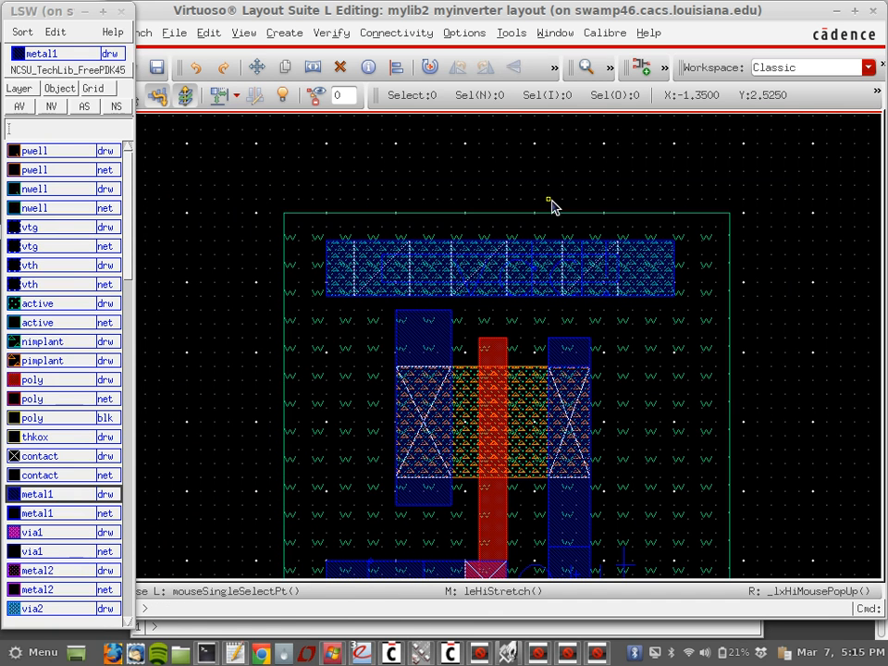
left_click(550, 215)
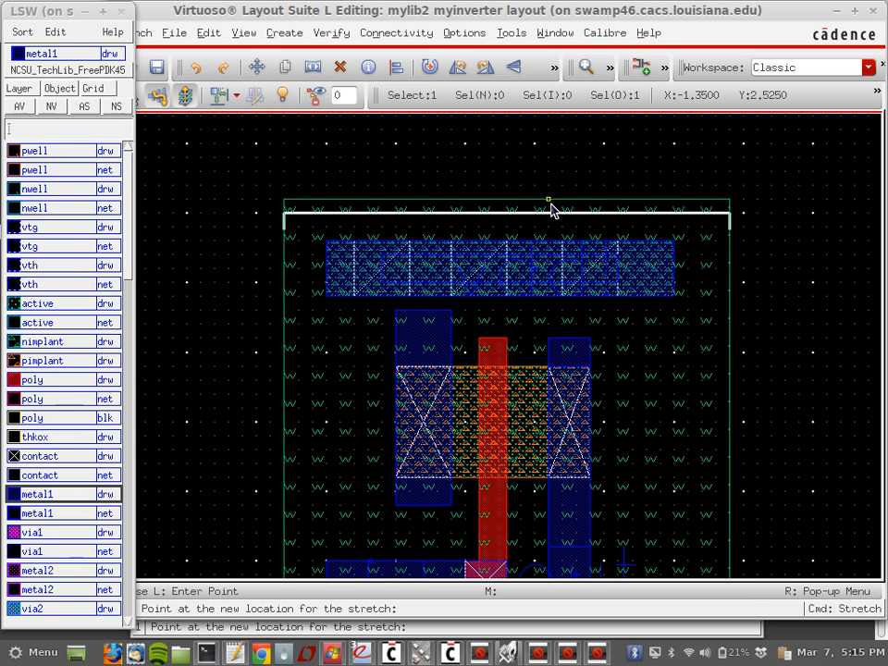
left_click(551, 201)
key("Escape")
left_click(595, 654)
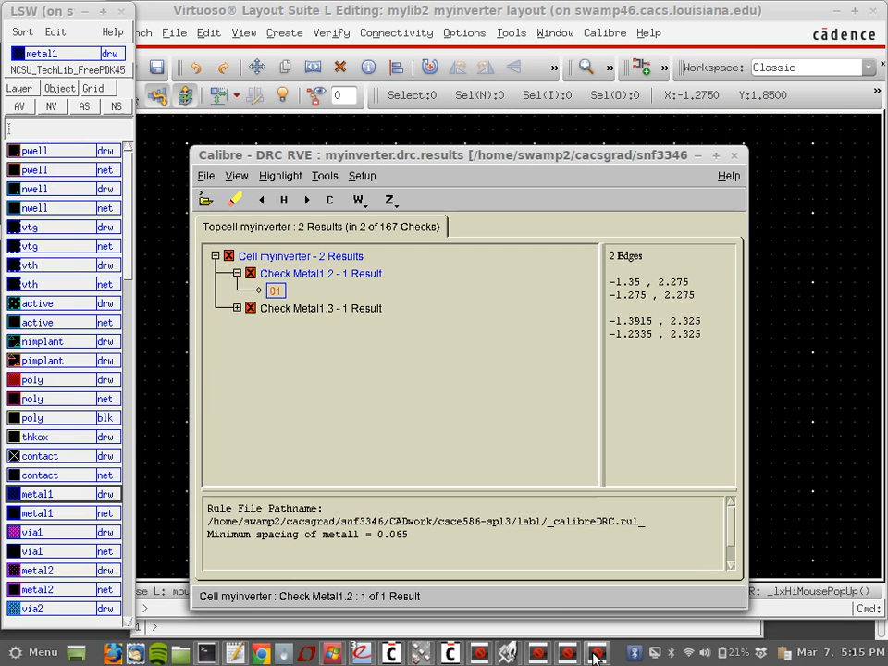
Step: Open Metal1.3 result 01 and zoom the layout to that error
left_click(236, 308)
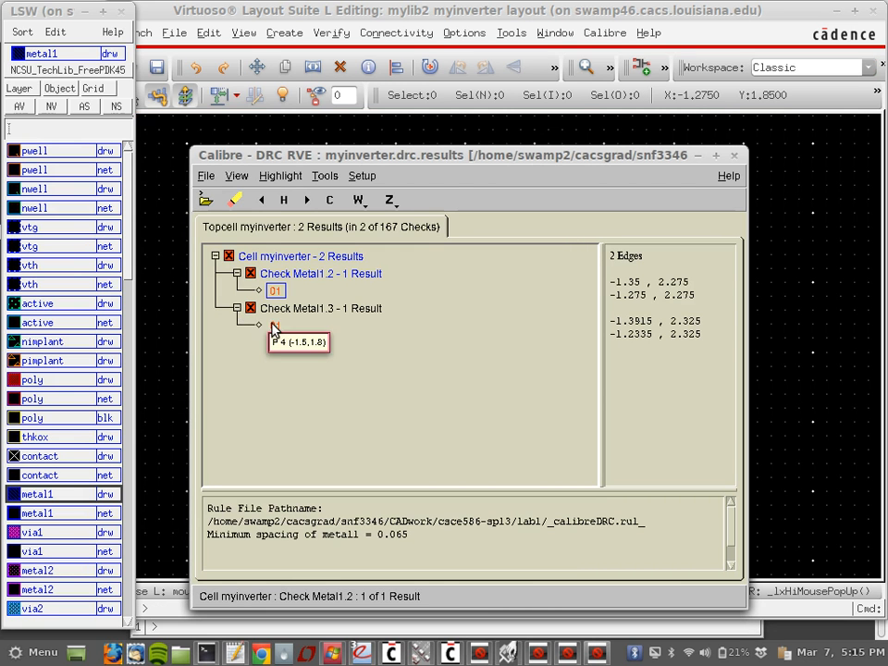
left_click(274, 325)
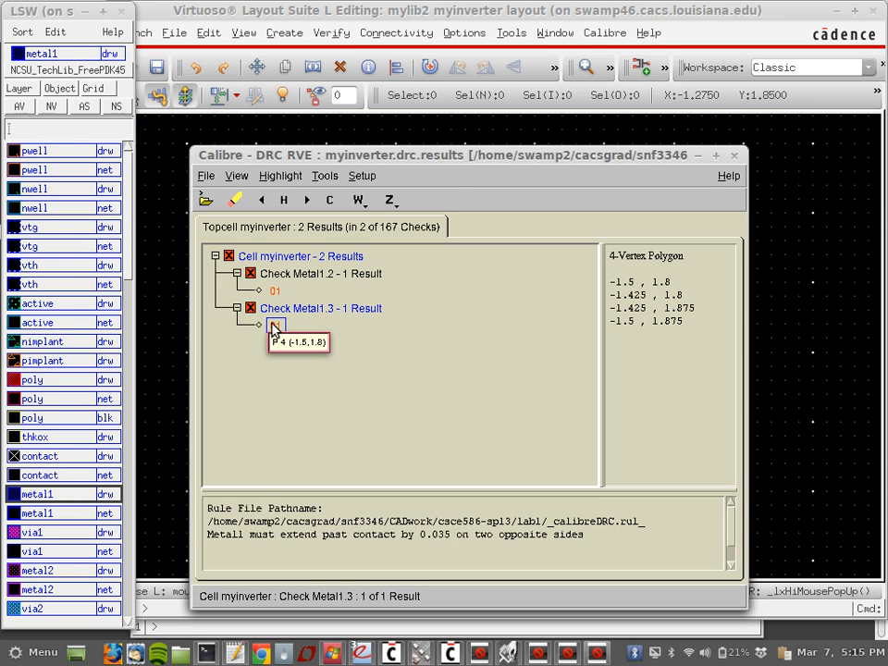
double_click(274, 325)
left_click(544, 17)
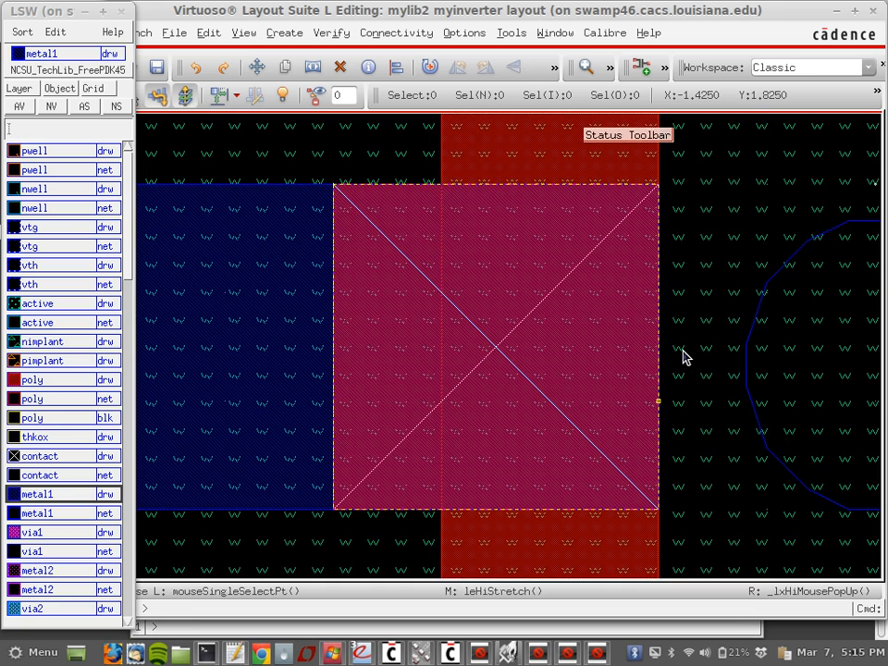
scroll(684, 359, "down", 5, "ctrl")
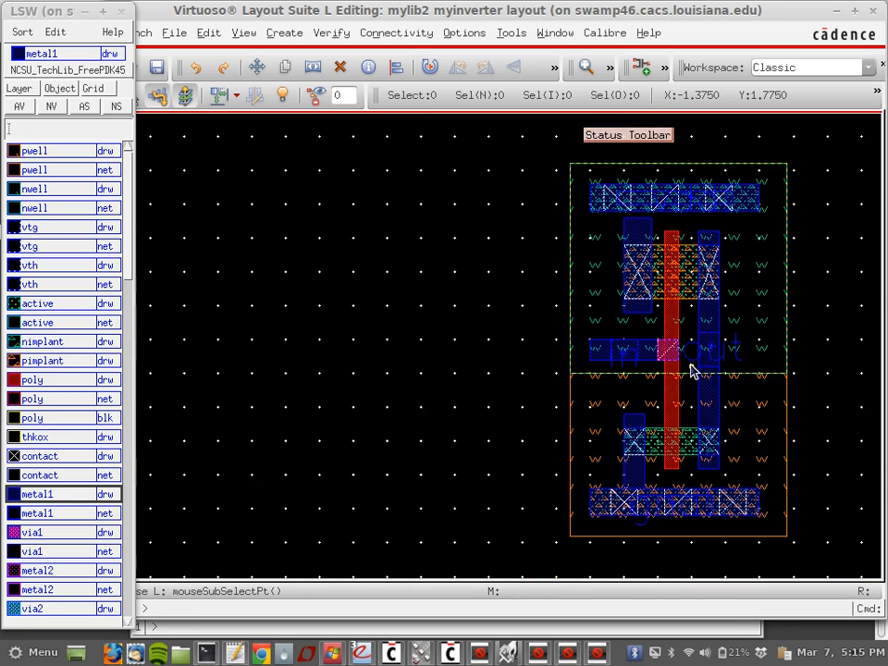
scroll(689, 370, "up", 5, "ctrl")
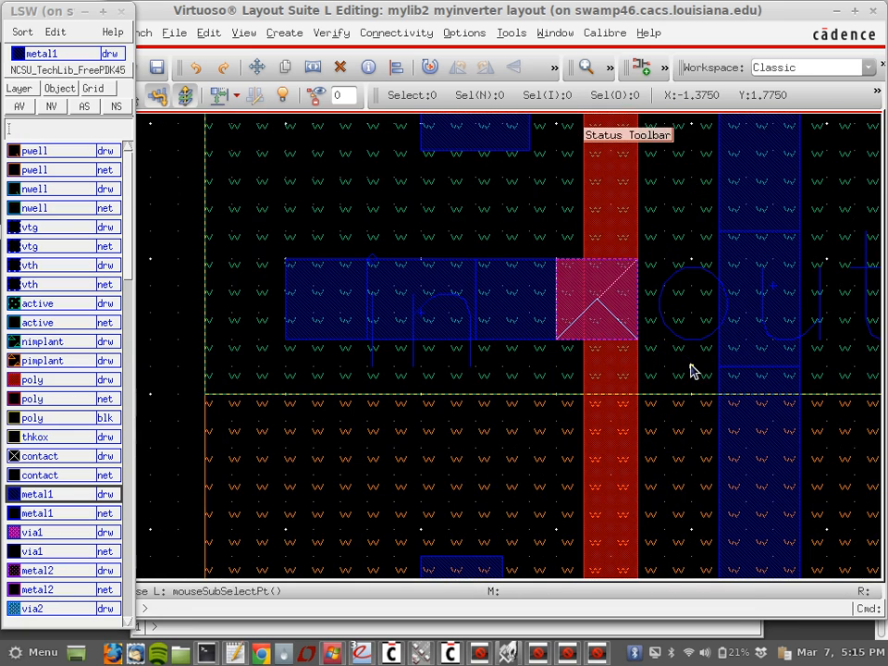
Step: Move the input contact left into the metal1 in pad
left_click(609, 294)
key("m")
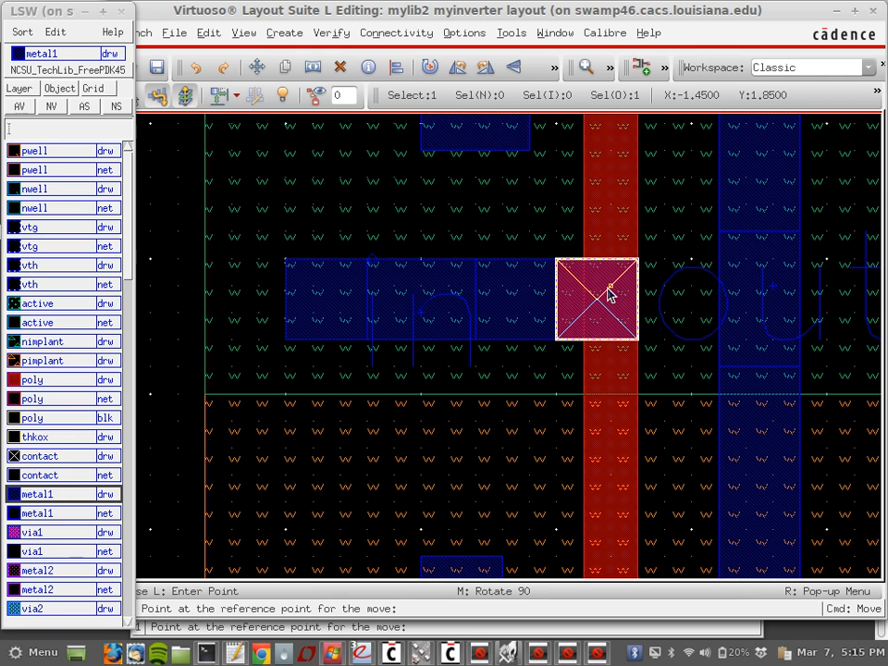
left_click(617, 309)
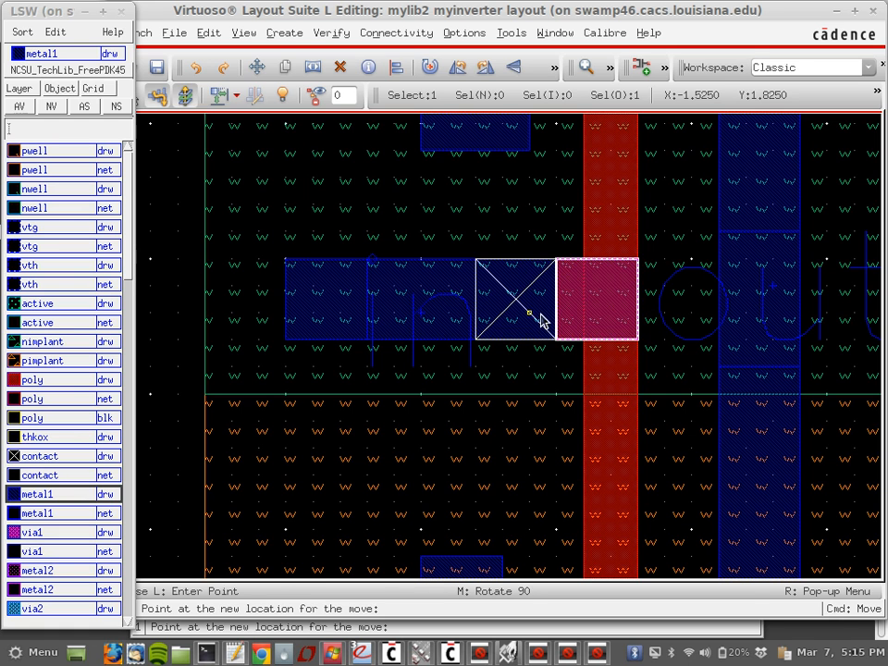
left_click(540, 318)
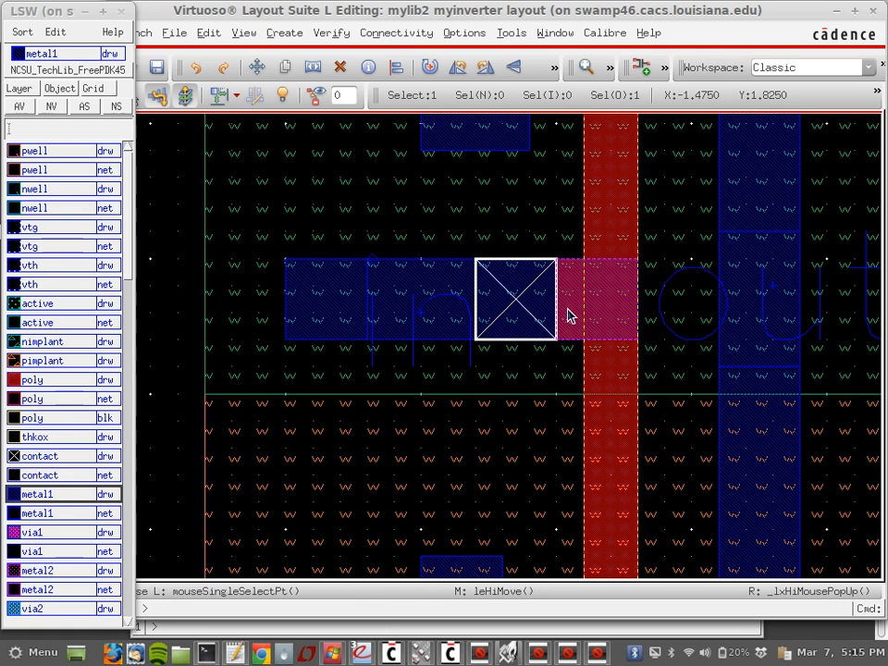
left_click(626, 321)
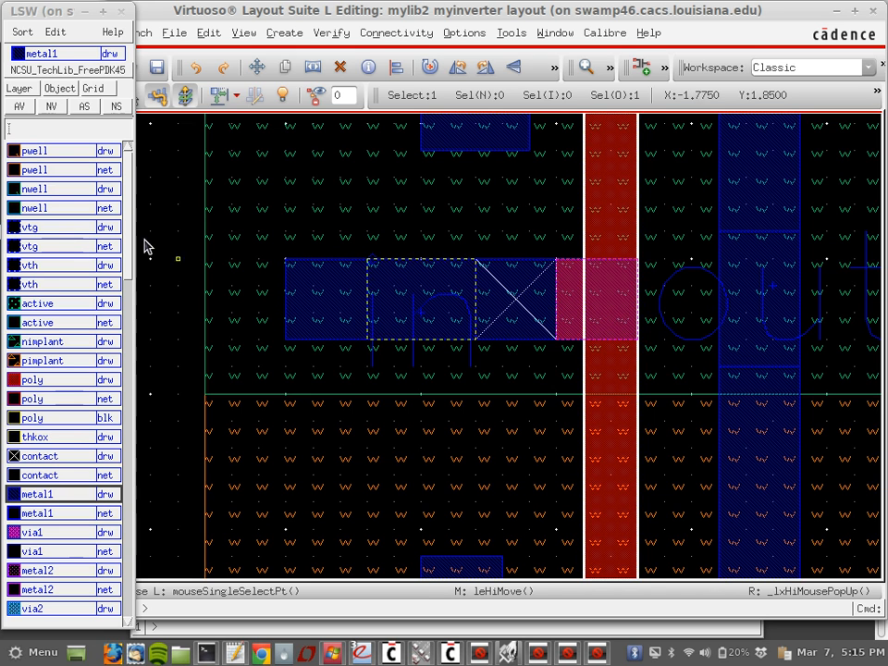
Step: Draw a poly rectangle joining the gate poly to the moved input contact
left_click(87, 380)
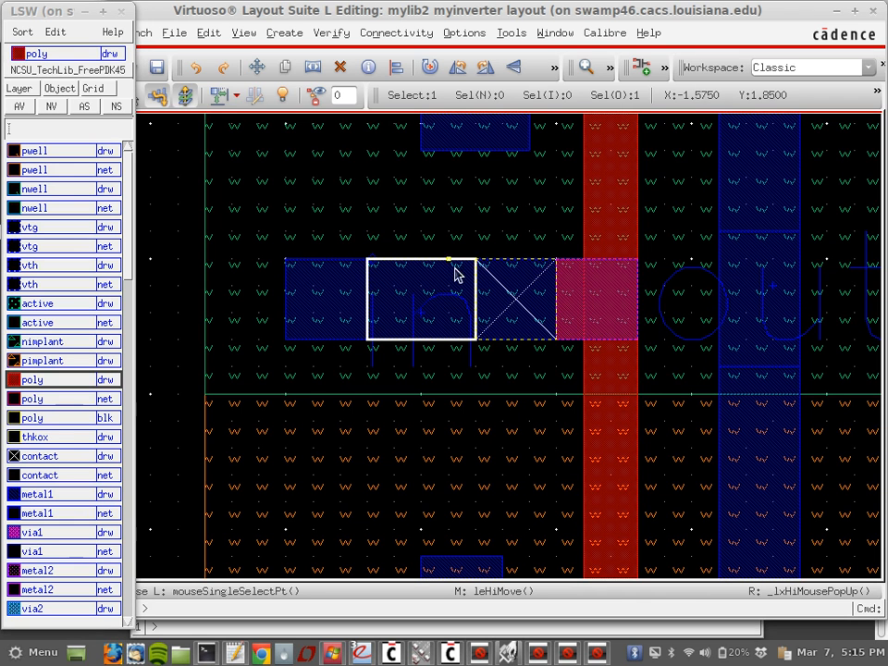
key("r")
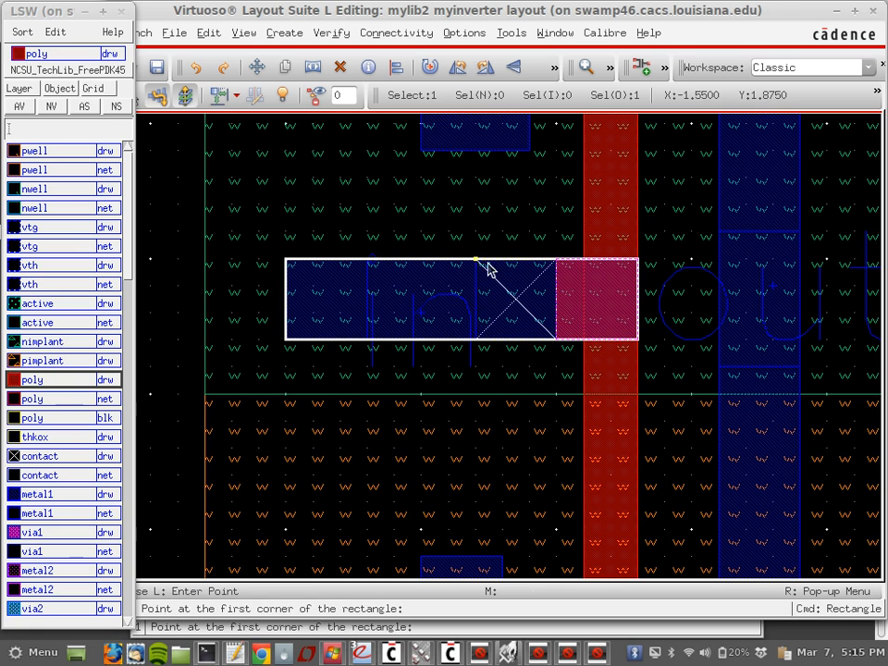
left_click(476, 261)
left_click(547, 337)
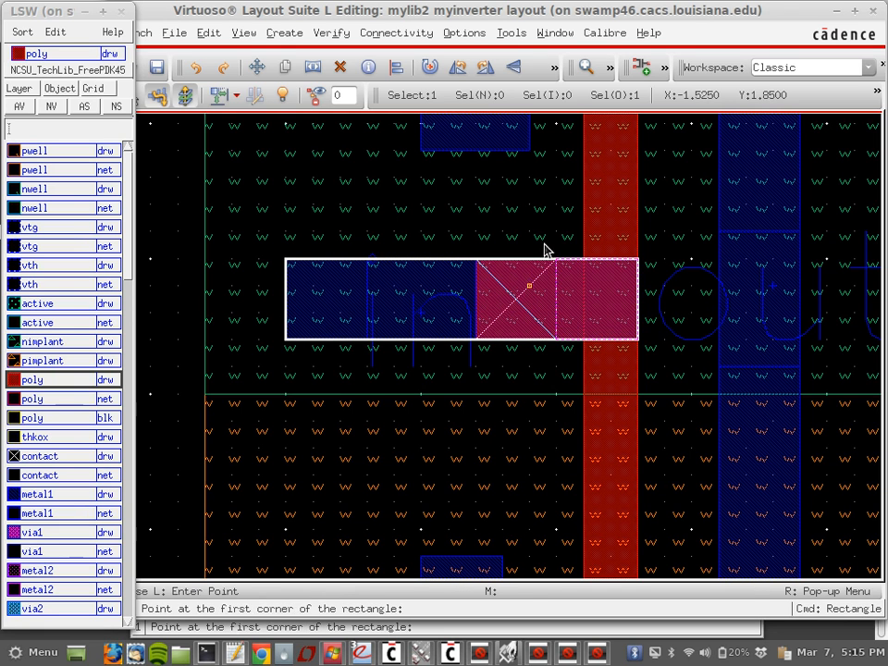
key("Escape")
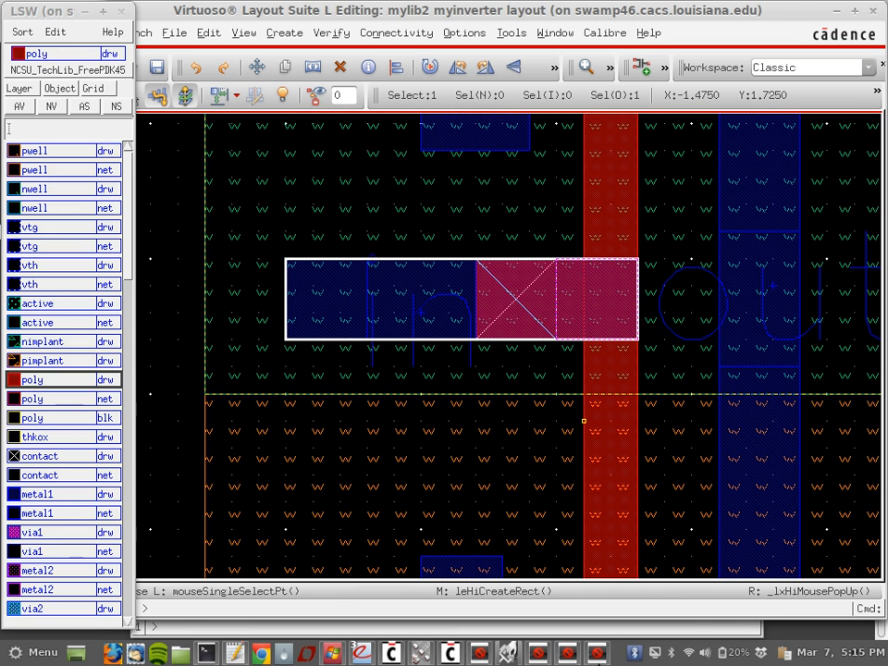
left_click(481, 654)
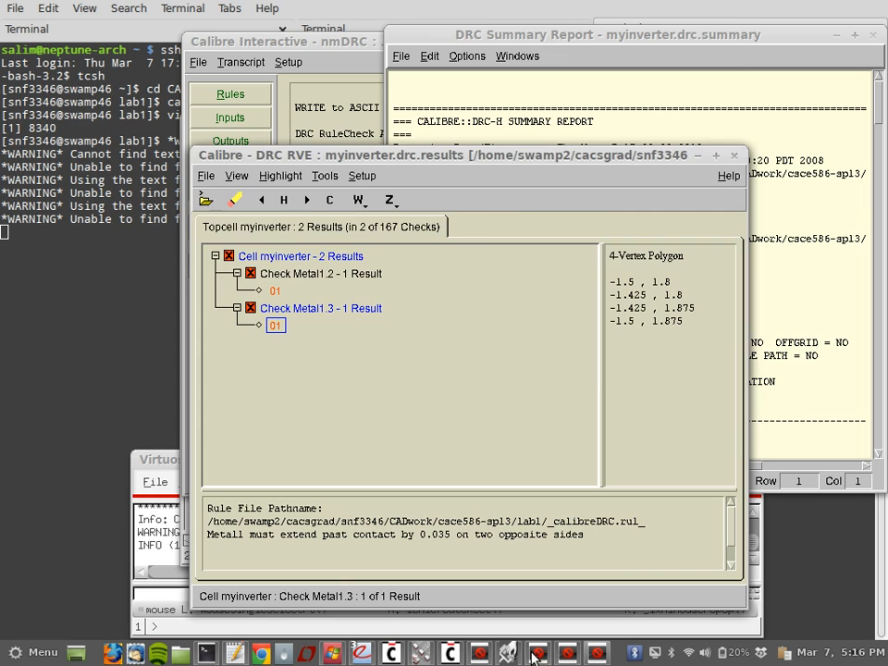
Step: Rerun Calibre DRC on the saved myinverter layout, overwriting the exported layout file
left_click(538, 652)
left_click(243, 228)
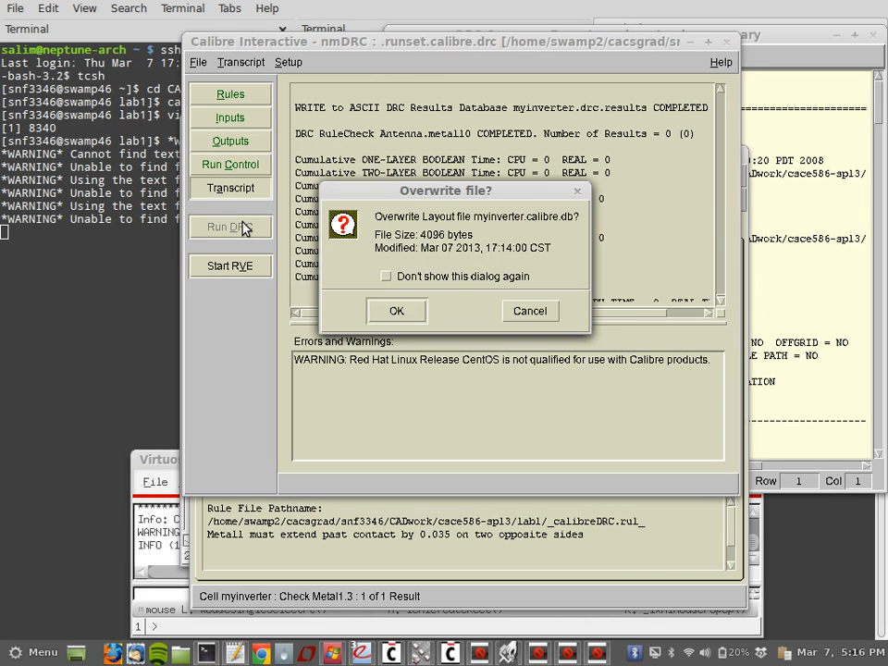
left_click(395, 310)
left_click(246, 99)
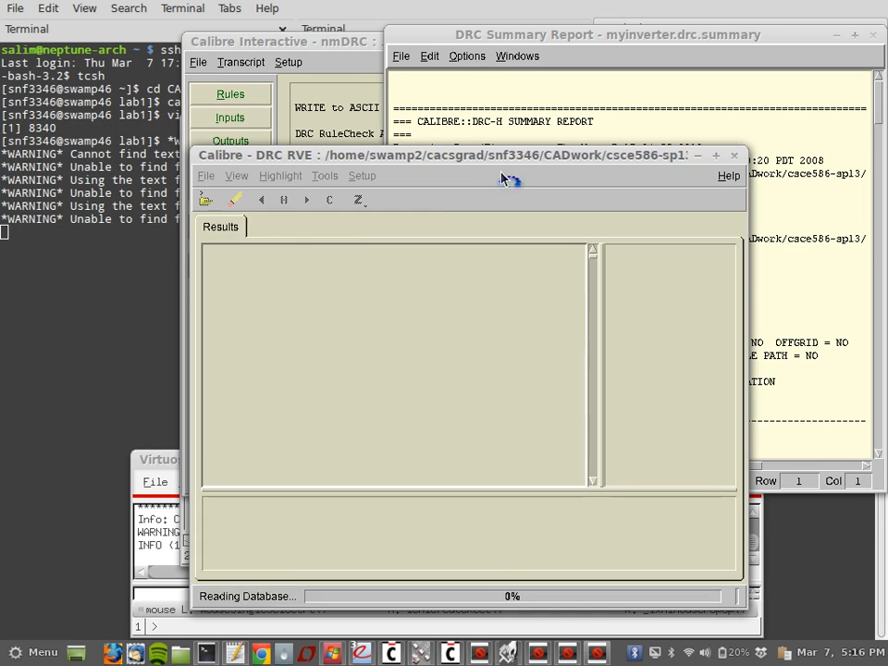
Step: Review the remaining Metal1.2 violation (metal1 spacing ≥ 0.065) and return to the Virtuoso layout
left_click(276, 293)
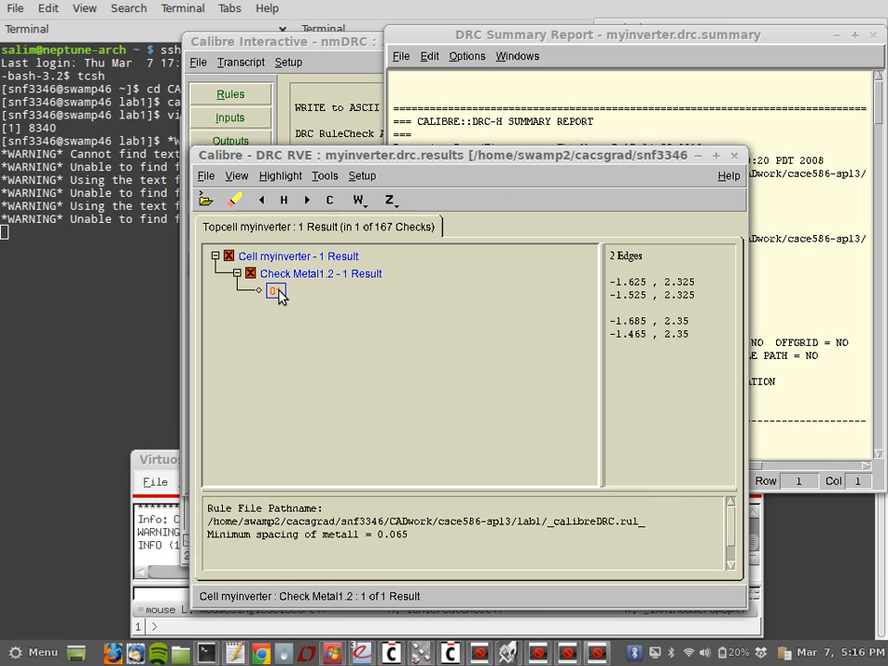
left_click(597, 654)
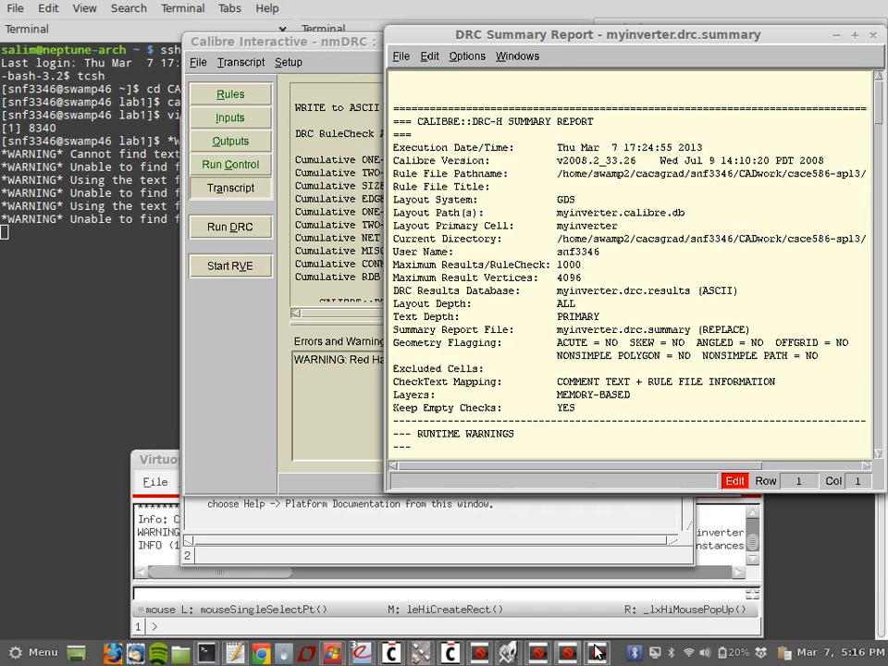
left_click(569, 654)
left_click(539, 655)
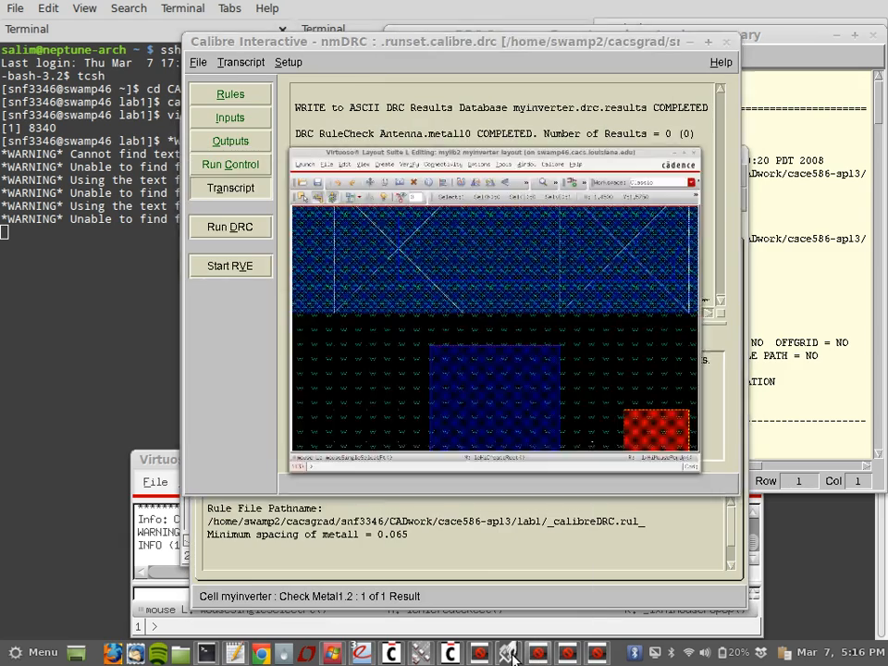
left_click(511, 655)
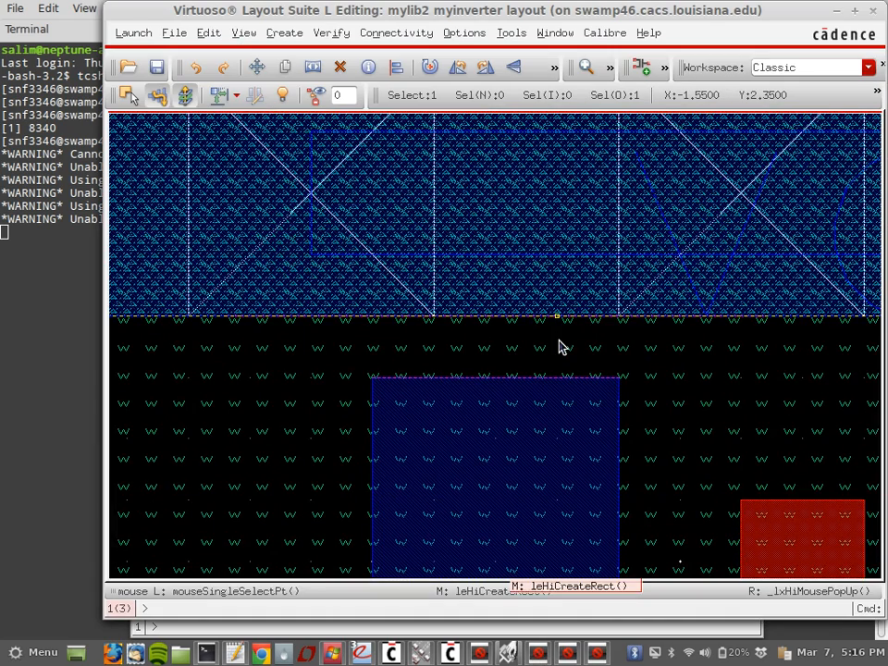
Step: Stretch the left metal1 strip's top edge up onto the horizontal metal1 rail
scroll(560, 346, "down", 3, "ctrl")
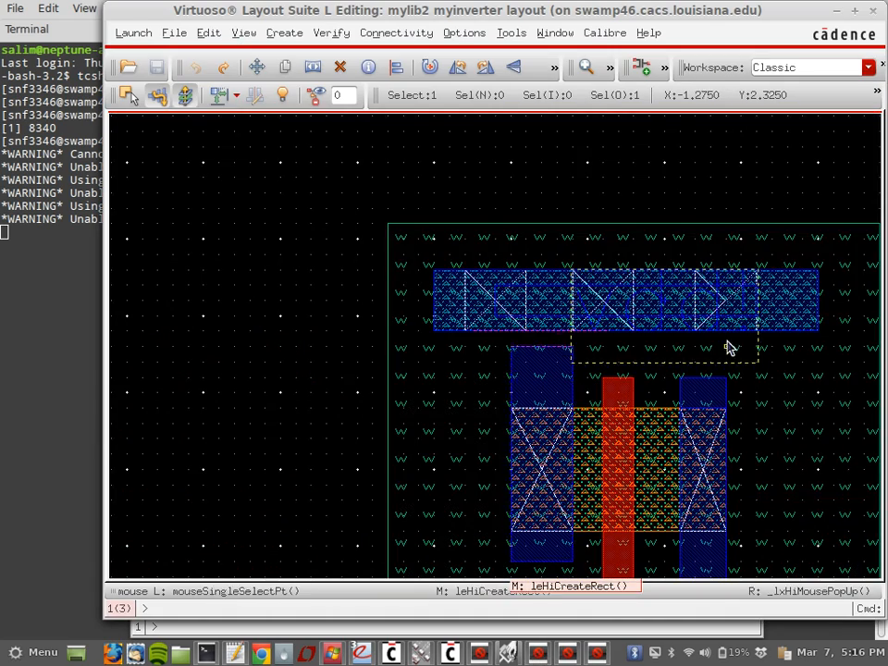
scroll(730, 346, "right", 1, "shift")
scroll(729, 347, "left", 1, "shift")
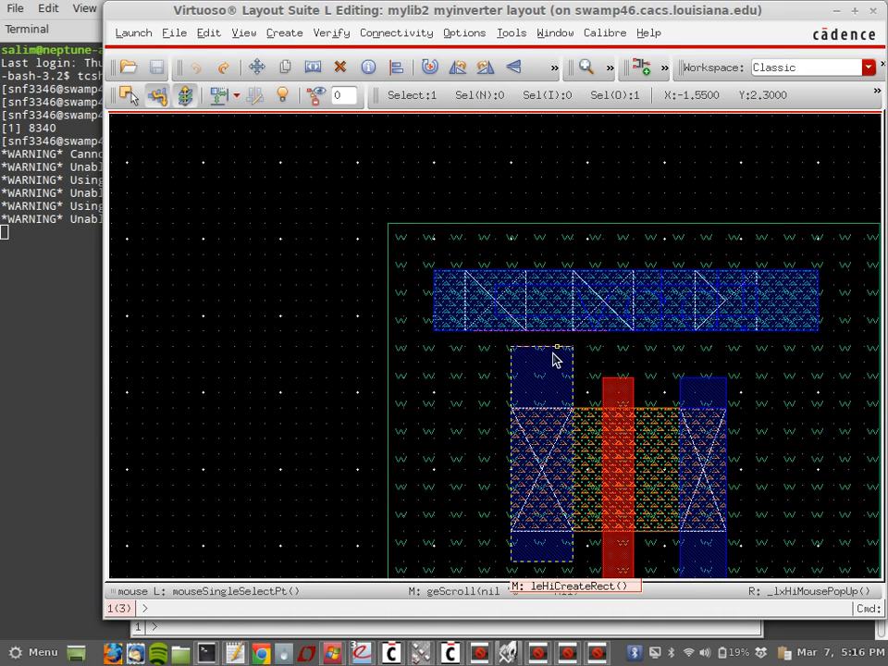
key("s")
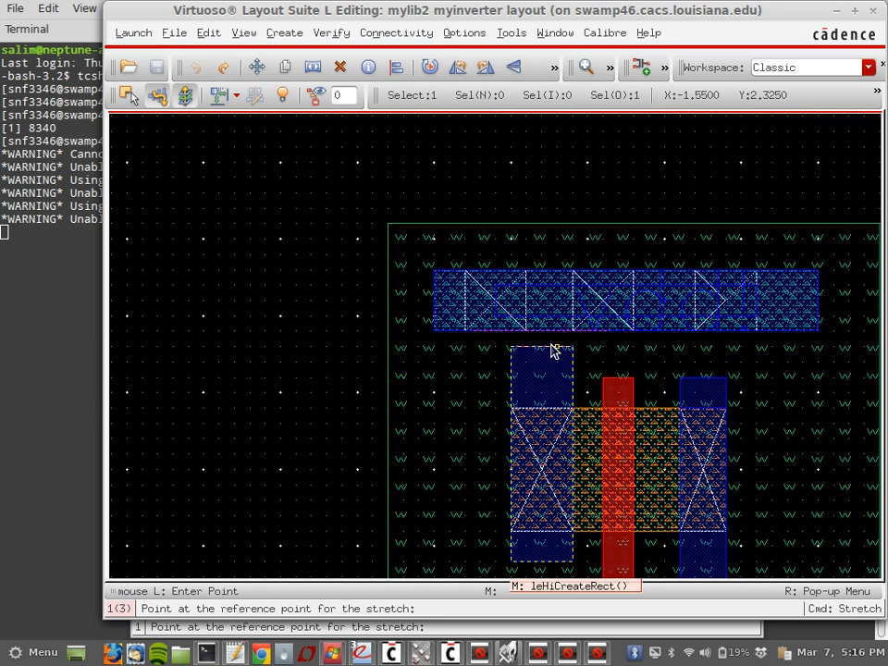
left_click(552, 350)
key("Escape")
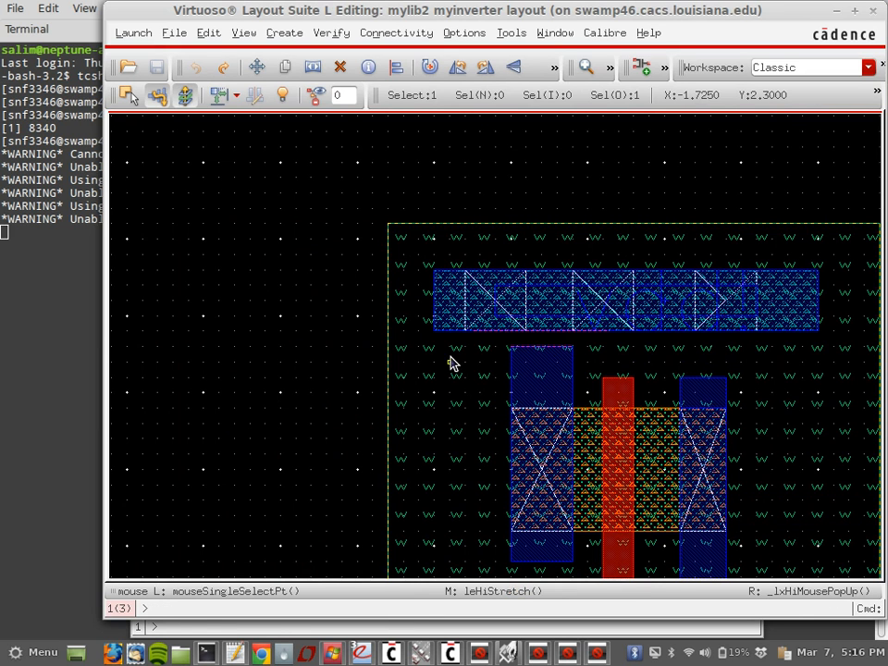
key("s")
left_click(556, 349)
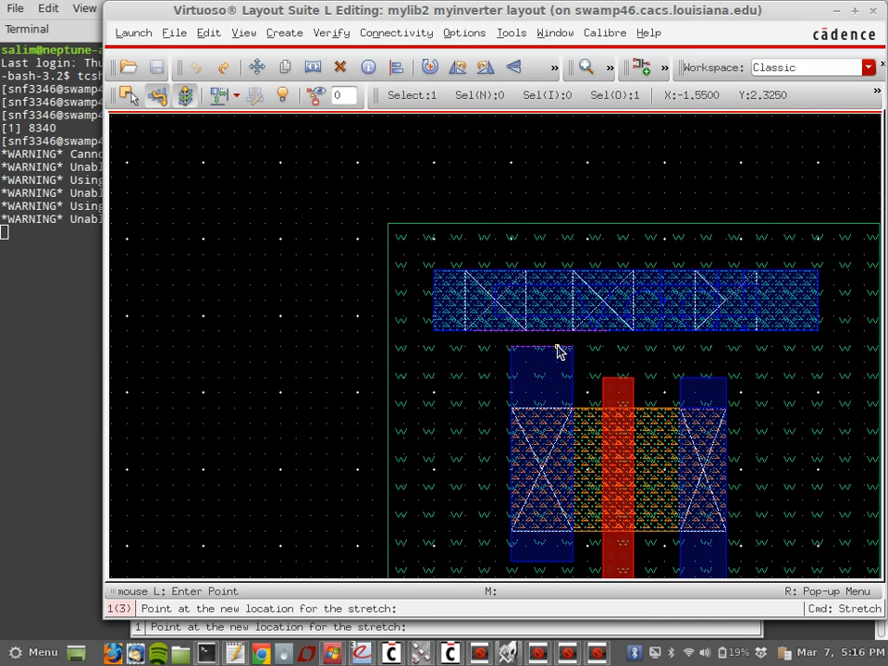
left_click(558, 349)
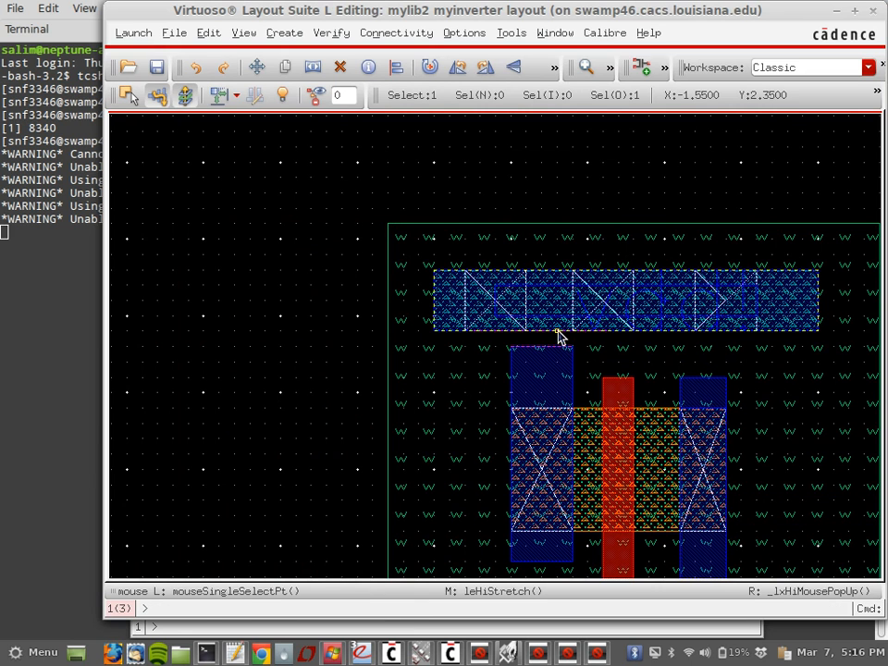
key("s")
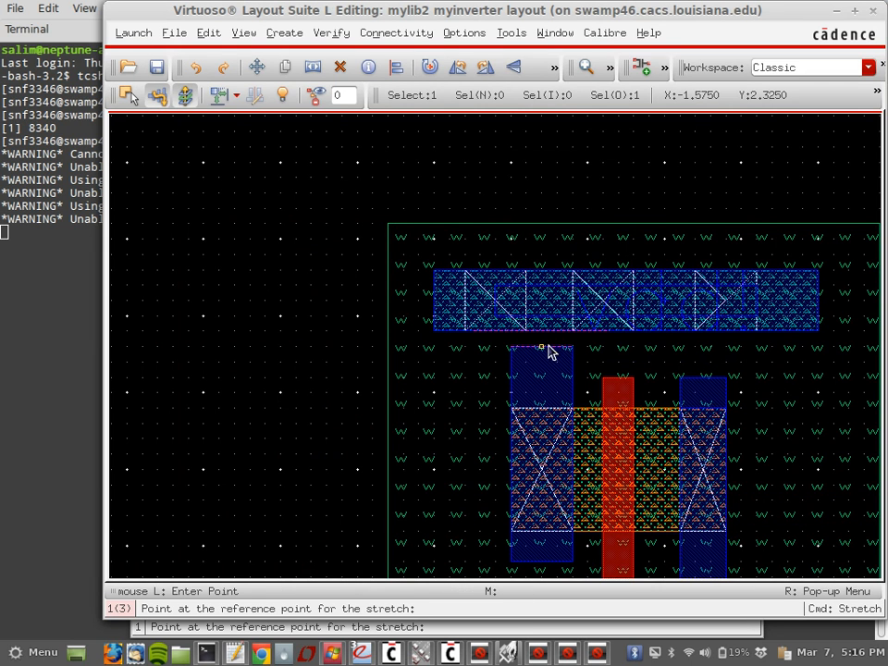
left_click(549, 349)
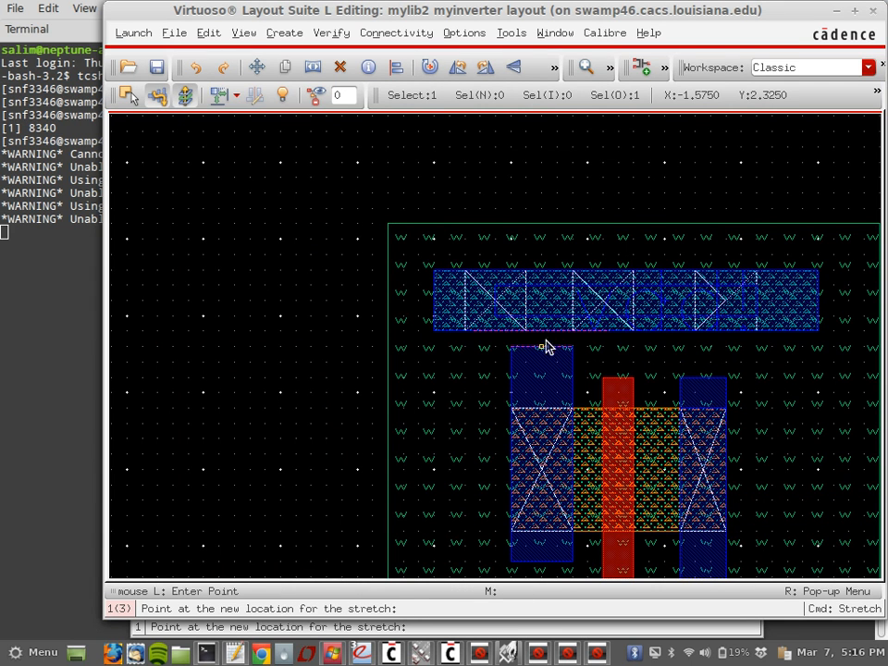
left_click(545, 346)
Step: Try a metal1 rectangle under the rail, cancel it, and pan down to the lower inverter
key("r")
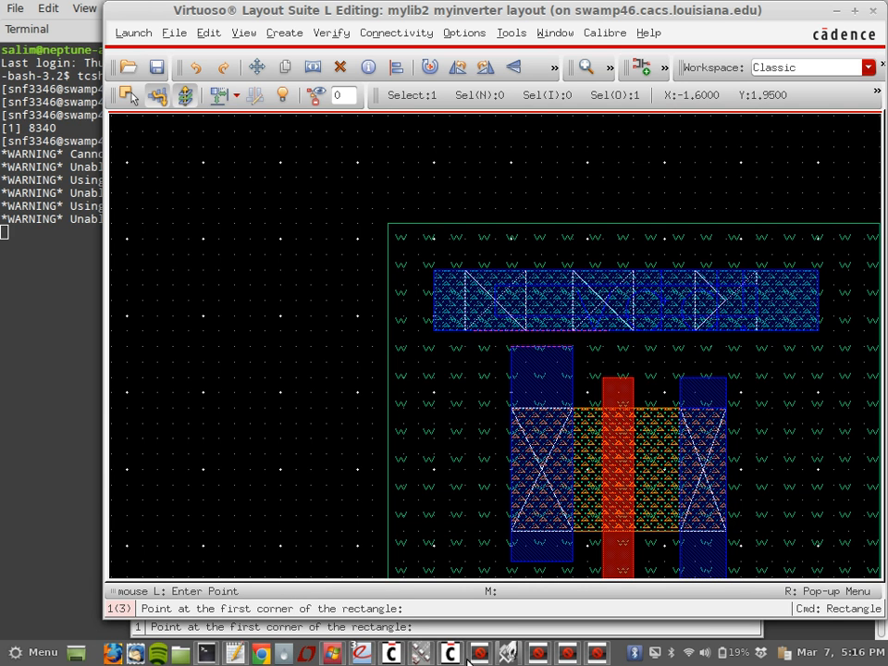
left_click(397, 655)
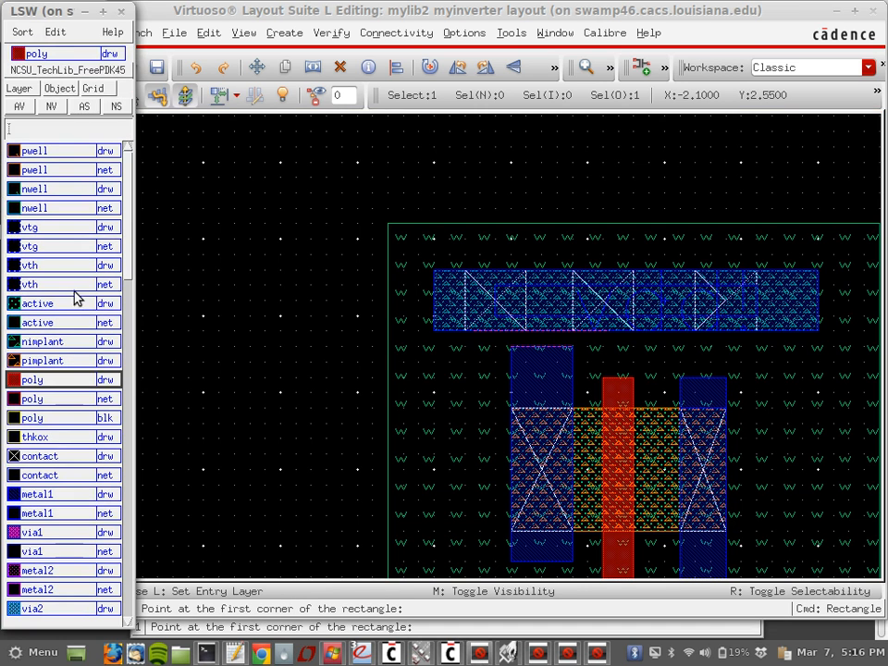
left_click(41, 494)
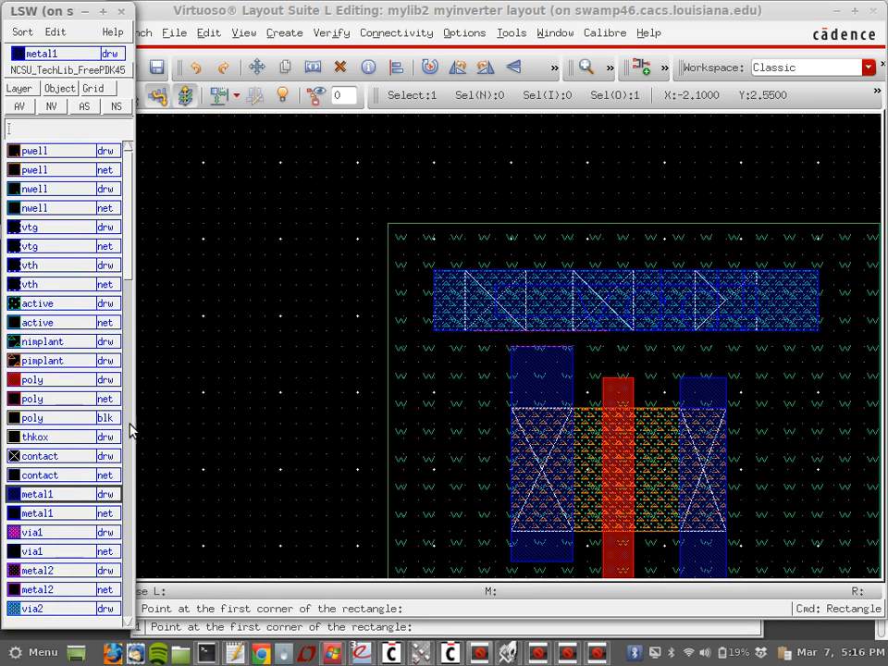
left_click(513, 332)
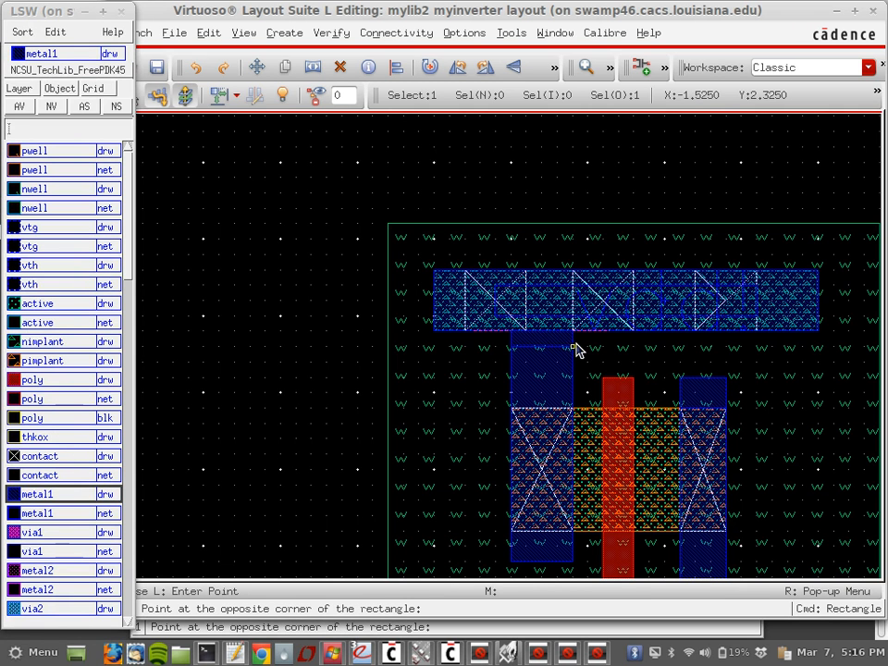
key("Escape")
scroll(747, 248, "down", 2)
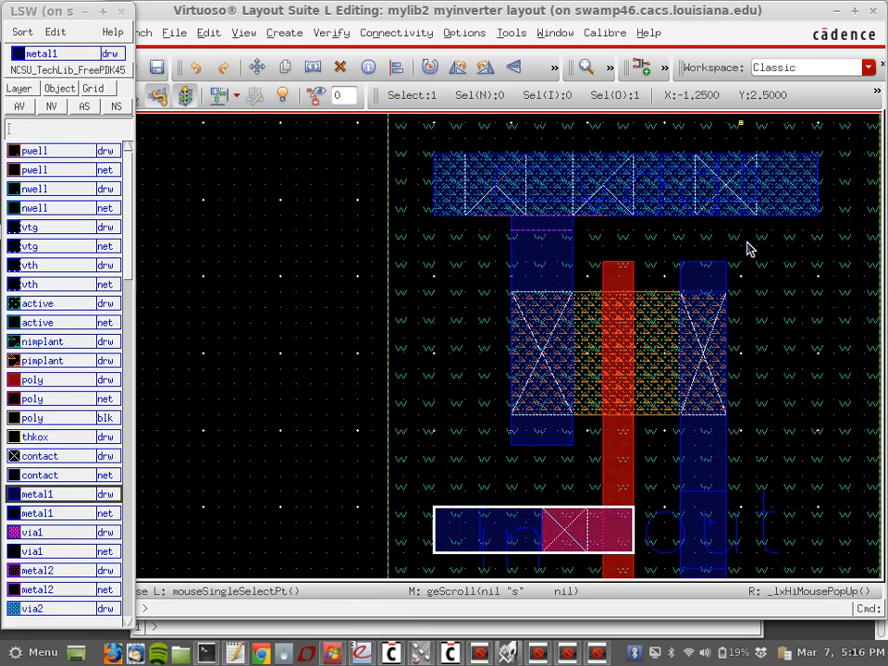
key("Up")
key("Down")
key("Down")
key("Right")
key("Down")
key("Down")
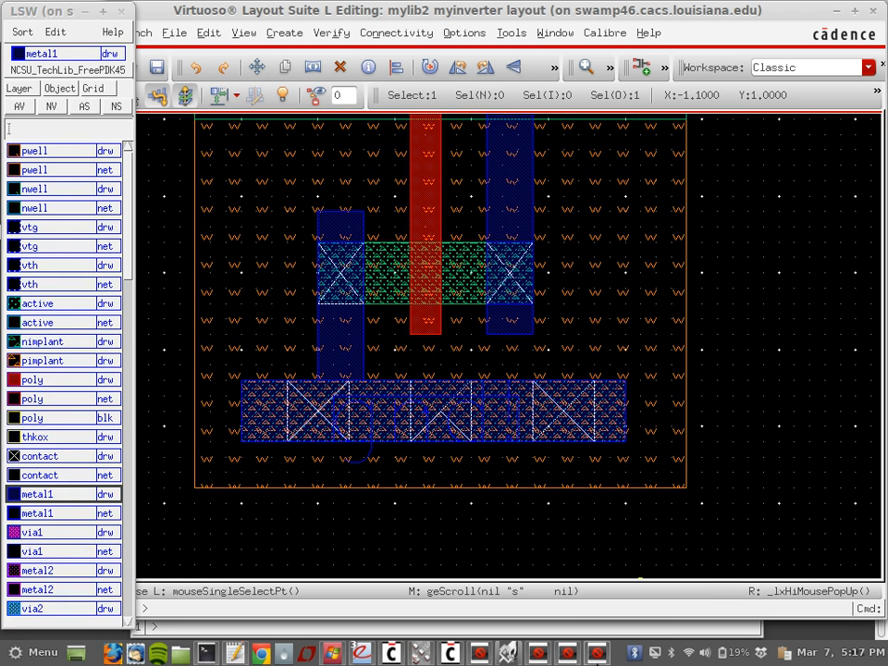
Step: Rerun Calibre DRC, overwriting the exported file and saving the modified layout
left_click(554, 656)
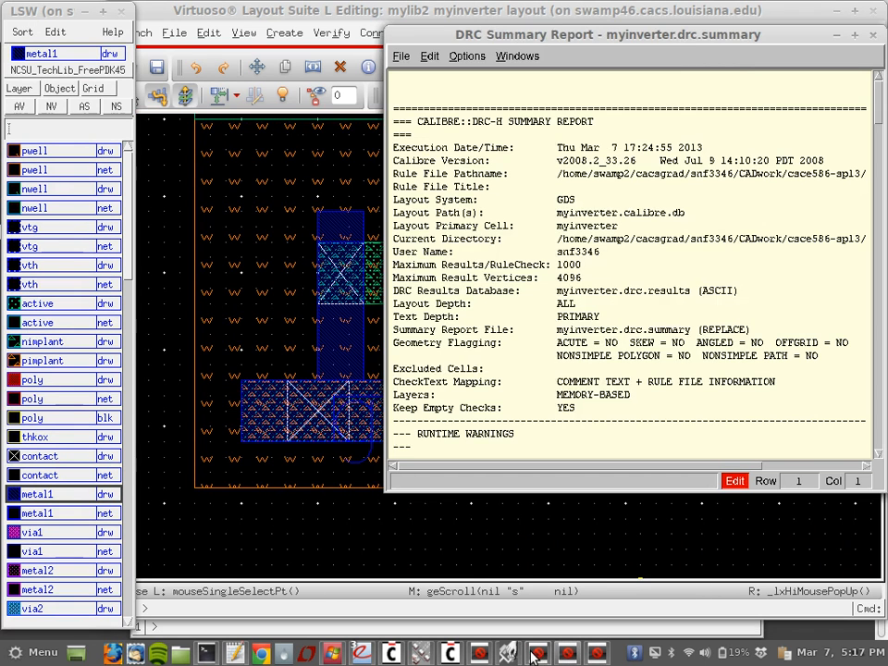
left_click(529, 652)
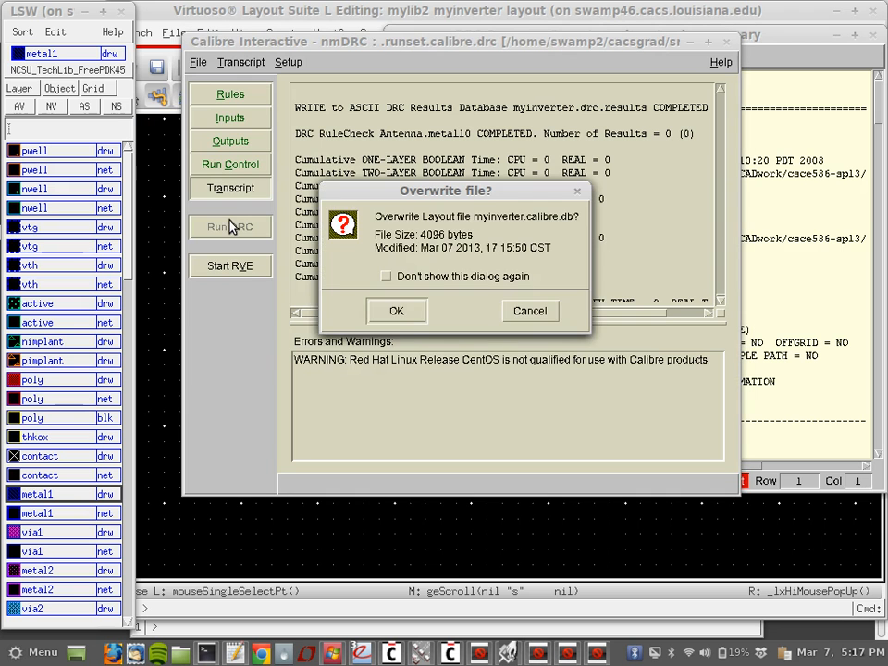
left_click(410, 323)
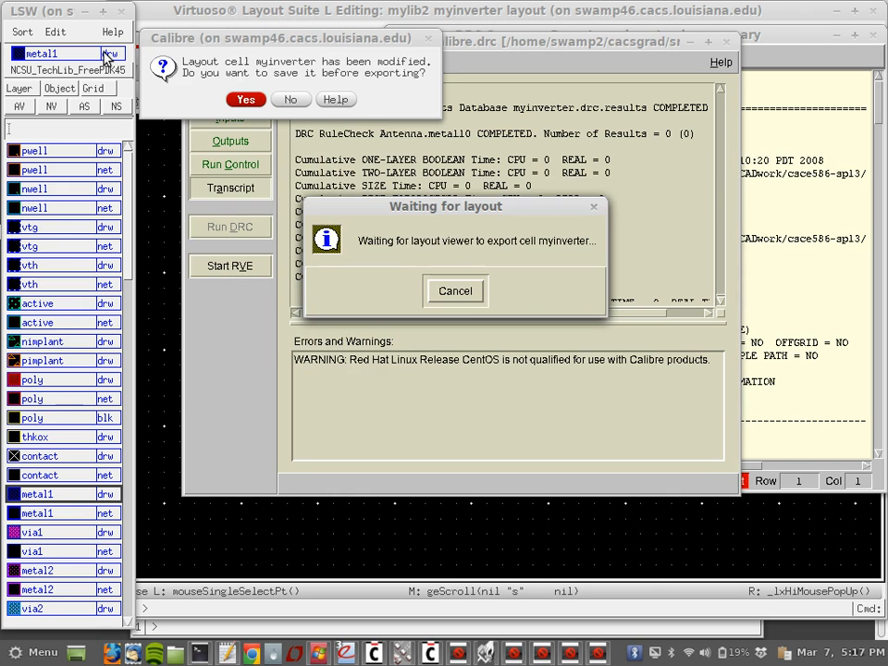
left_click(257, 101)
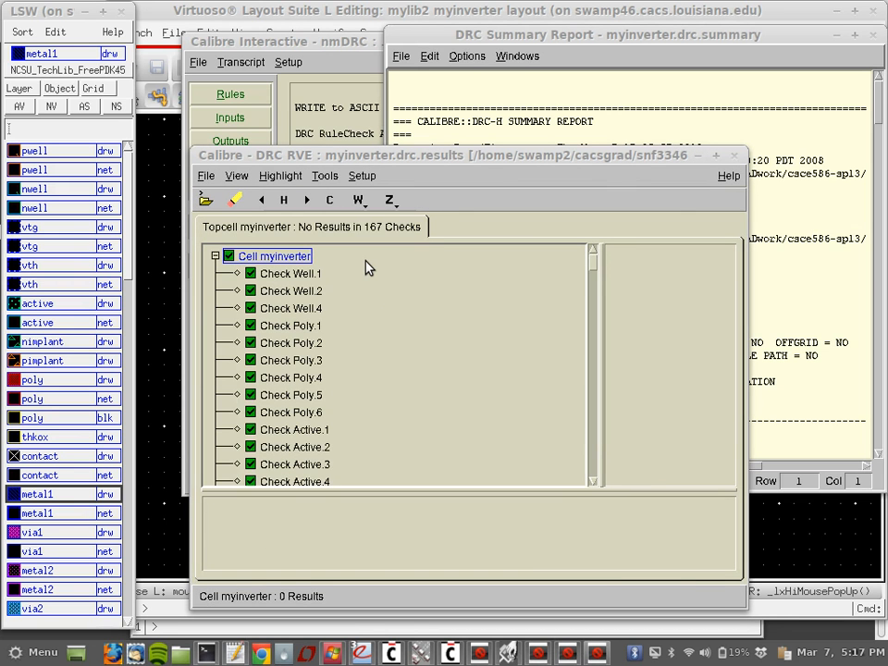
Step: Confirm RVE shows no results across the 167 checks, then exit the results viewer
scroll(366, 267, "down", 20)
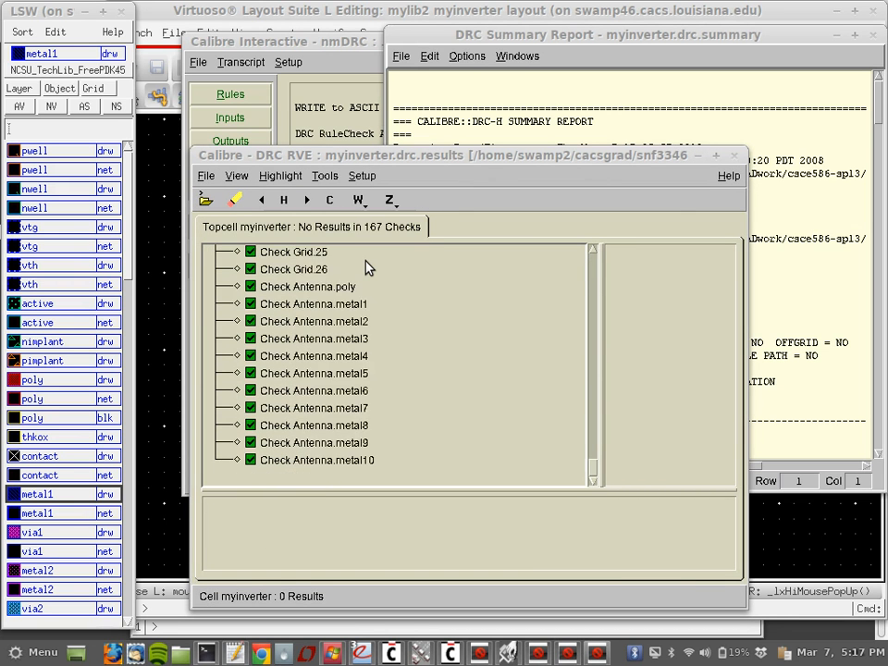
scroll(366, 266, "up", 20)
left_click(214, 257)
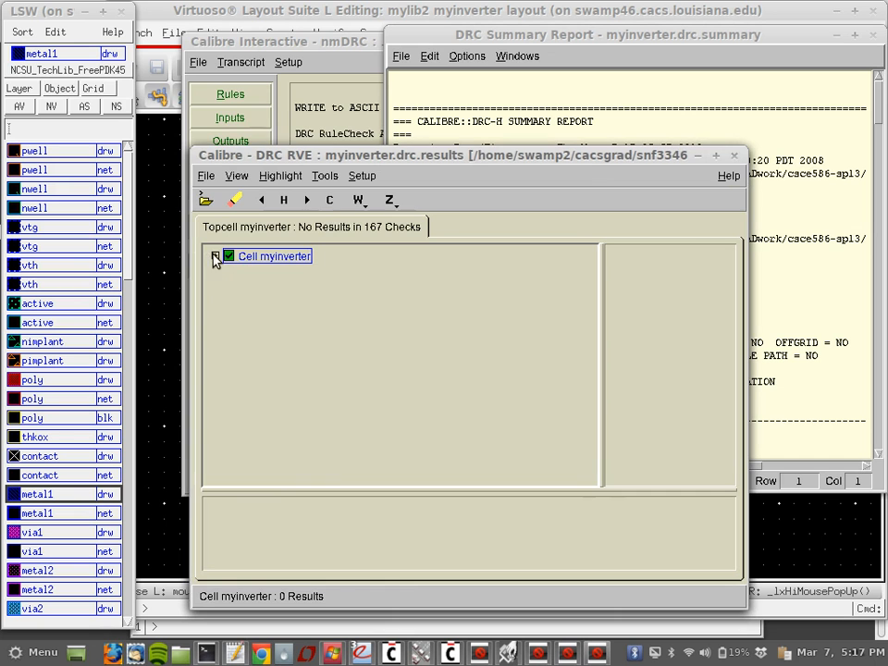
left_click(734, 157)
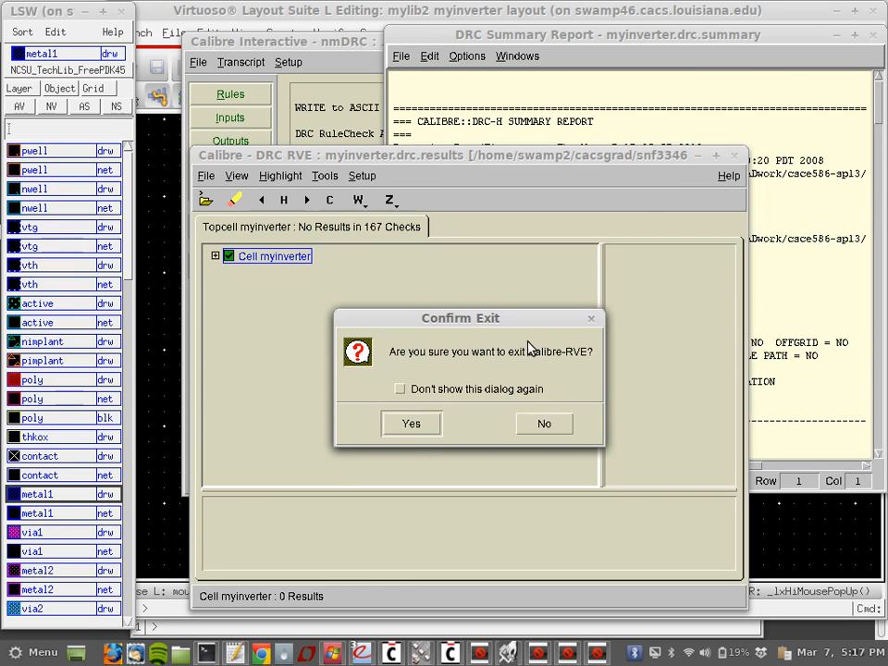
left_click(400, 428)
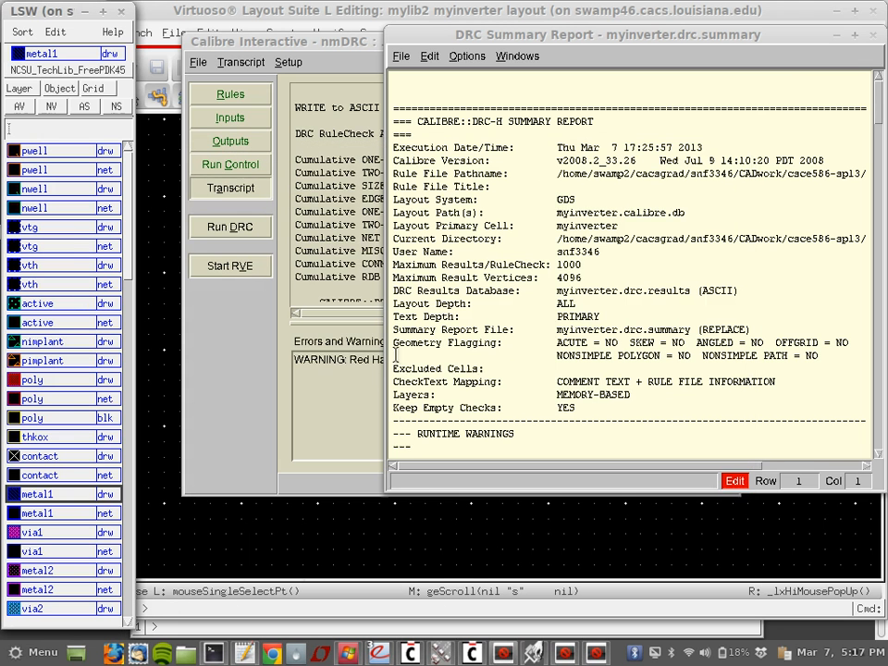
Step: Close the DRC summary report and Calibre Interactive, saving the runset
left_click_drag(805, 39, 779, 51)
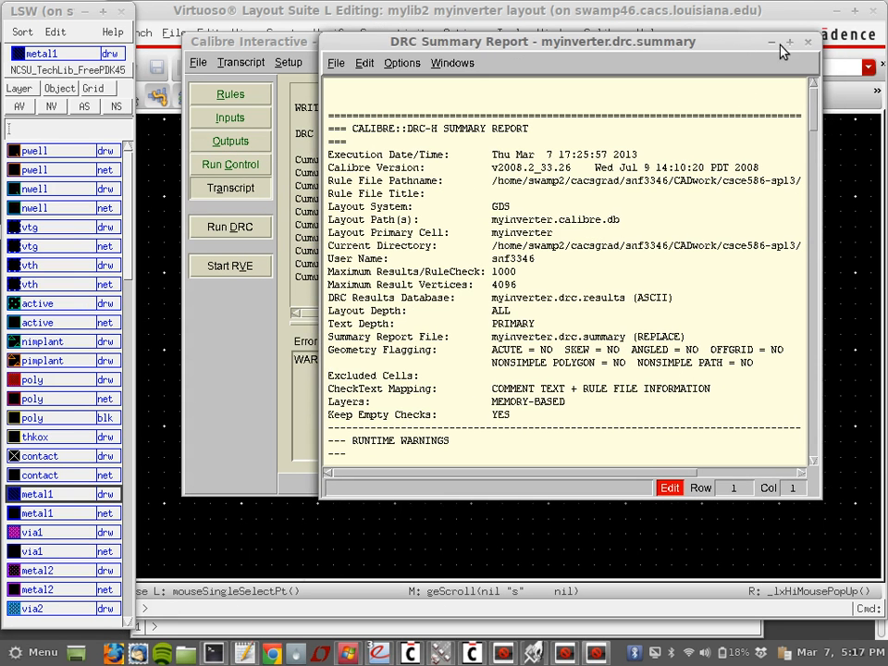
left_click(803, 42)
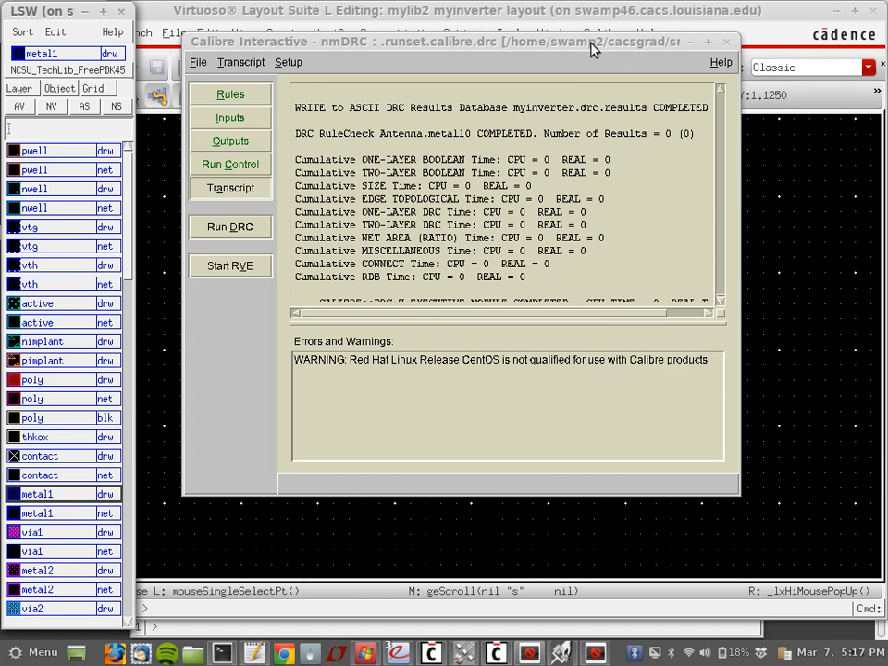
left_click_drag(443, 37, 468, 65)
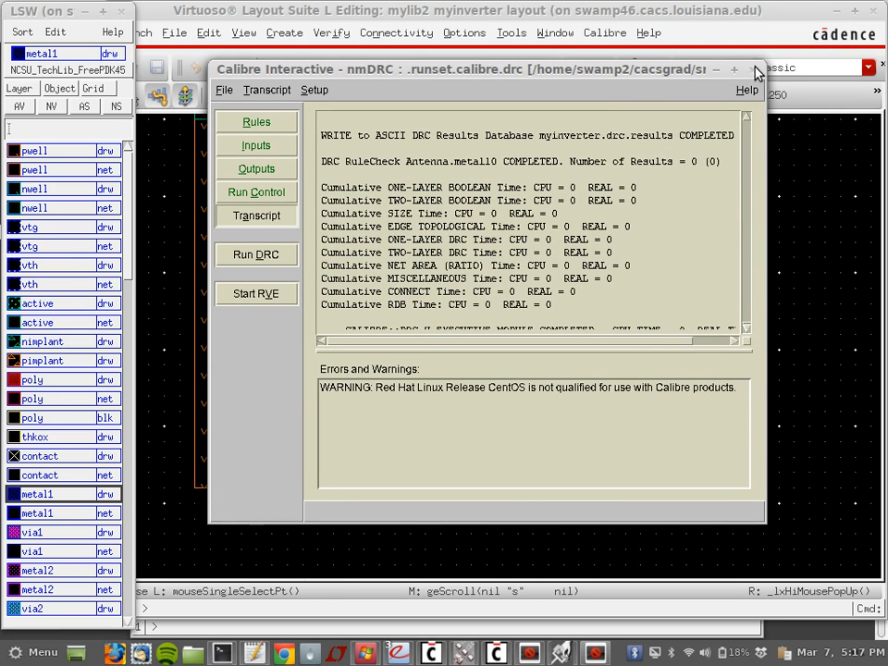
left_click(757, 70)
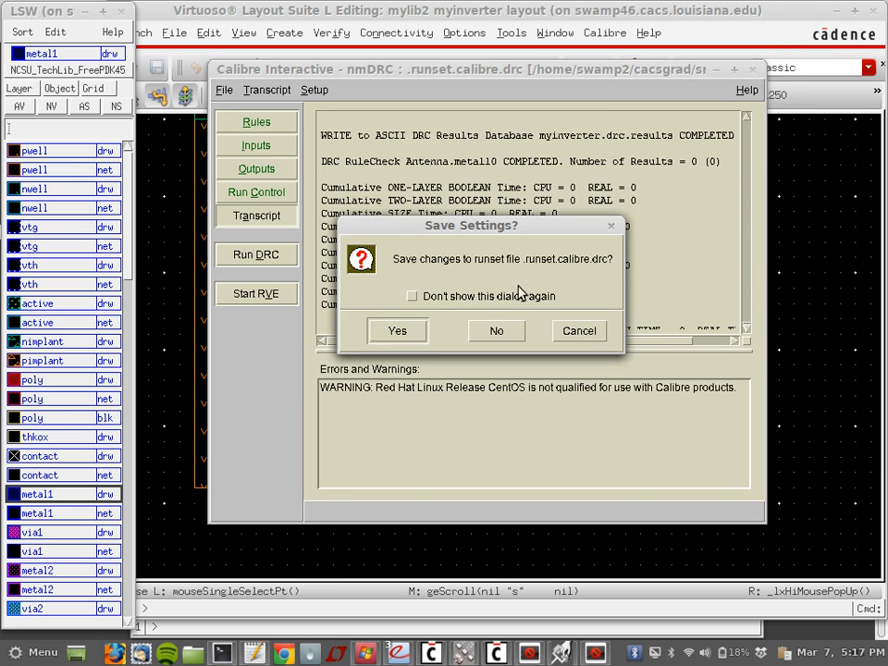
left_click(397, 331)
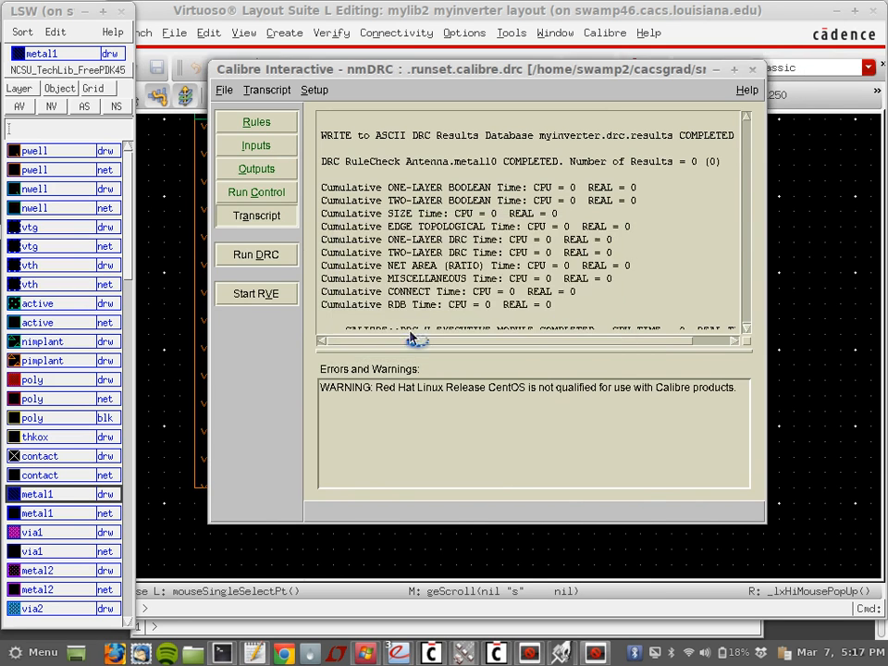
left_click(756, 243)
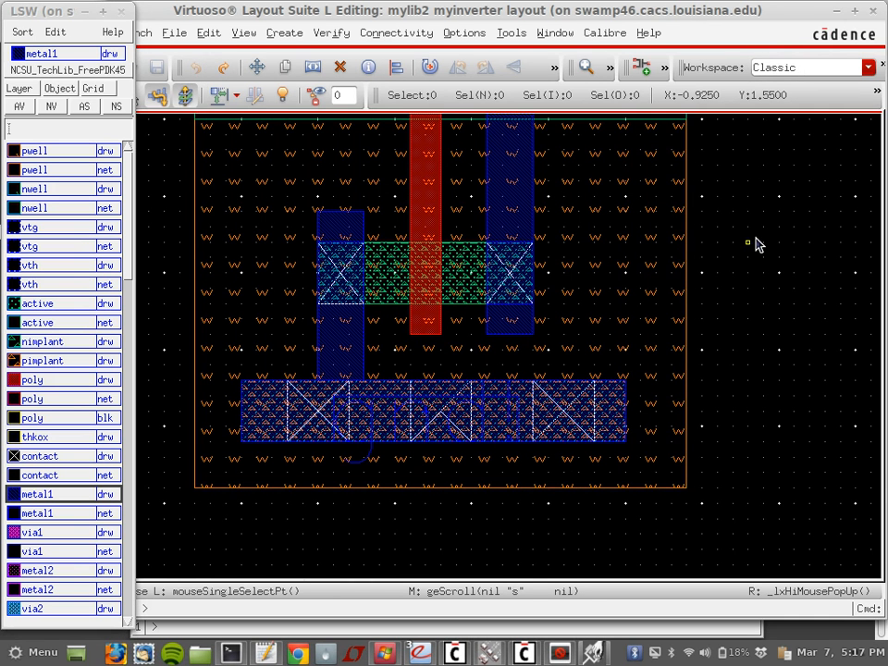
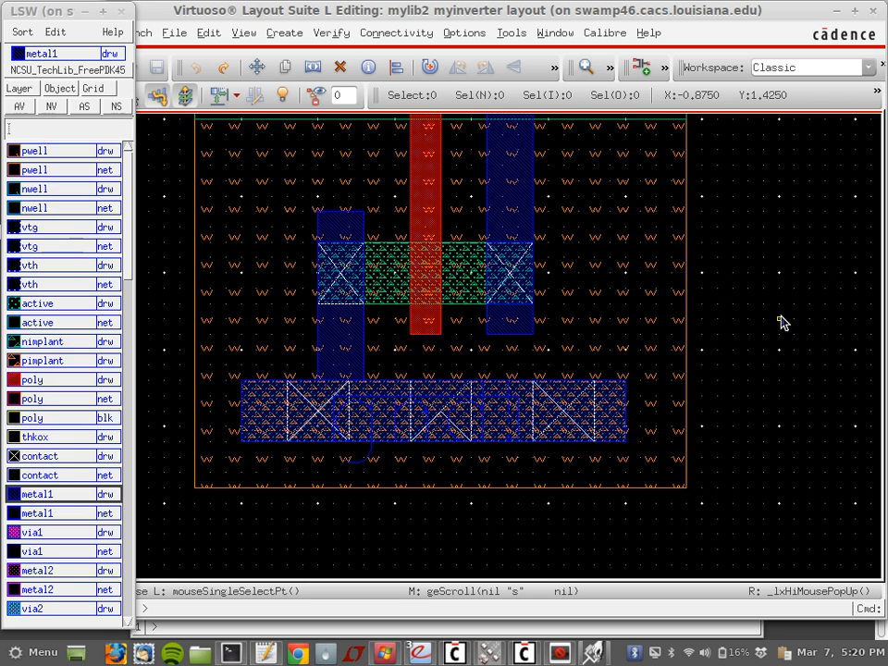
Step: Look over the finished inverter layout, then minimize the Layout Suite window
scroll(781, 321, "up", 4)
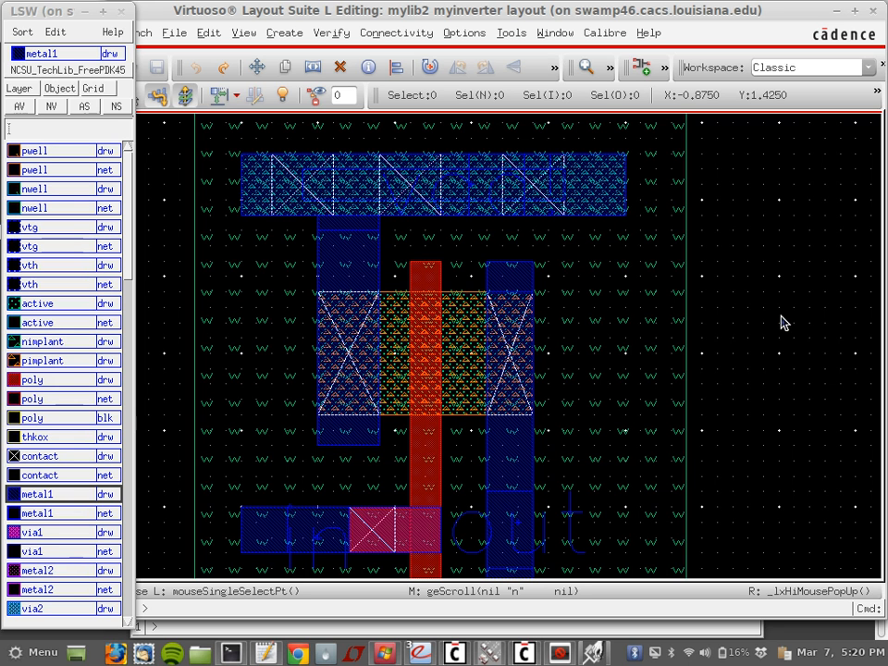
scroll(800, 313, "down", 1)
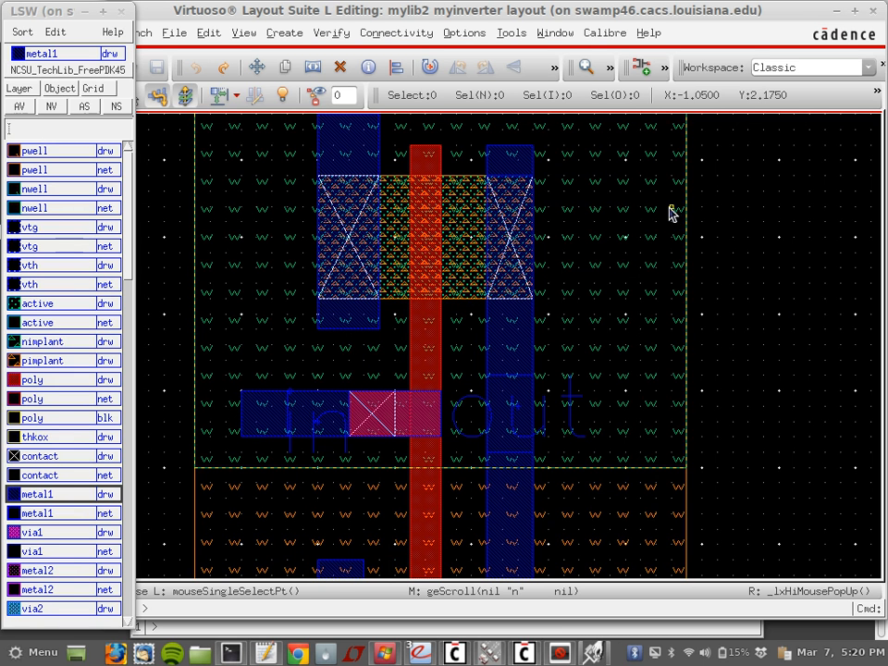
left_click(562, 654)
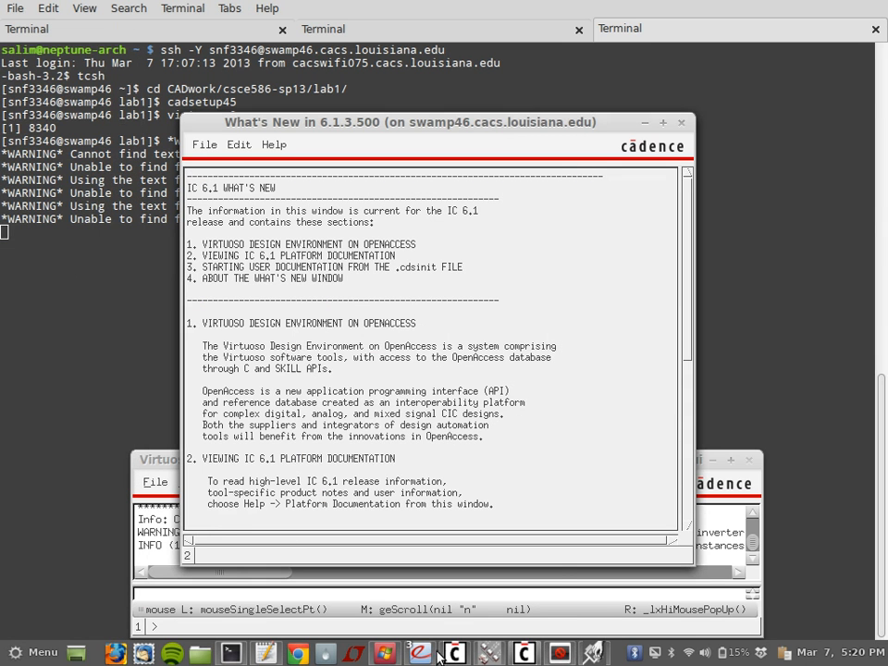
Step: Create a myinverter schematic view in mylib2, accepting the Schematics L license upgrade permanently
left_click(484, 654)
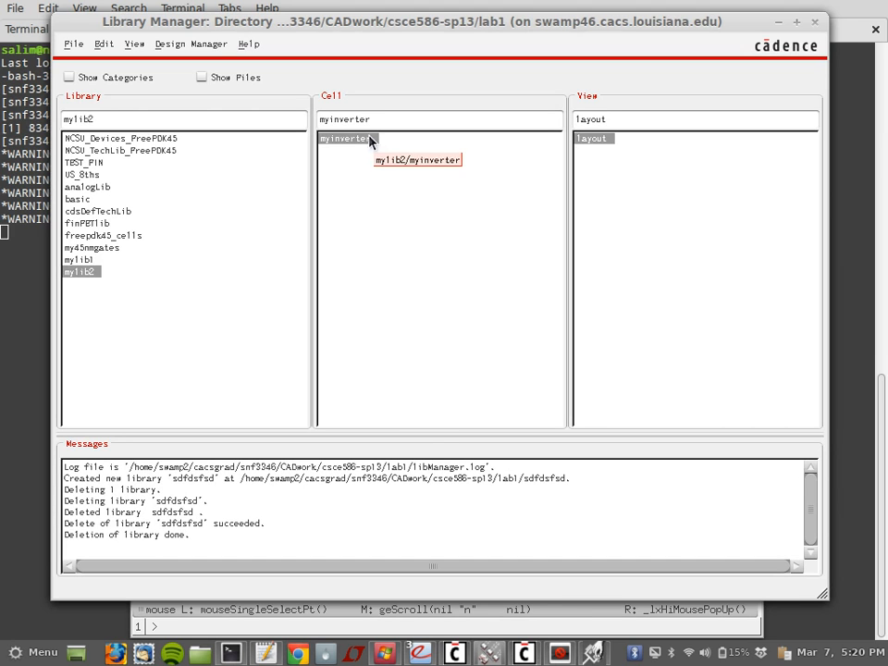
left_click(71, 43)
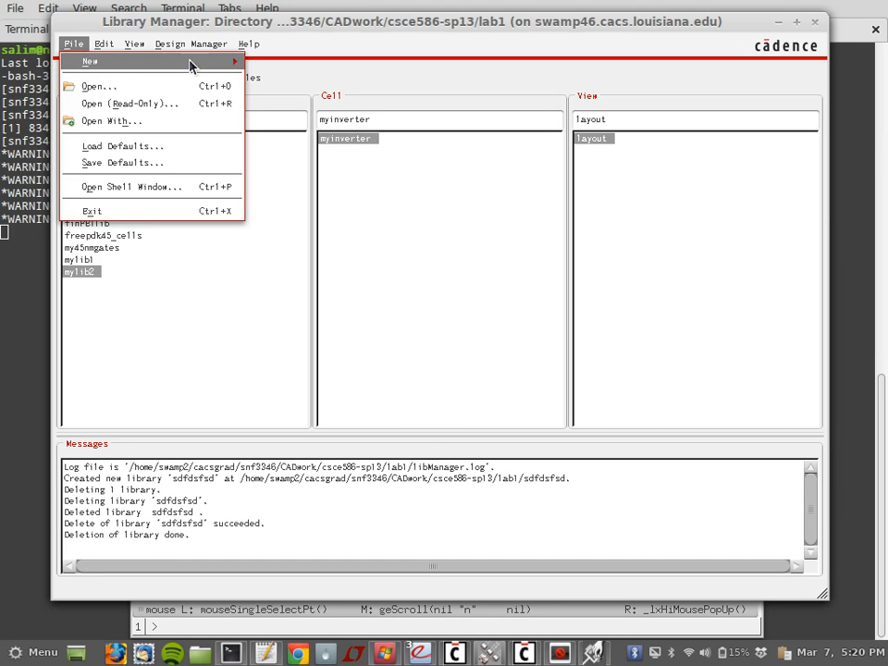
mouse_move(231, 65)
left_click(283, 80)
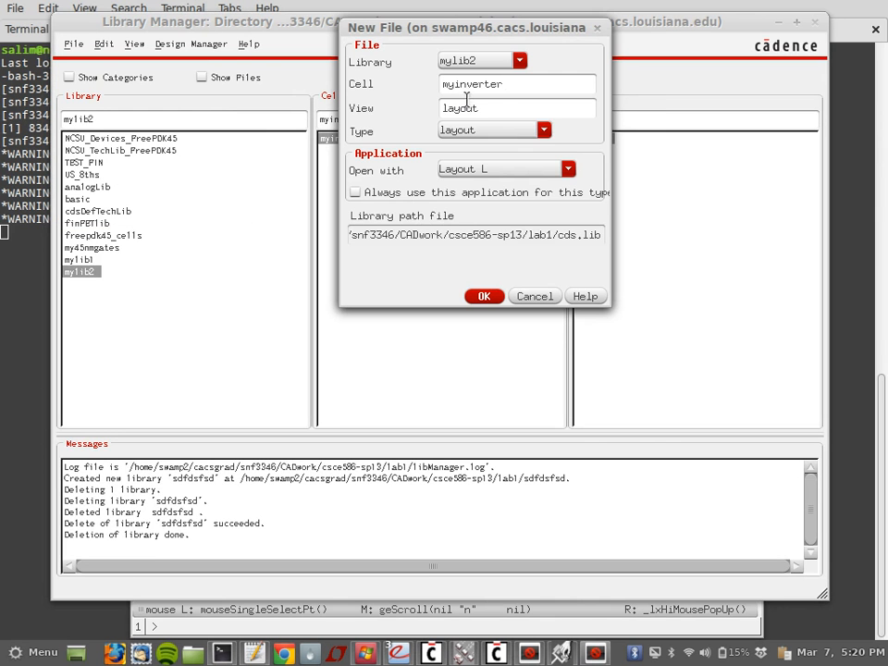
left_click(536, 131)
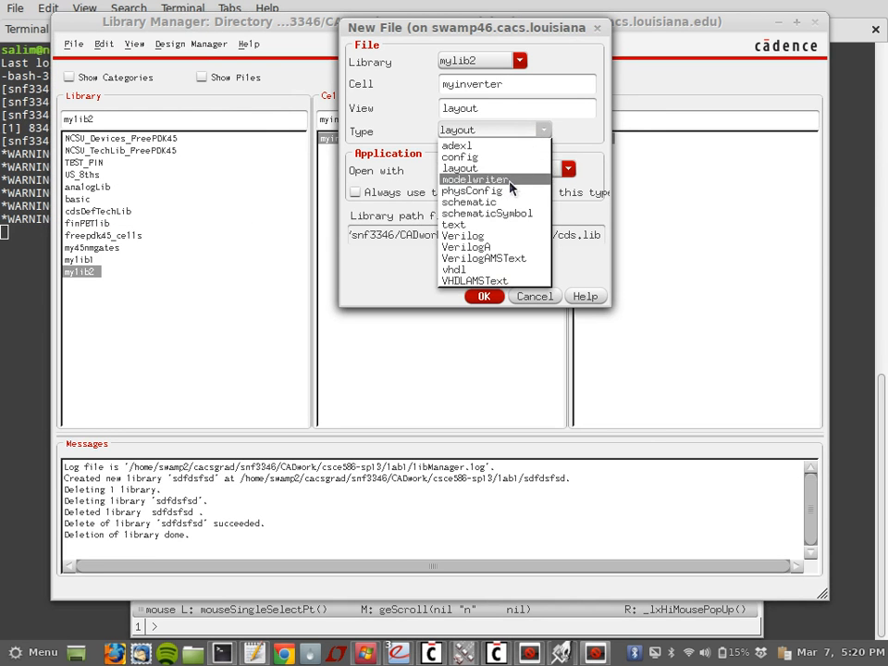
left_click(499, 203)
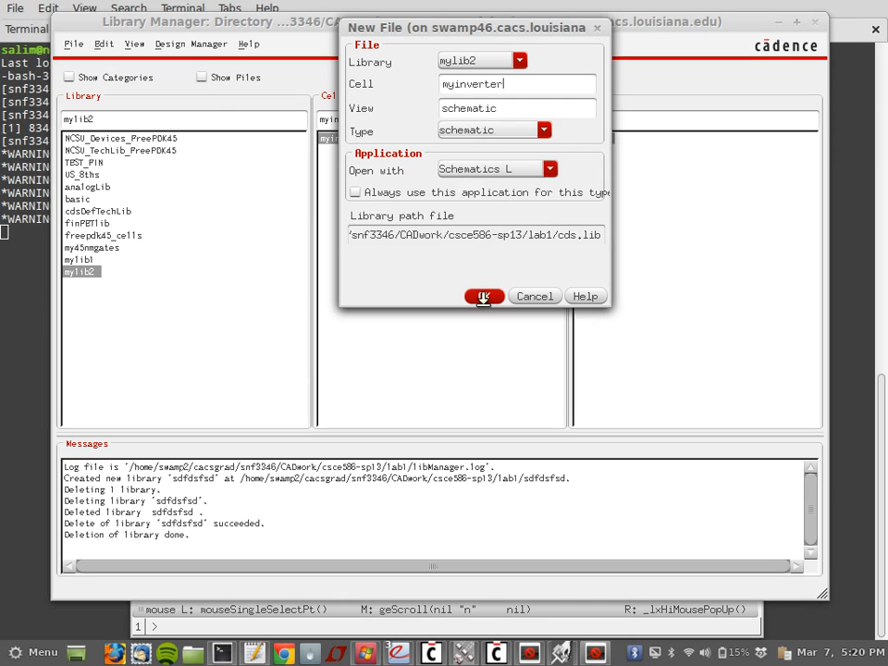
left_click(484, 296)
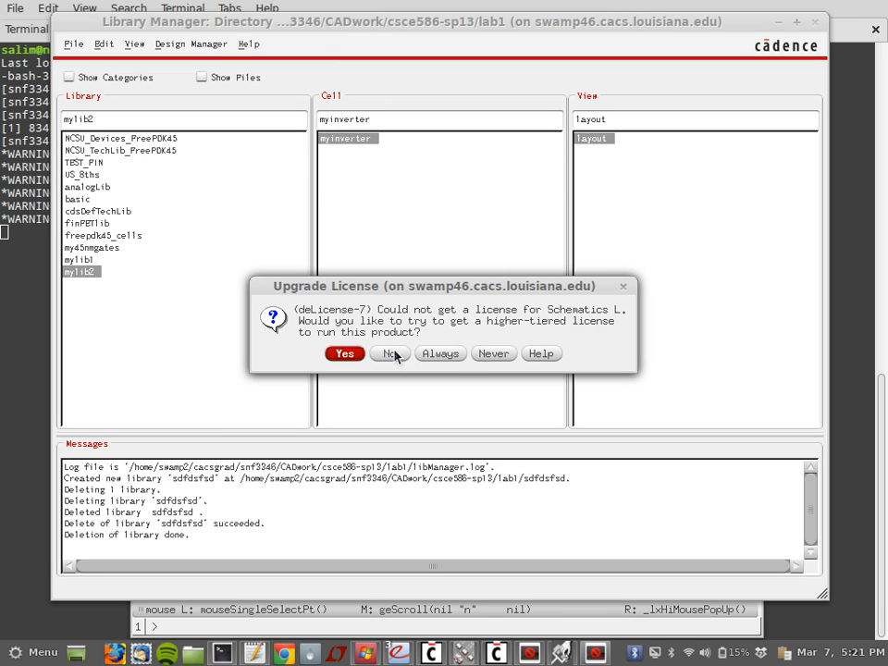
left_click(458, 355)
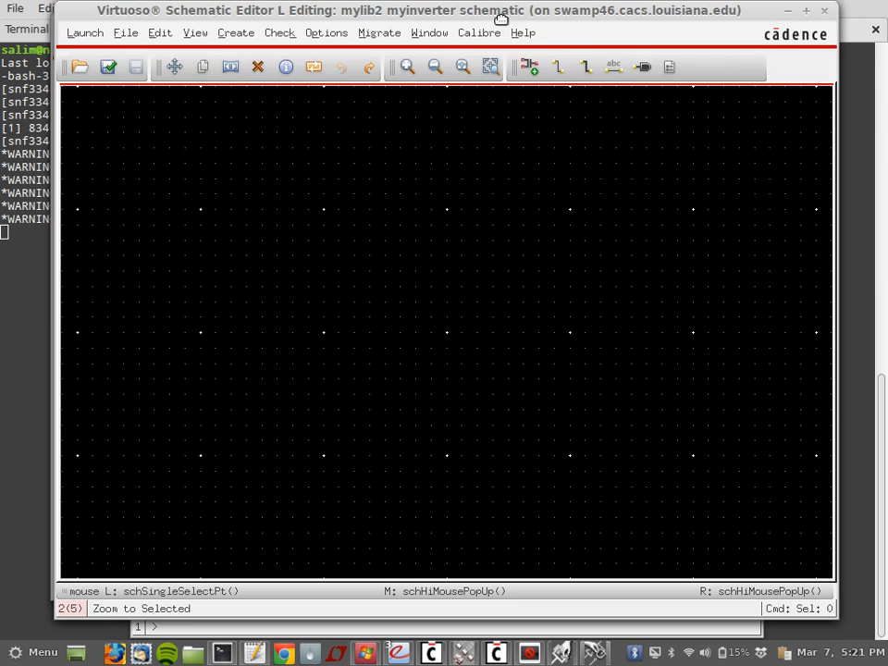
Step: Rearrange the schematic window and open the Add Instance form's Library Browser
left_click_drag(500, 16, 503, 292)
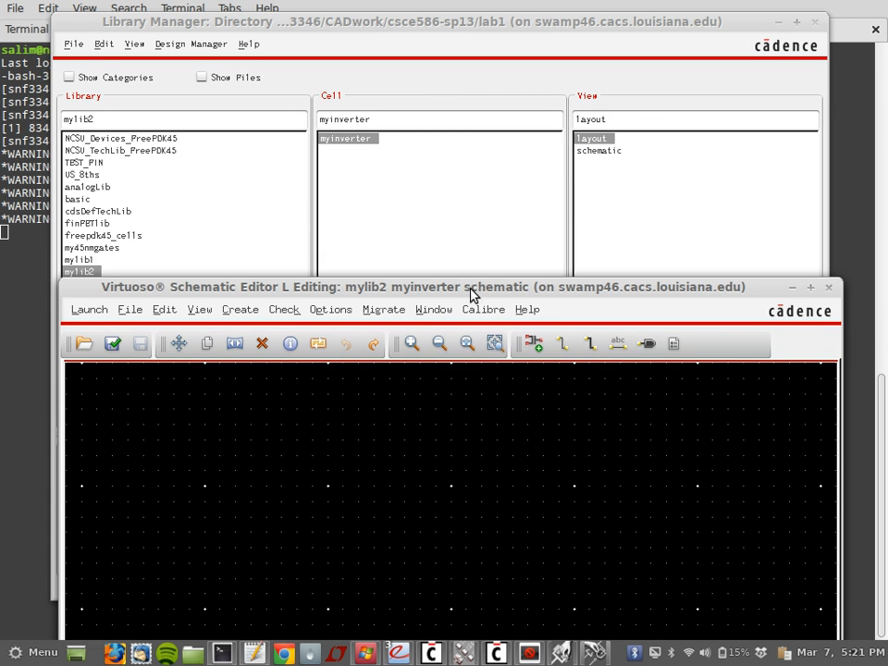
left_click_drag(471, 287, 478, 117)
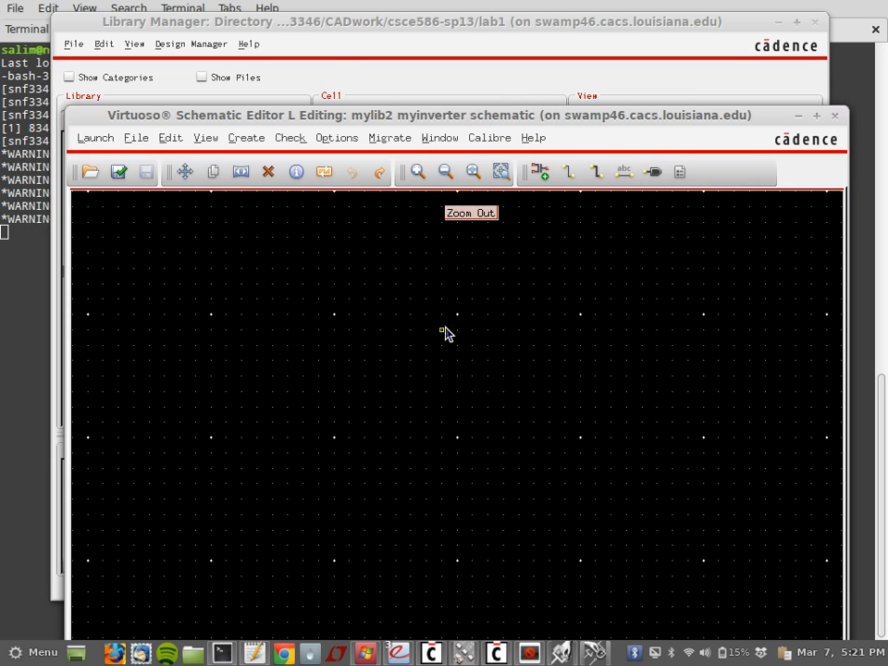
key("i")
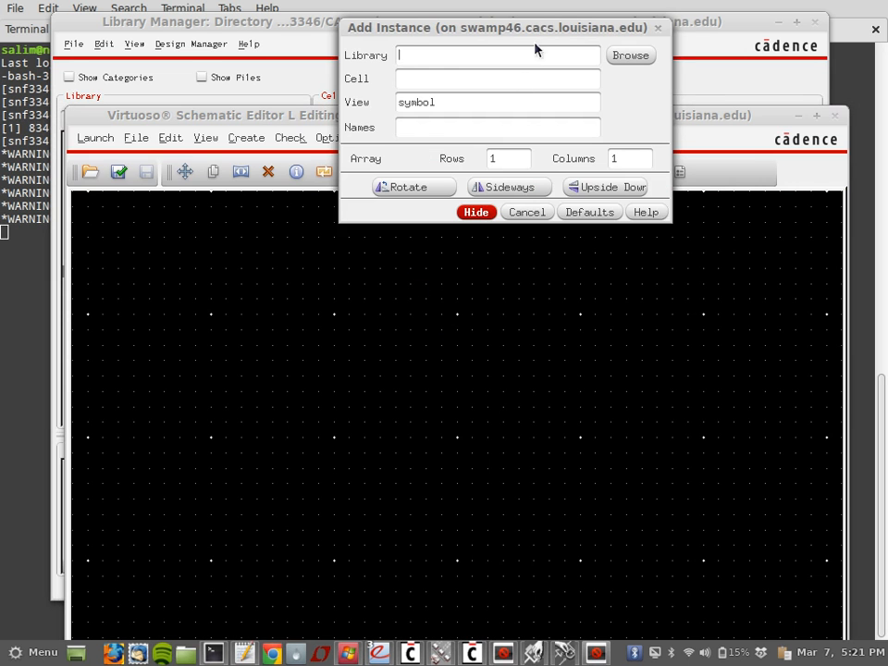
left_click(520, 215)
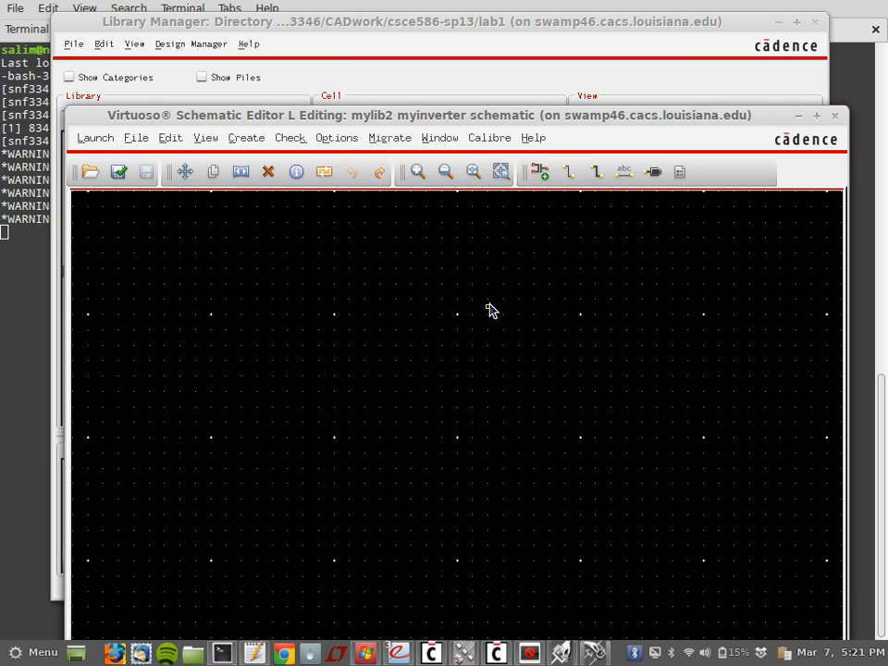
key("i")
left_click(489, 61)
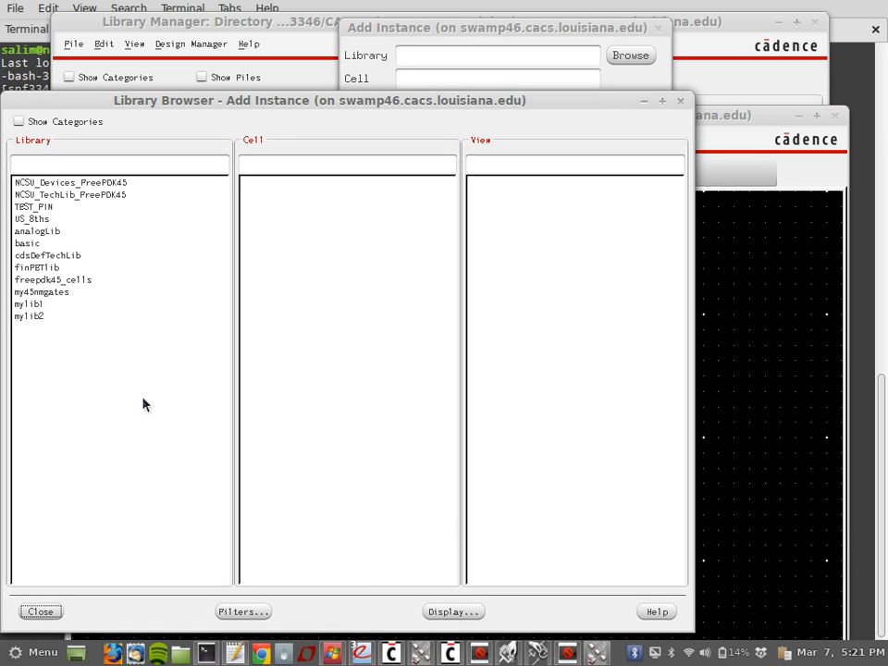
Step: Place a PMOS_VTL symbol from NCSU_Devices_FreePDK45 on the schematic
left_click(57, 182)
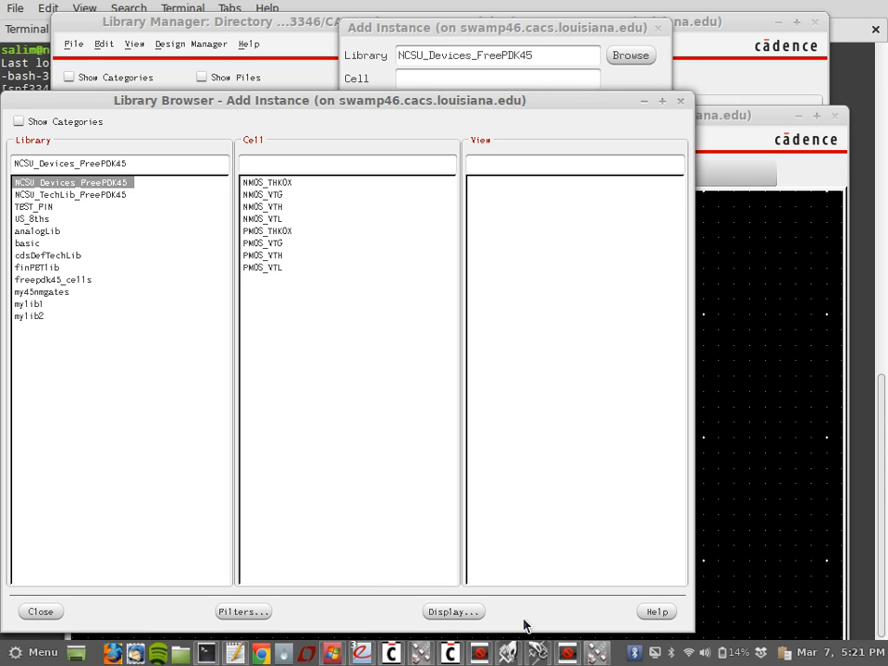
left_click(474, 653)
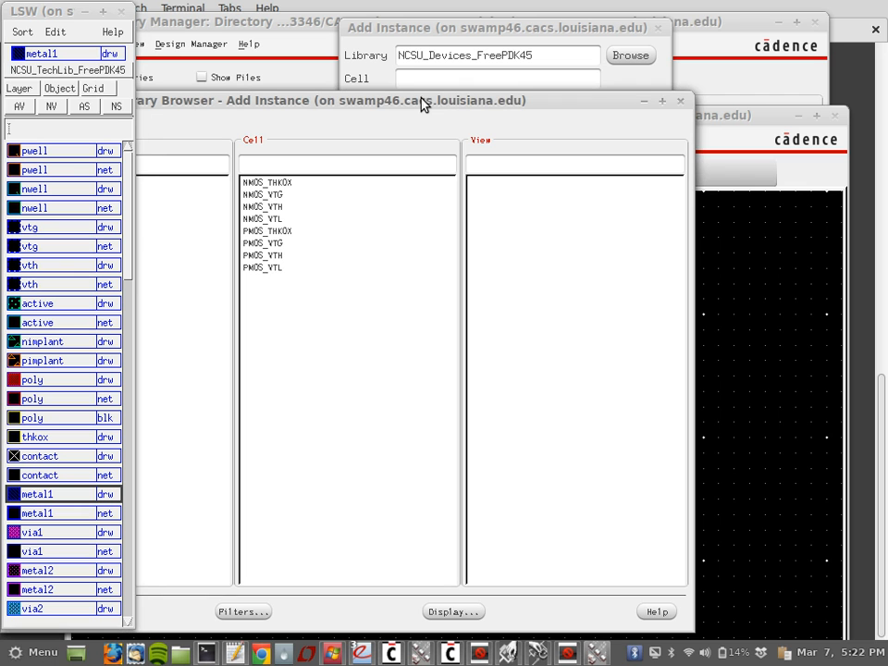
left_click(268, 268)
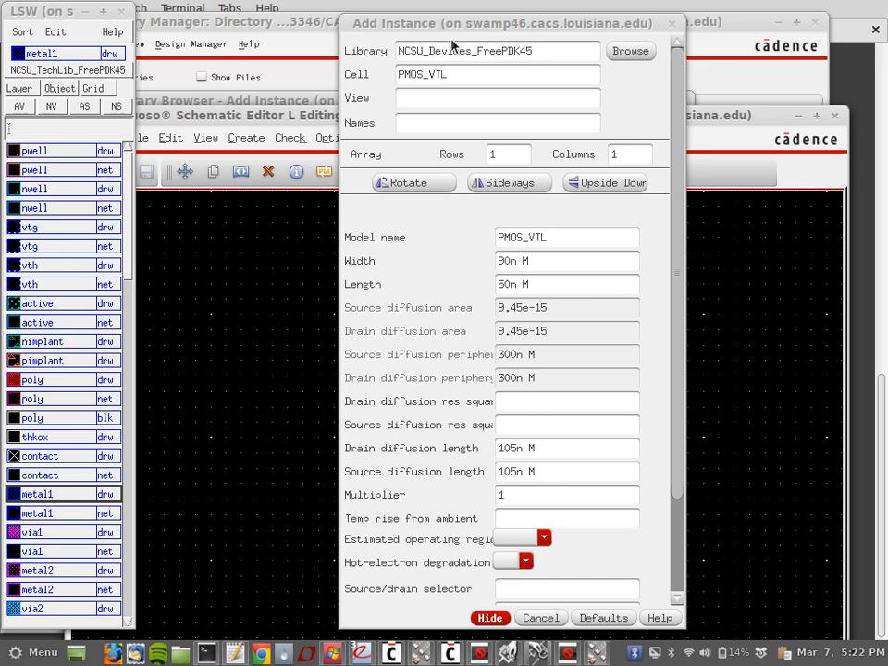
left_click_drag(460, 24, 338, 20)
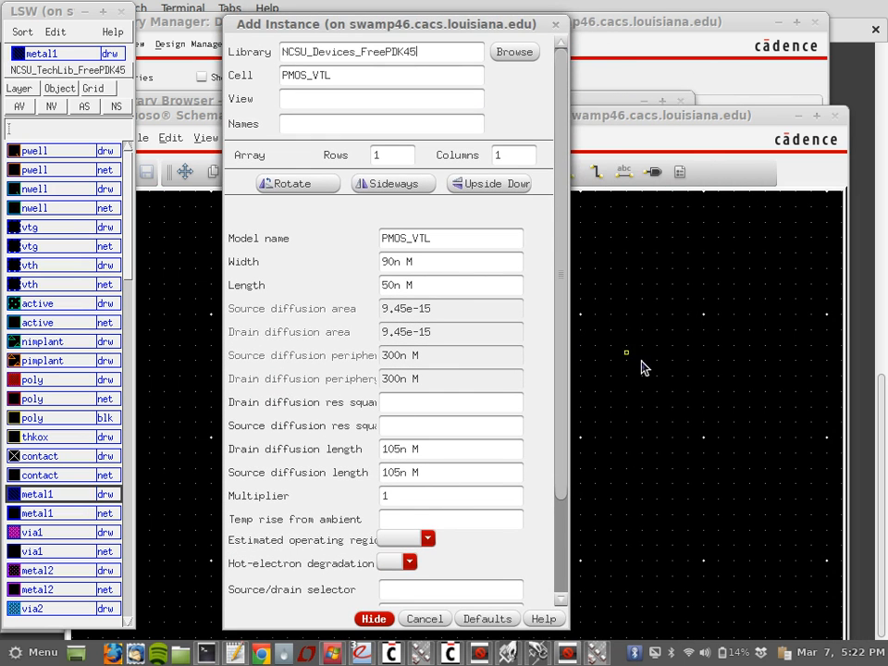
left_click_drag(638, 116, 676, 101)
left_click(645, 22)
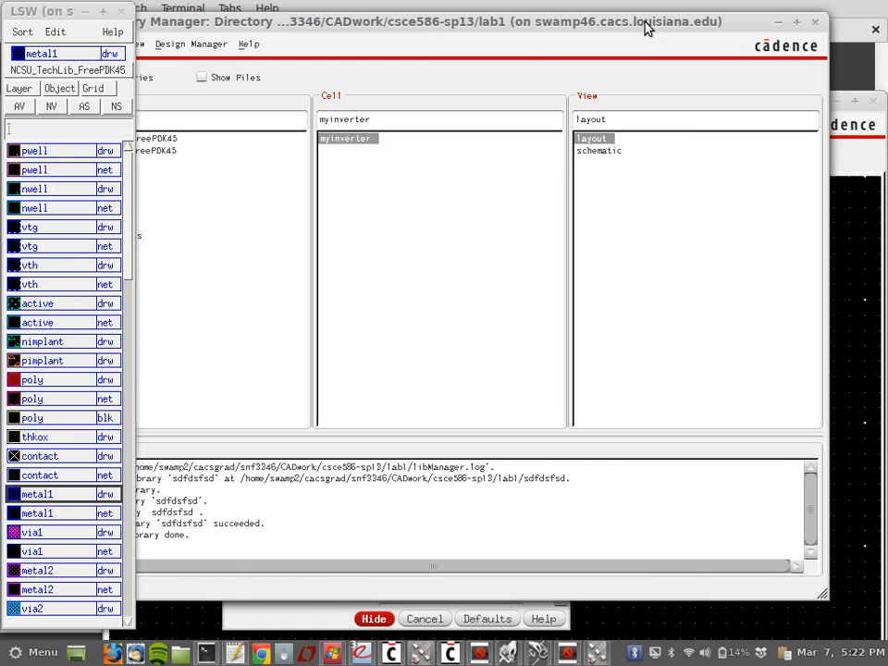
left_click(597, 652)
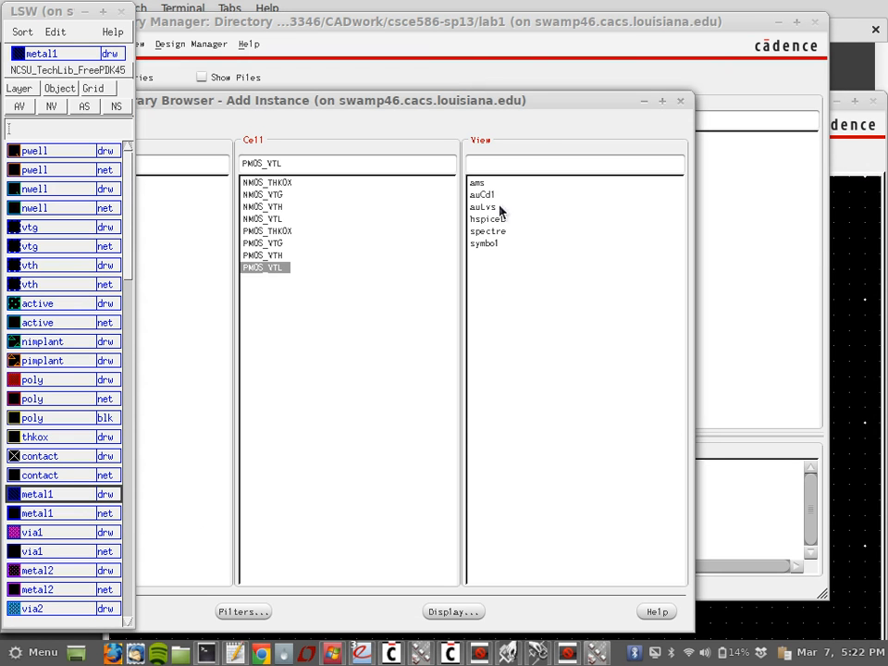
left_click(497, 242)
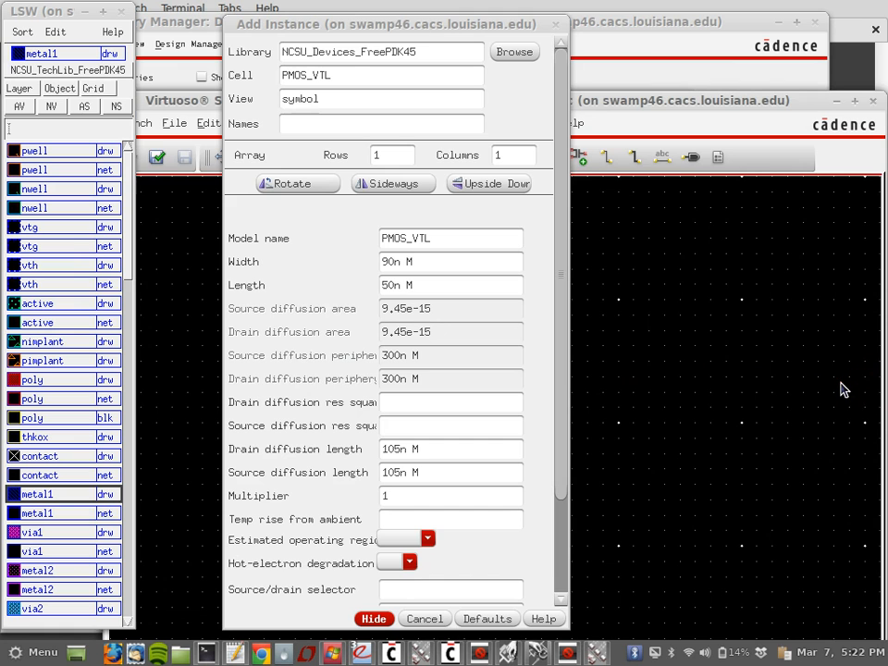
left_click(843, 387)
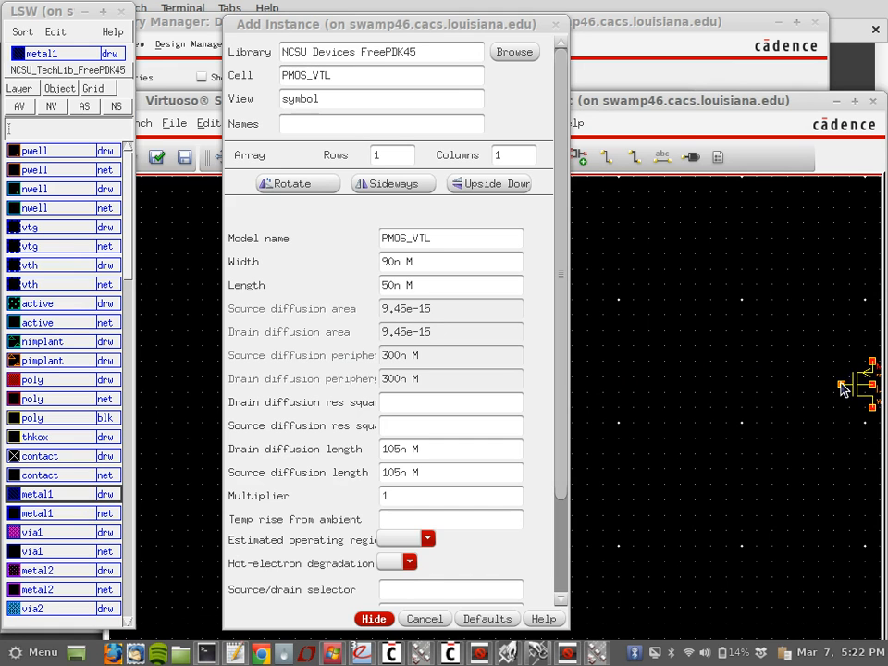
Step: Place an NMOS_VTL symbol below the PMOS transistor
left_click(522, 56)
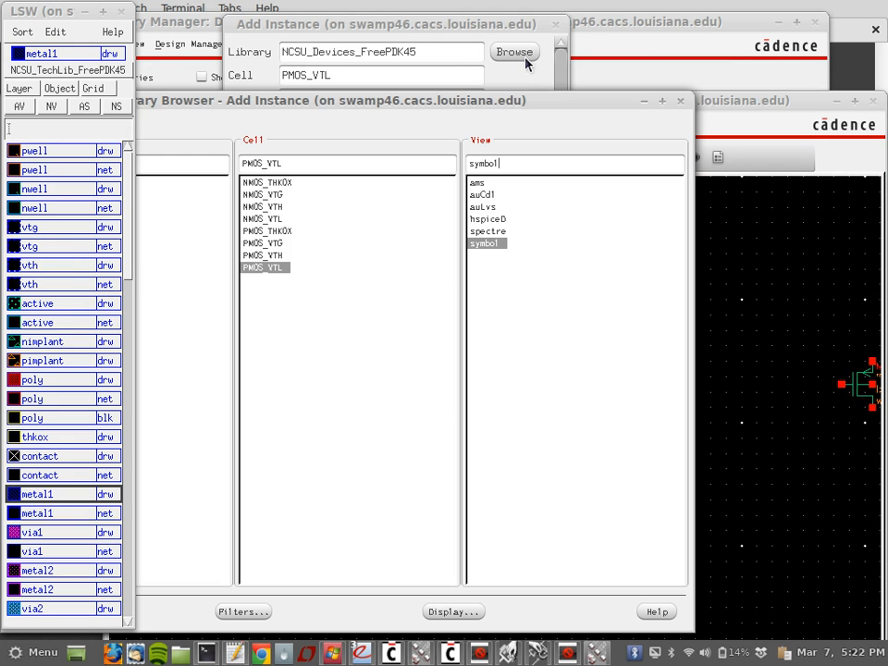
left_click(261, 219)
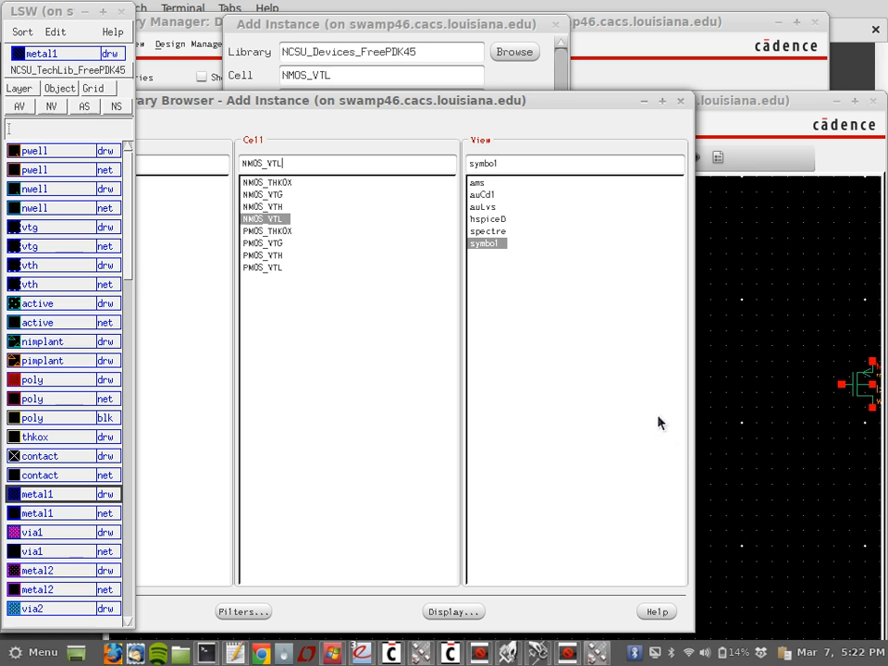
left_click(844, 476)
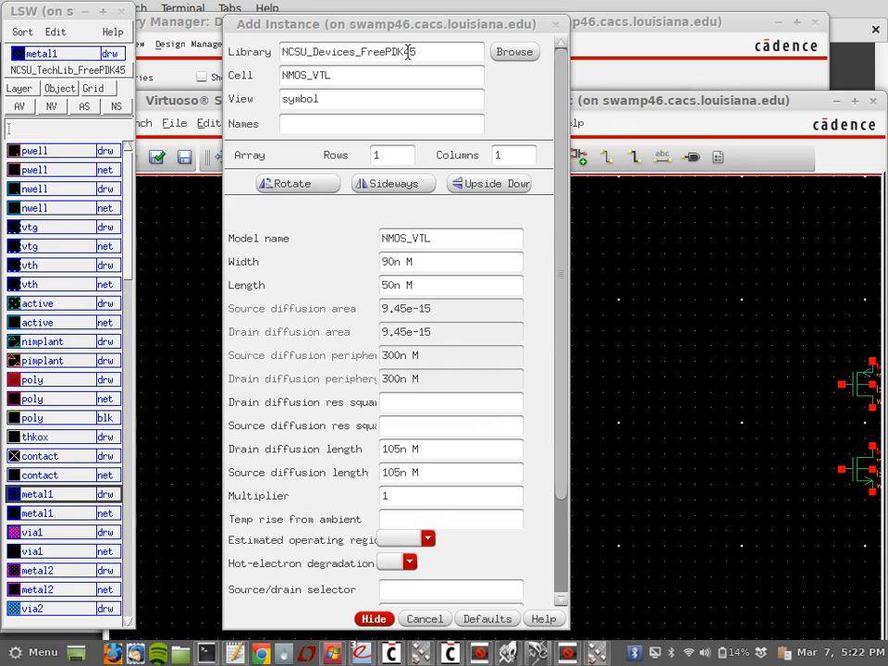
left_click(520, 53)
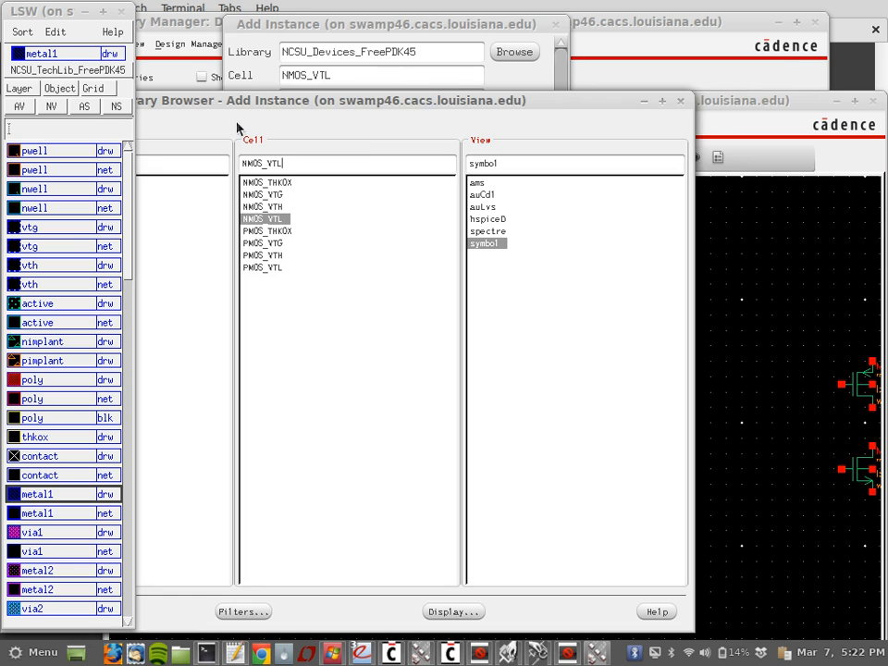
left_click_drag(237, 101, 396, 37)
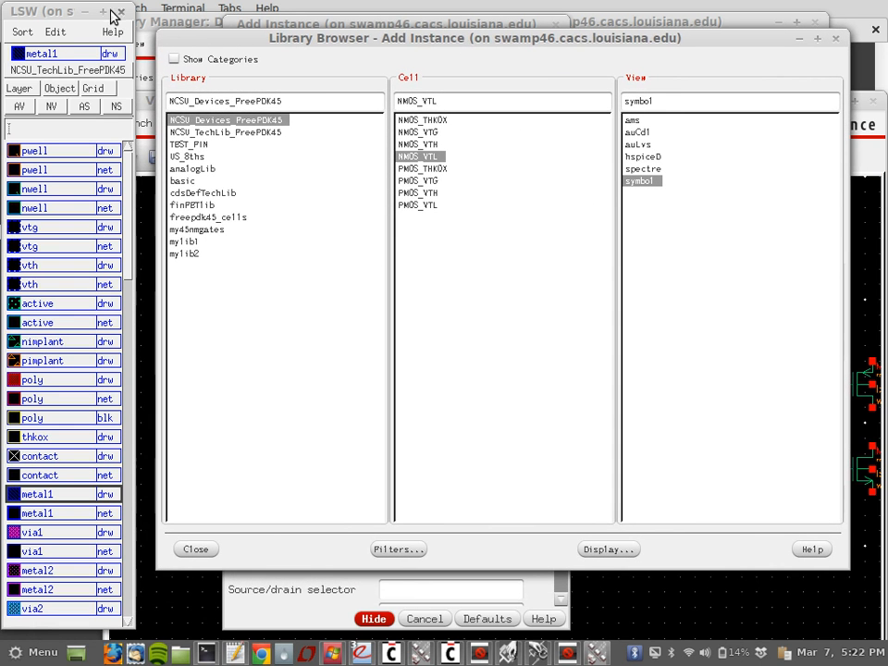
Step: Place an analogLib vdd symbol above the PMOS transistor
left_click(81, 13)
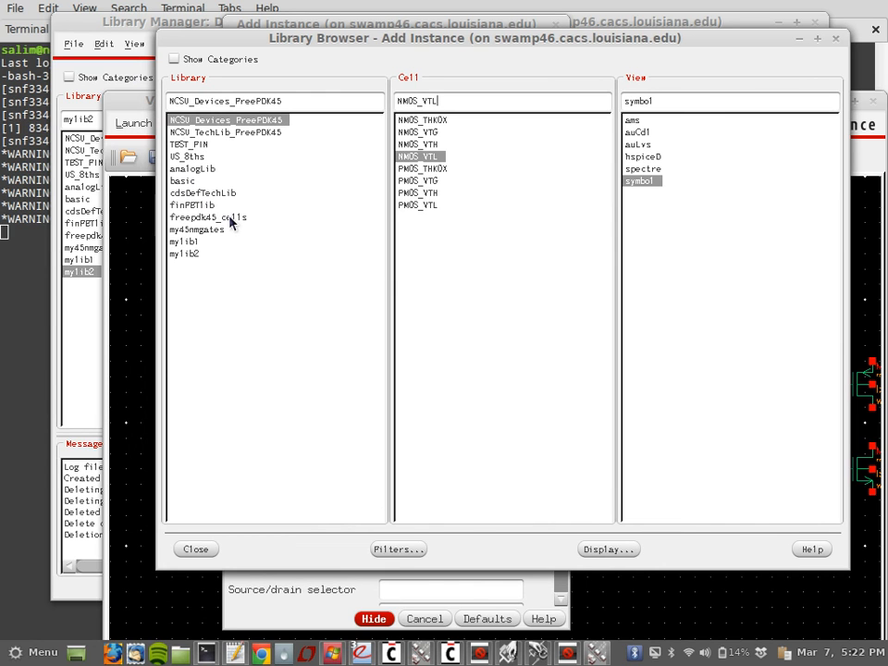
left_click(199, 169)
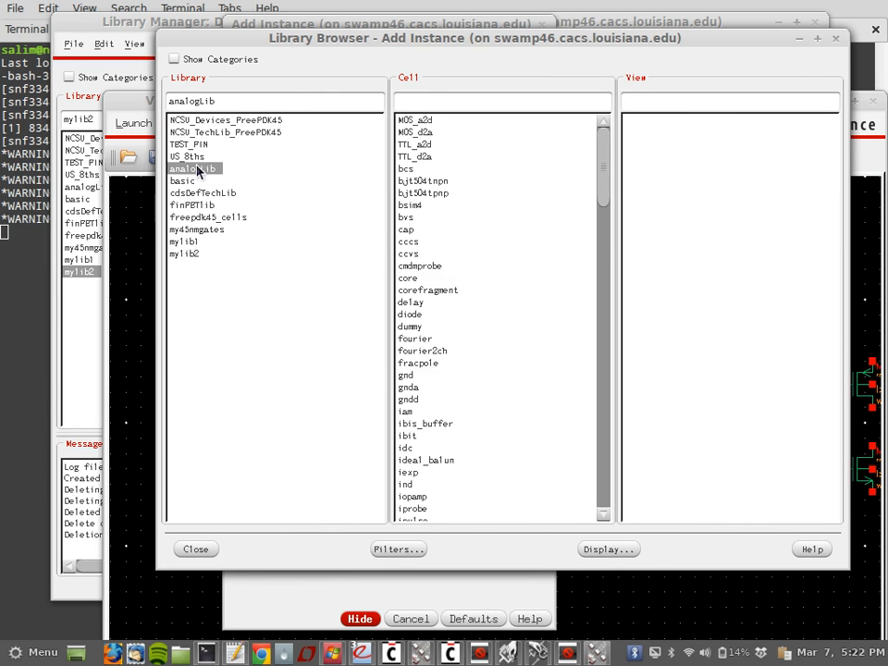
left_click(434, 100)
type("vdd")
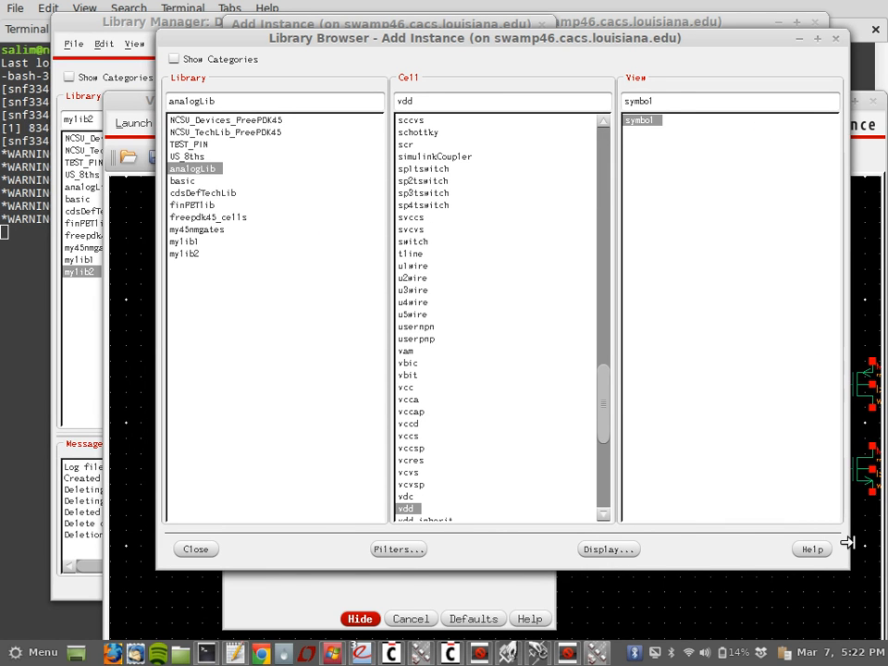
left_click(871, 325)
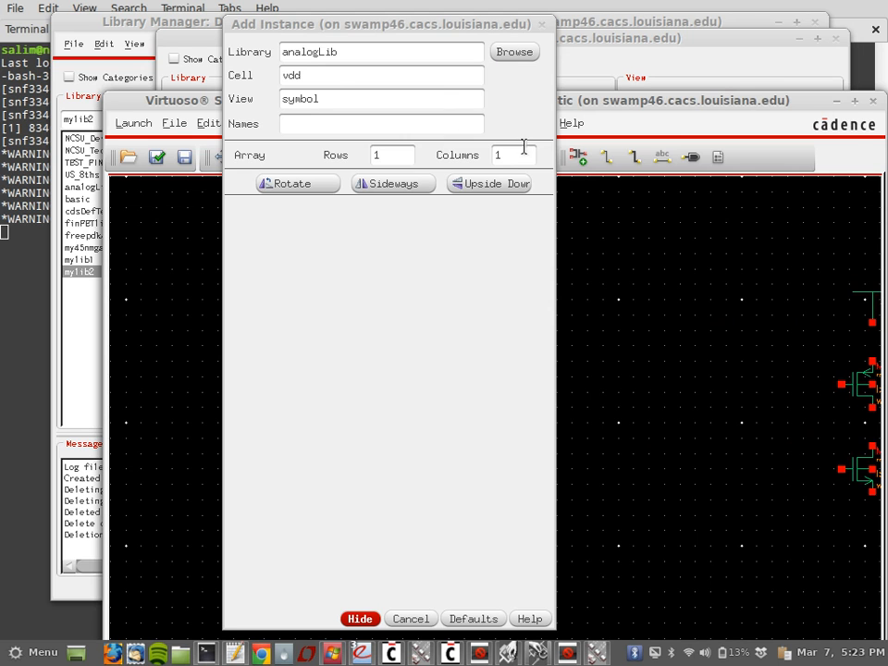
Step: Place an analogLib gnd symbol below the NMOS and close Add Instance
left_click(520, 54)
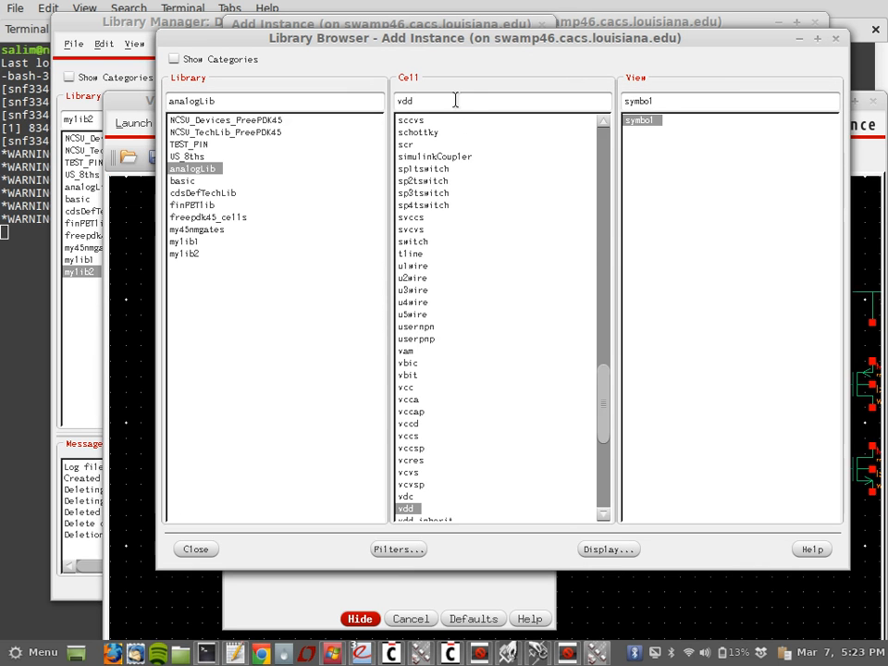
left_click_drag(435, 100, 353, 100)
type("gnd")
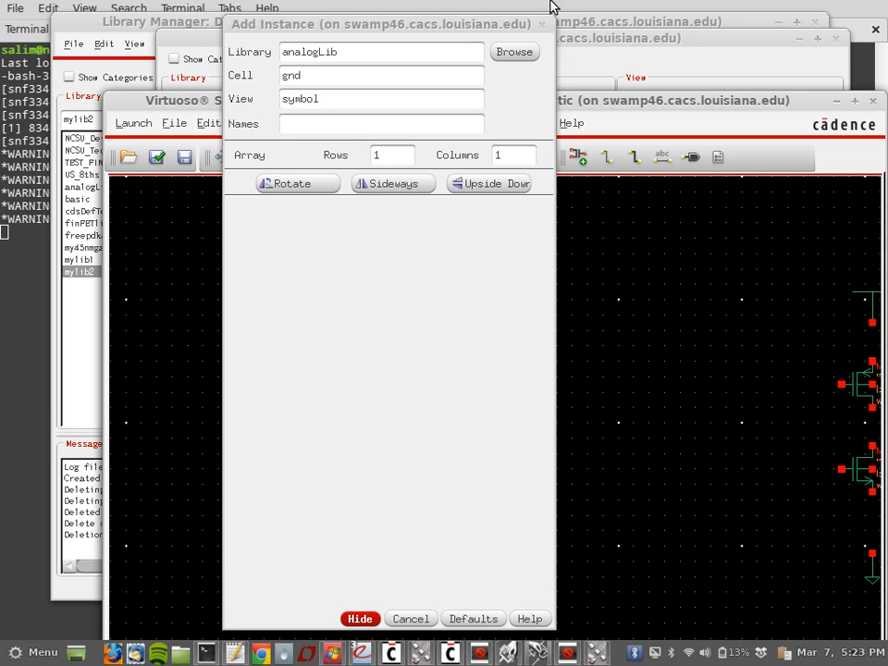
left_click(542, 24)
Step: Wire vdd, M0, M1 and gnd in series
key("f")
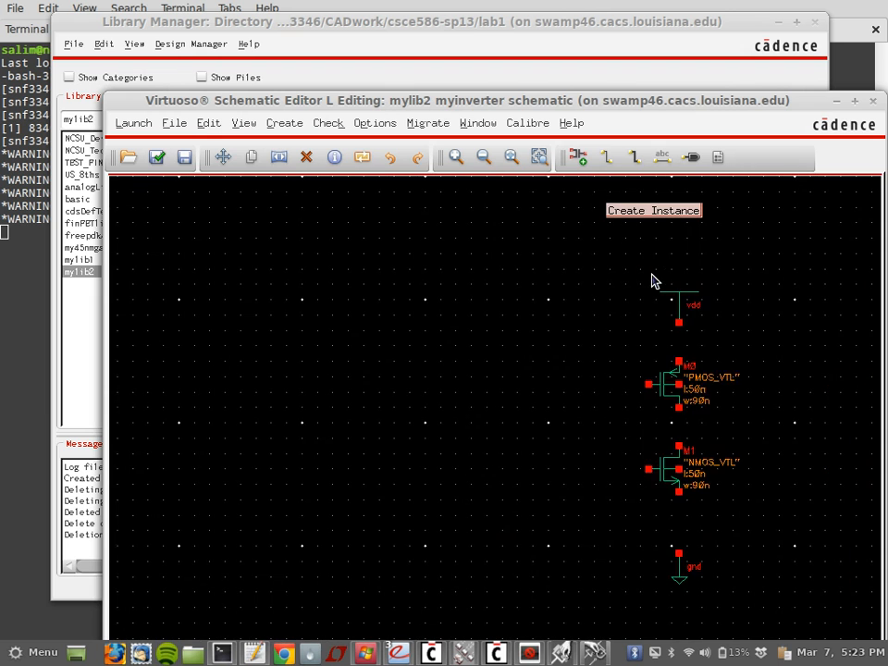
key("Right")
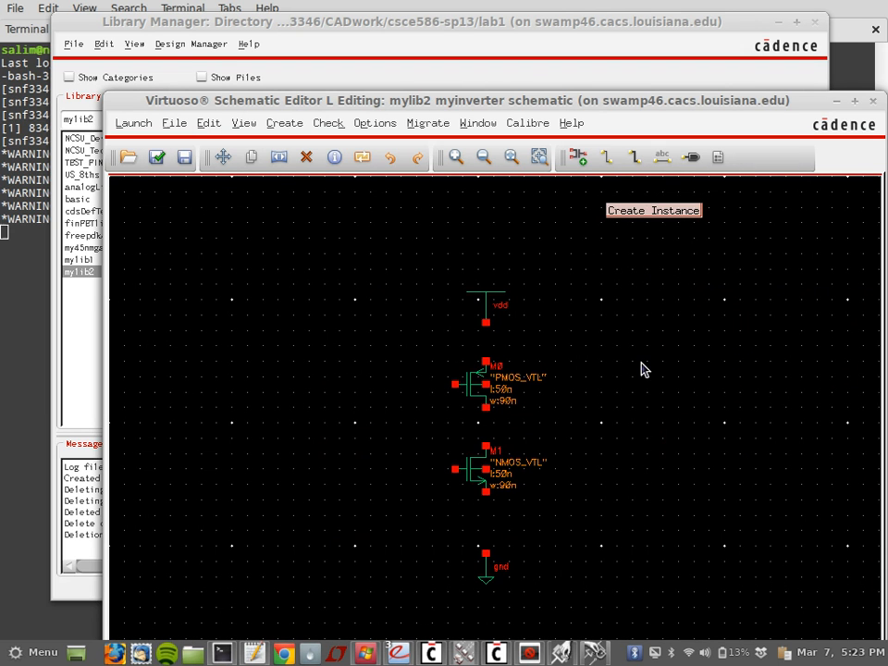
left_click(486, 323)
left_click(485, 361)
left_click(485, 407)
left_click(485, 446)
left_click(486, 493)
left_click(485, 553)
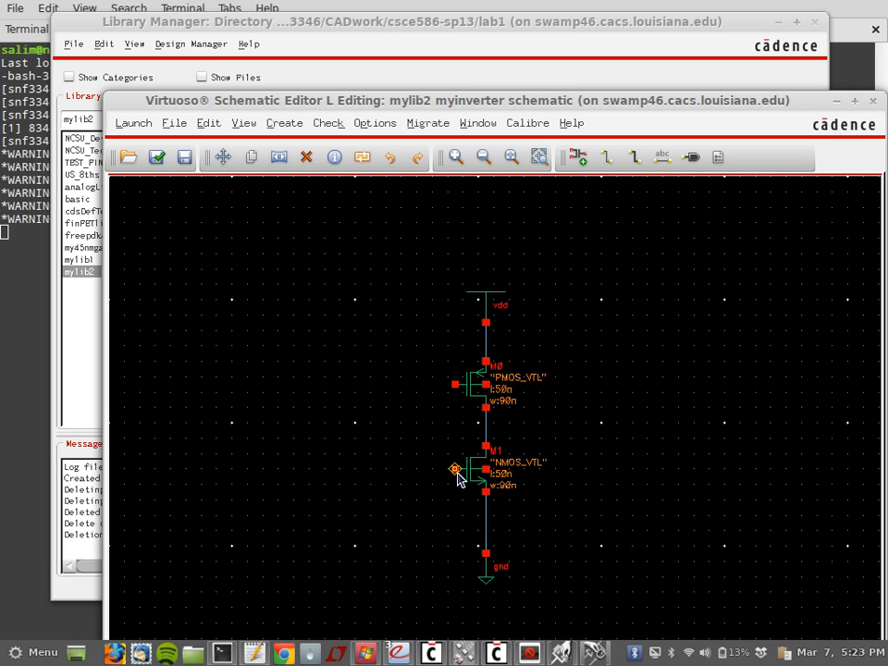
Step: Join the two gates with a left input stub and add a right output stub from the drains
left_click(455, 470)
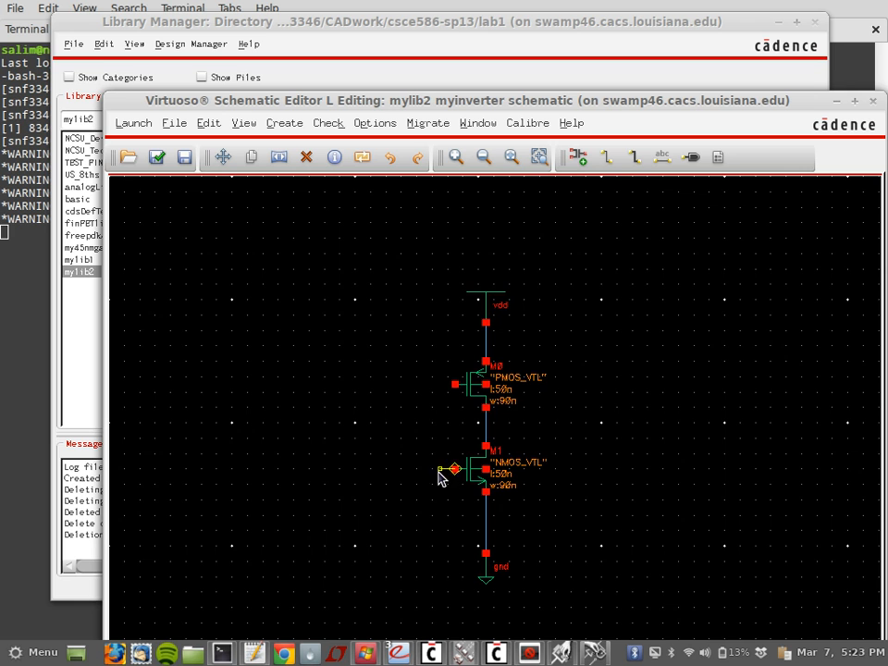
left_click(455, 385)
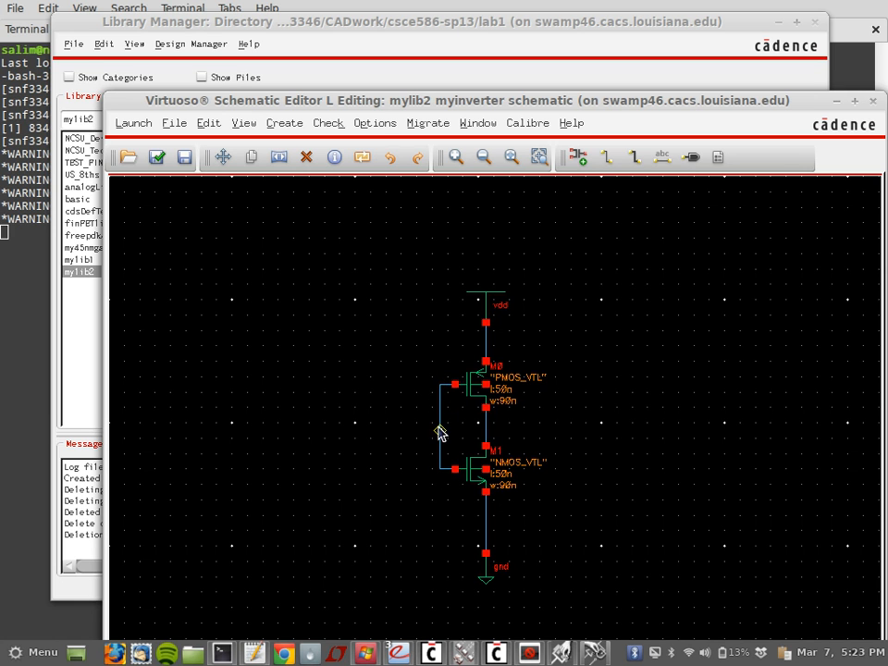
left_click(440, 430)
double_click(401, 430)
left_click(486, 426)
key("w")
left_click(487, 430)
double_click(548, 439)
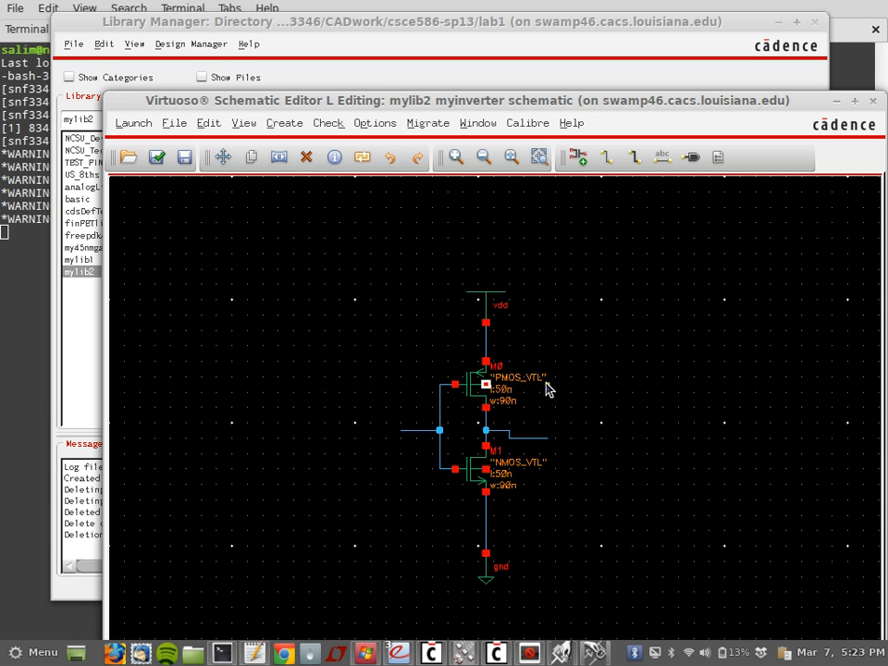
Step: Tie the PMOS bulk to vdd and the NMOS bulk to gnd
left_click(490, 386)
left_click(486, 339)
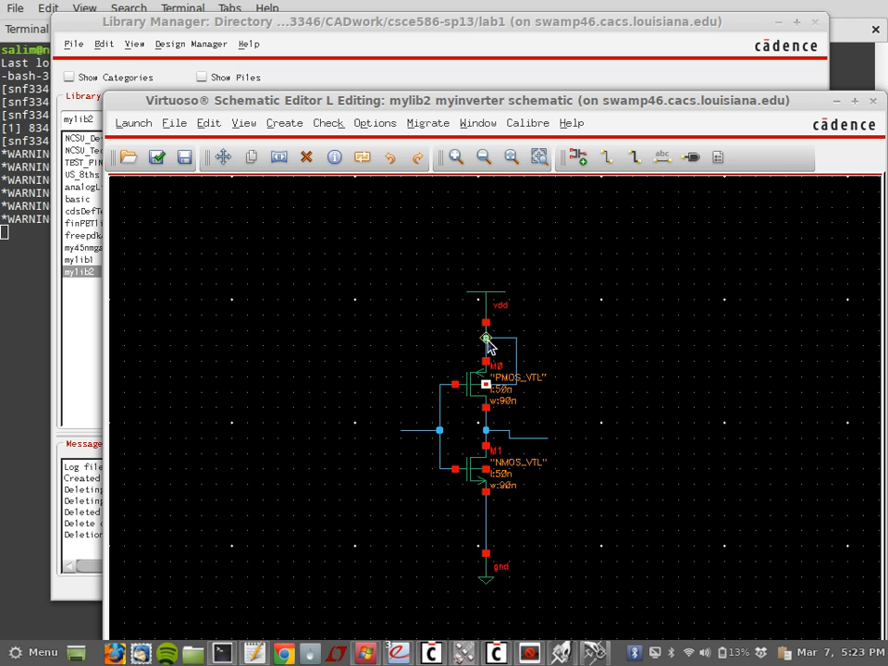
left_click(515, 474)
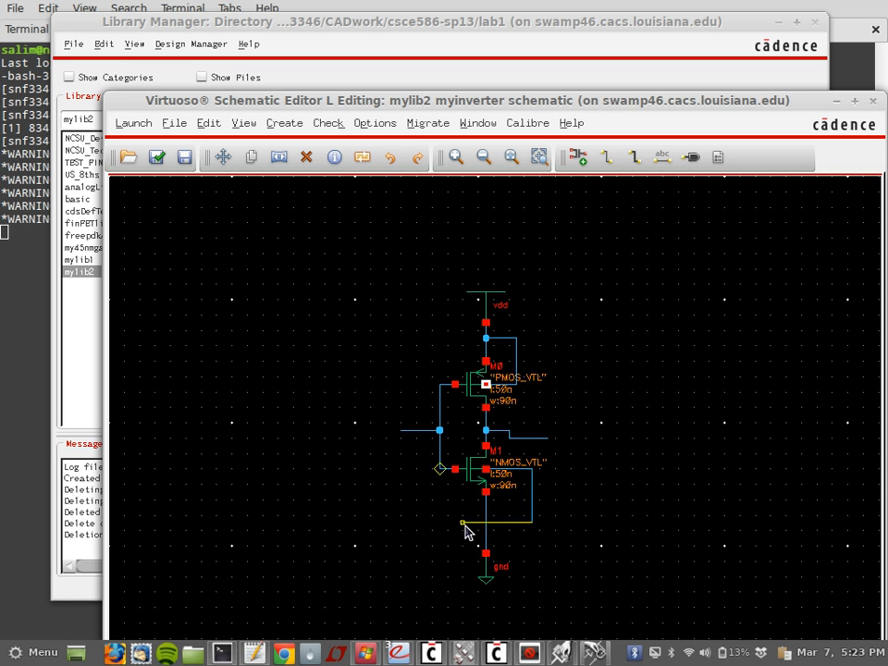
left_click(486, 530)
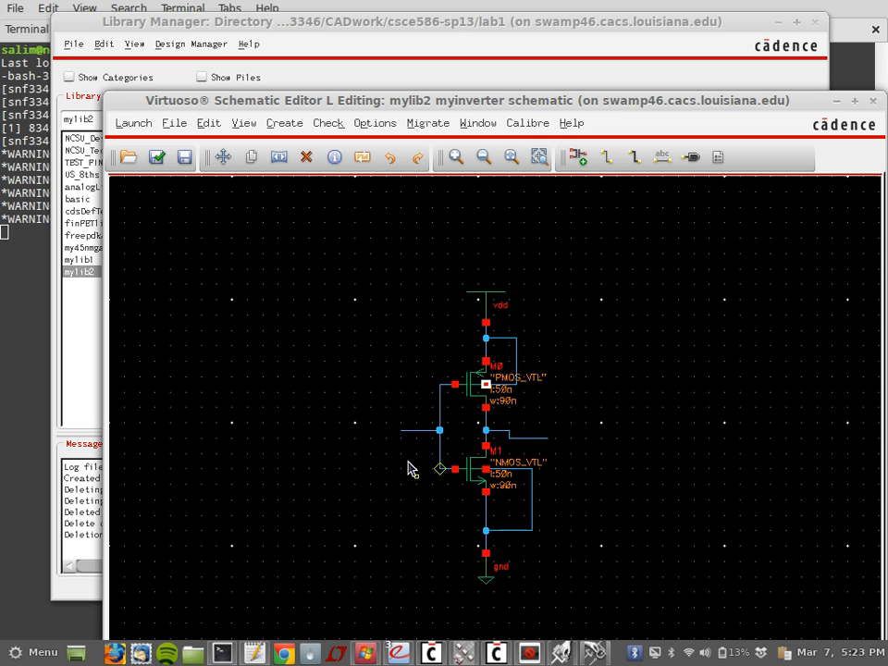
Step: Add input pin 'in' and output pin 'out' at the wire ends, then check and save
key("p")
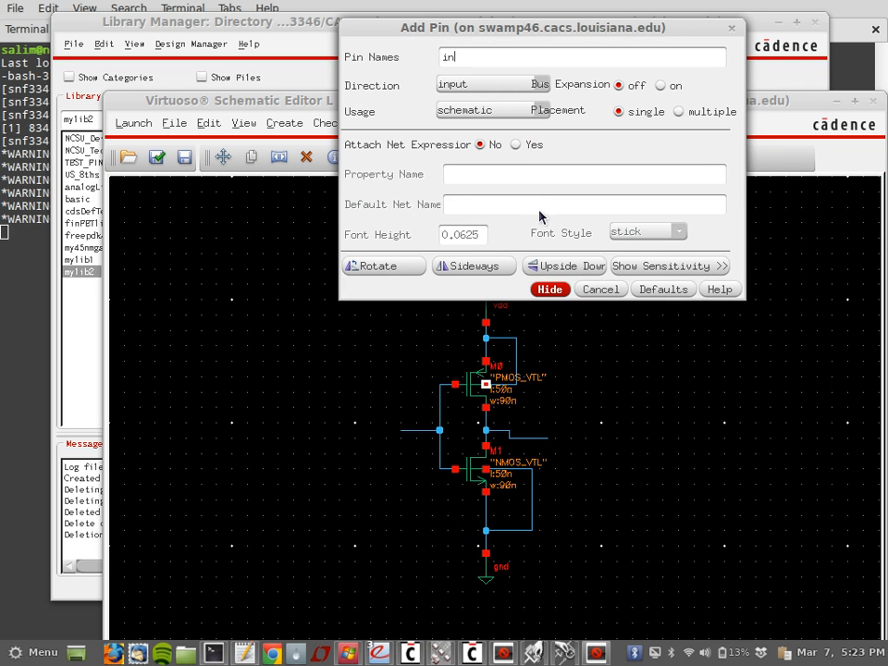
left_click(400, 430)
left_click(457, 56)
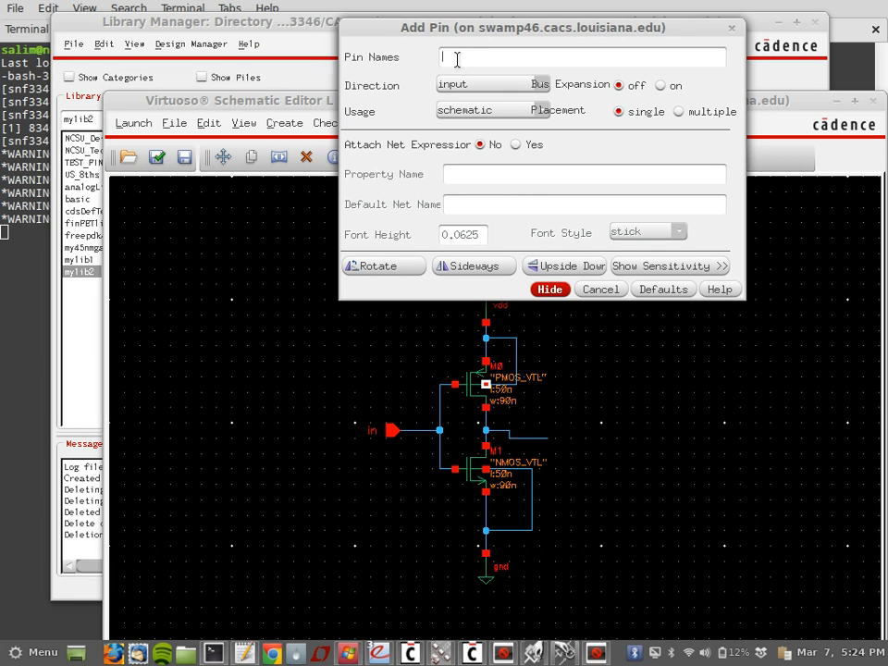
type("out")
left_click(490, 84)
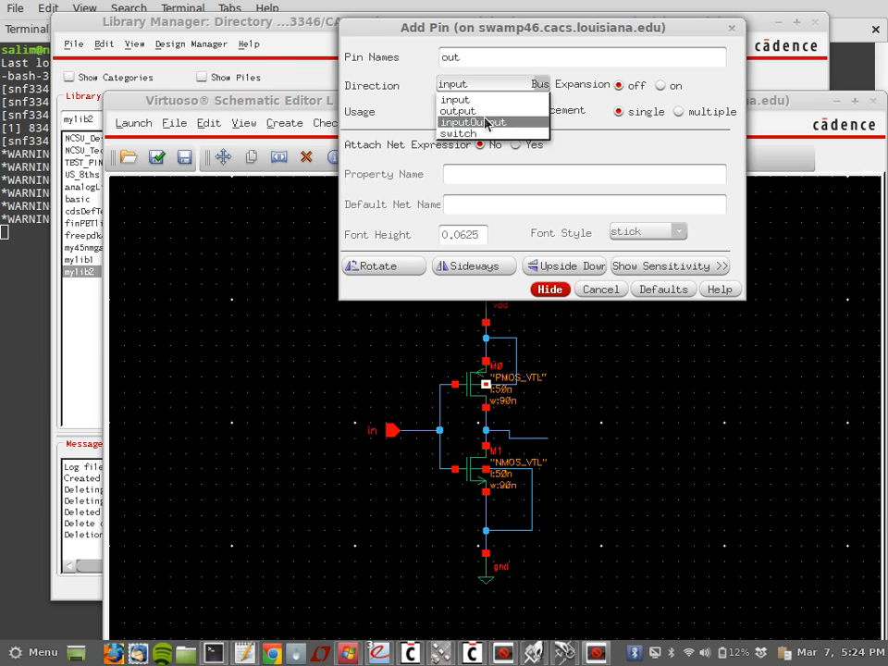
left_click(463, 100)
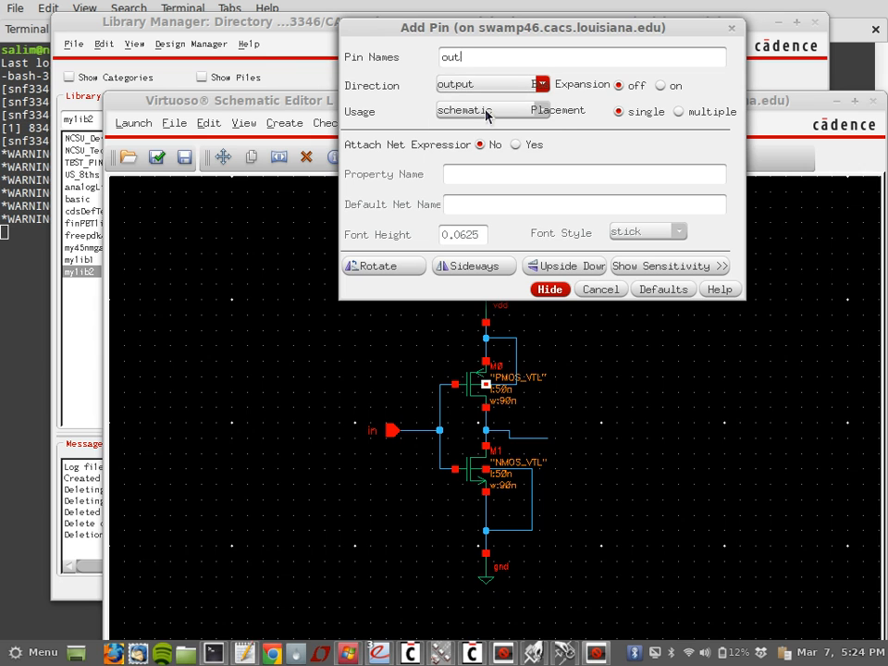
left_click(550, 438)
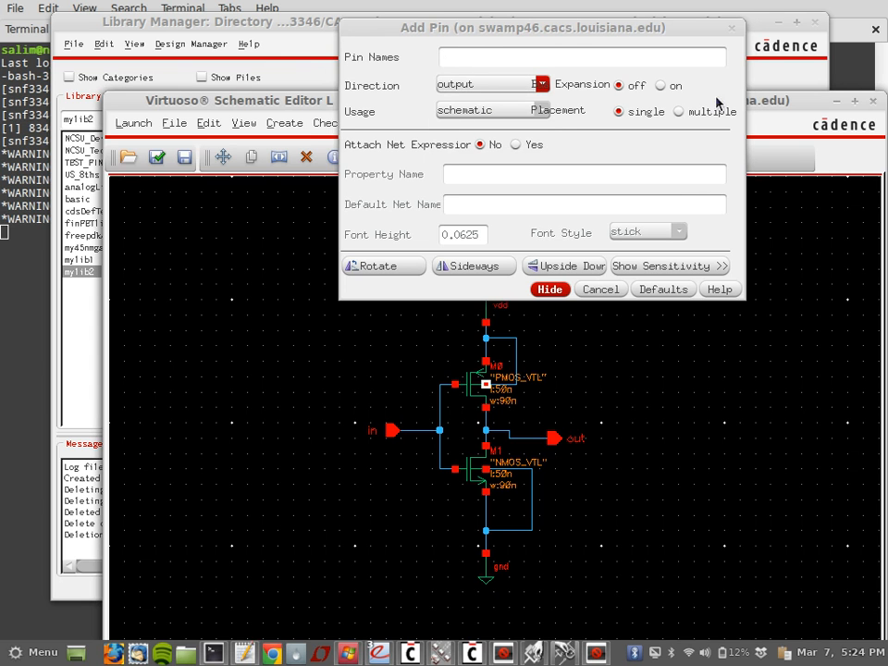
left_click(732, 28)
left_click(158, 158)
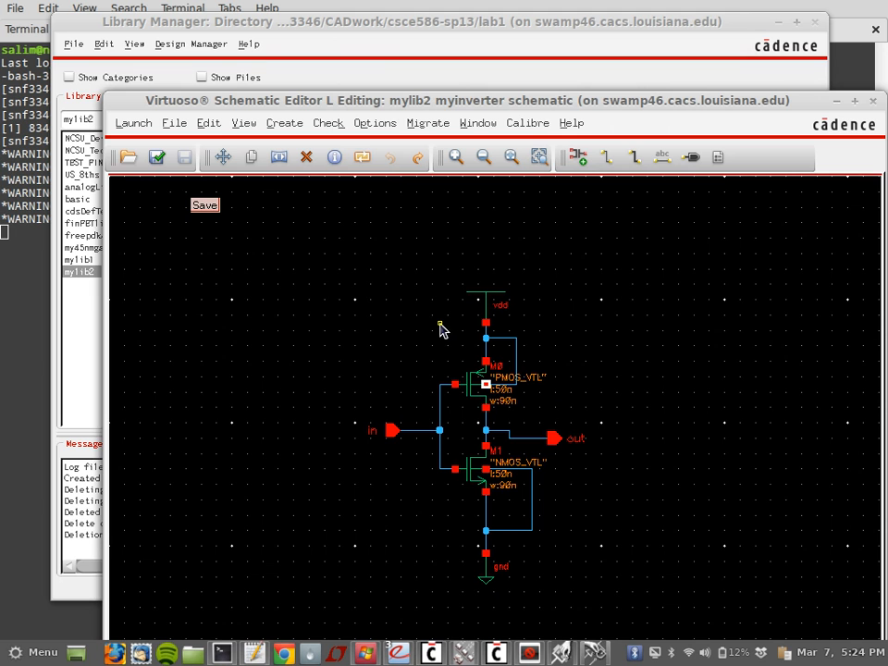
Step: Change PMOS M0's width from 90n to 180n in its properties
left_click(469, 395)
key("q")
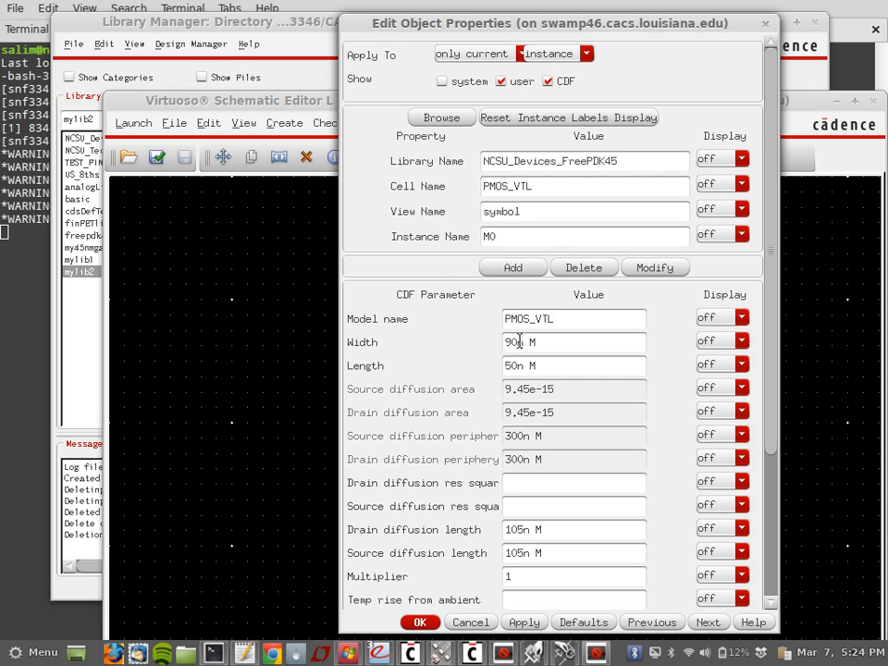
type("180")
left_click(419, 621)
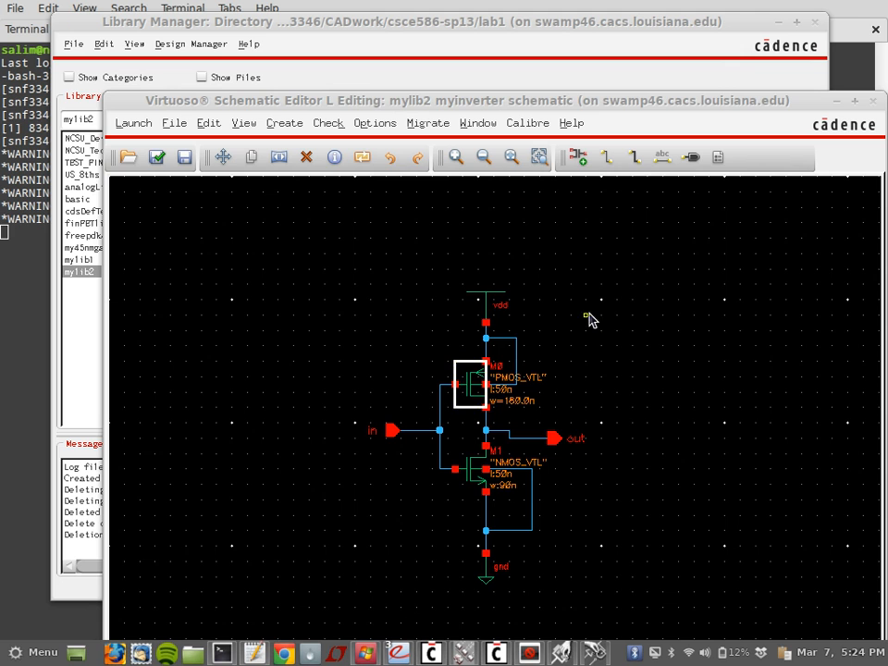
left_click(669, 277)
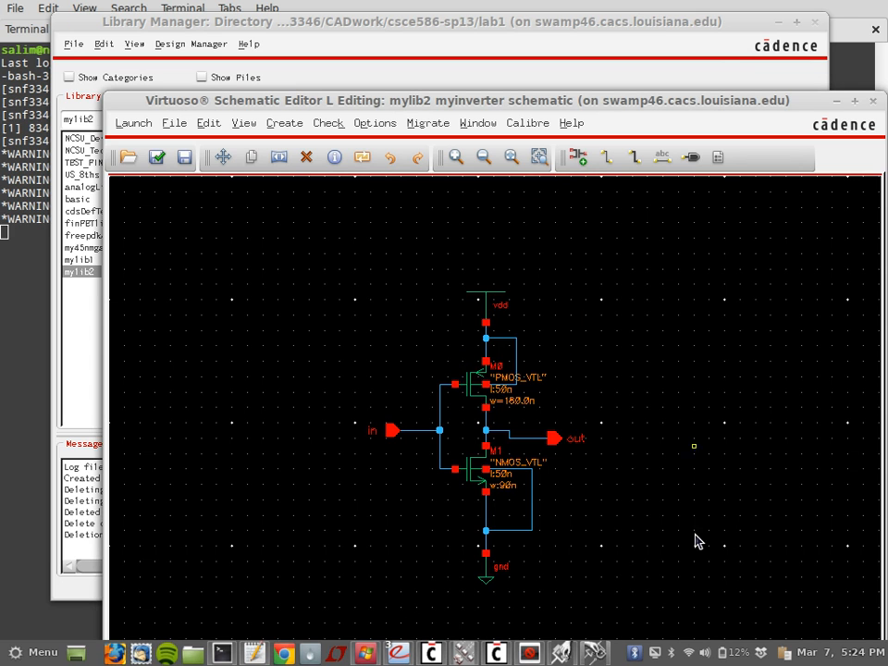
left_click(763, 654)
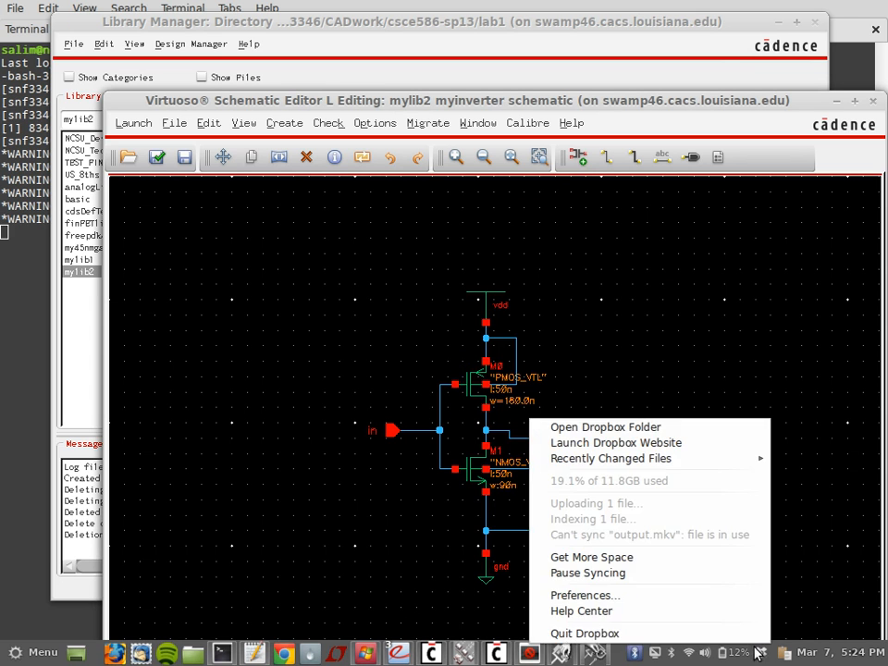
left_click(737, 637)
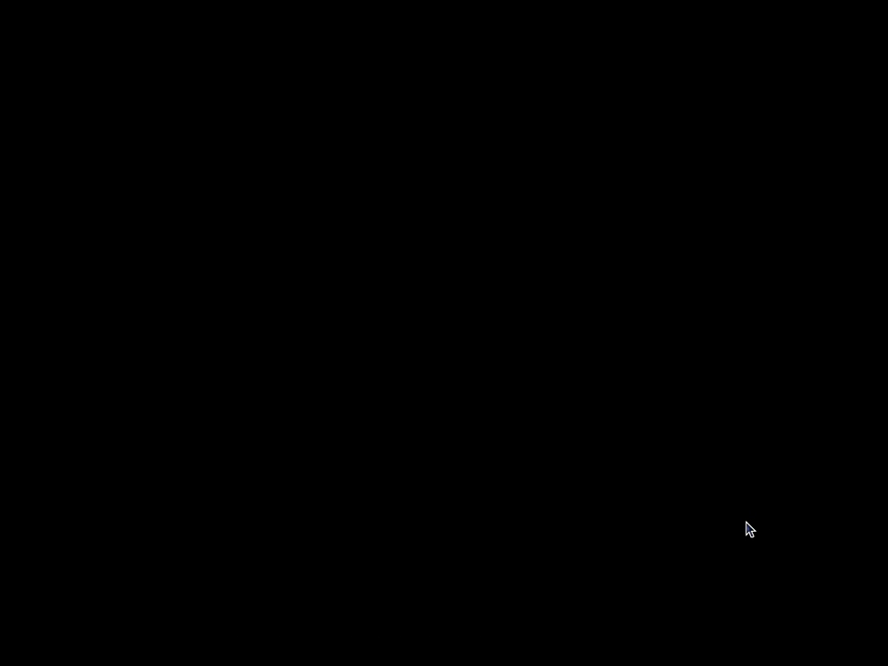
key("XF86MonBrightnessUp")
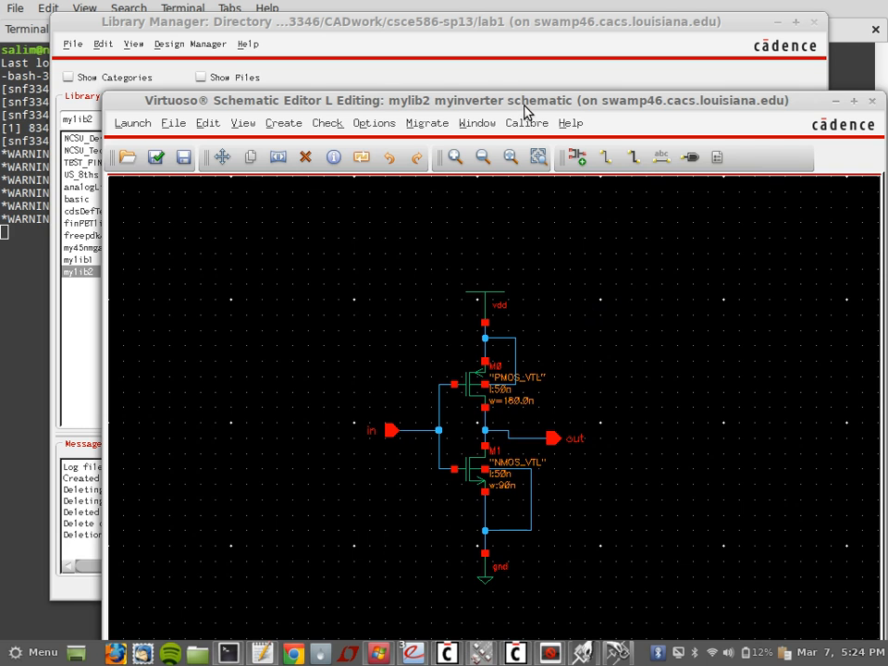
Step: Open Calibre nmLVS from the myinverter layout window
left_click_drag(523, 100, 459, 43)
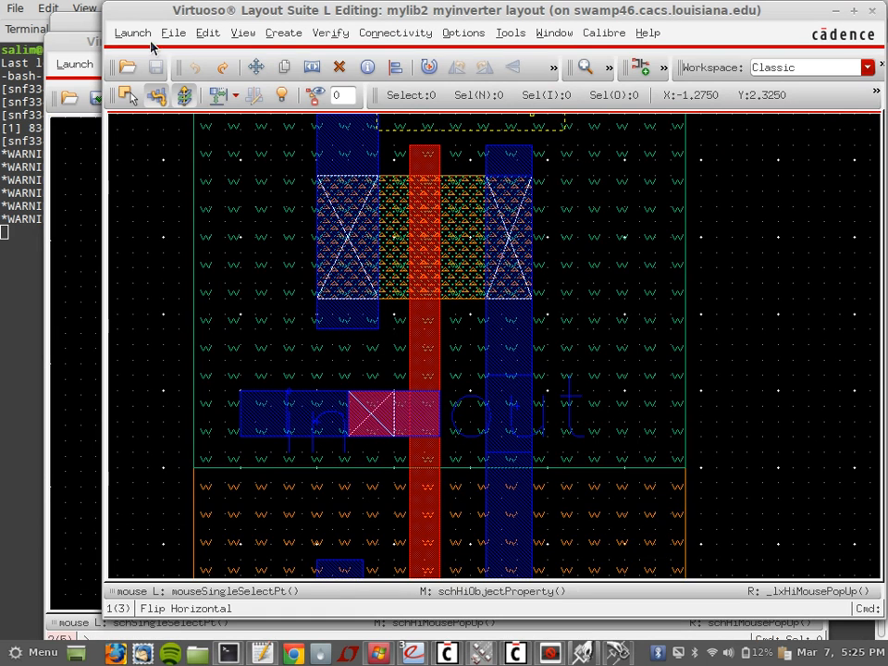
left_click(78, 81)
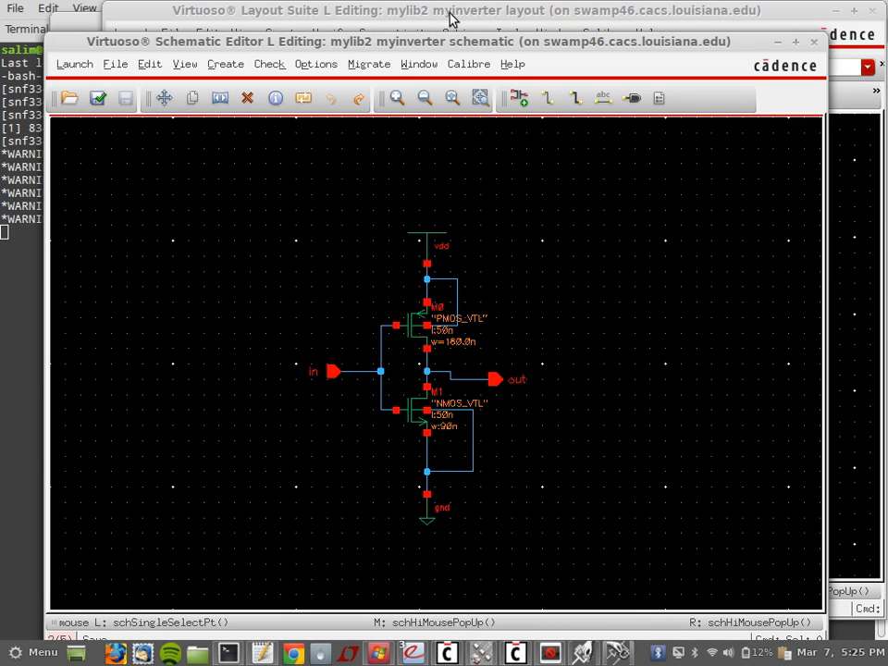
left_click(452, 18)
left_click(606, 34)
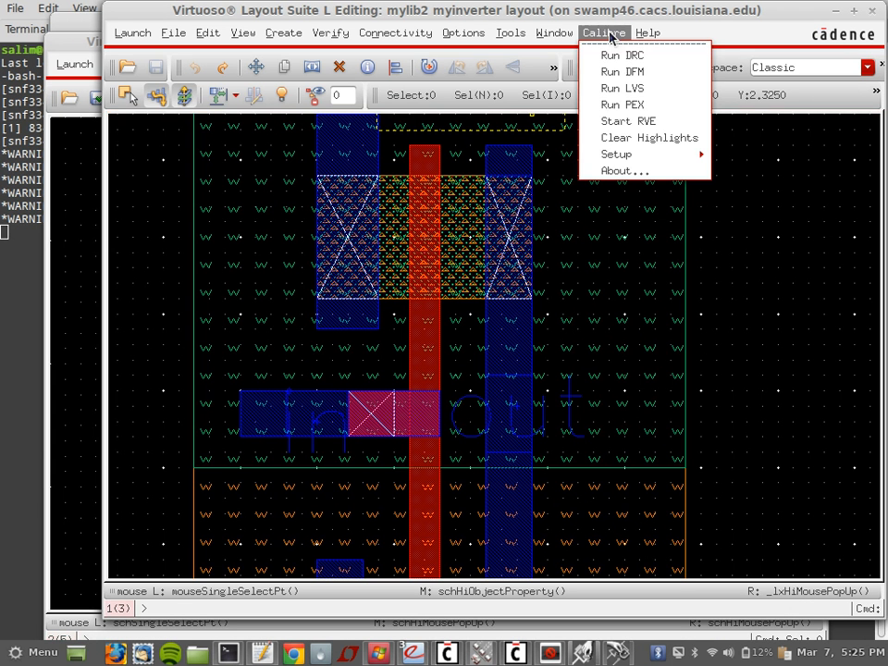
left_click(666, 90)
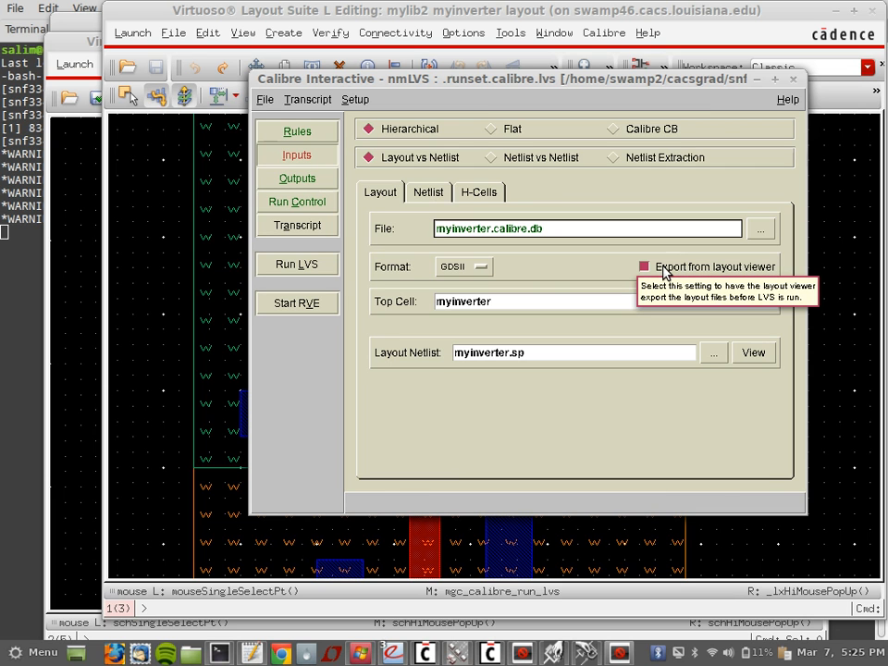
Step: Enable automatic schematic netlist export, review layout, output and run settings, and run LVS
left_click(427, 196)
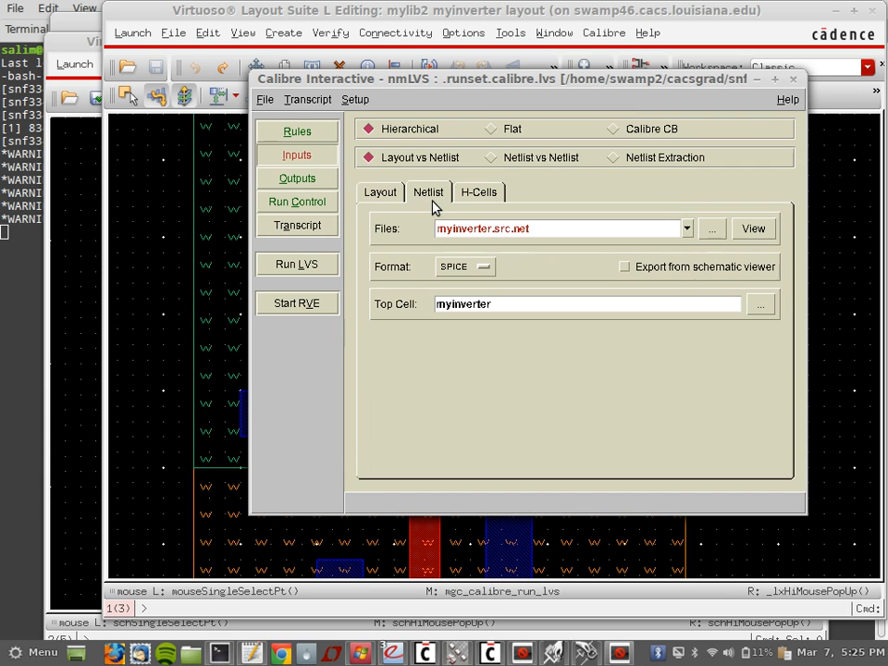
left_click(623, 267)
left_click(375, 196)
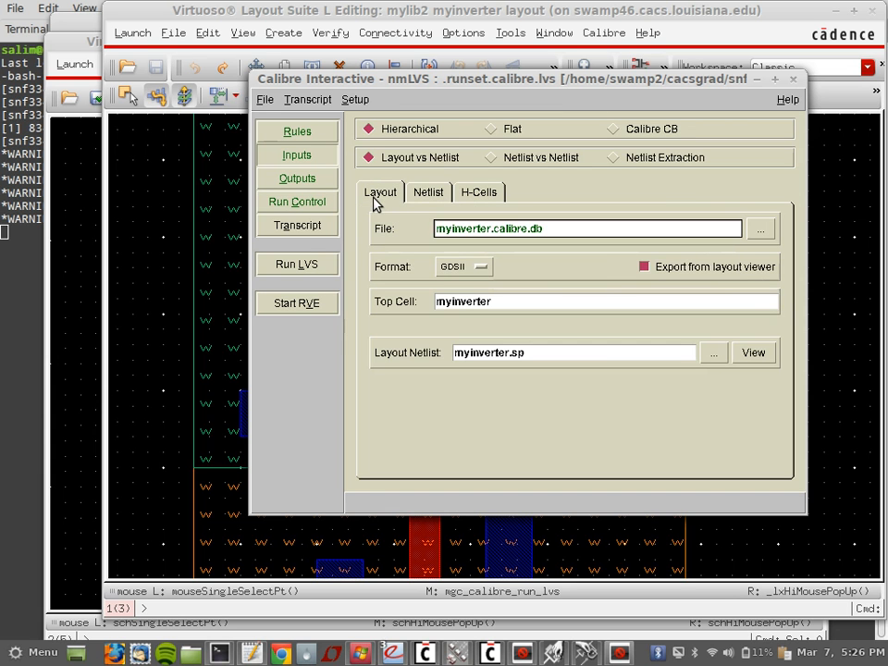
left_click(312, 181)
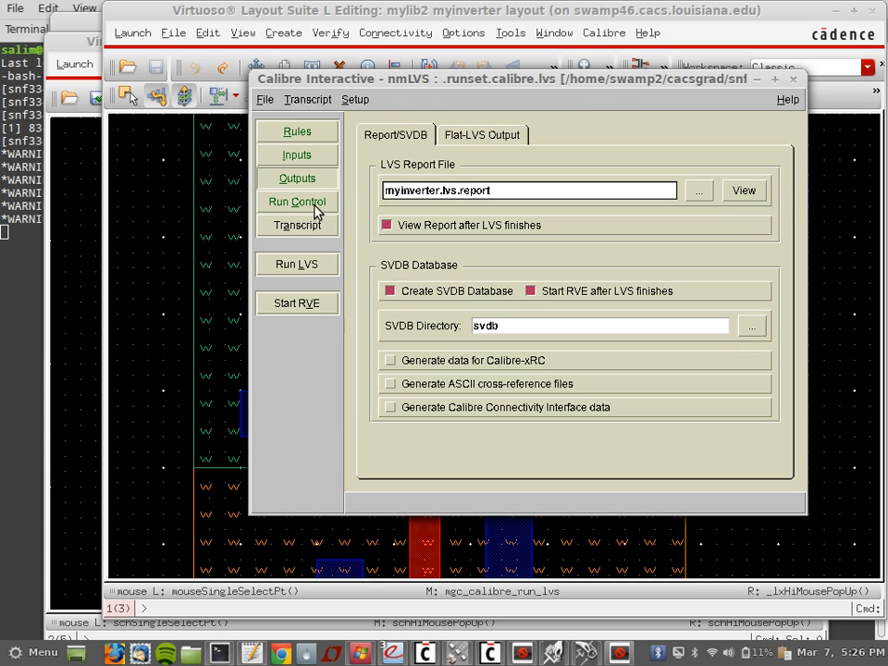
left_click(315, 206)
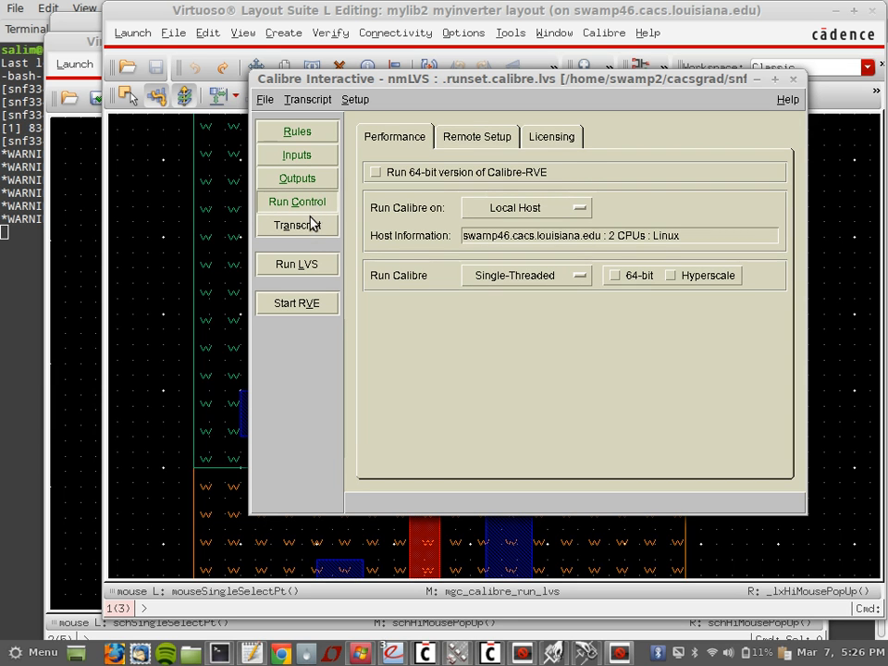
left_click(310, 231)
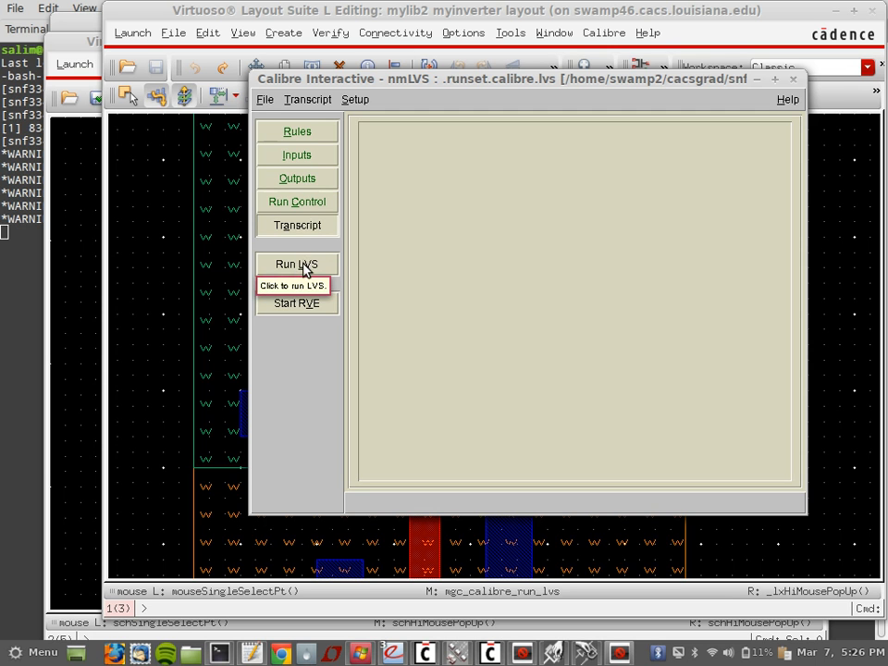
left_click(304, 267)
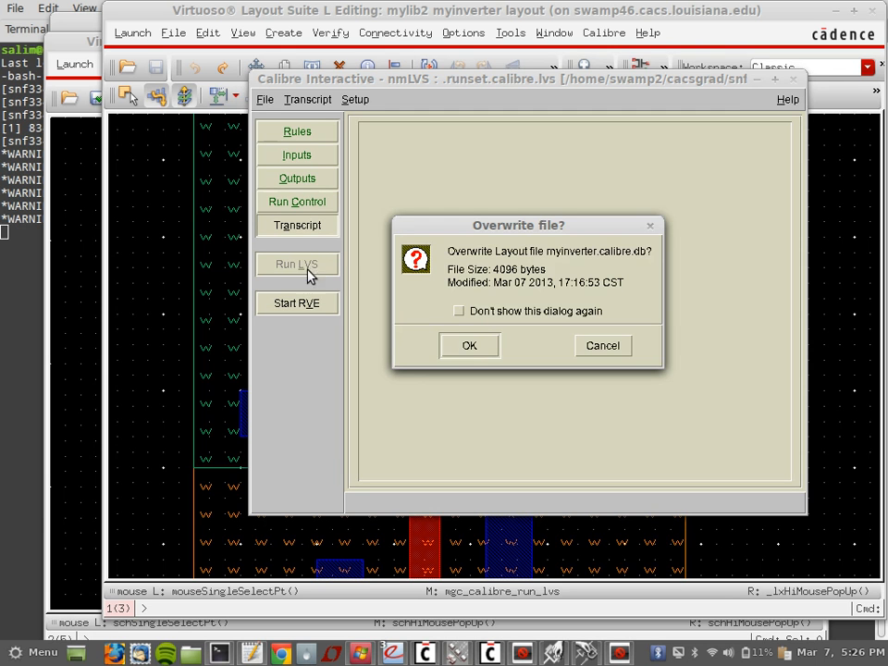
Step: Overwrite the layout database and compare the PMOS and NMOS width discrepancies in RVE
left_click(469, 348)
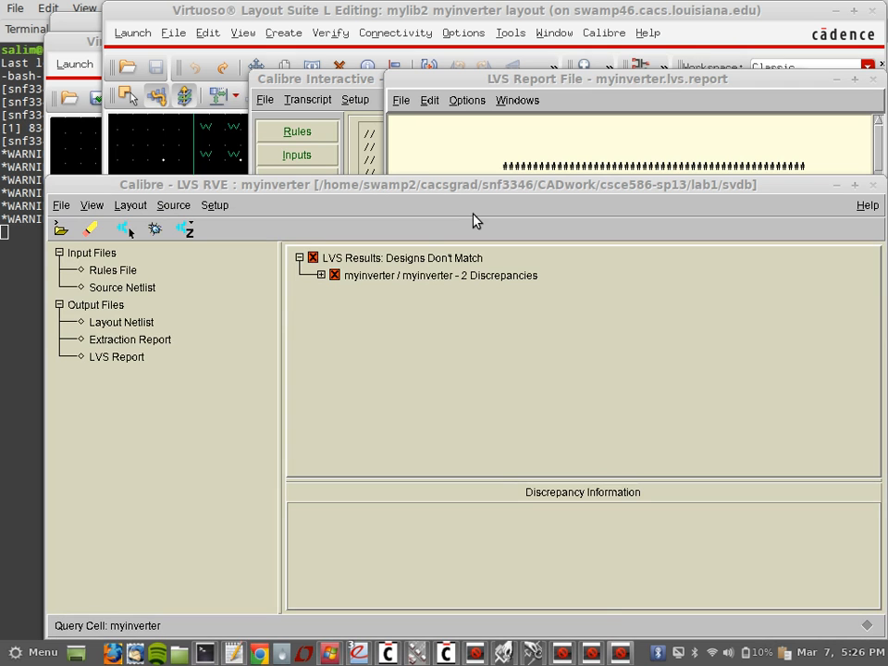
double_click(405, 281)
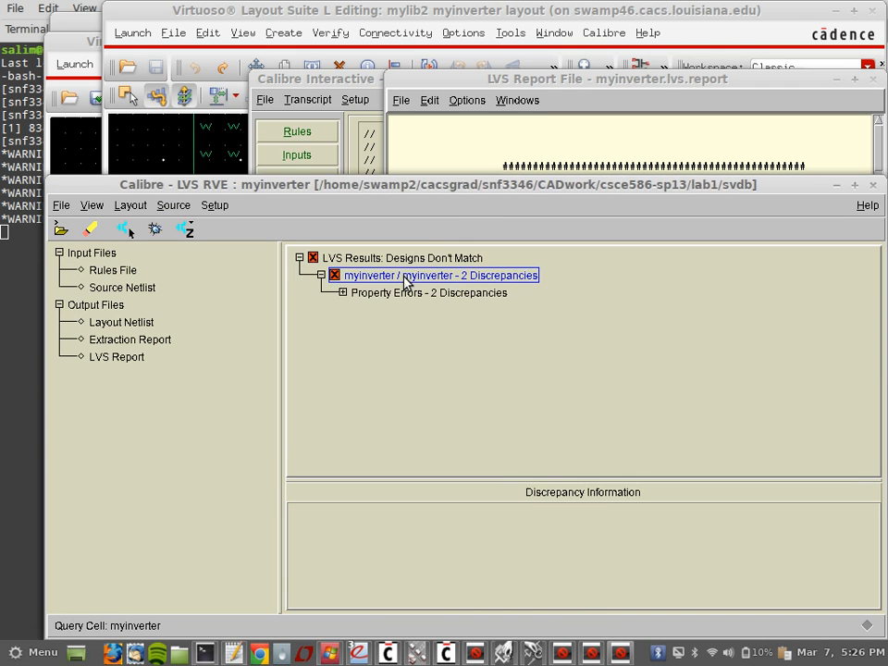
left_click(342, 292)
left_click(421, 327)
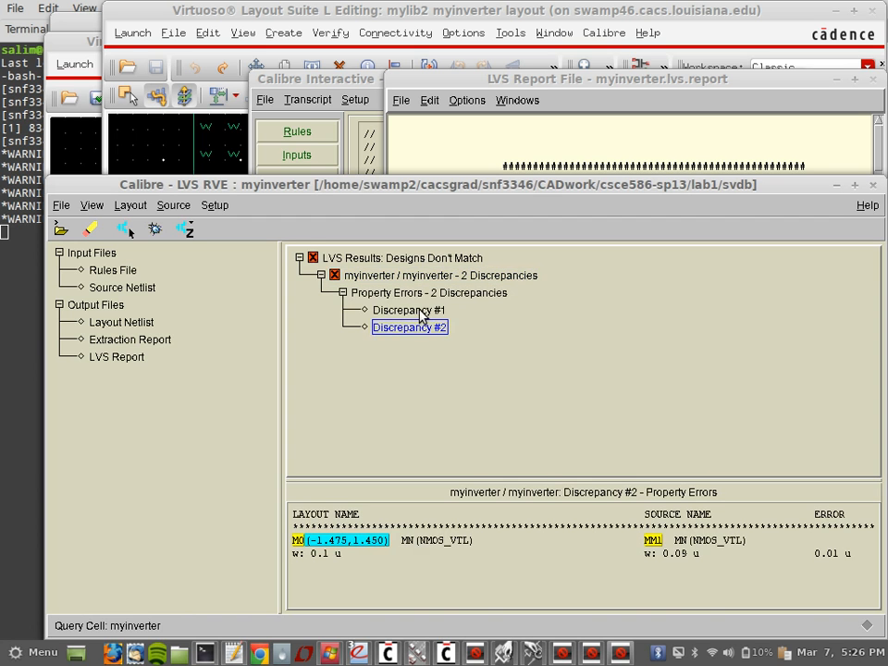
left_click(421, 312)
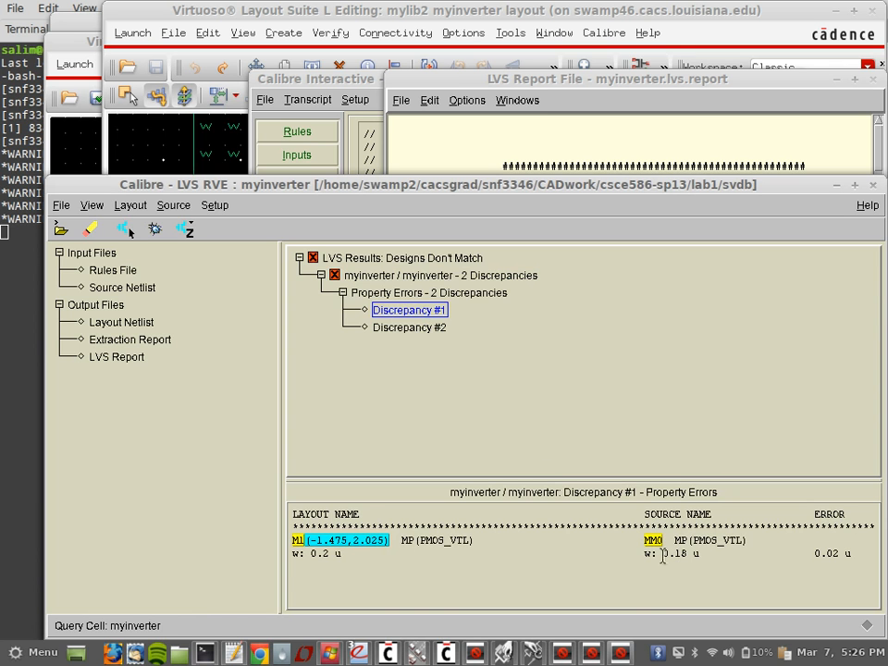
left_click(412, 328)
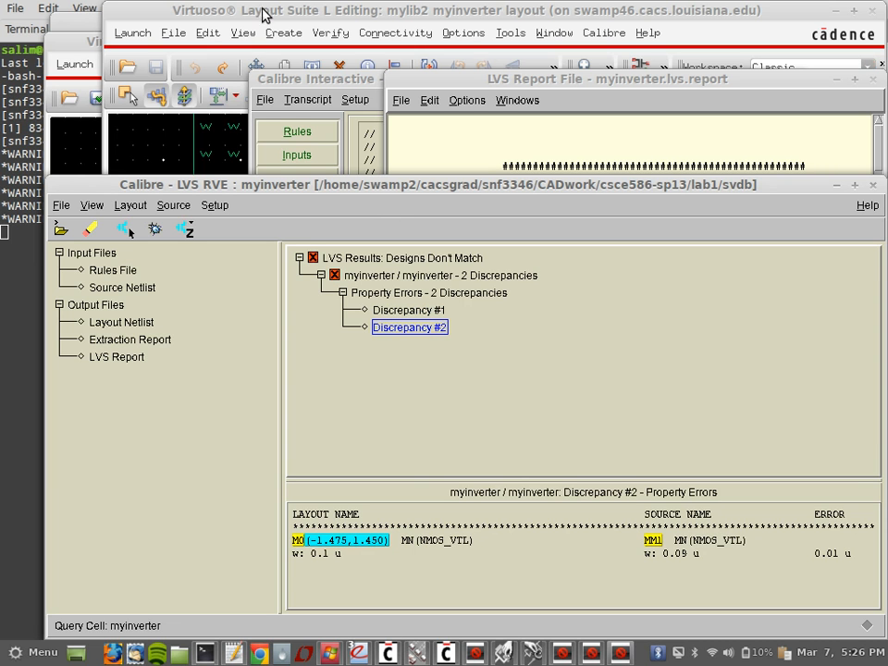
left_click(433, 311)
left_click(431, 329)
left_click(434, 311)
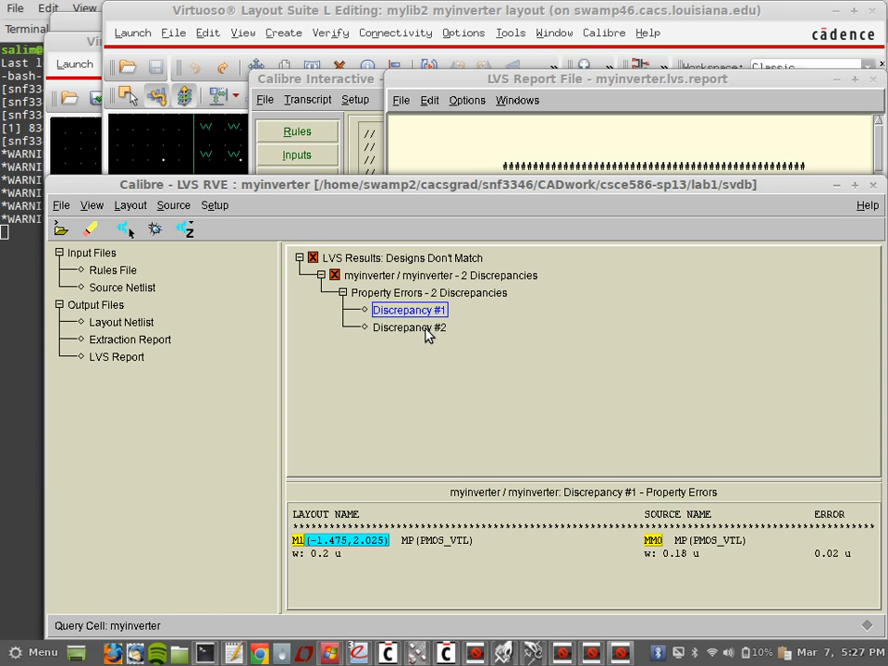
left_click(425, 329)
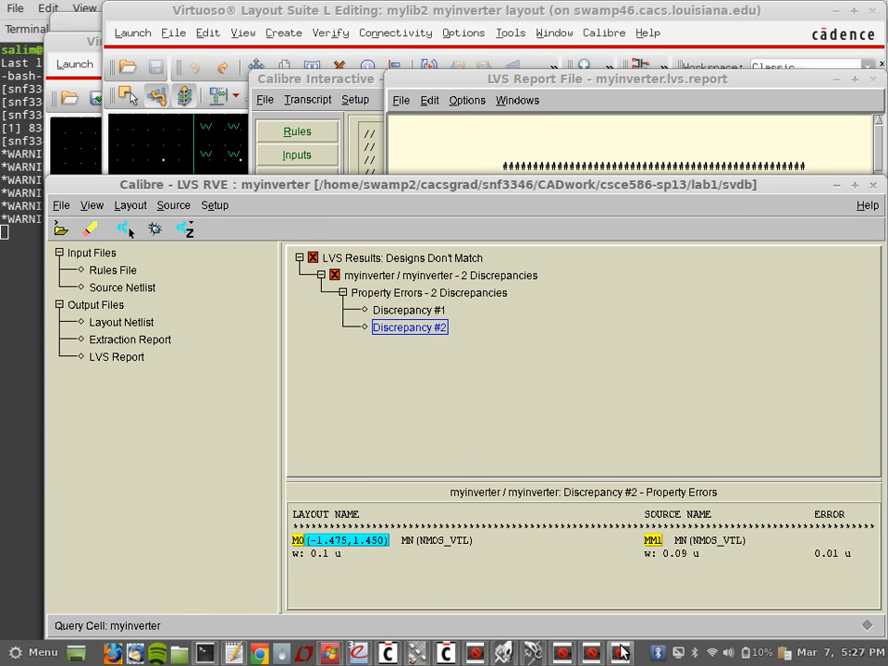
Step: Bring the inverter schematic back to the front
left_click(592, 653)
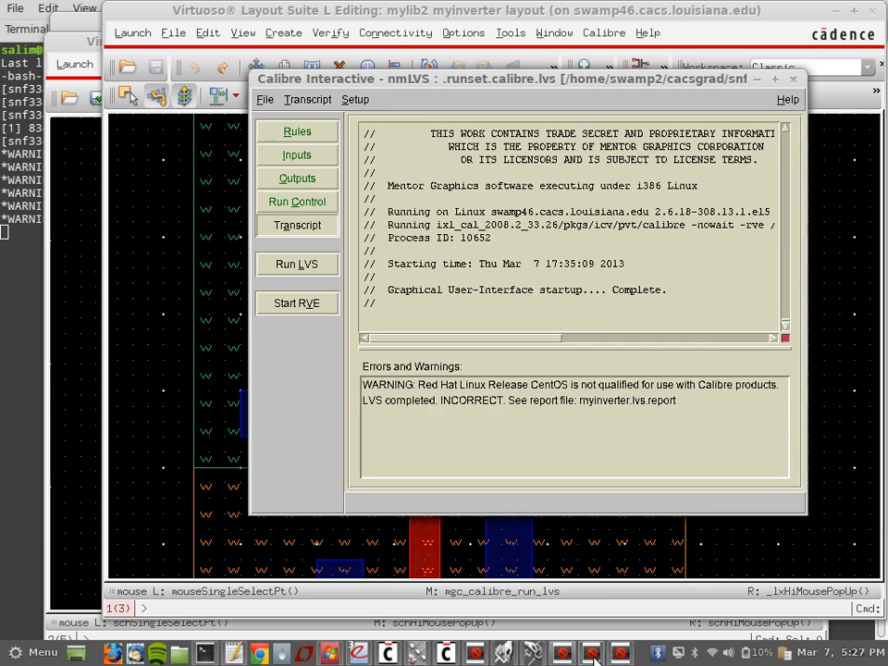
left_click(615, 654)
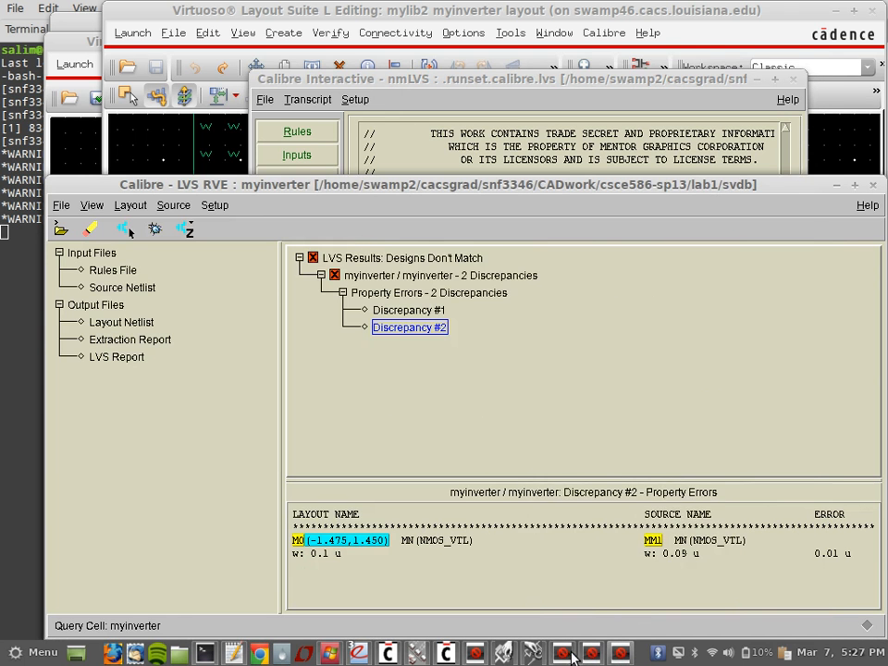
left_click(533, 653)
left_click(538, 655)
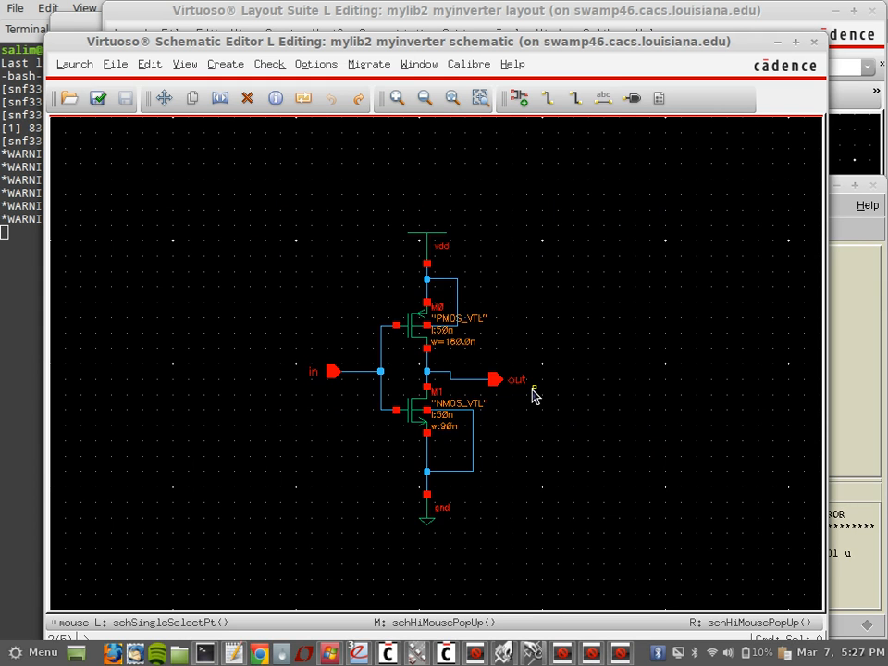
Step: Change the PMOS M0 width from 180n to 200n
left_click(413, 333)
key("q")
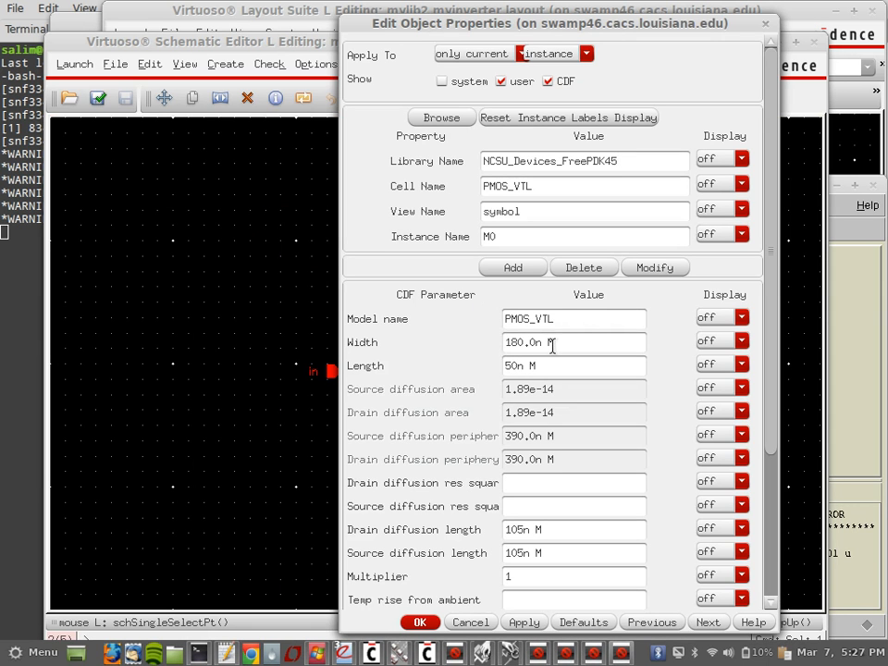
double_click(515, 342)
type("200")
left_click(420, 623)
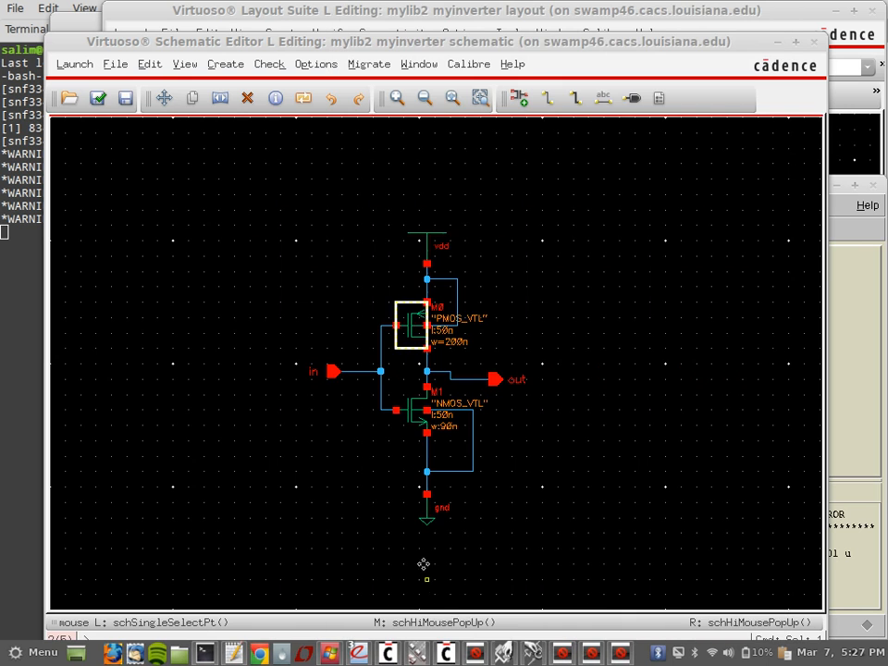
Step: Change the NMOS M1 width from 90n to 100n and save the schematic
left_click(415, 409)
key("q")
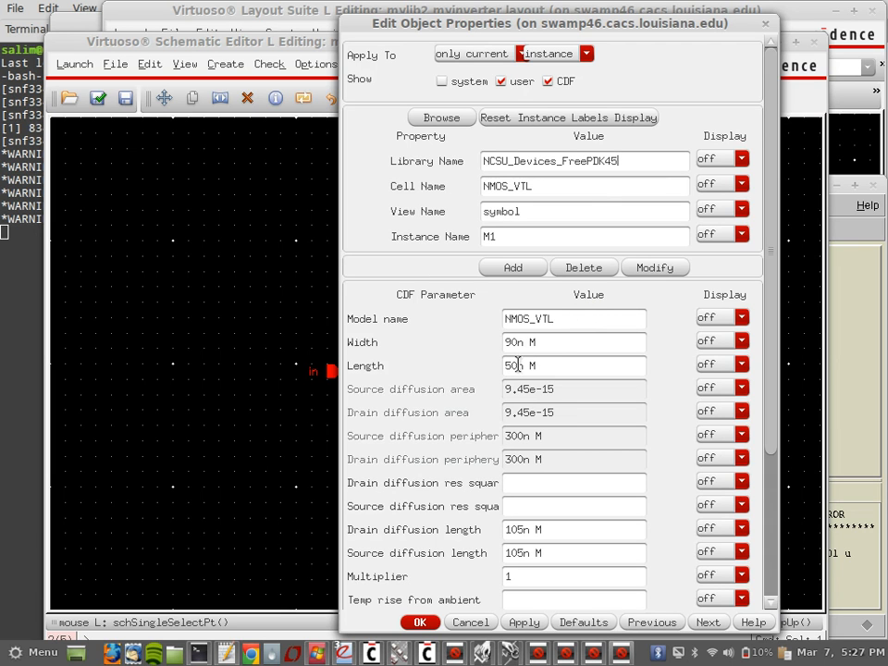
left_click_drag(519, 342, 454, 339)
type("100")
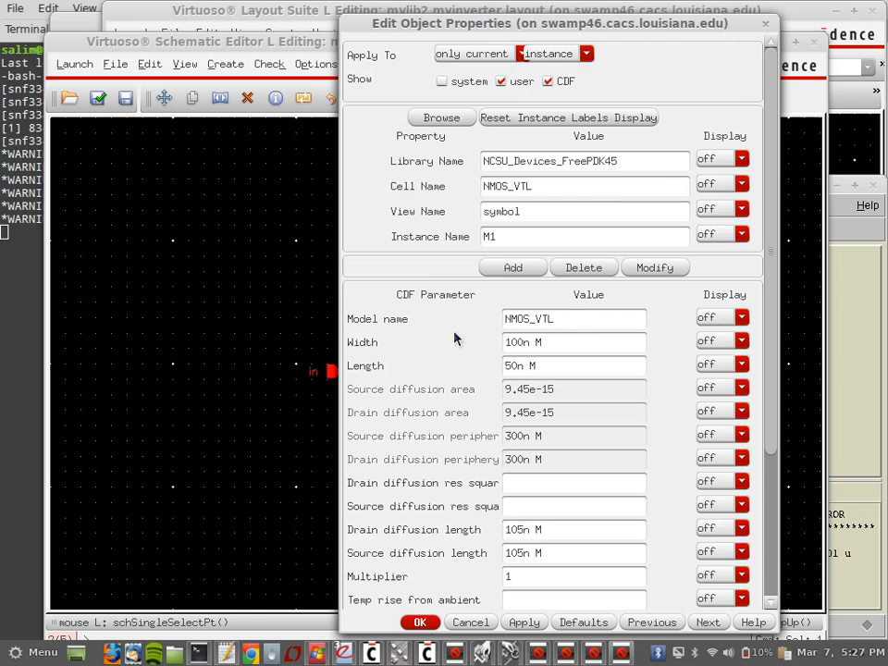
left_click(430, 622)
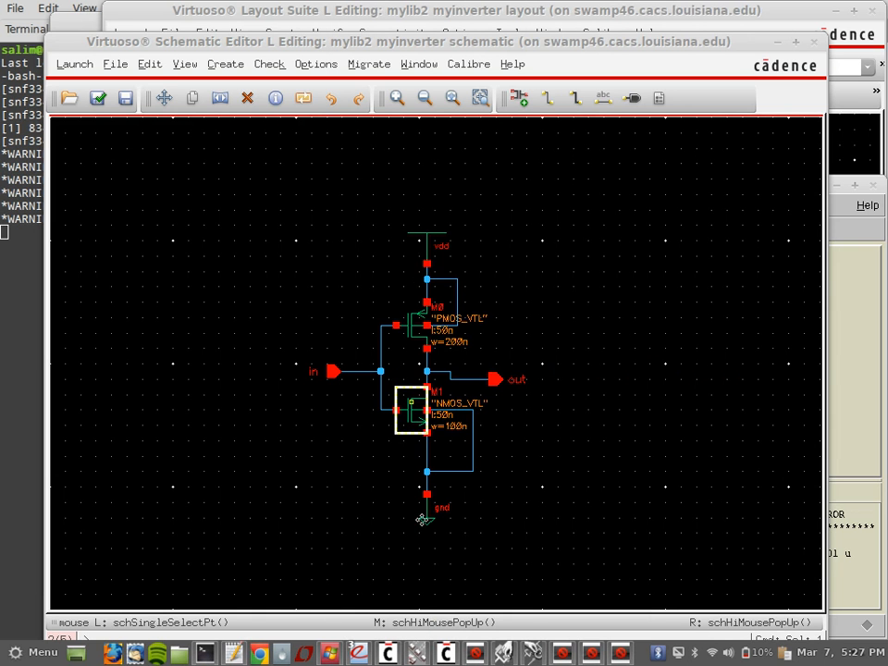
left_click(130, 96)
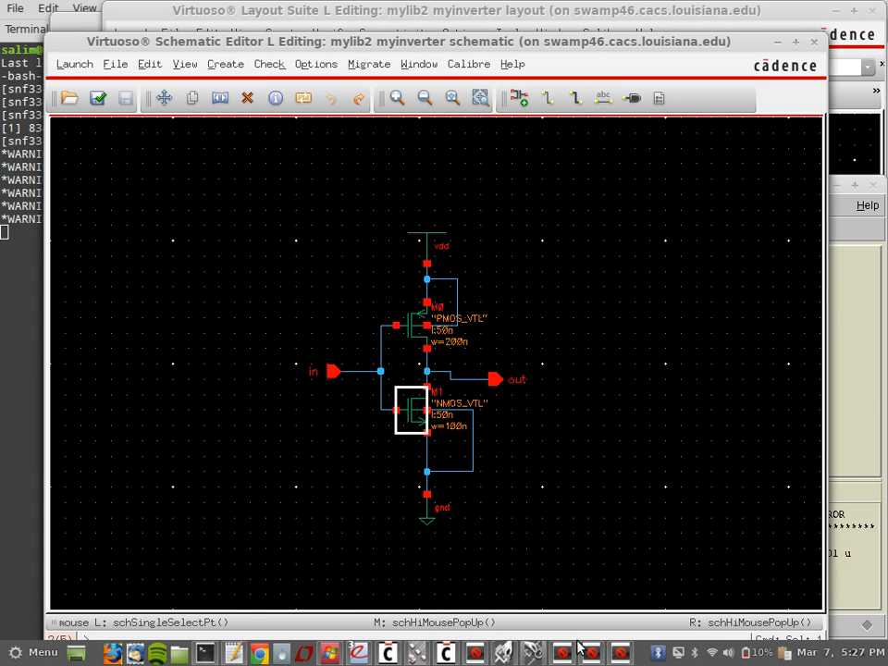
left_click(561, 653)
Step: Rerun LVS, approving overwrite of the layout database and source netlist files
left_click(296, 264)
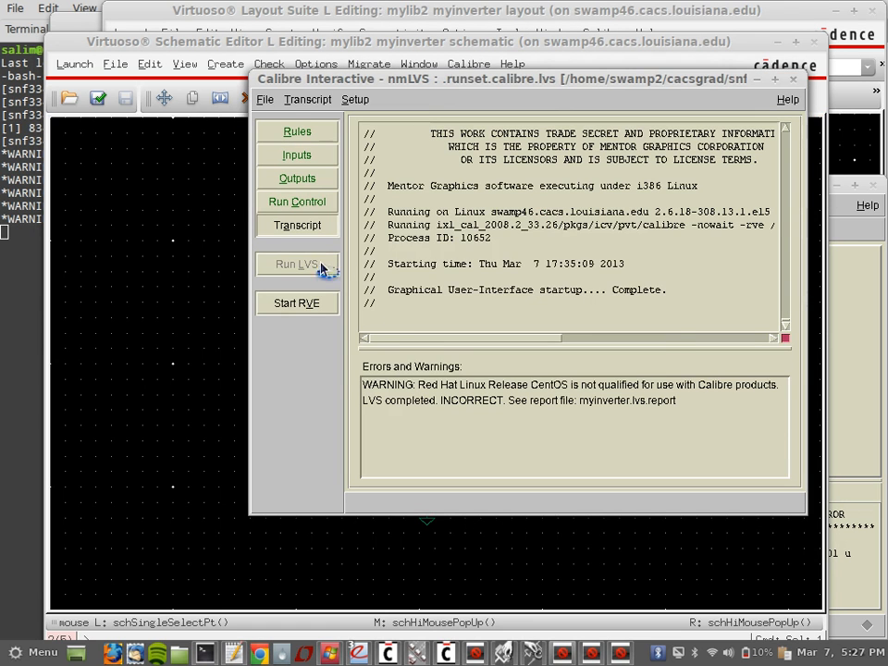
left_click(449, 341)
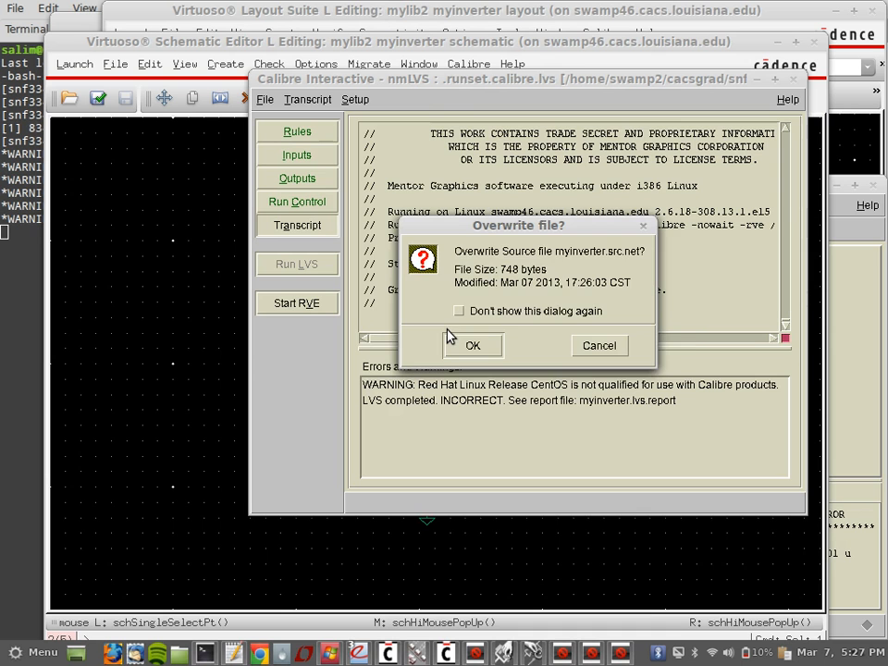
left_click(456, 347)
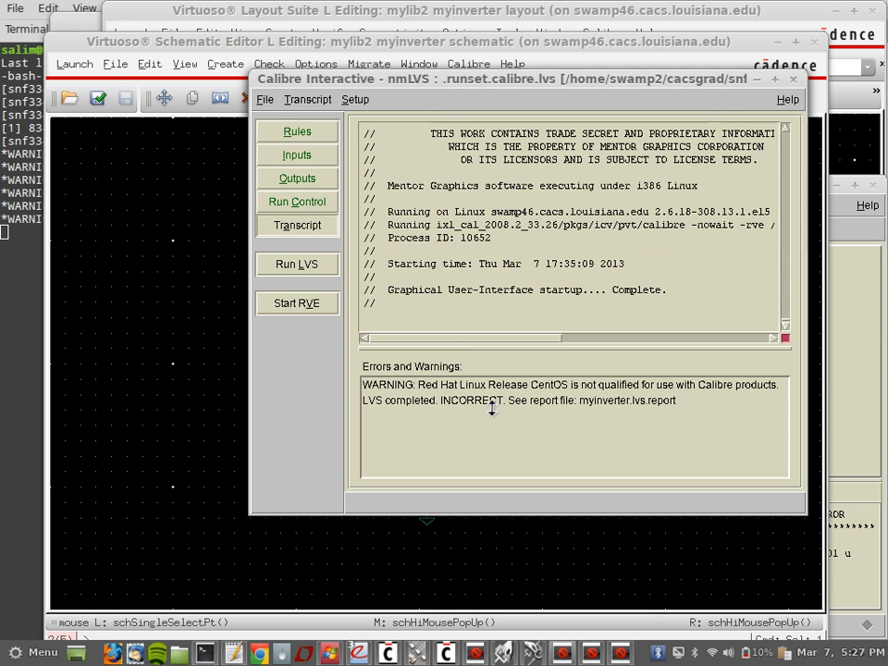
mouse_move(624, 655)
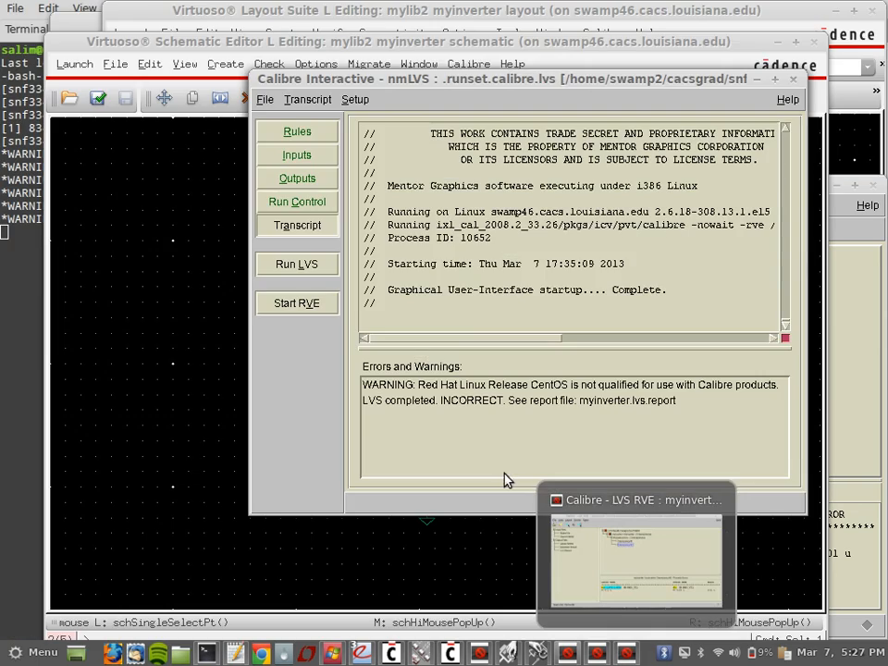
left_click(626, 653)
Step: Close the Calibre Interactive window and the LVS report after scrolling through it
left_click(599, 654)
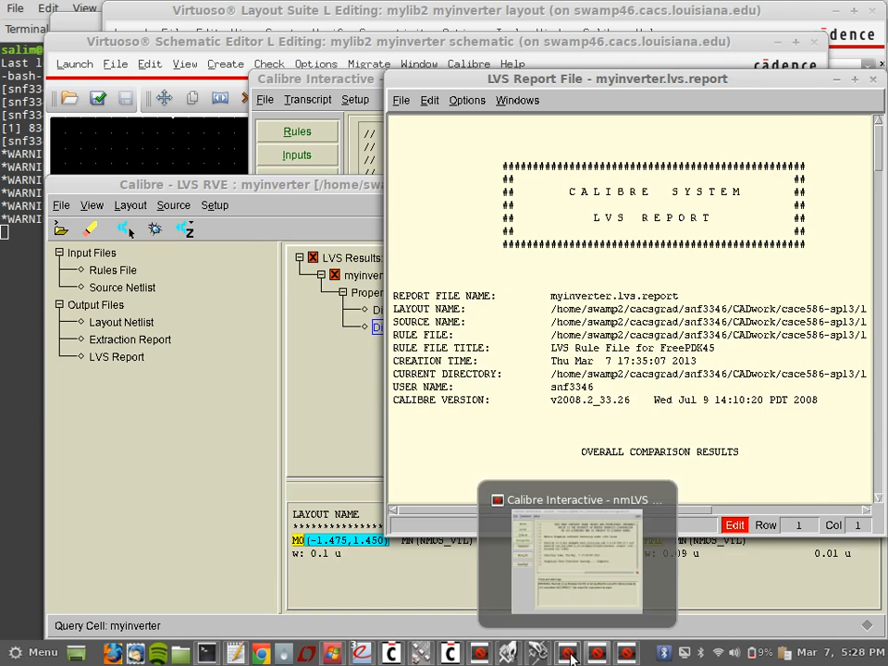
left_click(571, 655)
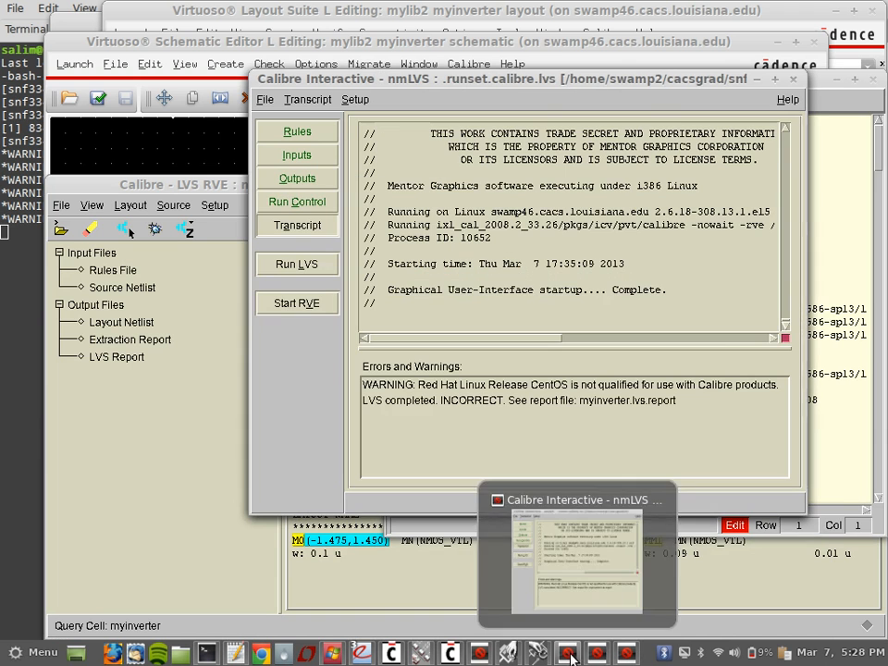
left_click(792, 81)
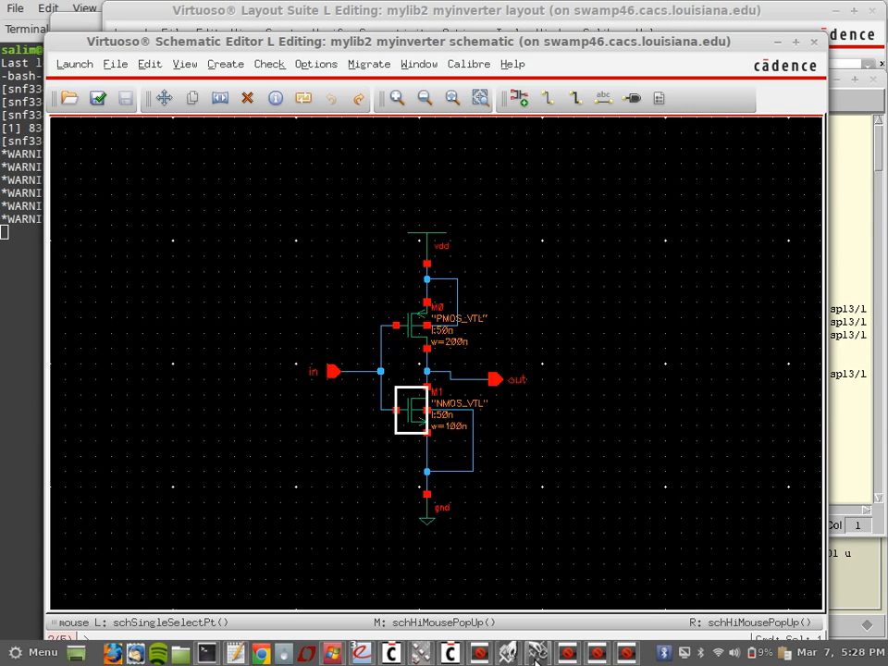
left_click(596, 653)
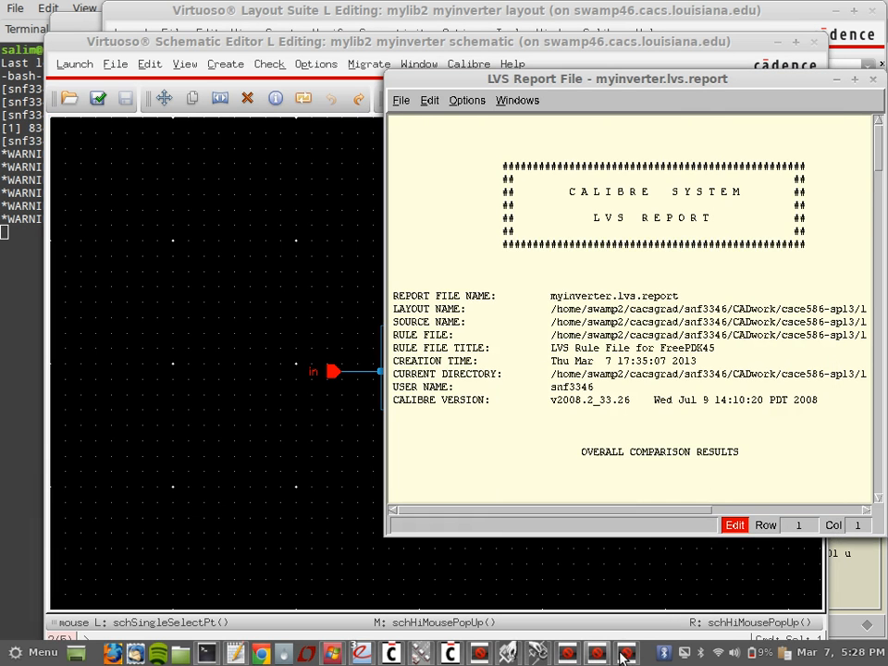
scroll(671, 291, "down", 4)
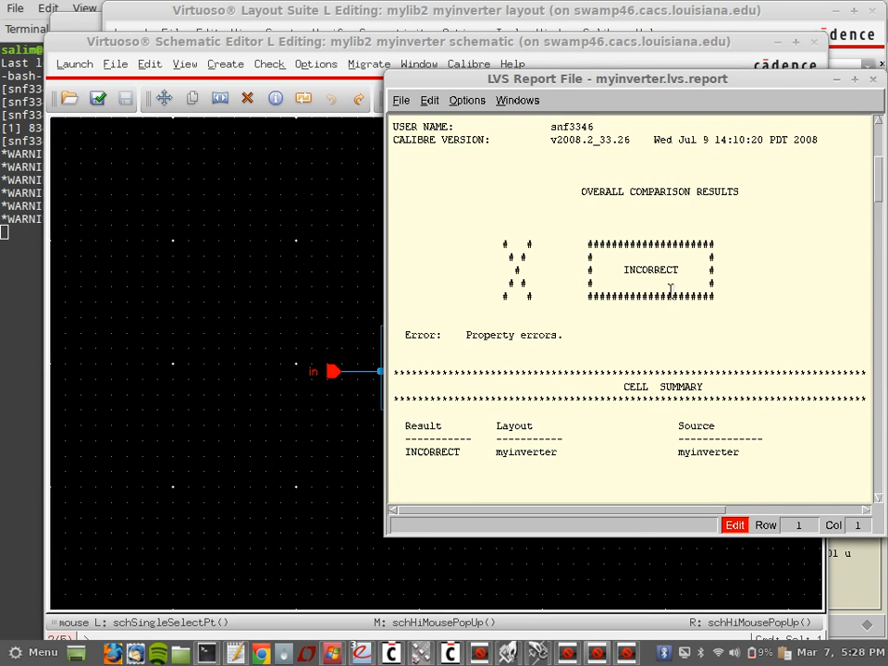
left_click(872, 79)
Step: Inspect the property errors of Discrepancy #1, then exit the LVS results viewer
left_click(624, 653)
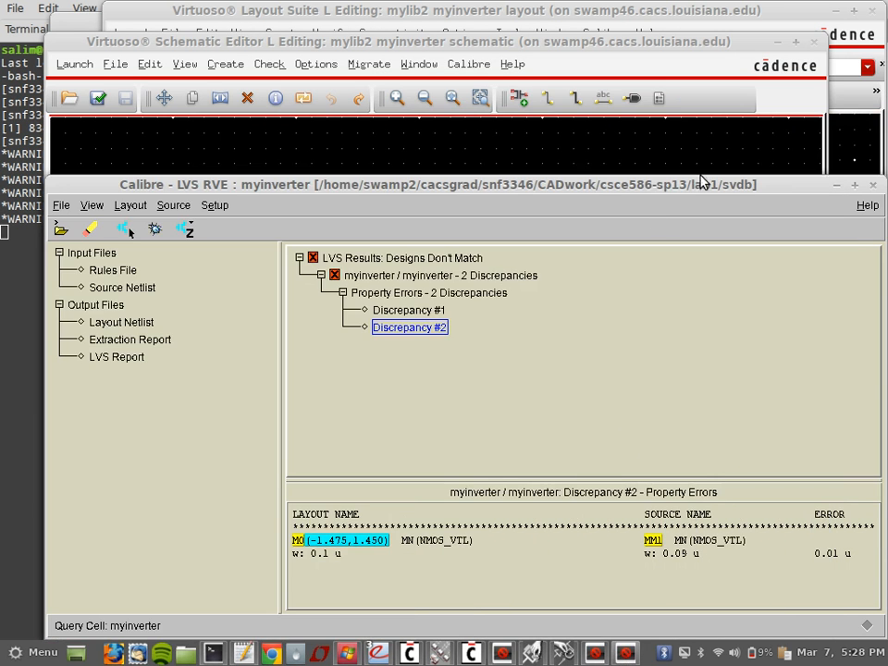
left_click(407, 311)
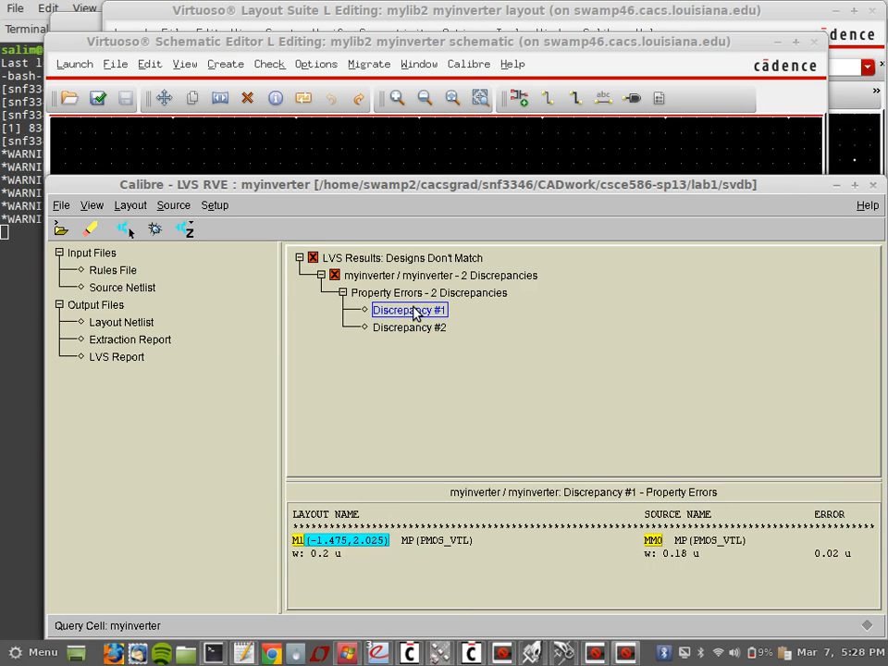
left_click(874, 186)
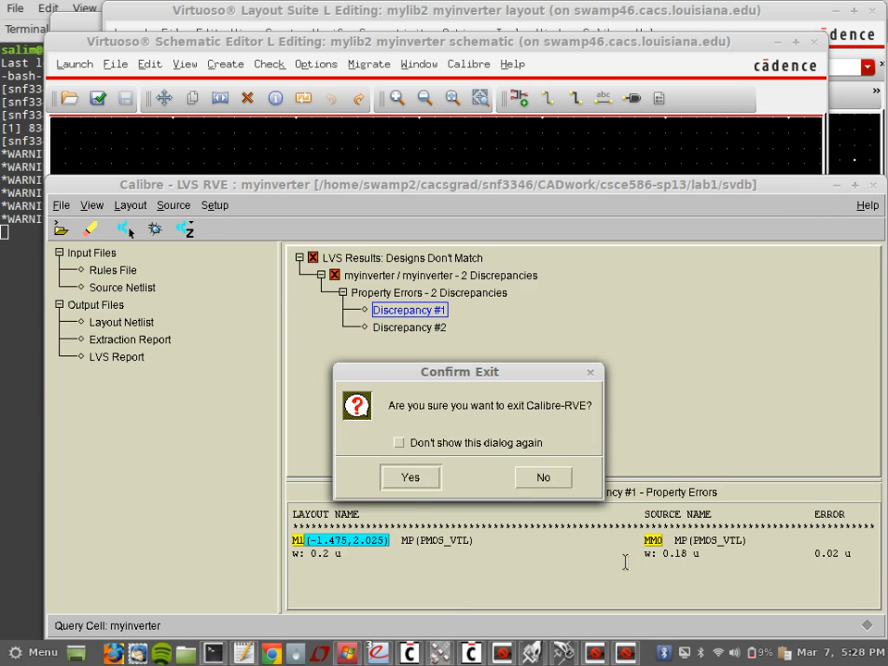
left_click(407, 476)
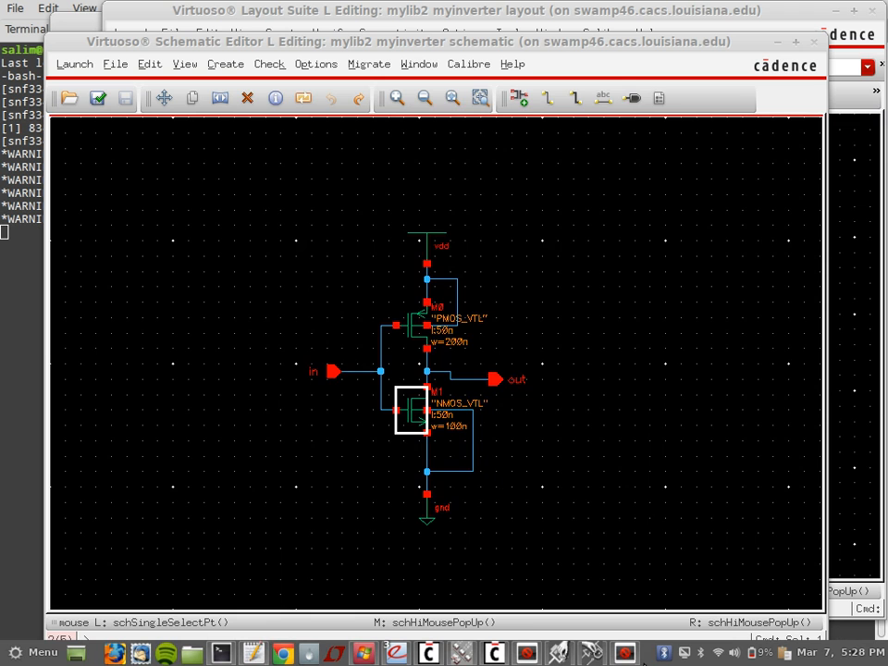
left_click(625, 653)
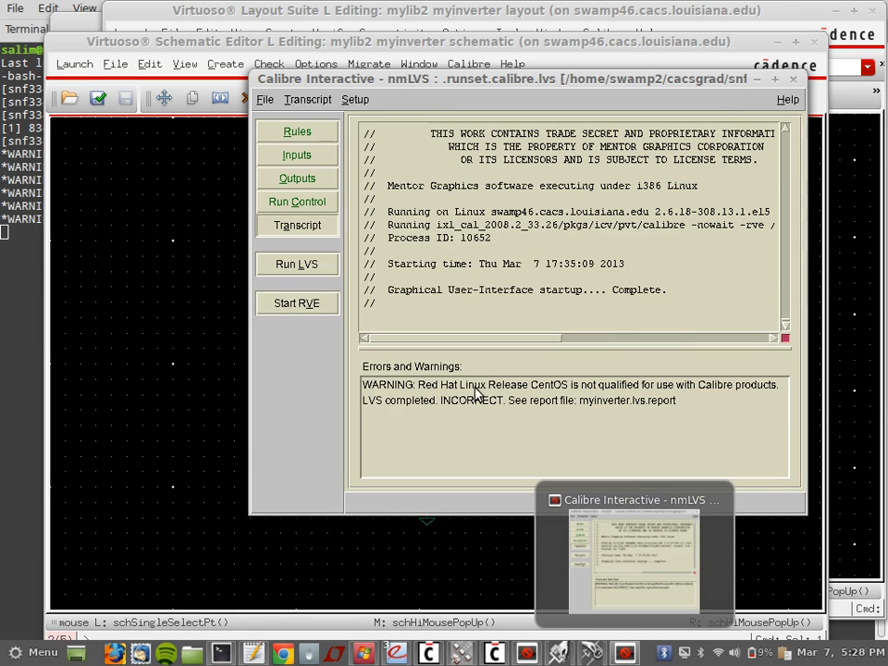
Step: Close the old LVS session without saving settings and choose Calibre > Run LVS from the layout
left_click(793, 78)
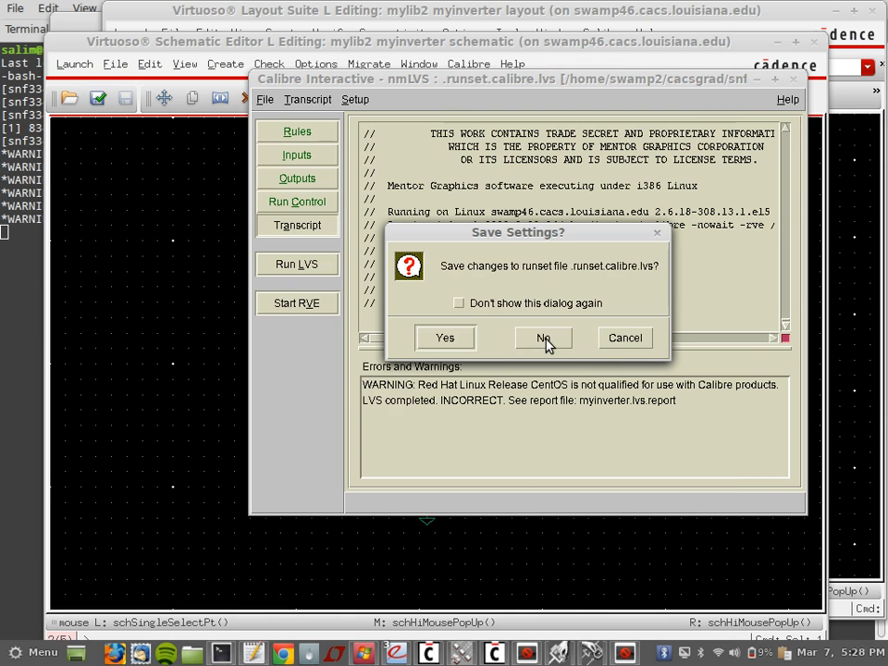
left_click(435, 338)
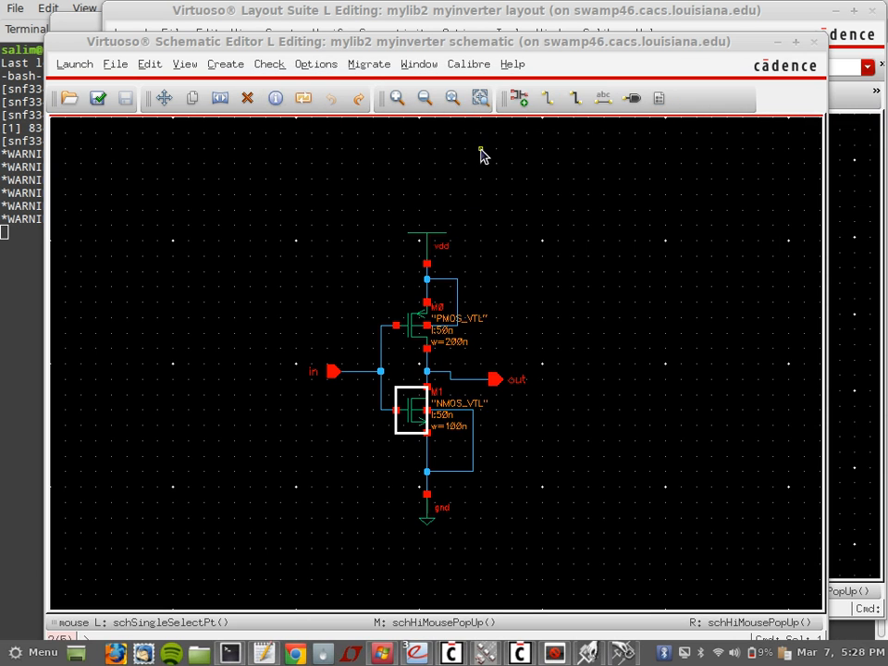
left_click(467, 64)
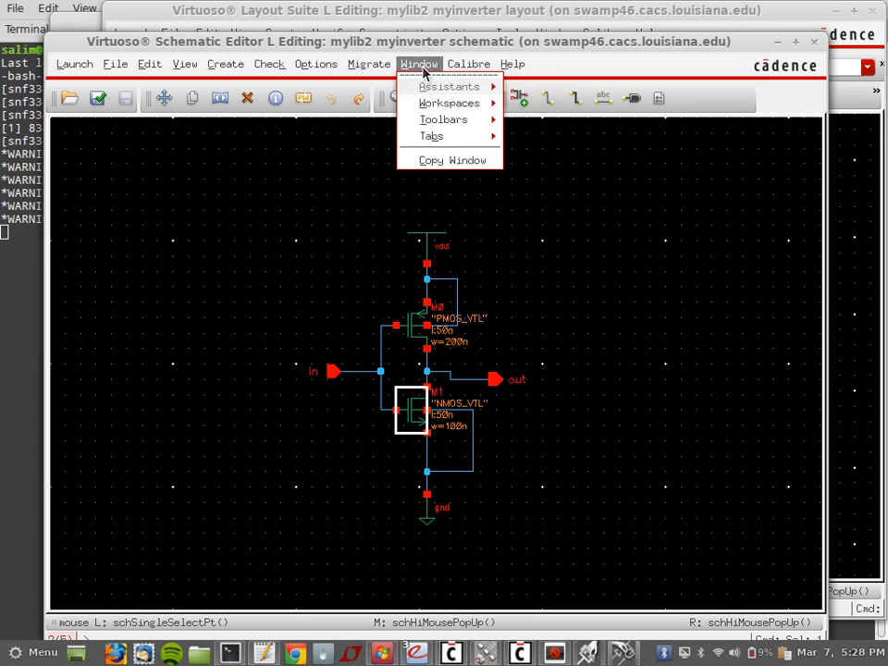
left_click(745, 20)
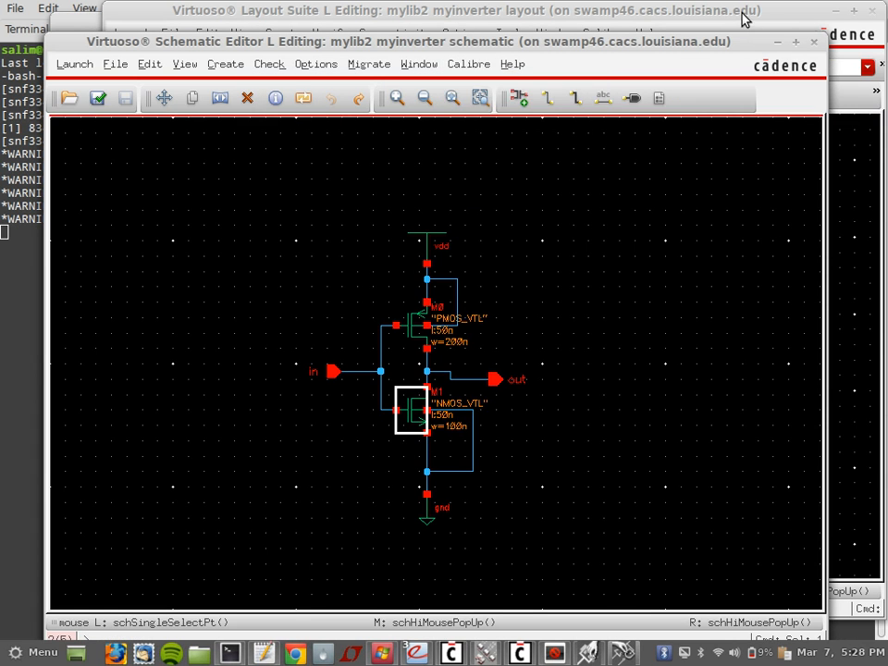
left_click(743, 19)
left_click(592, 35)
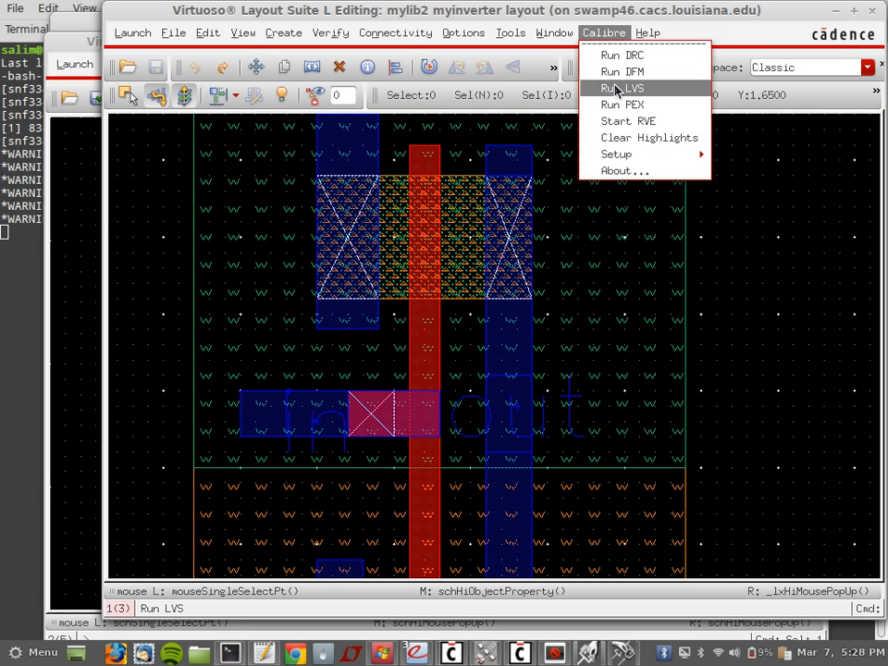
left_click(626, 88)
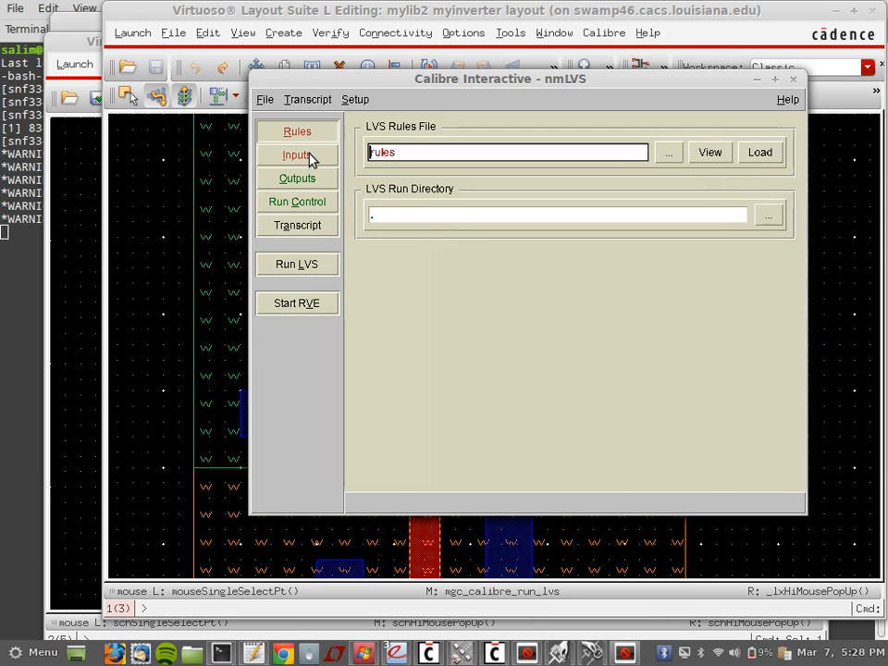
Step: Check the Netlist and Layout inputs, then rerun LVS overwriting the layout database and source netlist
left_click(309, 158)
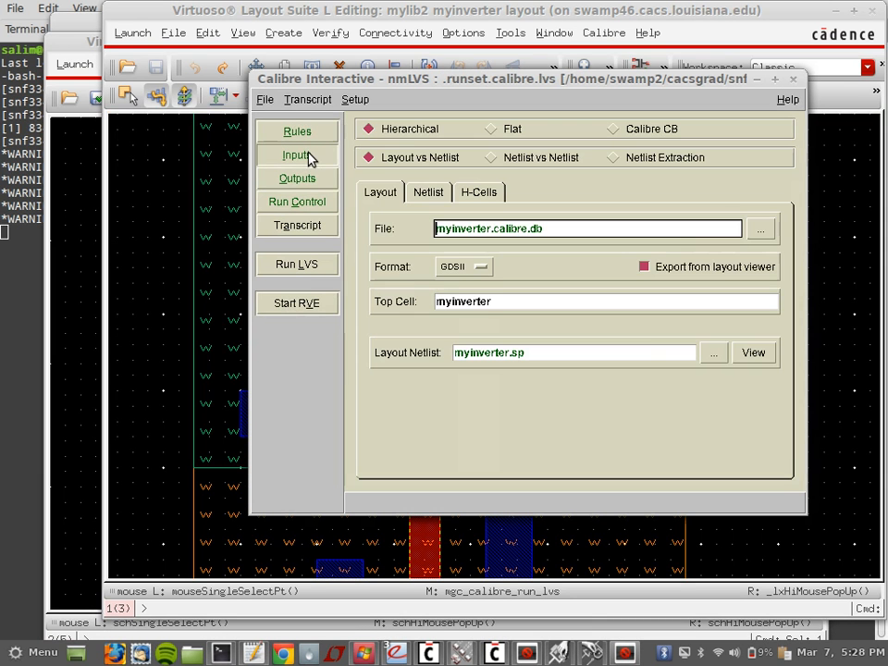
left_click(427, 192)
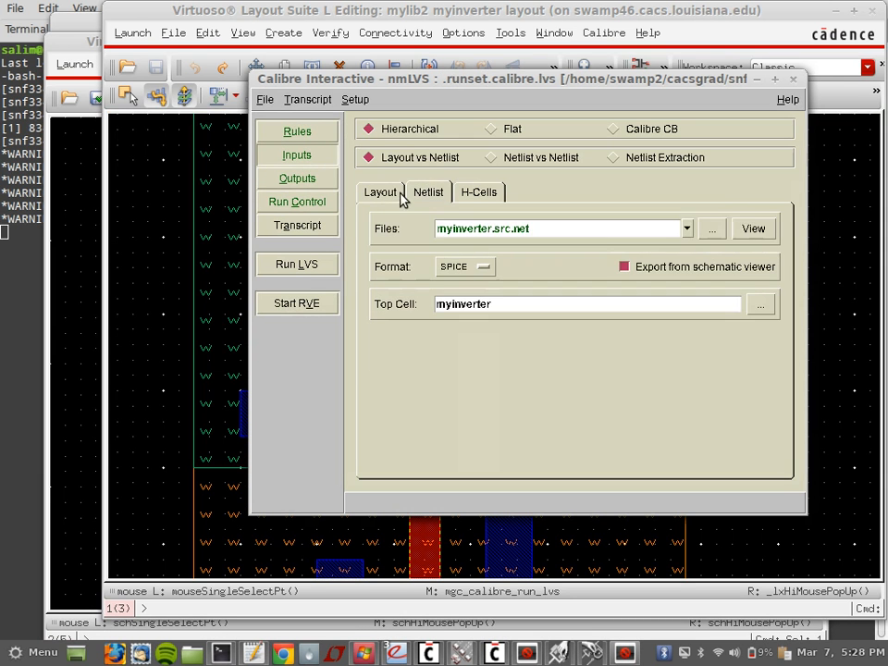
left_click(395, 195)
left_click(310, 275)
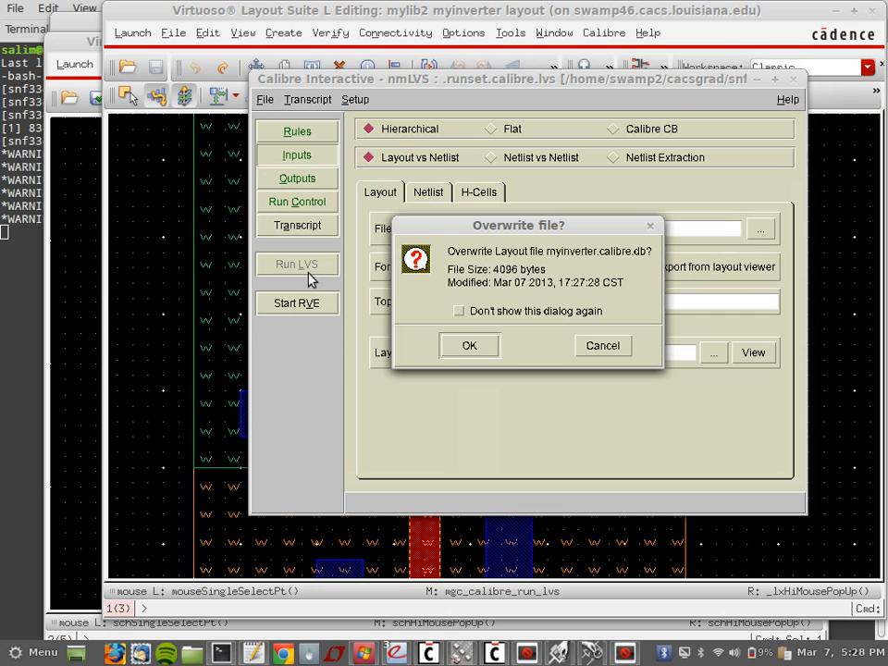
left_click(468, 346)
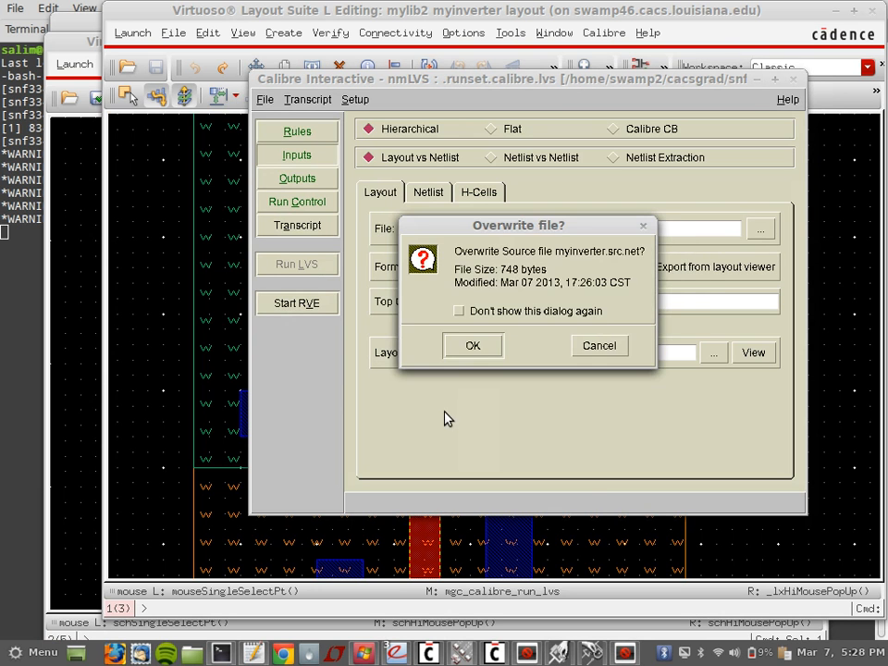
left_click(472, 346)
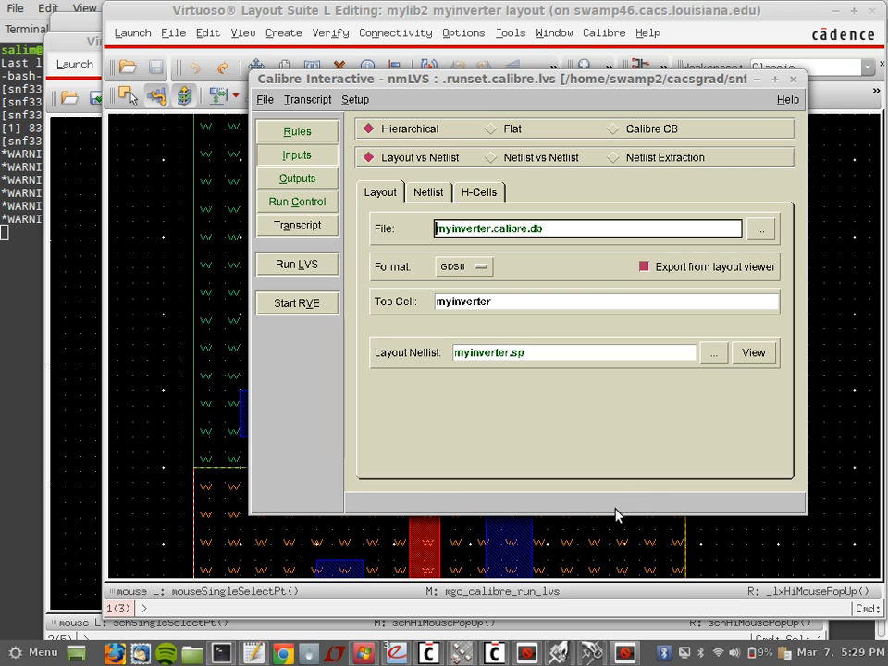
left_click(624, 655)
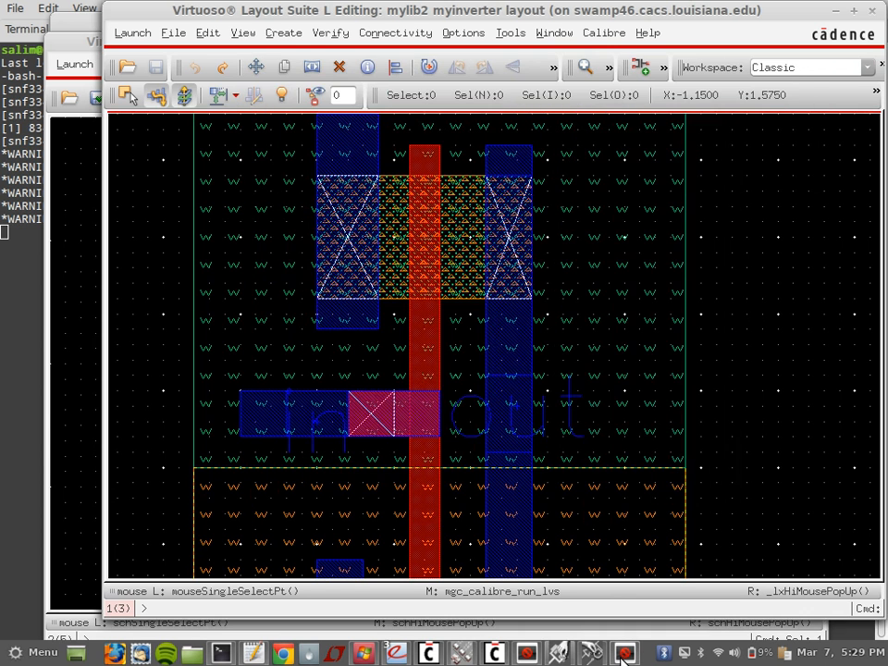
left_click(624, 655)
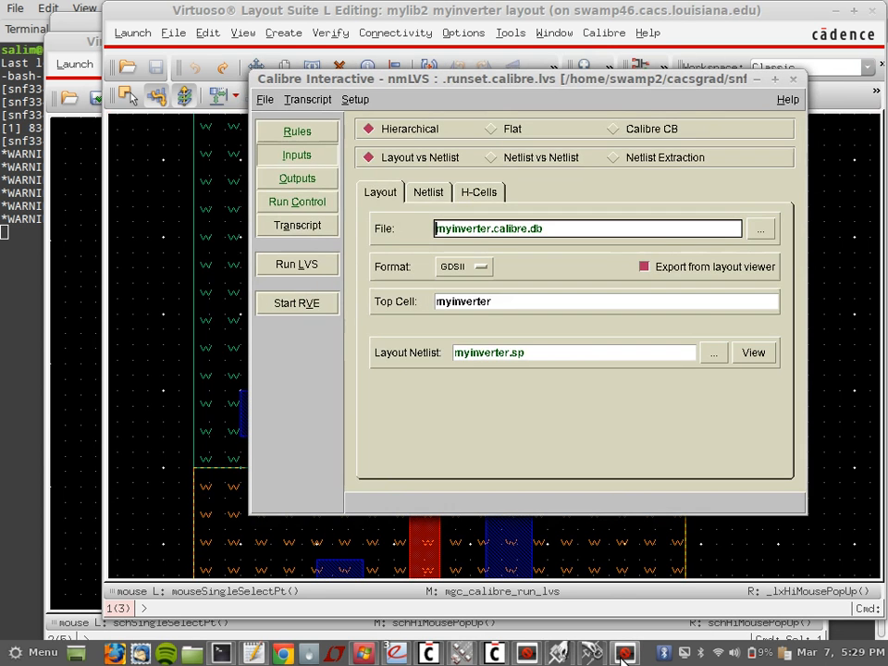
Step: Scroll the CDS.log to the OSSHNL-109 netlisting error, then bring back the layout and schematic windows
left_click(491, 655)
left_click(427, 655)
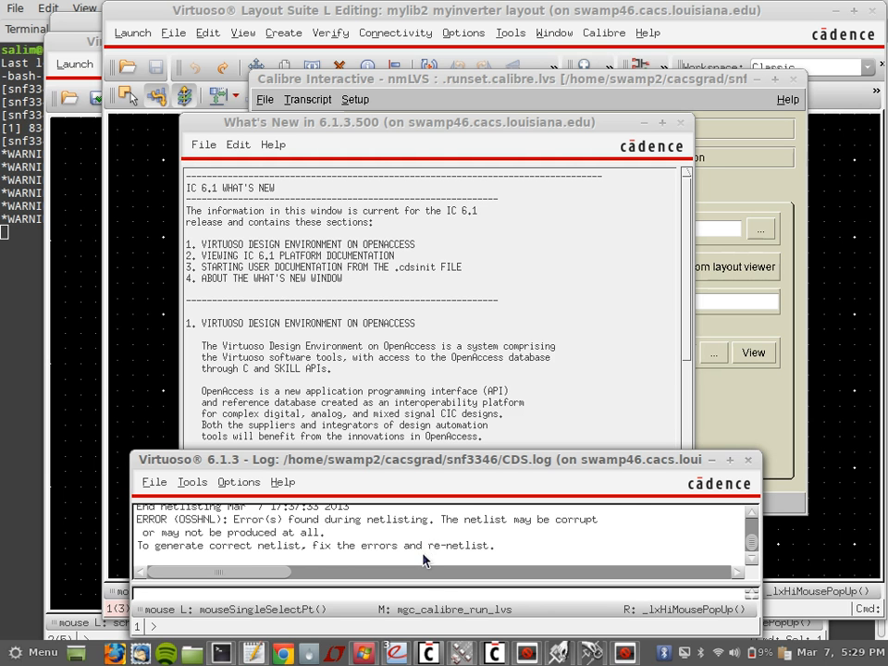
scroll(423, 559, "up", 1)
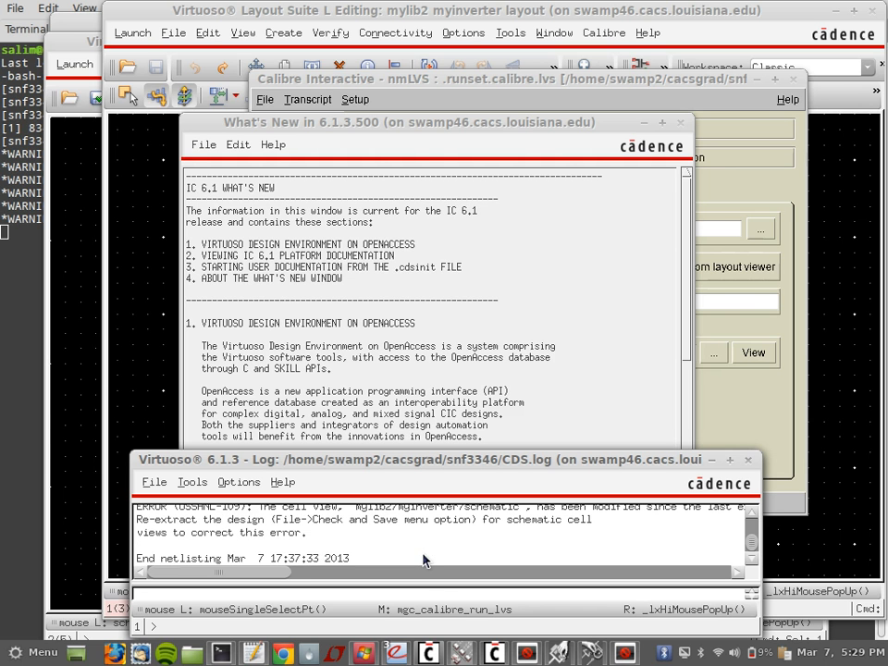
scroll(424, 559, "up", 1)
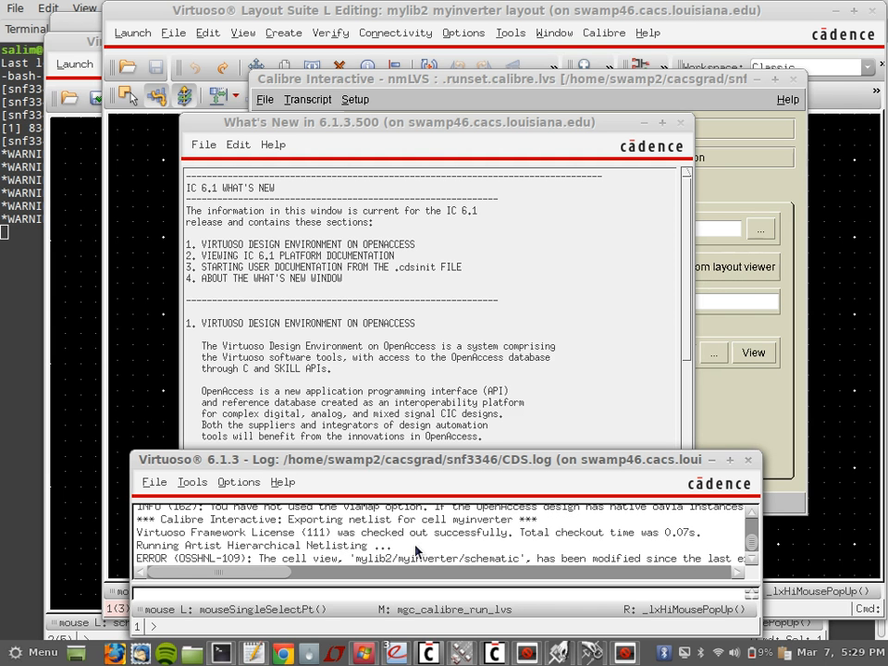
left_click(144, 302)
left_click(91, 150)
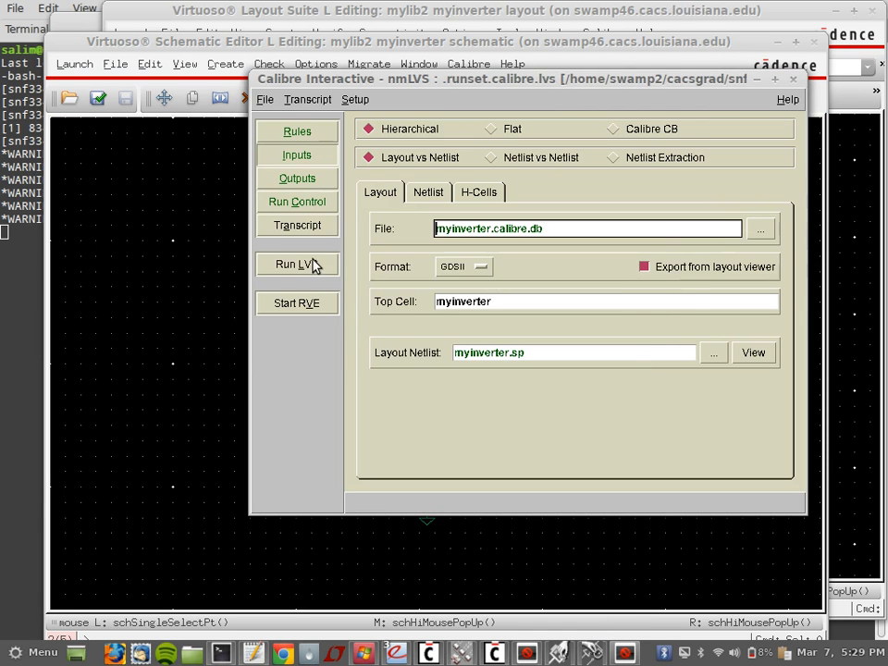
Step: Run LVS again, overwriting both input files, until RVE reports Designs Match
left_click(314, 266)
left_click(487, 346)
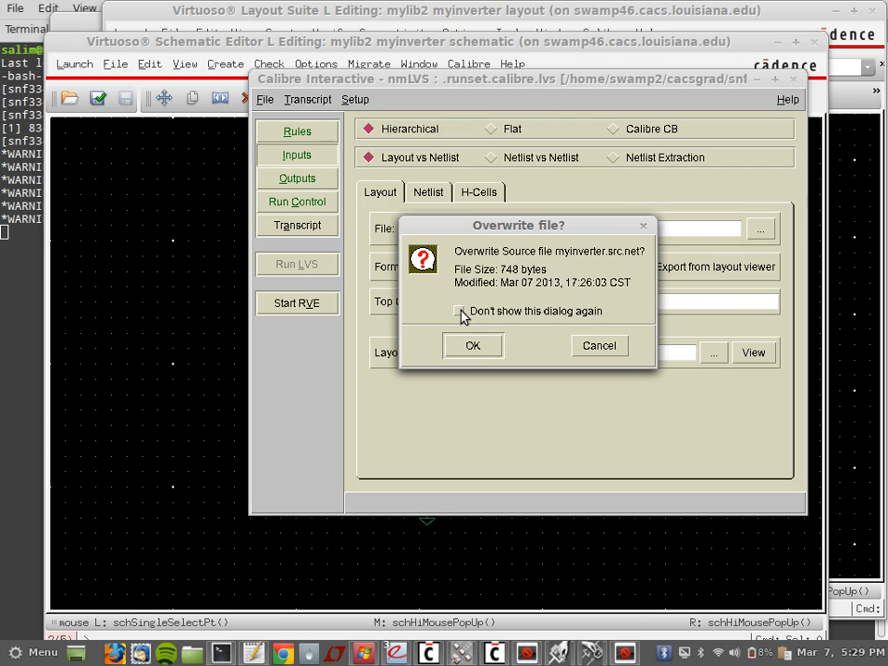
left_click(473, 348)
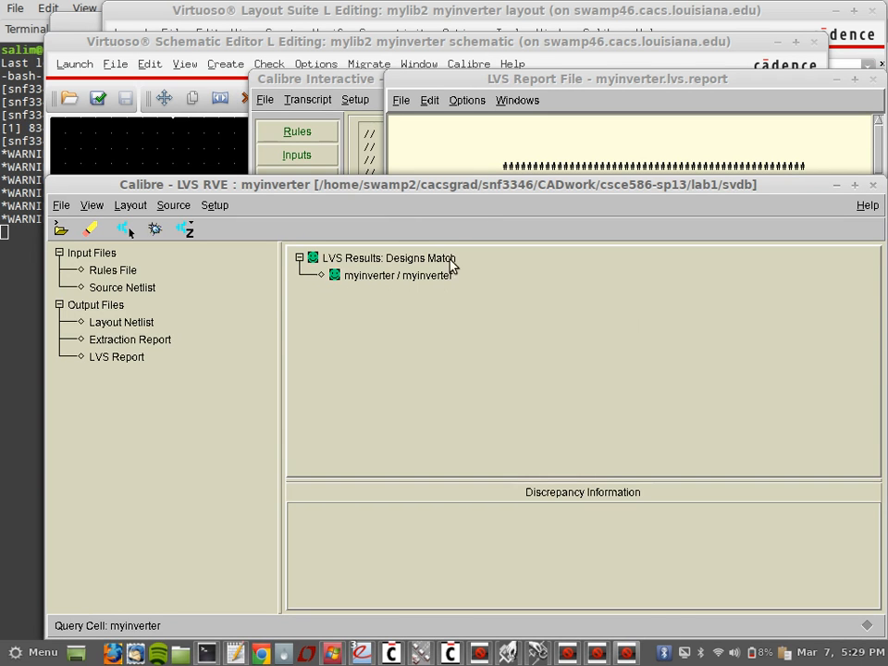
Step: Scroll through the LVS report showing CORRECT with matching ports, nets and instances, then return to the schematic
left_click_drag(488, 189, 459, 313)
left_click(577, 172)
scroll(577, 172, "down", 8)
scroll(578, 173, "down", 4)
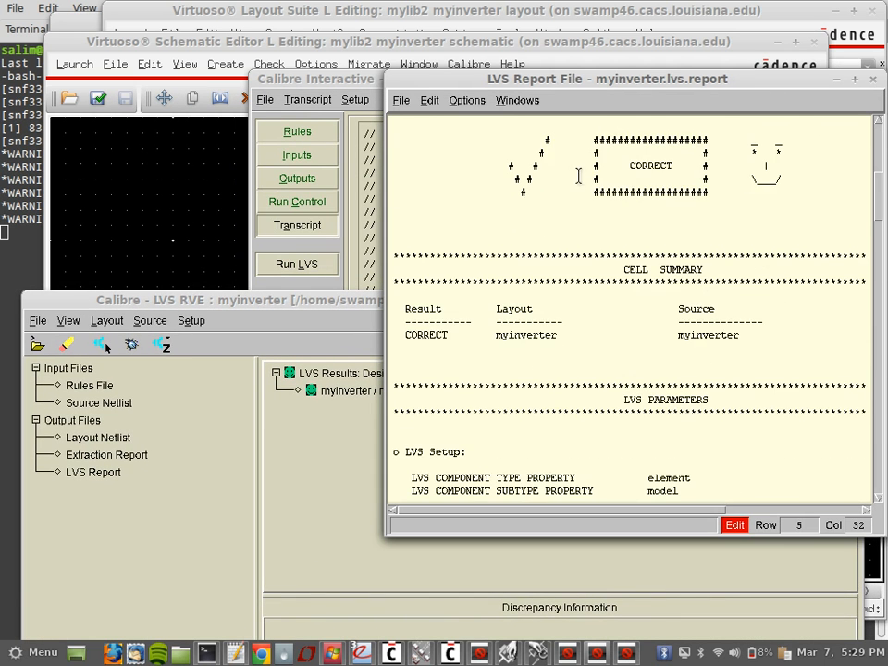
scroll(620, 218, "down", 5)
scroll(620, 218, "down", 13)
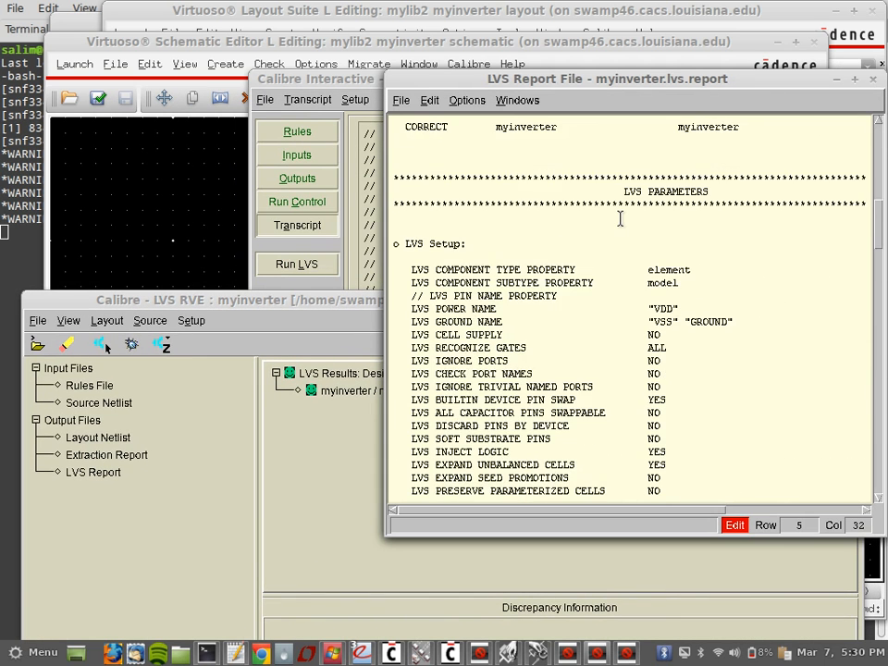
scroll(620, 218, "down", 8)
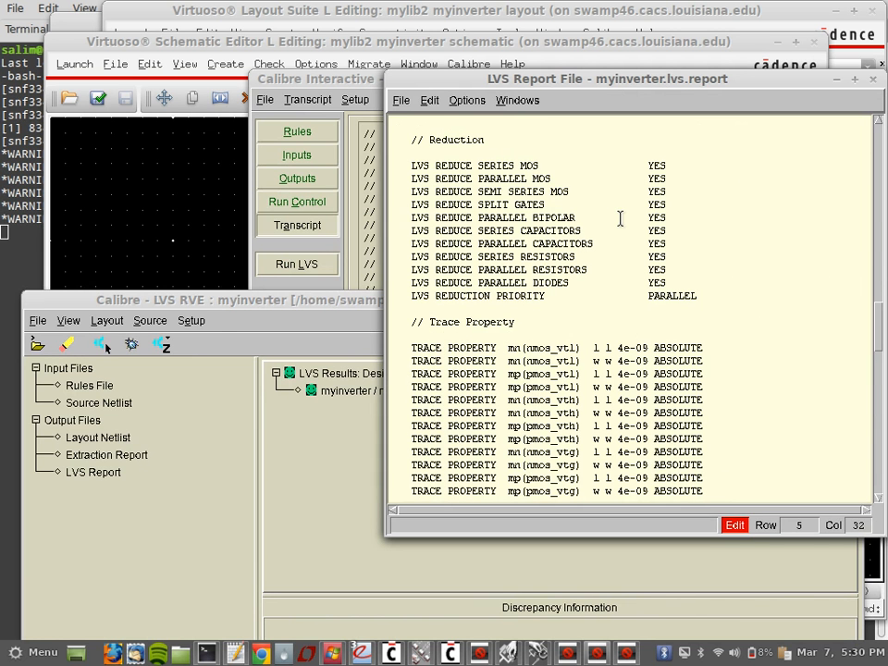
scroll(620, 219, "down", 12)
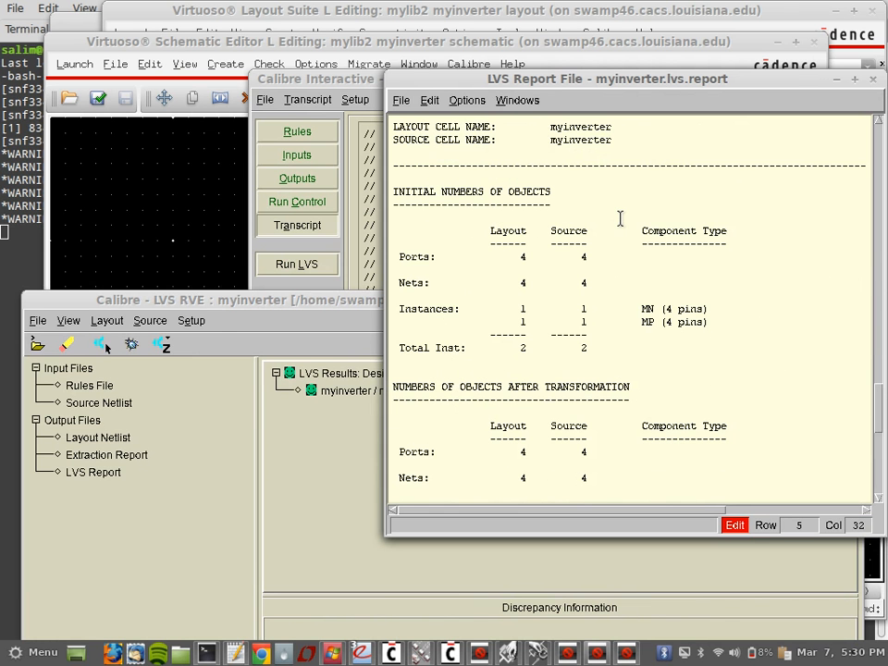
scroll(620, 218, "down", 11)
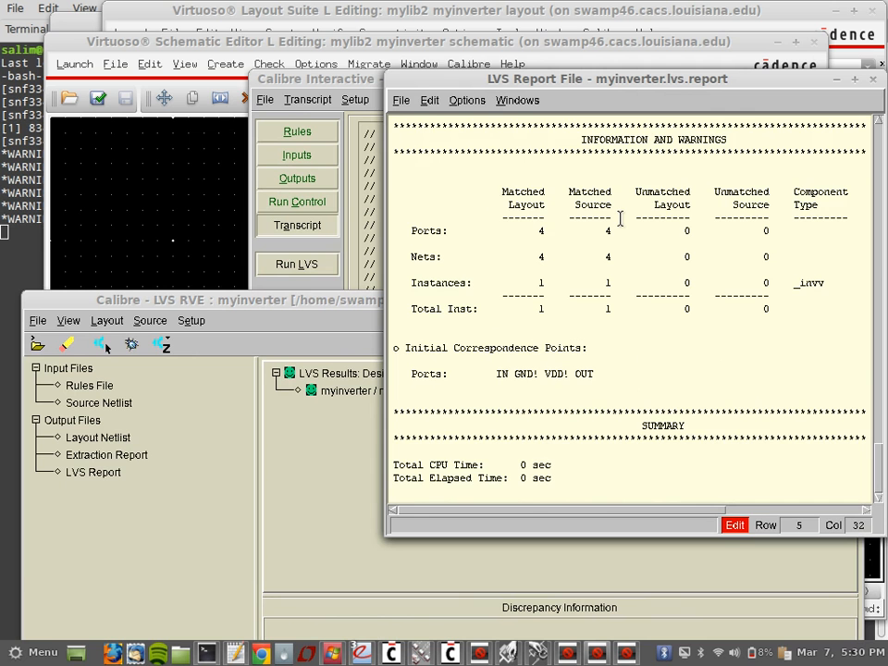
scroll(588, 374, "up", 14)
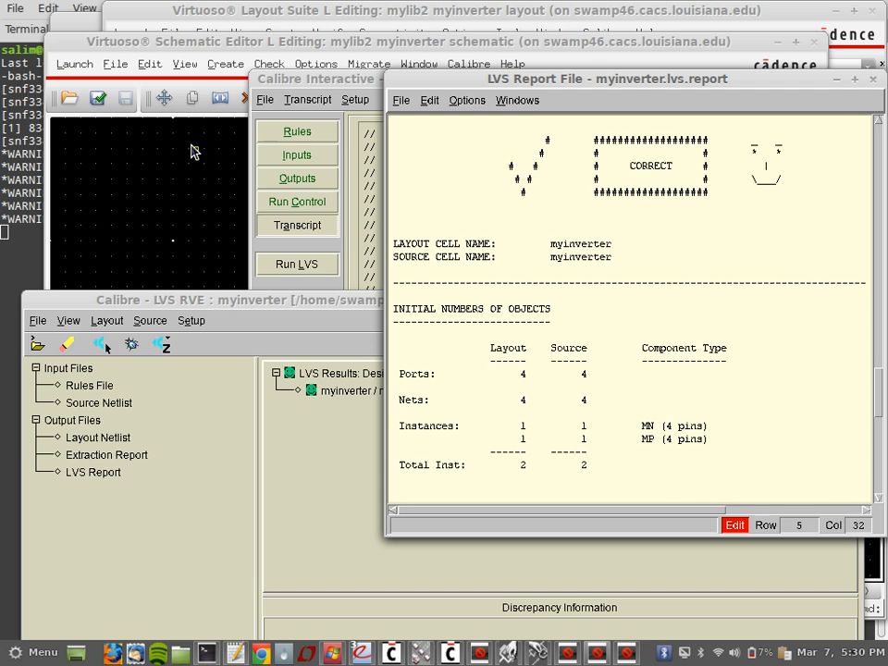
left_click(204, 43)
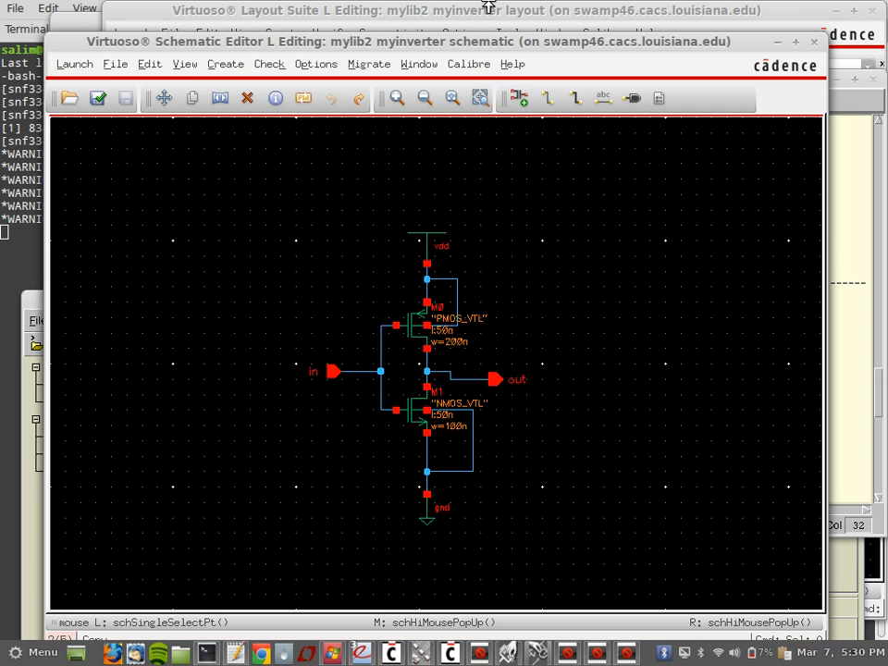
Step: Bring the myinverter layout forward and choose Calibre > Run PEX
left_click_drag(515, 40, 505, 217)
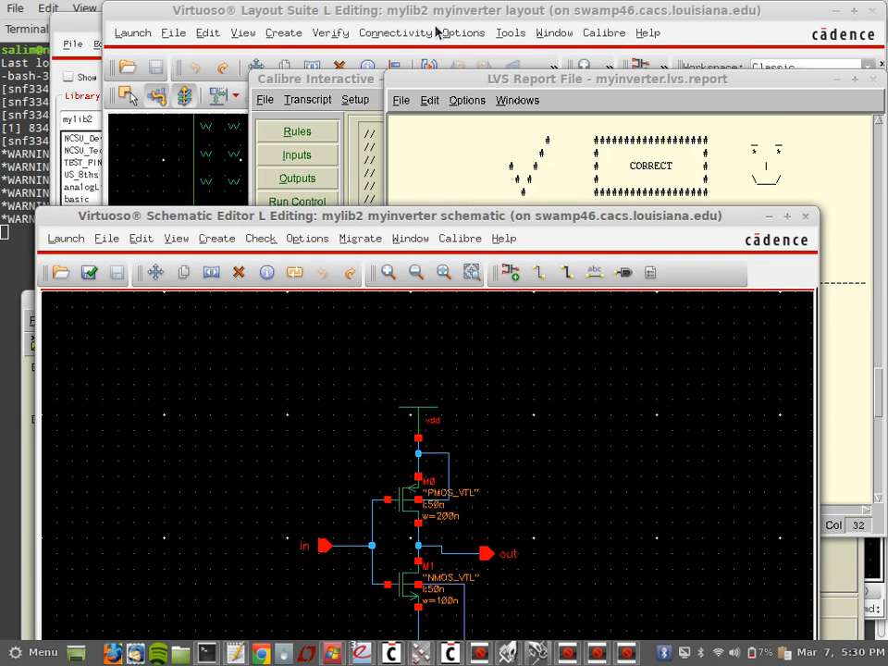
left_click(447, 15)
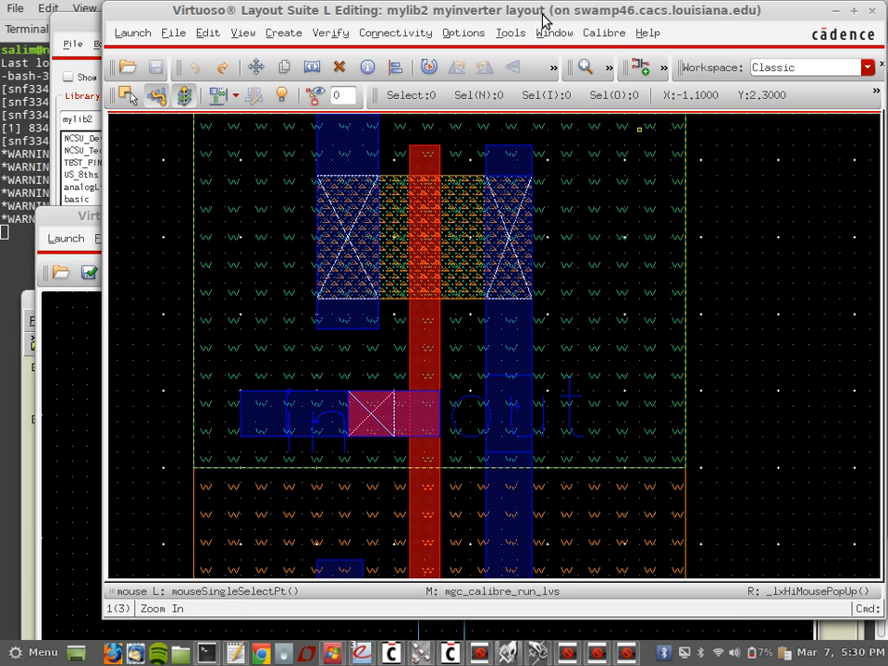
left_click(564, 32)
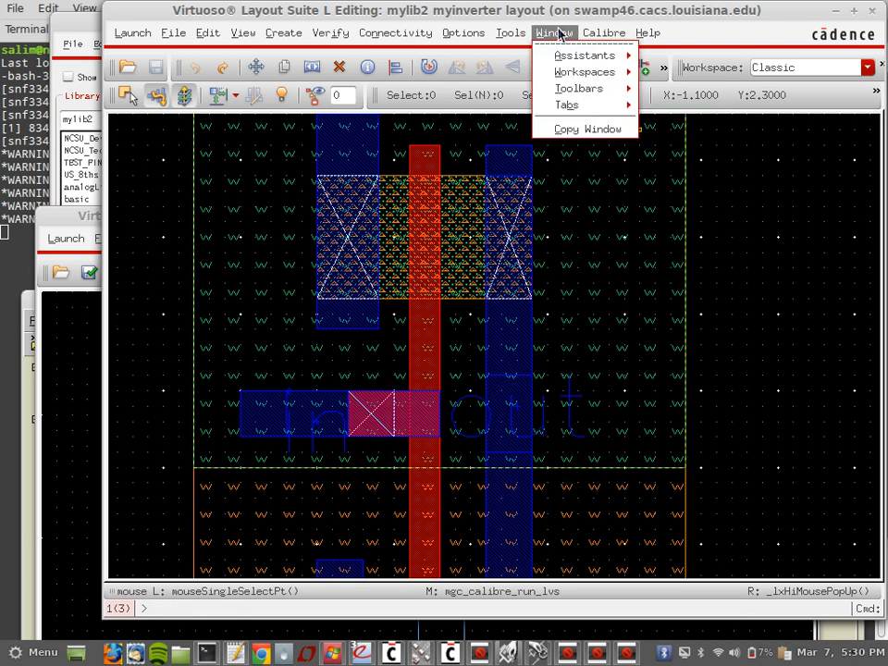
mouse_move(585, 33)
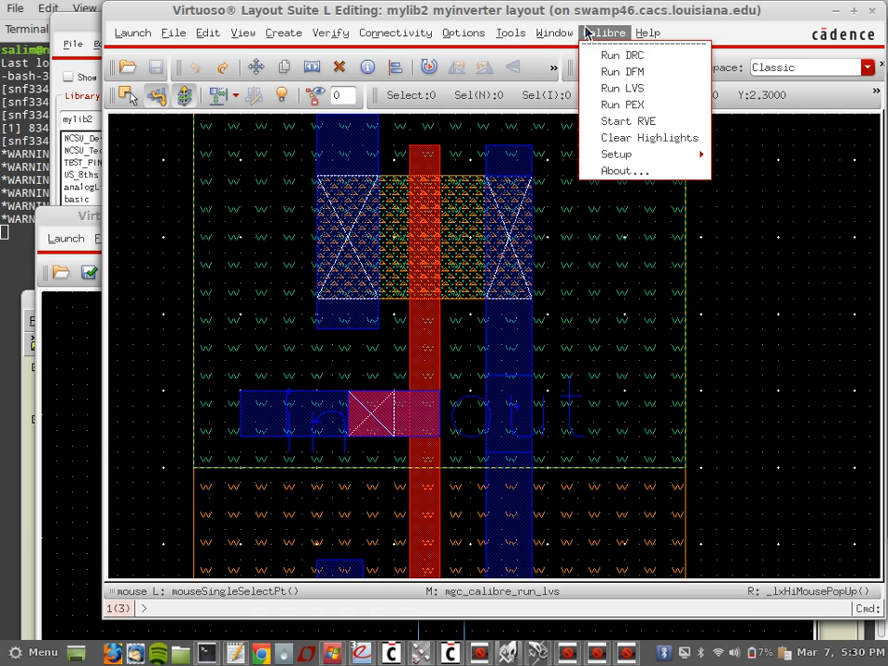
left_click(671, 108)
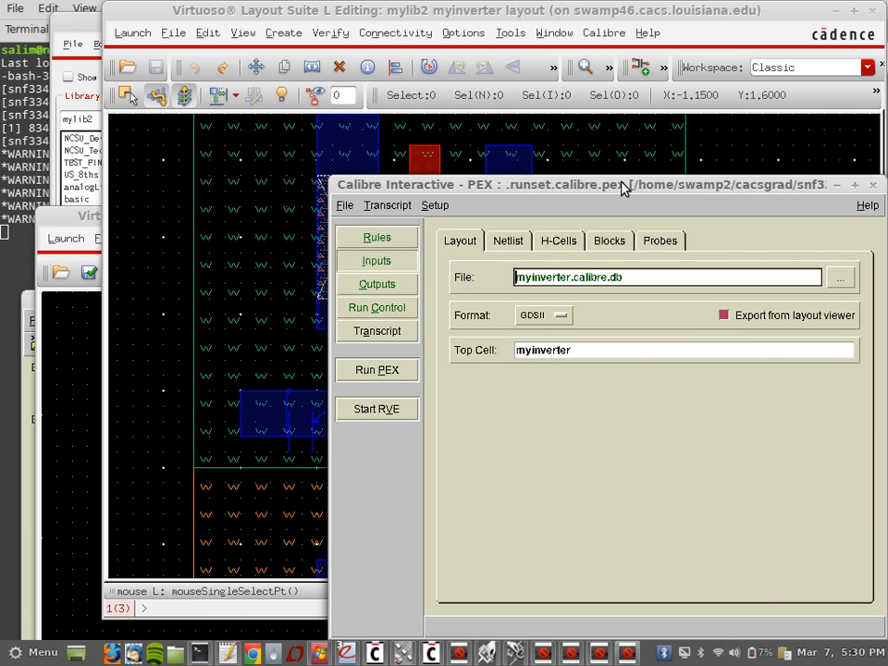
Step: Check the PEX Netlist and Layout inputs, ending on the myinverter.src.net SPICE netlist
left_click_drag(621, 188, 536, 52)
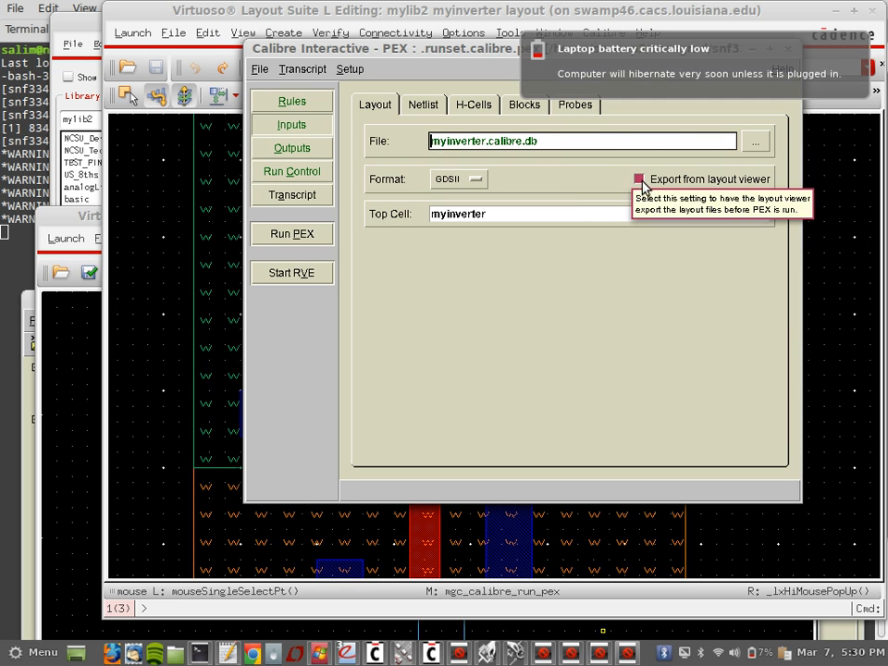
left_click(431, 109)
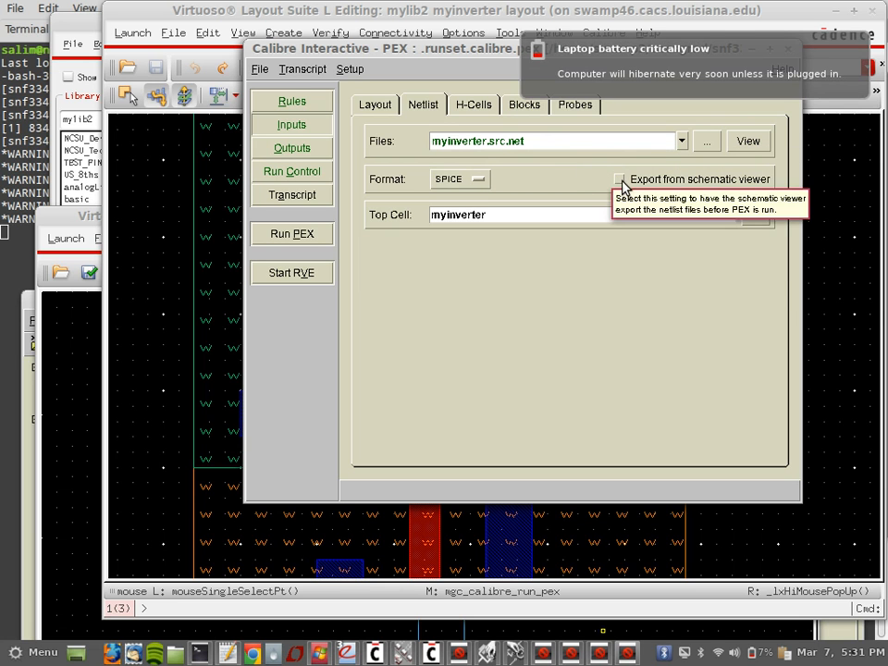
left_click(377, 104)
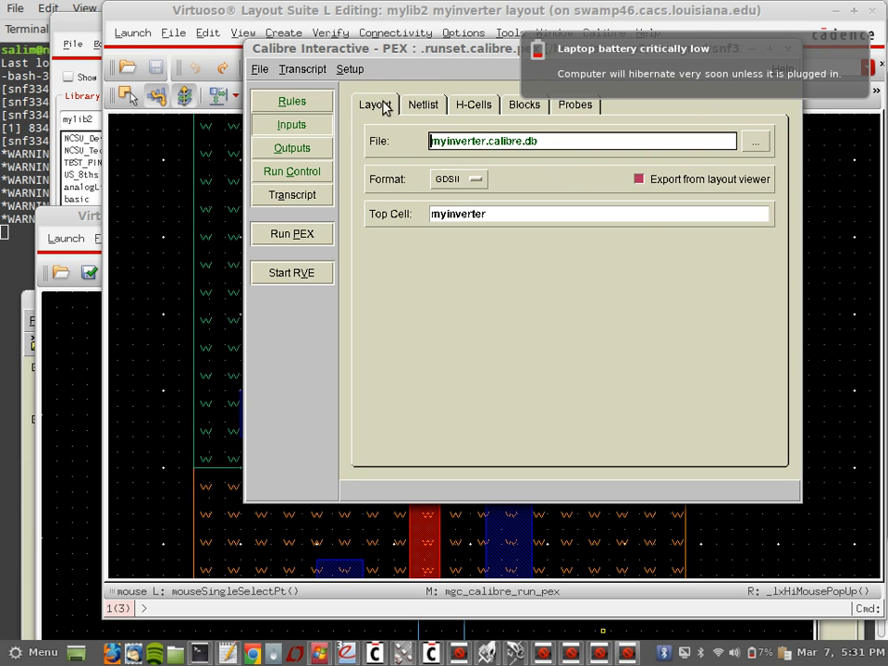
left_click(423, 106)
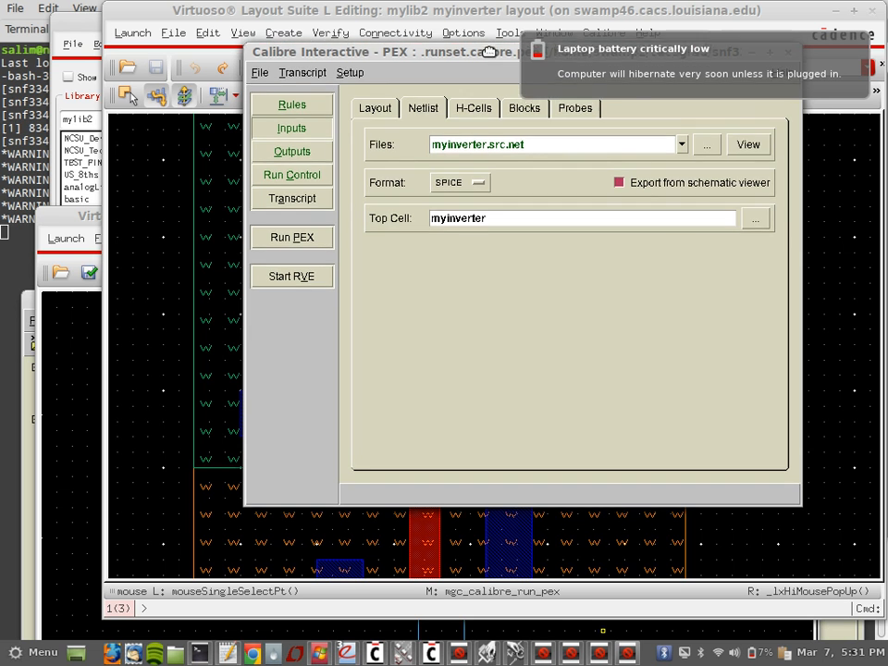
left_click_drag(488, 49, 453, 171)
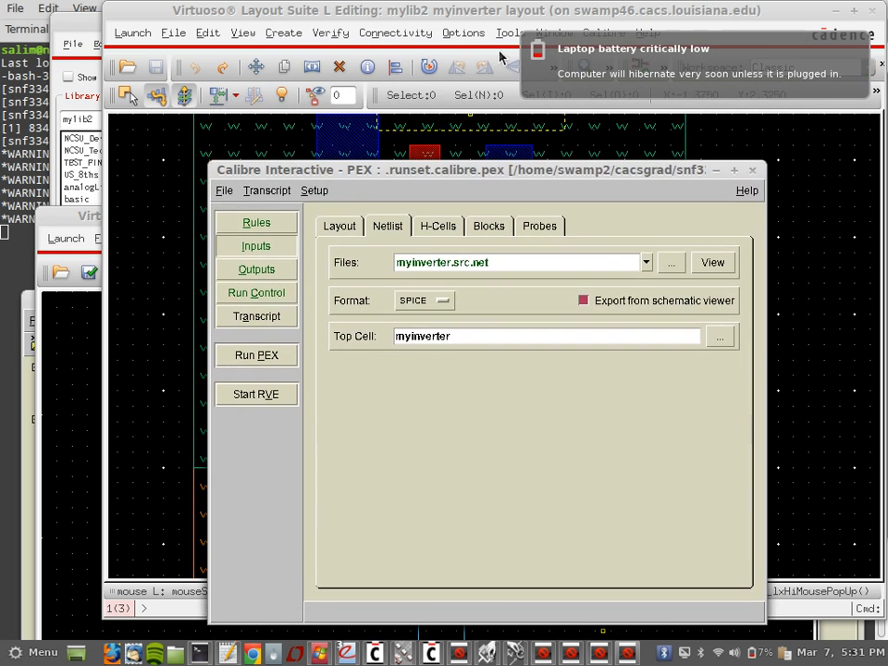
Step: Bring the earlier nmLVS setup window to the front from the taskbar
left_click(671, 73)
left_click(553, 33)
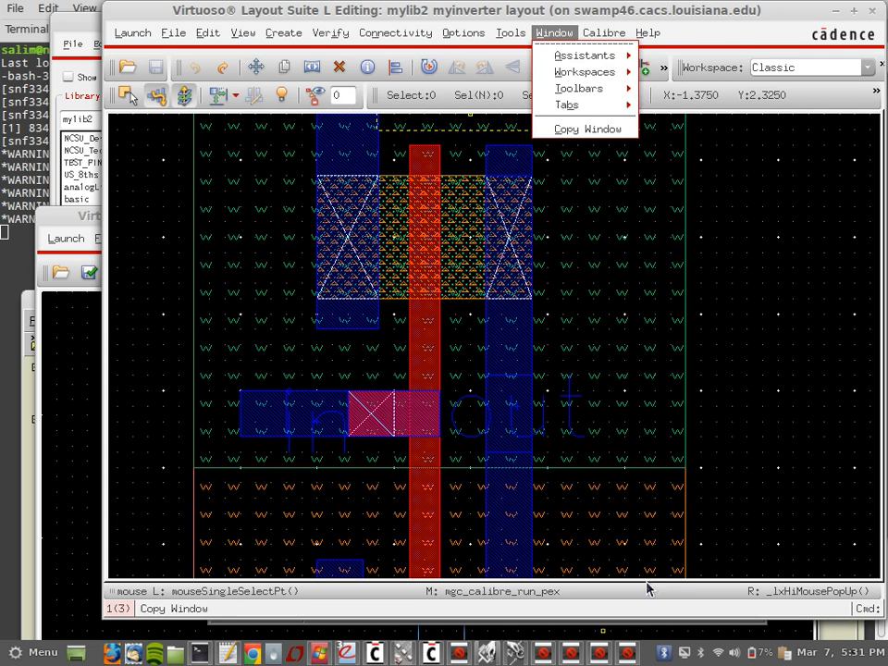
left_click(592, 657)
left_click(571, 658)
left_click(544, 658)
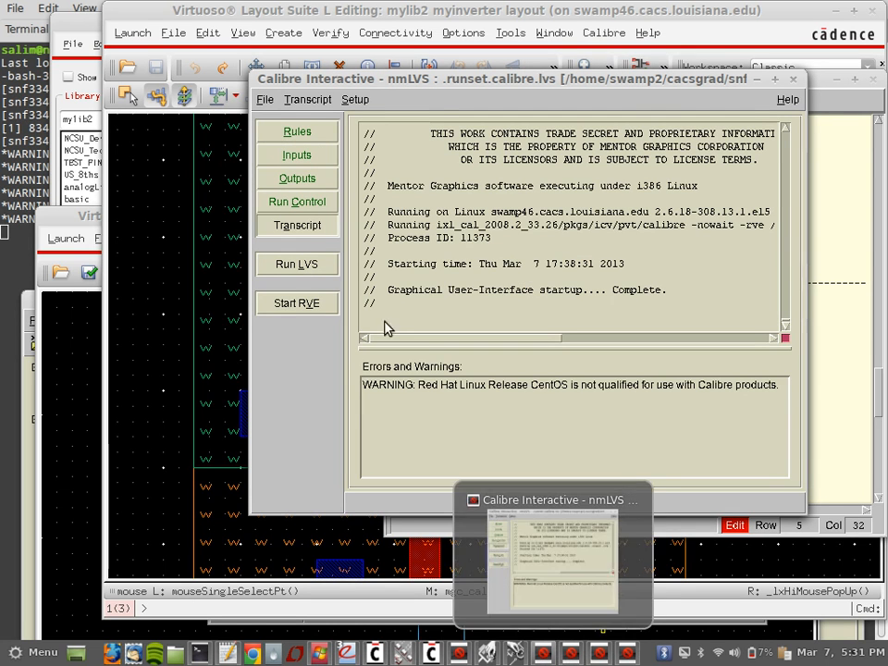
Step: Review the LVS Netlist and Layout inputs, noting the layout netlist myinverter.sp, then return to PEX
left_click(314, 157)
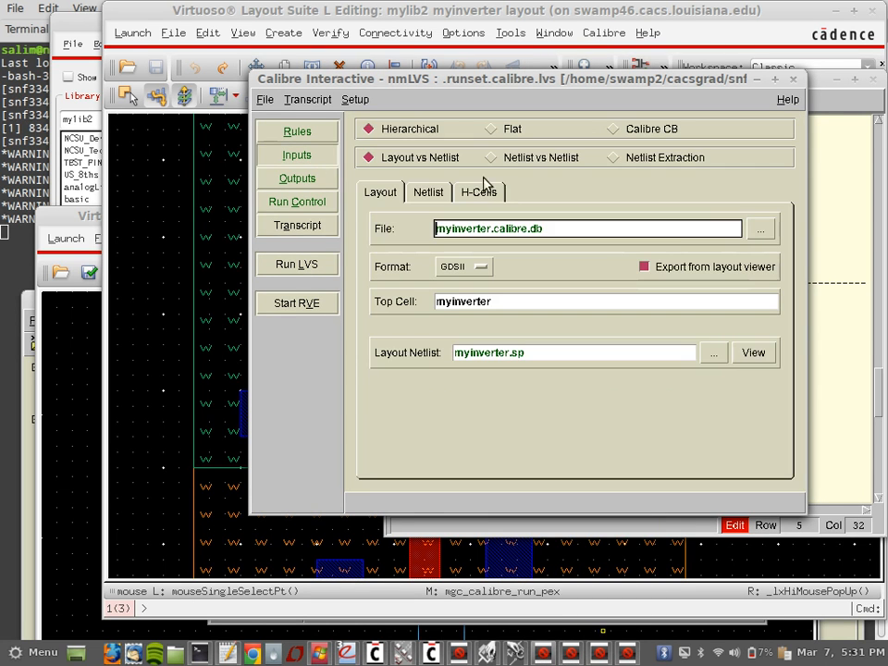
left_click(428, 192)
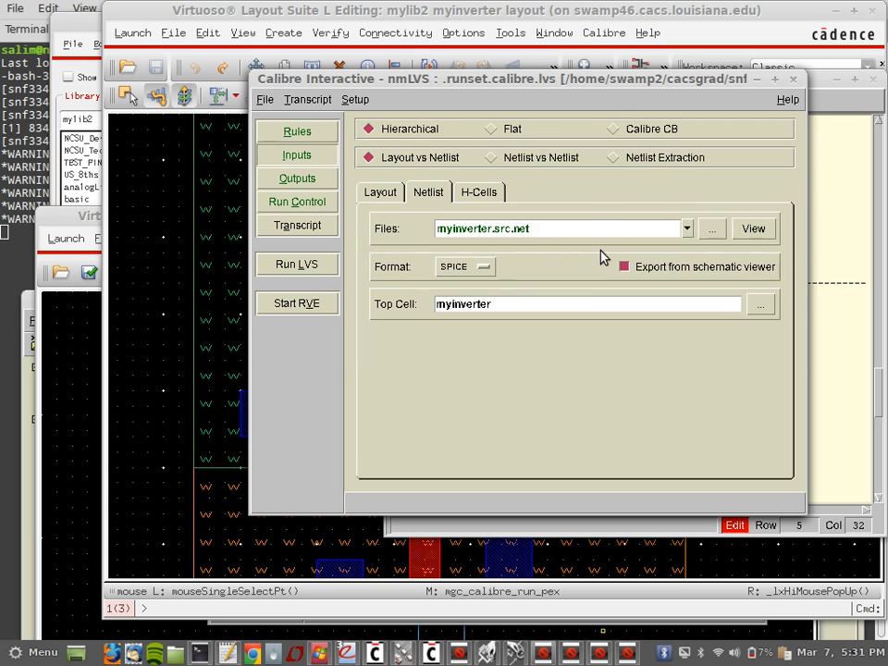
left_click(375, 197)
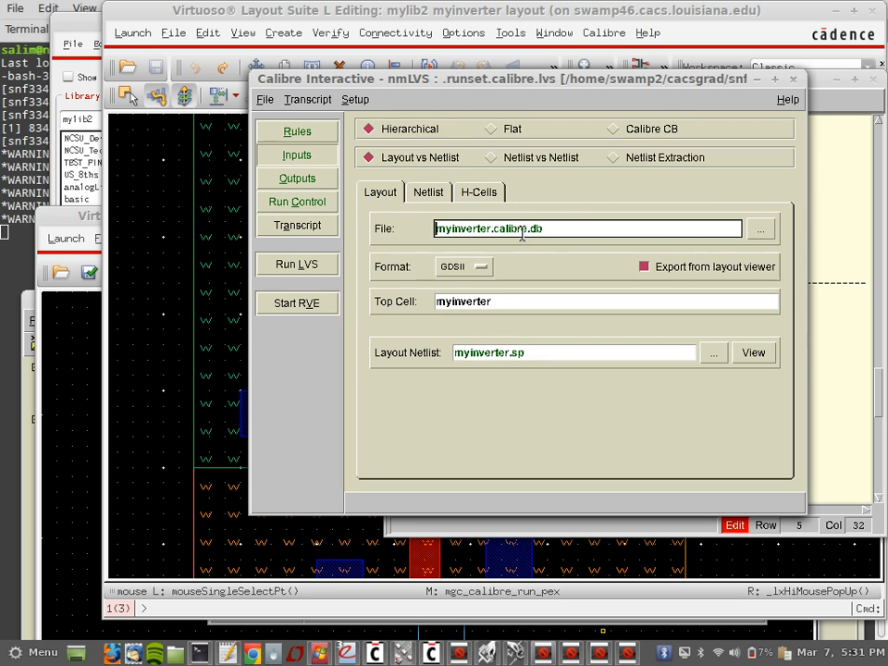
left_click_drag(539, 359, 399, 362)
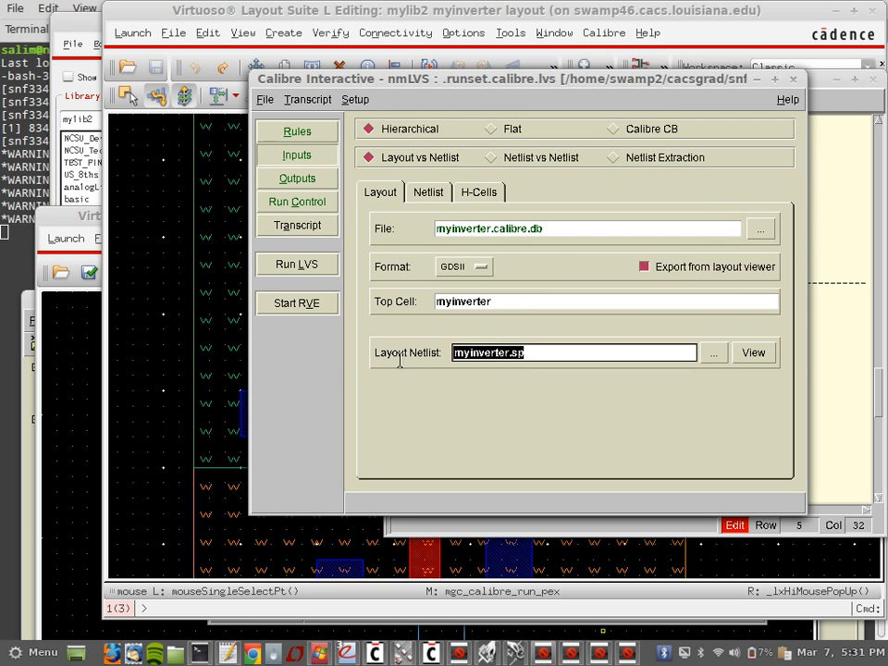
left_click(557, 352)
left_click_drag(558, 352, 444, 356)
left_click(604, 653)
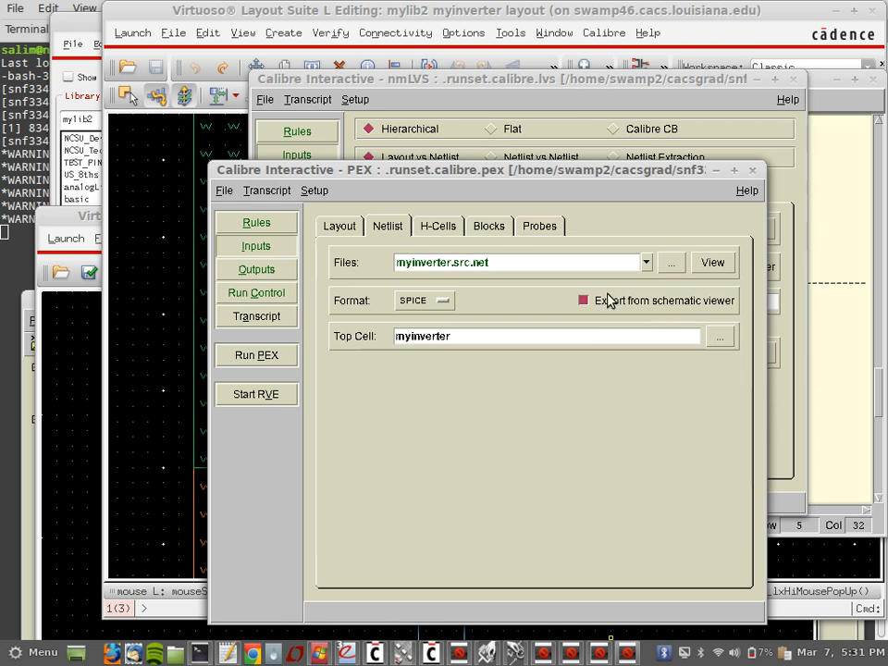
Step: Review the PEX layout inputs and the Outputs page's Netlist and Nets settings
left_click(343, 230)
left_click(279, 271)
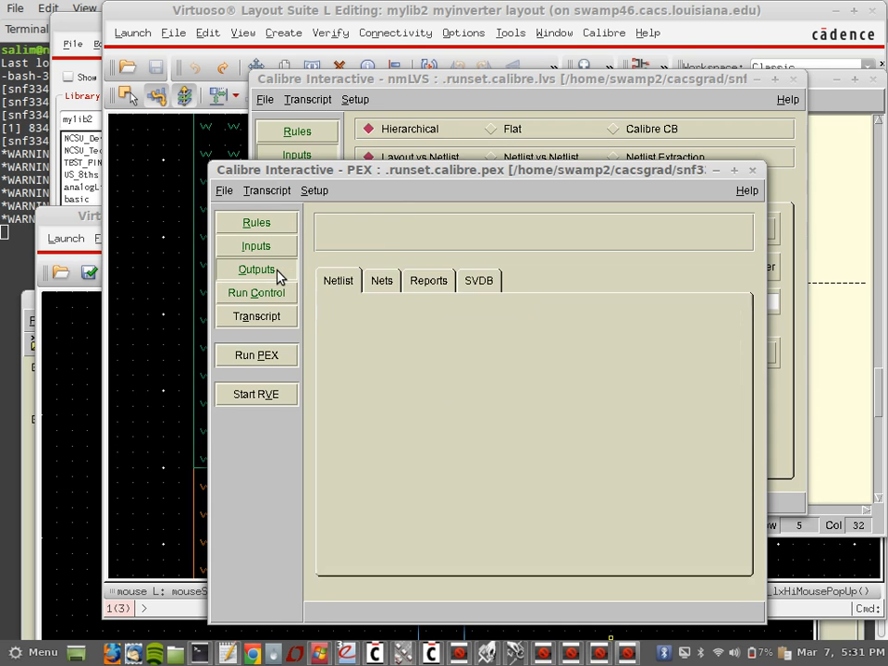
left_click(378, 281)
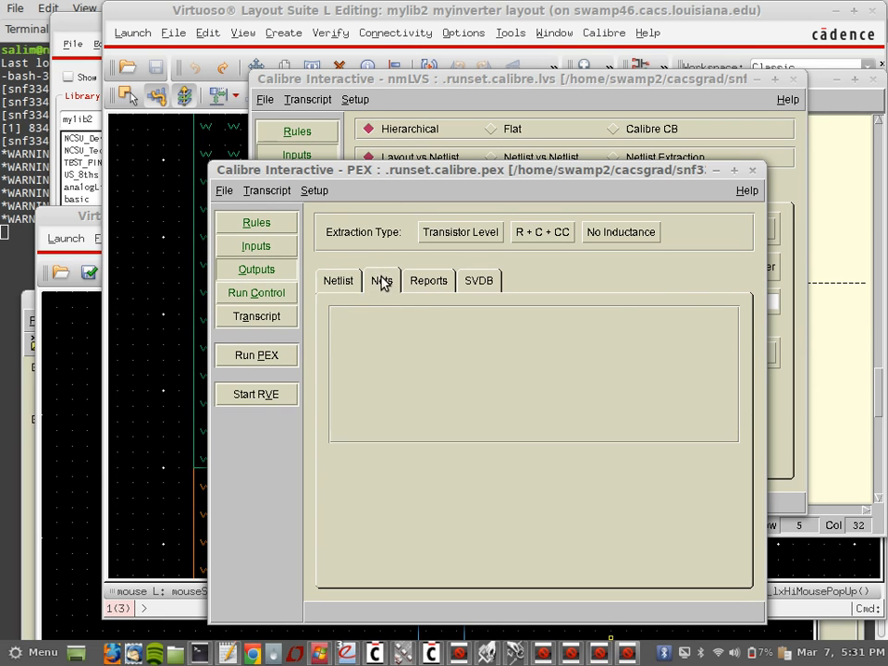
left_click(348, 284)
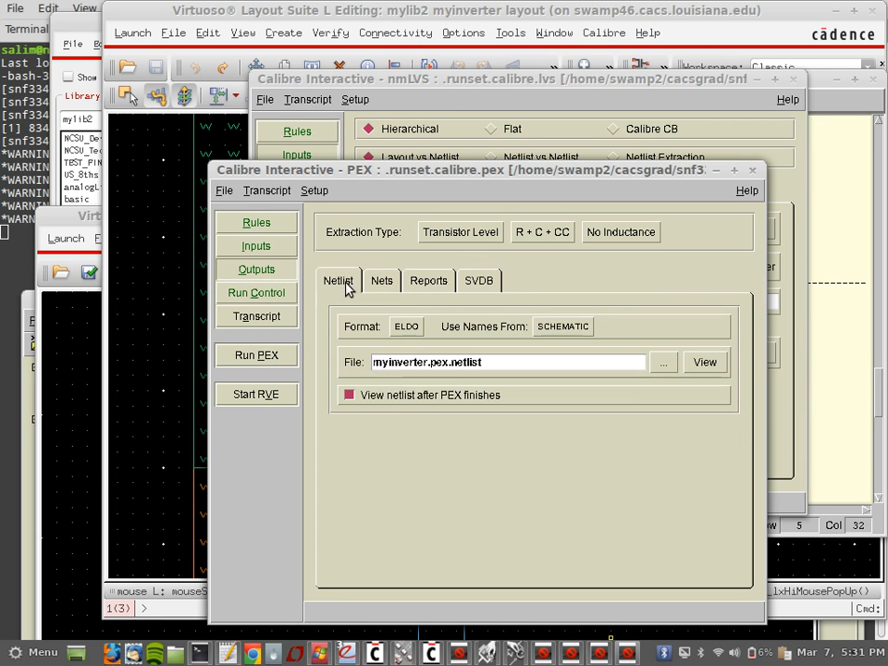
Step: Run PEX, allowing myinverter.calibre.db and myinverter.src.net to be overwritten
left_click(256, 355)
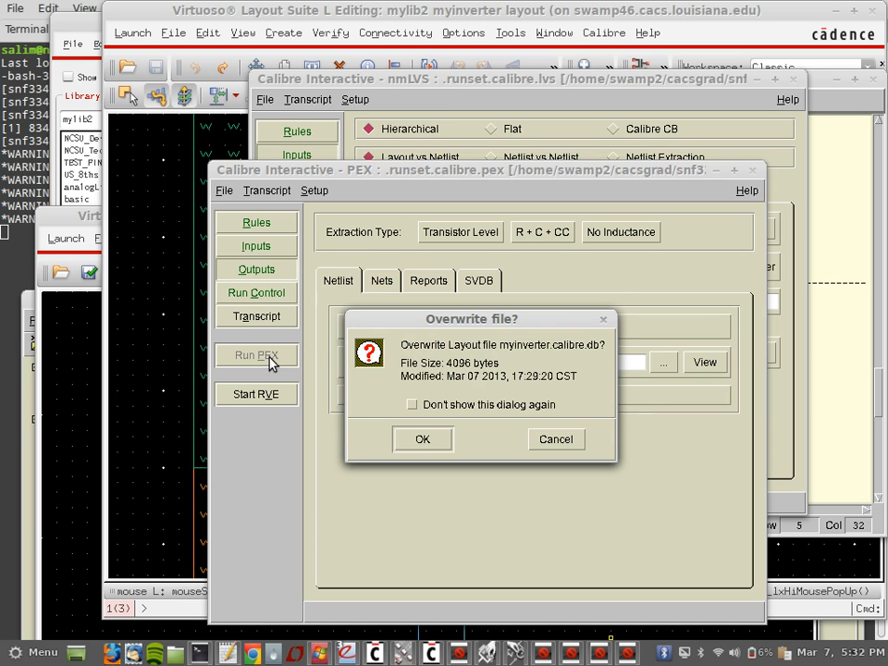
left_click(419, 441)
left_click(444, 422)
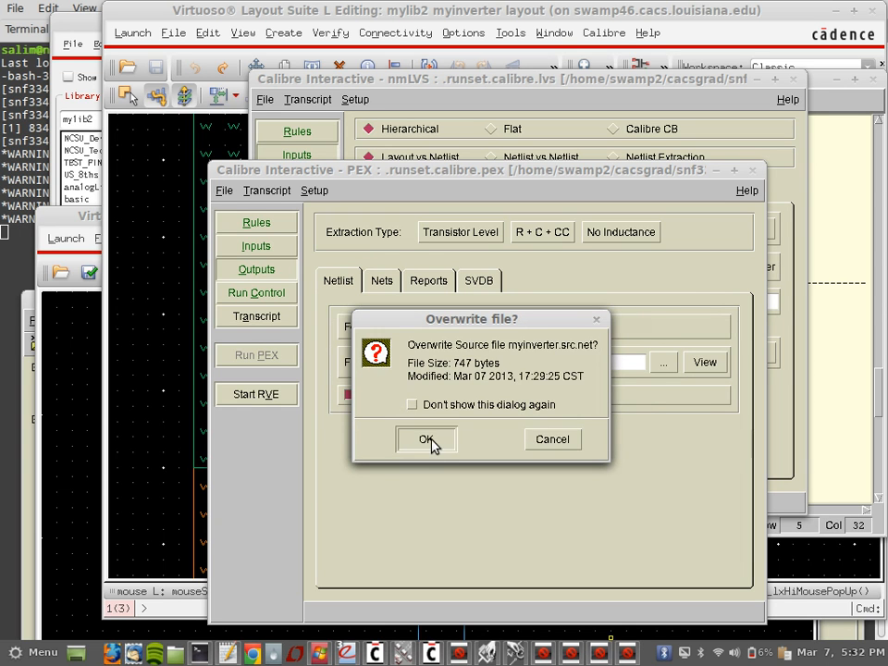
left_click(429, 441)
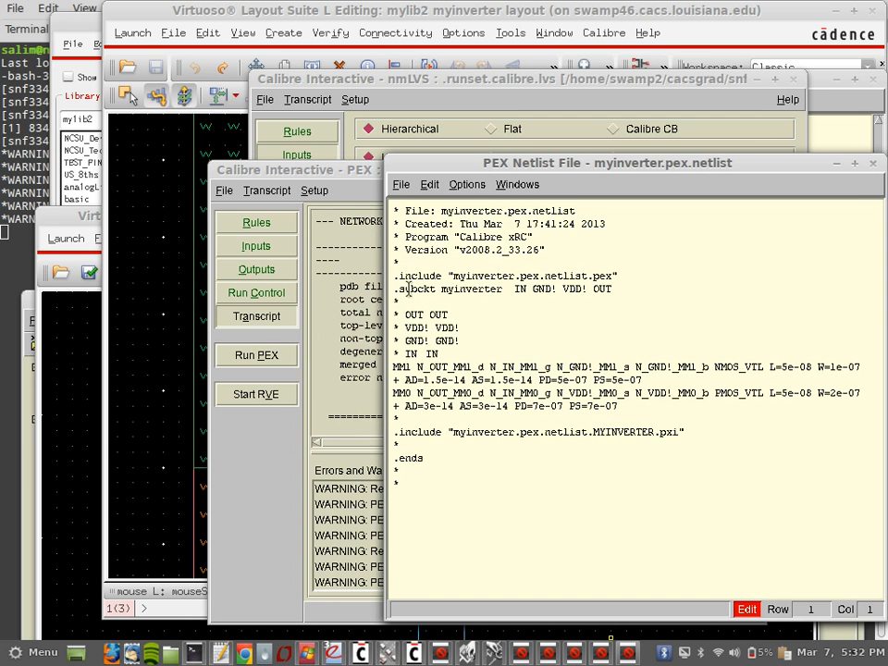
Step: Inspect the NMOS_VTL/PMOS_VTL transistor lines and both .include file names in myinverter.pex.netlist
left_click_drag(423, 319, 467, 438)
left_click(495, 427)
left_click_drag(455, 275, 616, 276)
left_click_drag(453, 432, 672, 426)
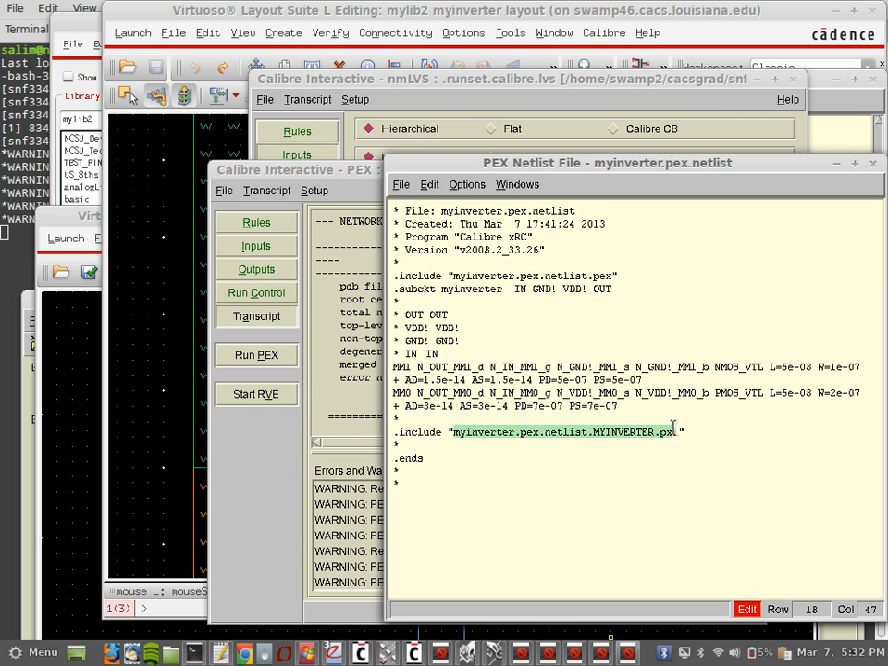
Step: Clear the netlist selection and bring the terminal's second session to the front
left_click(504, 396)
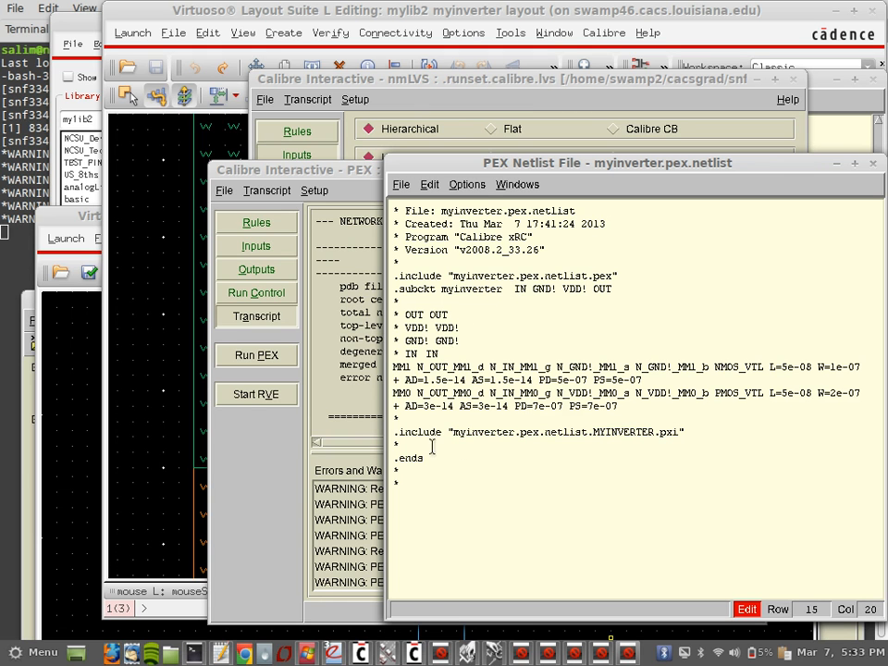
left_click(196, 653)
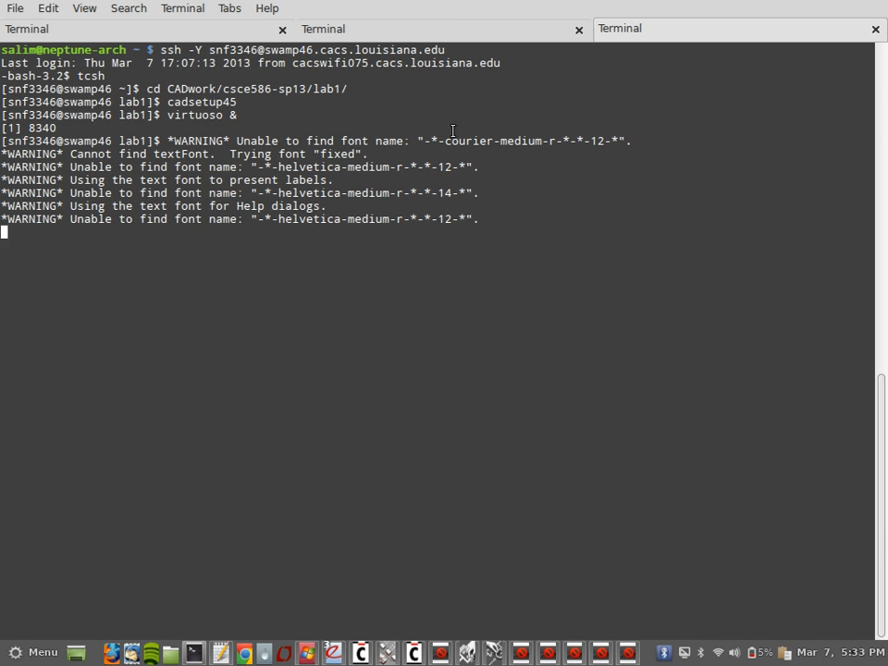
left_click(440, 29)
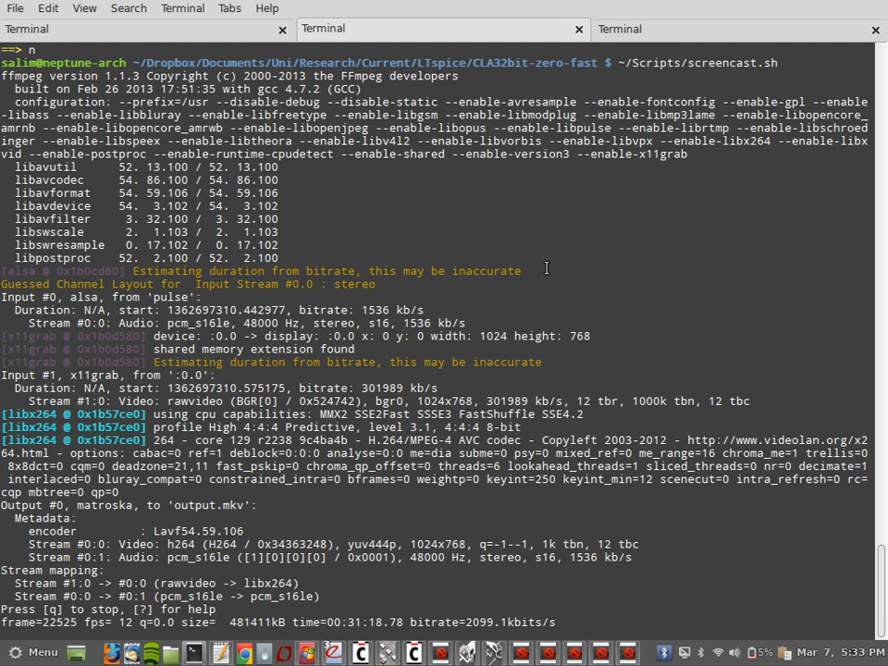